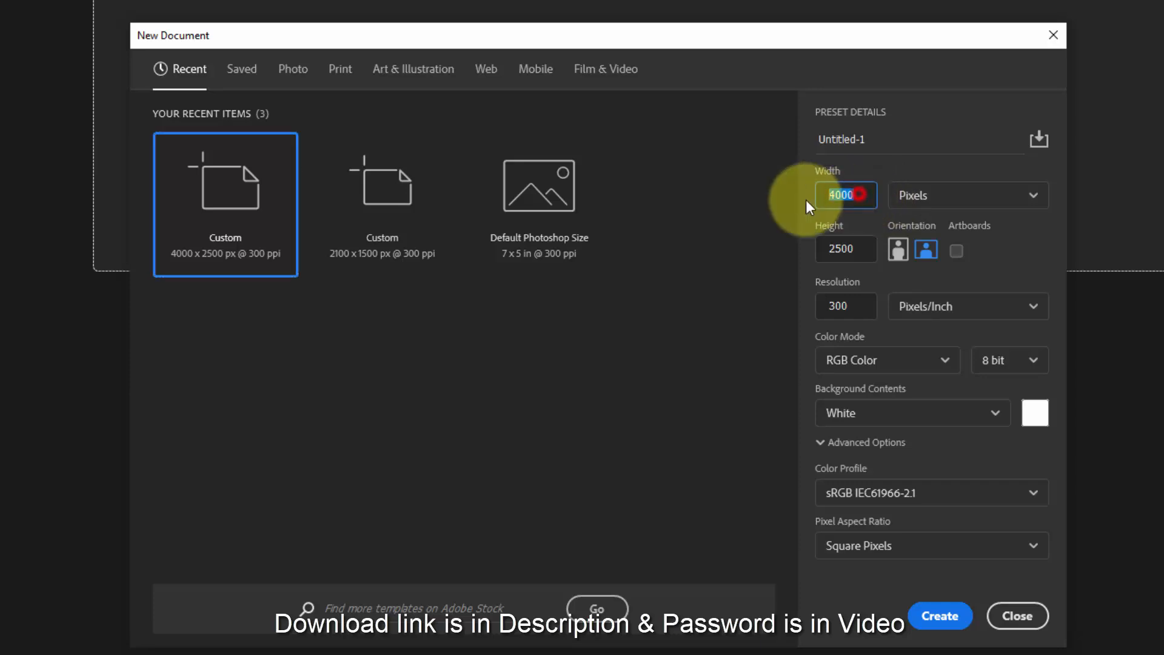
- Create a new document 4000 pixels wide and 2500 pixels high at 300 pixels/inch
{"action": "double_click", "coordinate": [843, 249]}
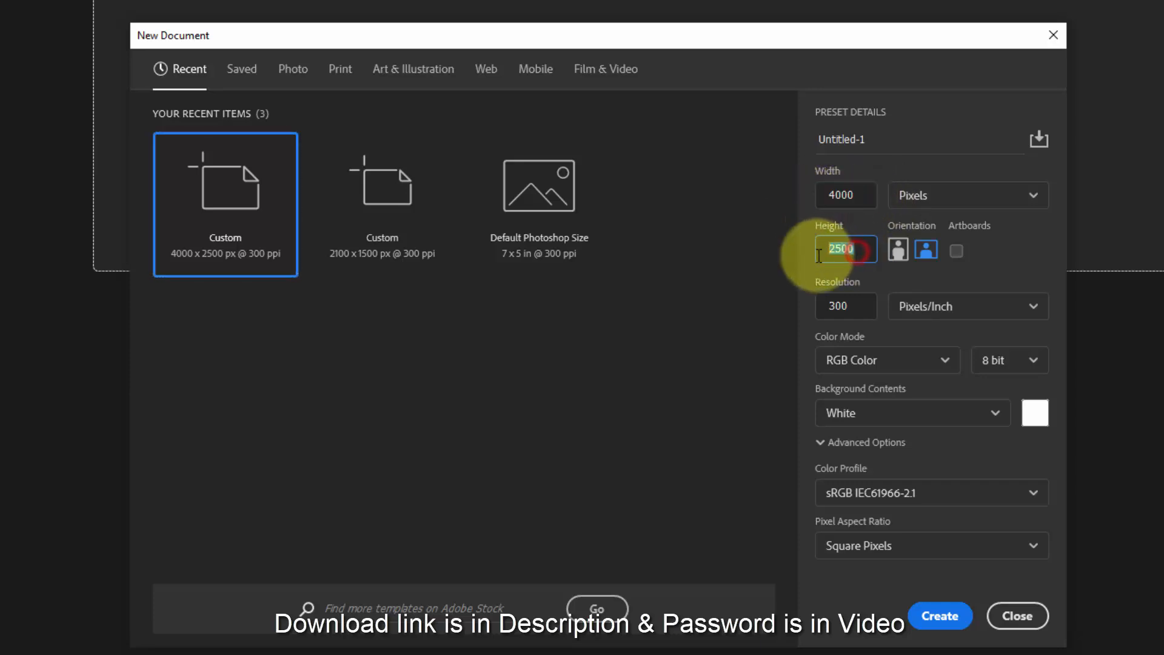
{"action": "double_click", "coordinate": [840, 306]}
{"action": "left_click", "coordinate": [940, 616]}
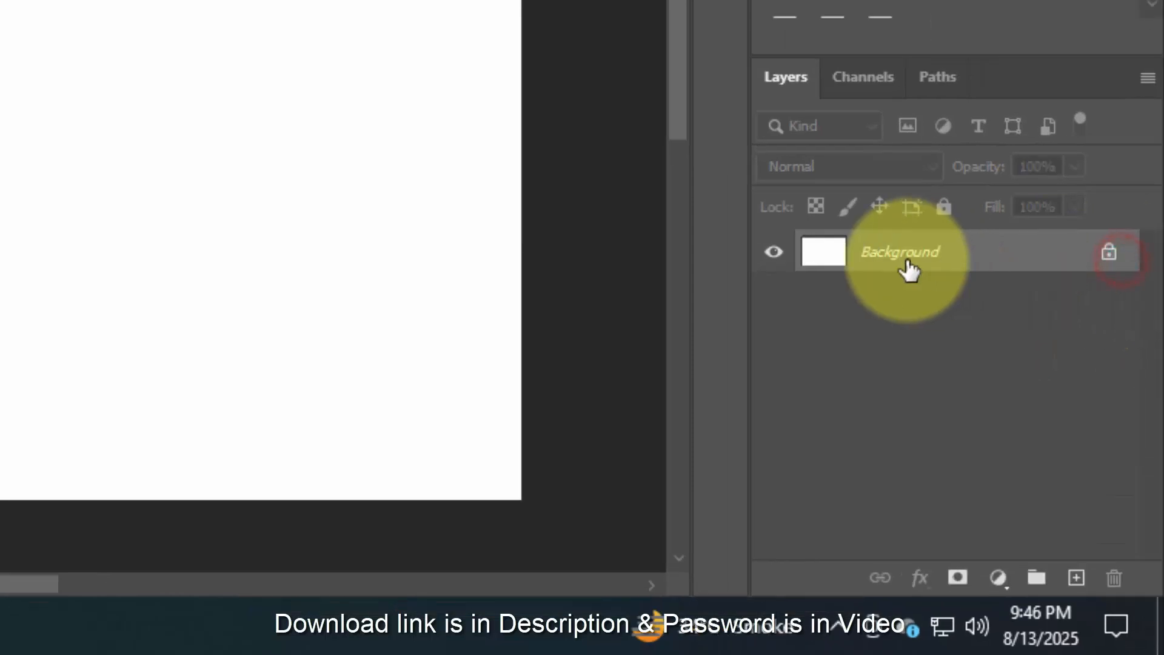
- Unlock the background layer and add a Gradient Overlay with the Normal blend mode to it
{"action": "left_click", "coordinate": [1105, 255]}
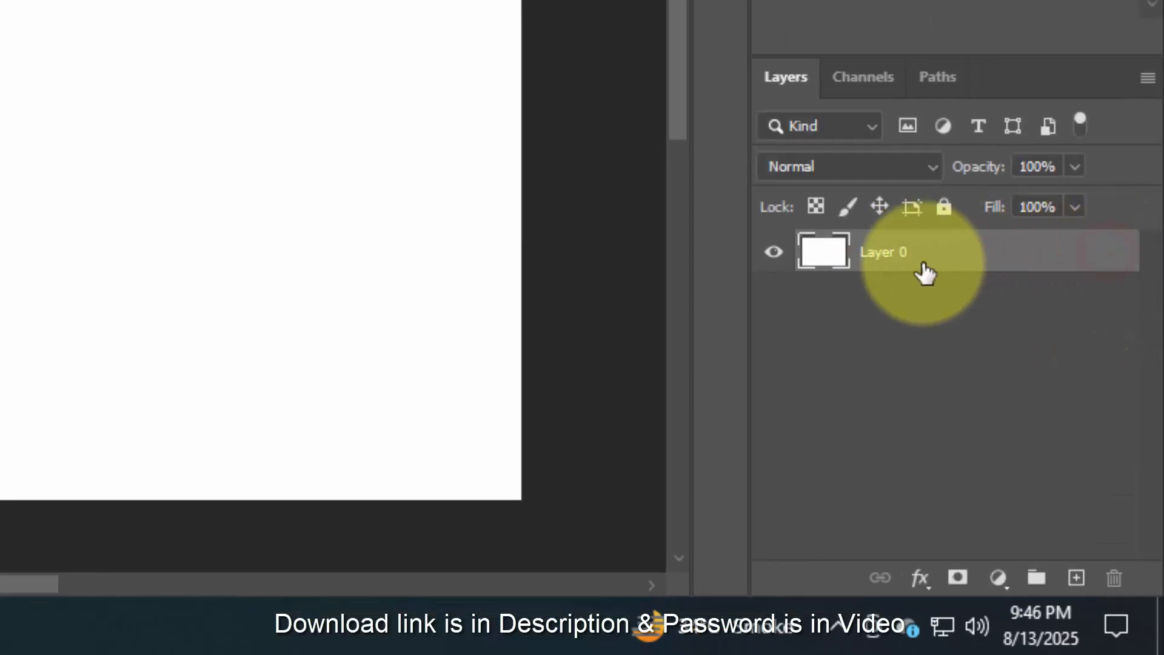
{"action": "left_click", "coordinate": [938, 255]}
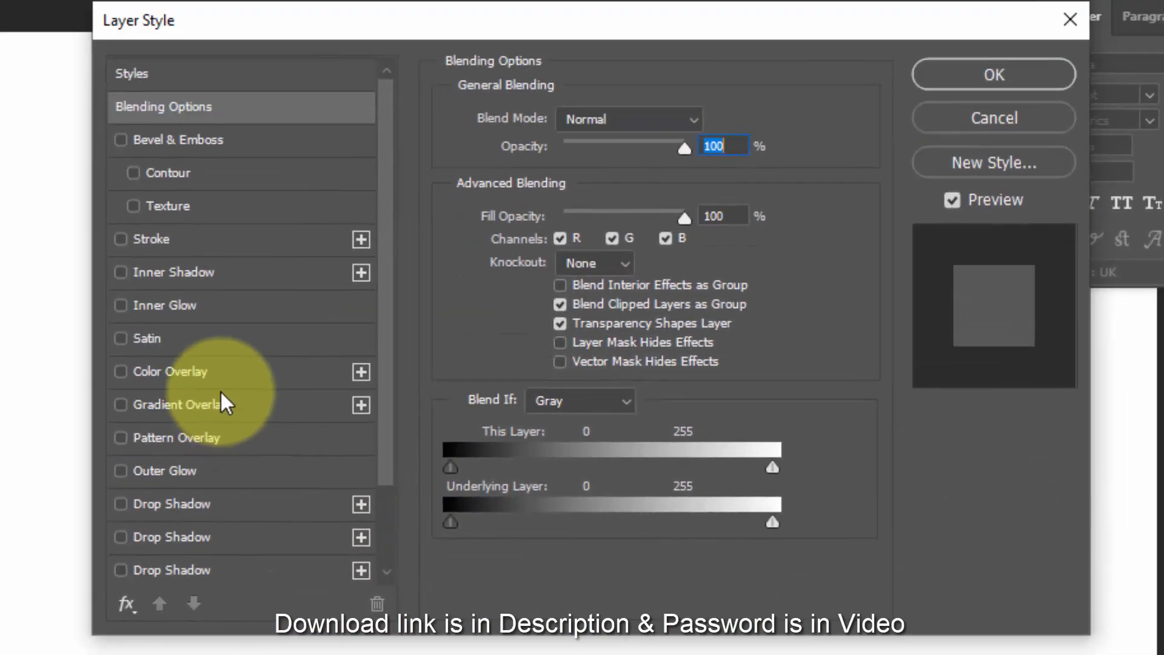
{"action": "left_click", "coordinate": [222, 410]}
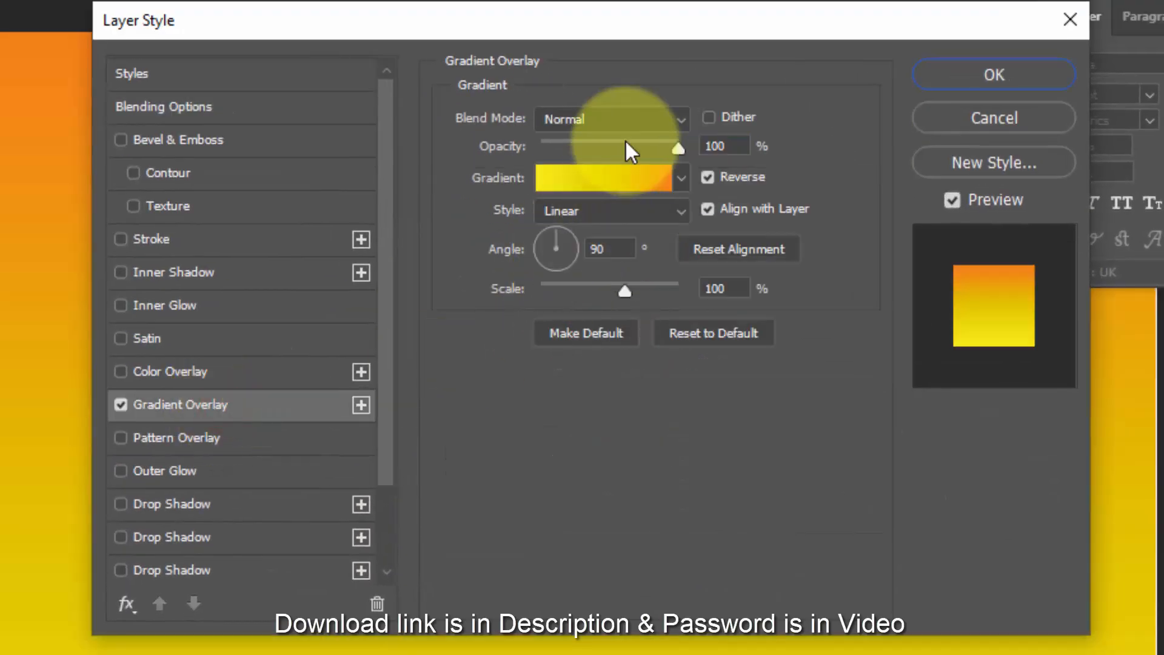
{"action": "left_click", "coordinate": [620, 120]}
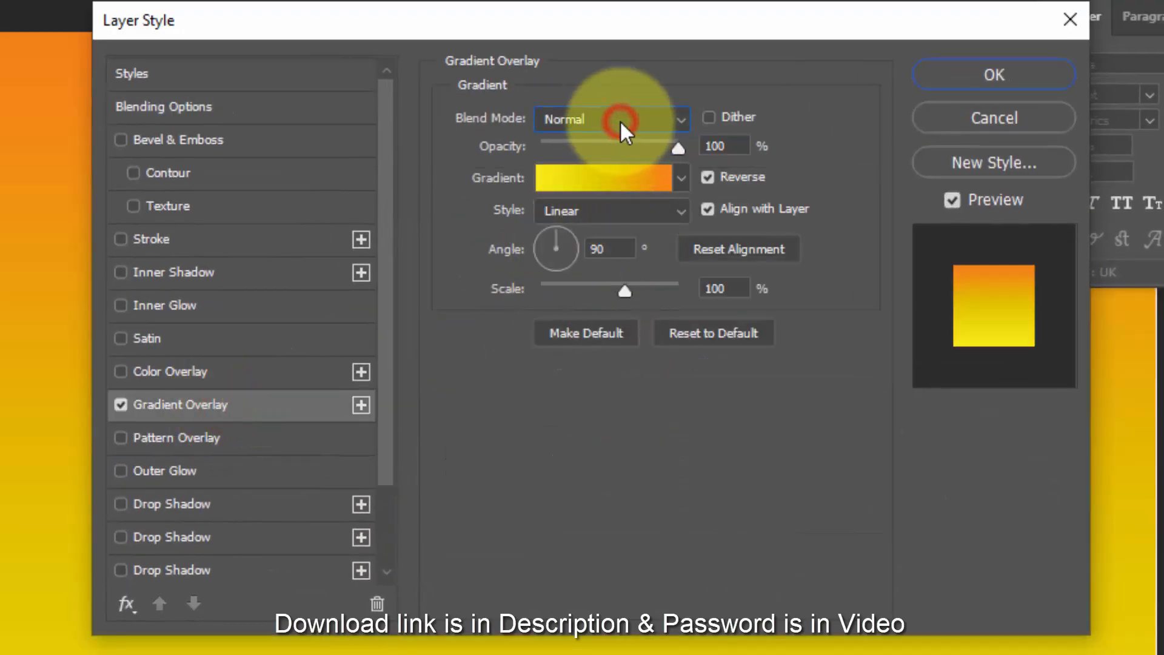
{"action": "left_click", "coordinate": [607, 141]}
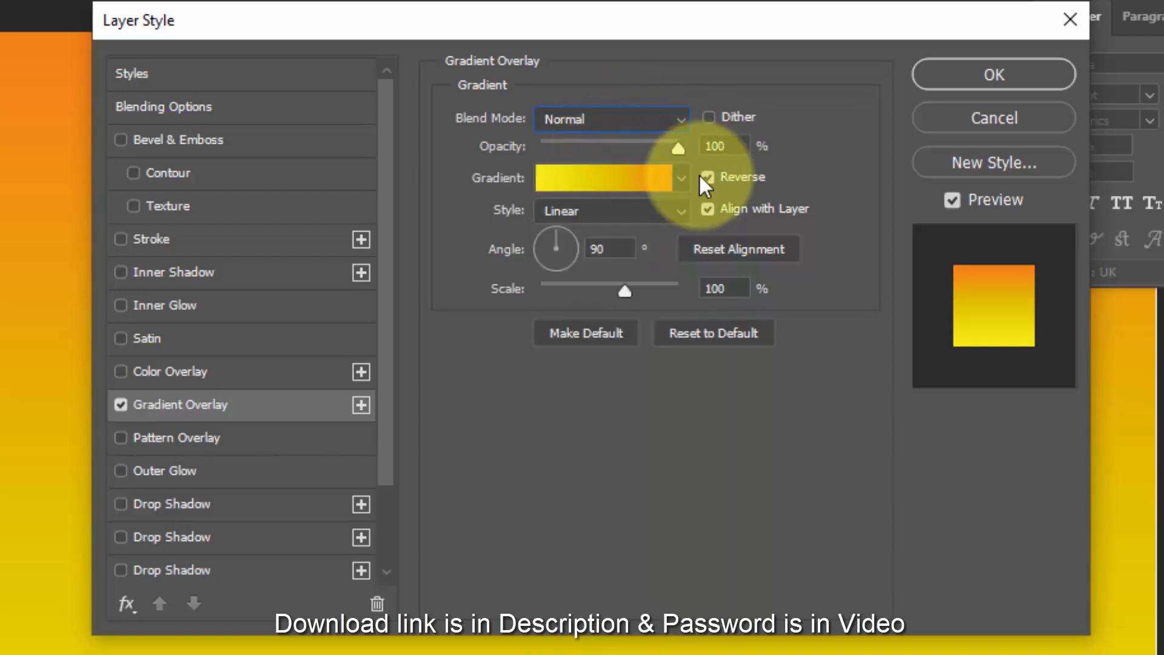
- Edit the overlay's gradient and set its first color stop to 3f3f3f
{"action": "left_click", "coordinate": [613, 179]}
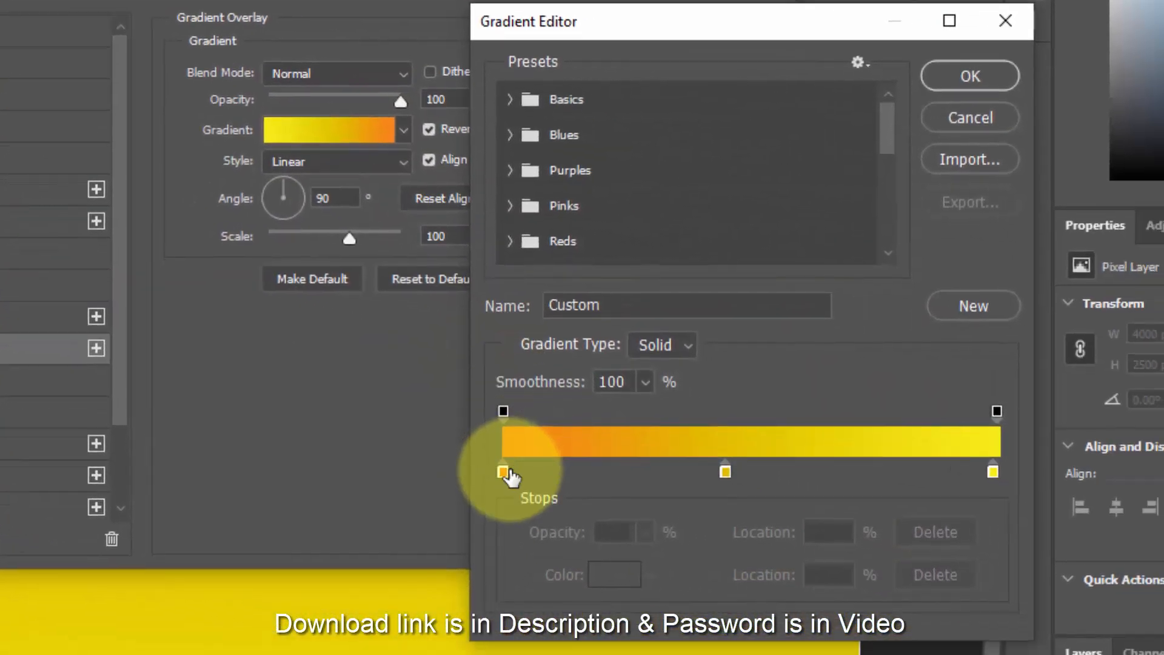
{"action": "left_click", "coordinate": [503, 472]}
{"action": "left_click", "coordinate": [614, 575]}
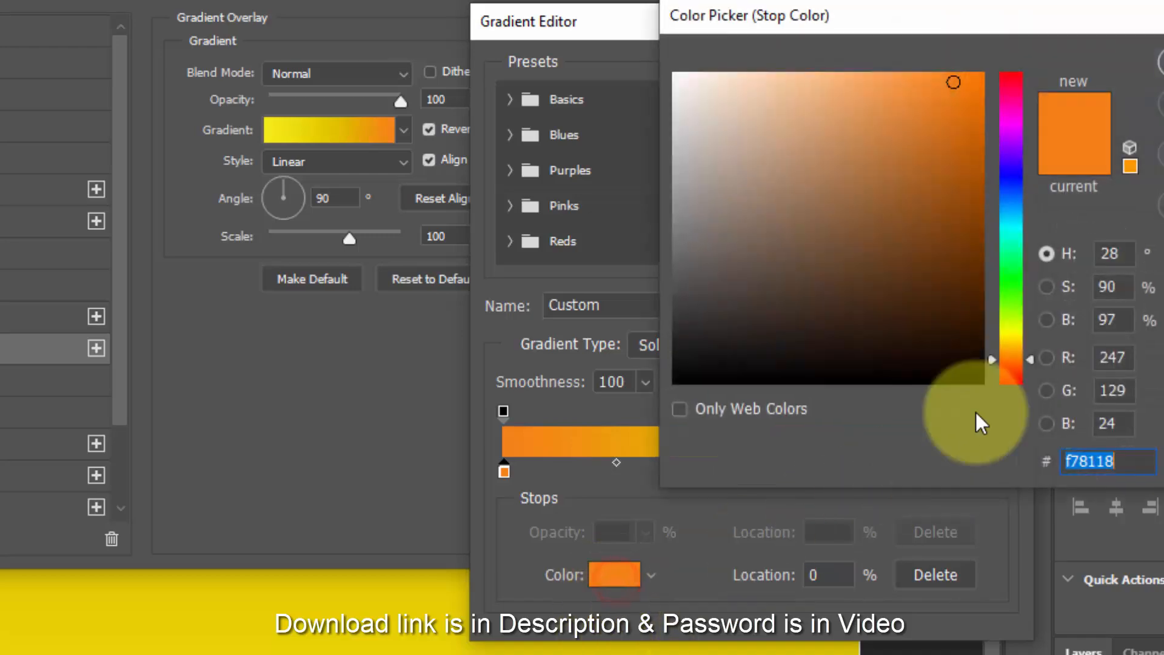
{"action": "left_click_drag", "start_coordinate": [961, 18], "coordinate": [116, 70]}
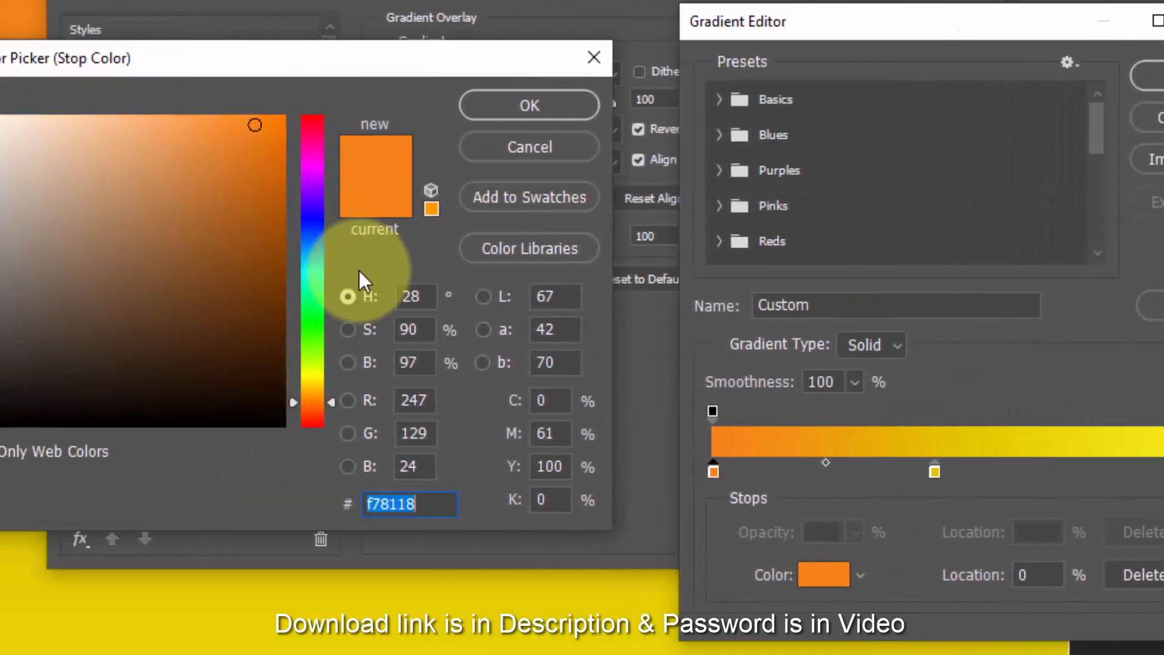
{"action": "type", "text": "3f3f3f"}
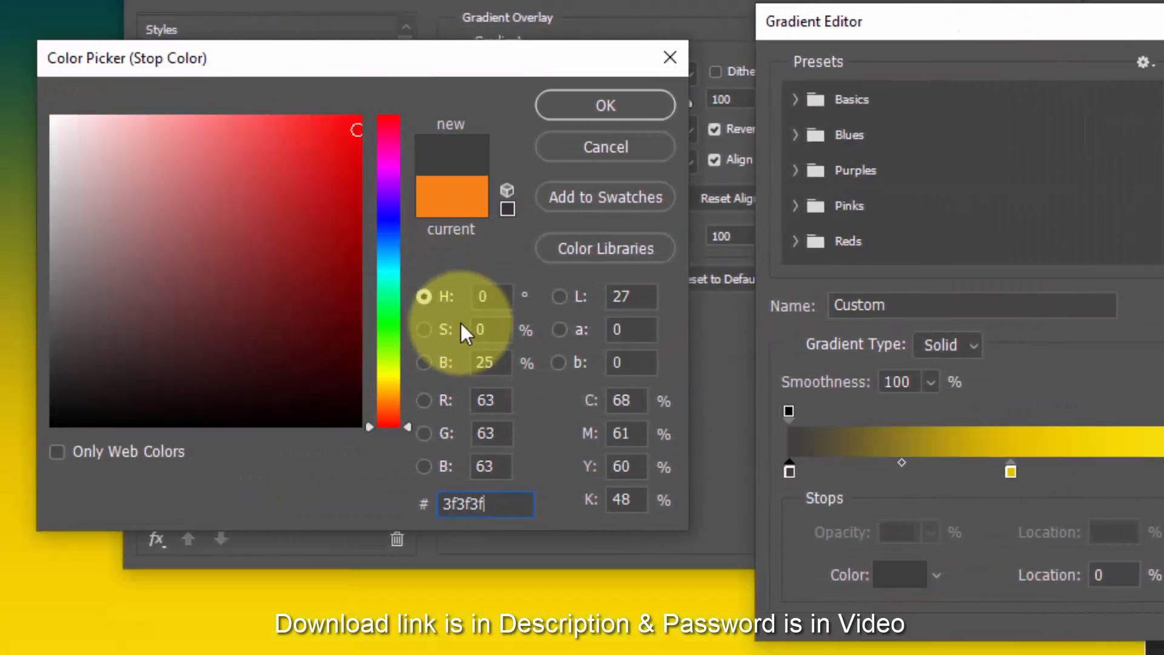
{"action": "left_click", "coordinate": [597, 115]}
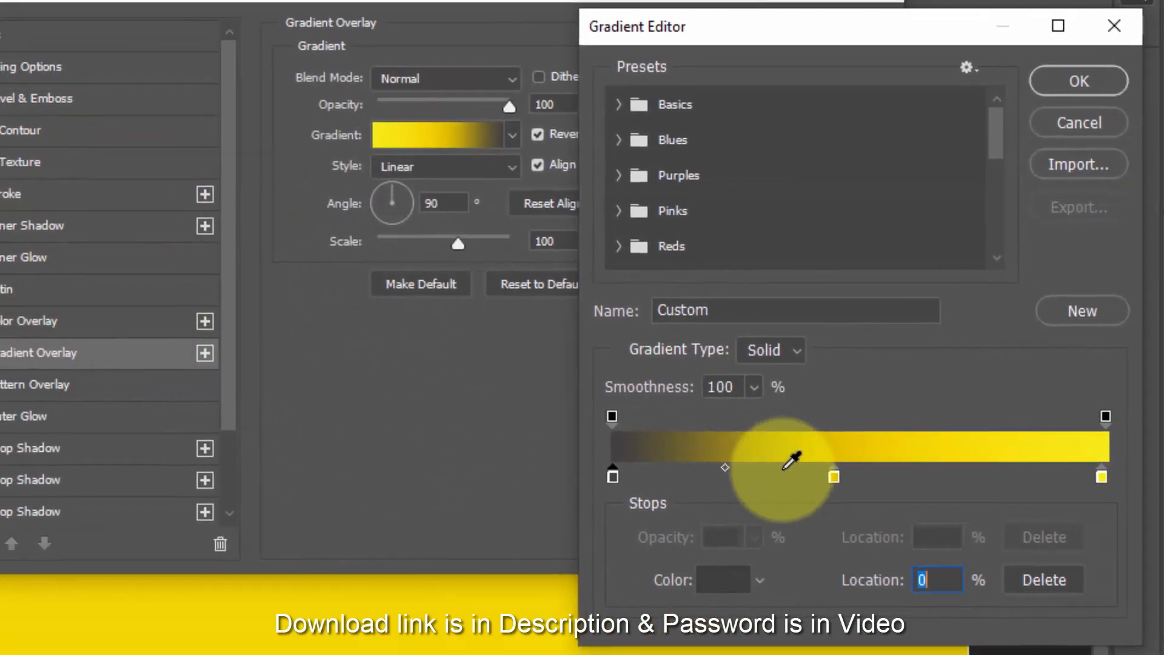
- Delete the gradient's middle color stop and set the end stop's color to 151515
{"action": "left_click", "coordinate": [1035, 579]}
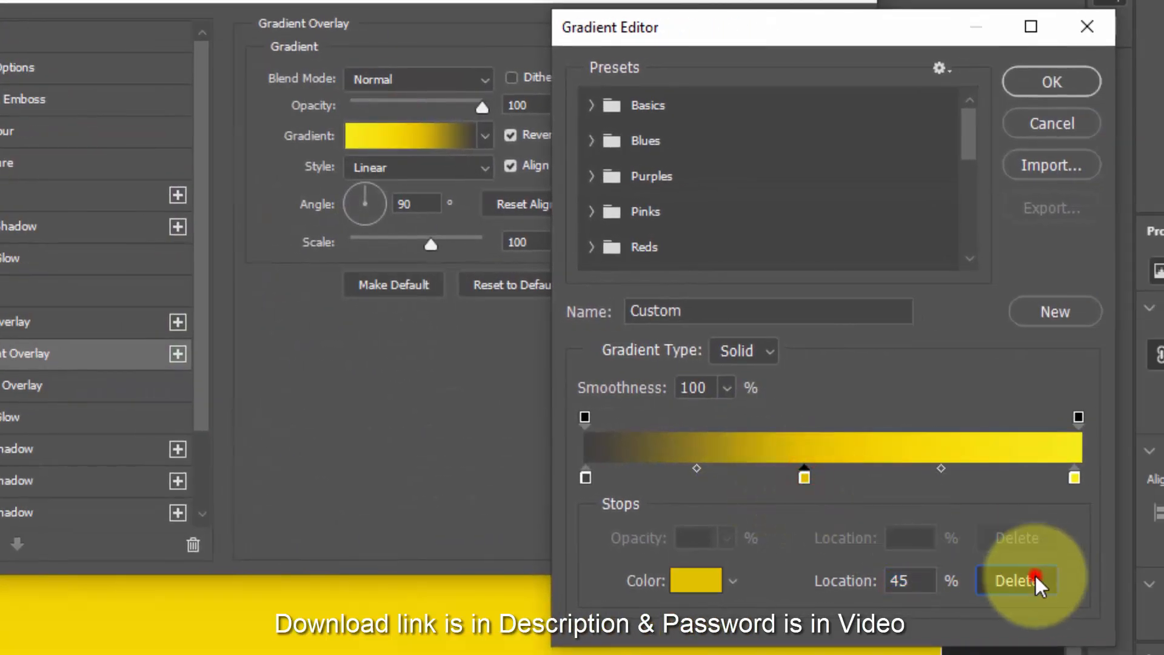
{"action": "left_click", "coordinate": [1073, 478]}
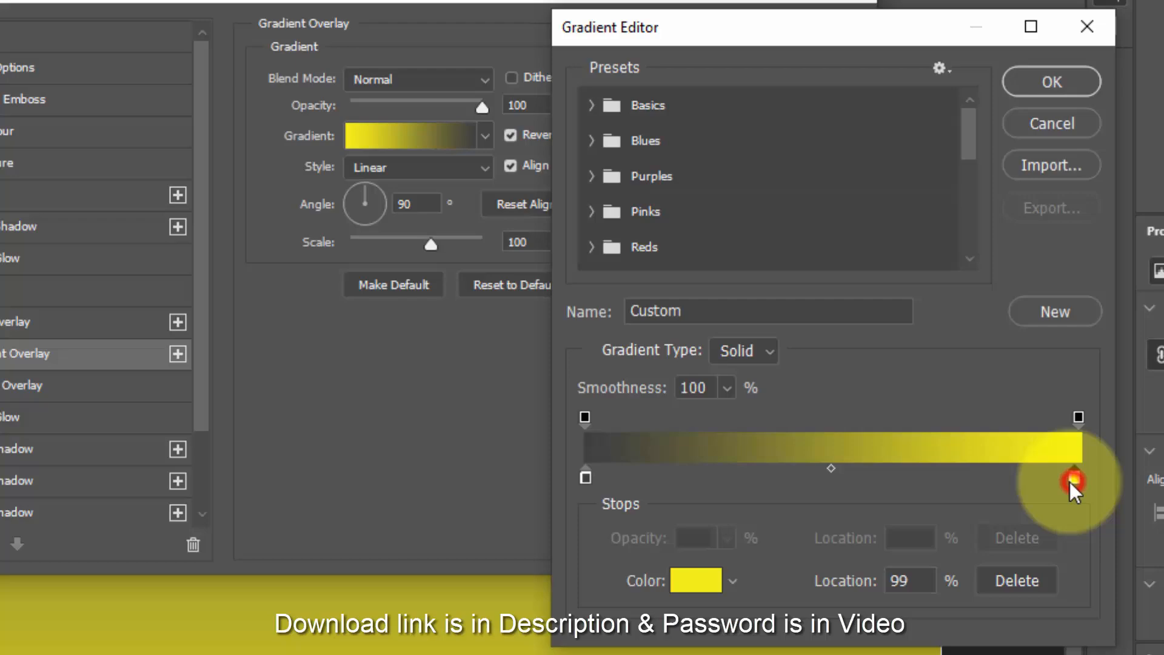
{"action": "left_click", "coordinate": [696, 579]}
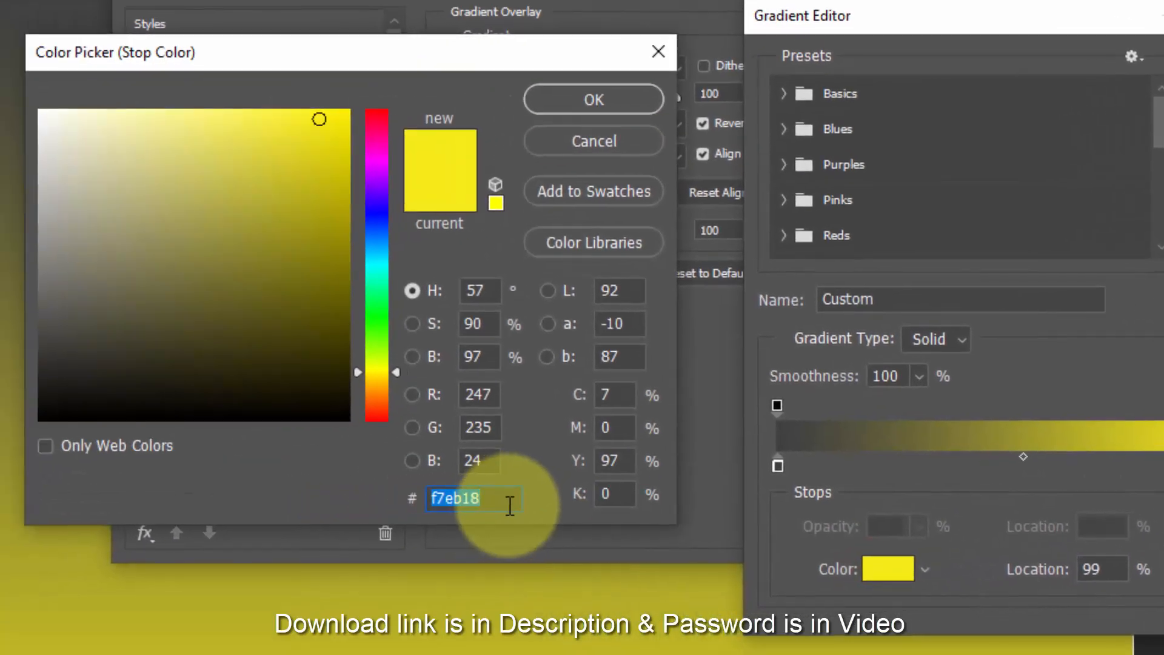
{"action": "type", "text": "151515"}
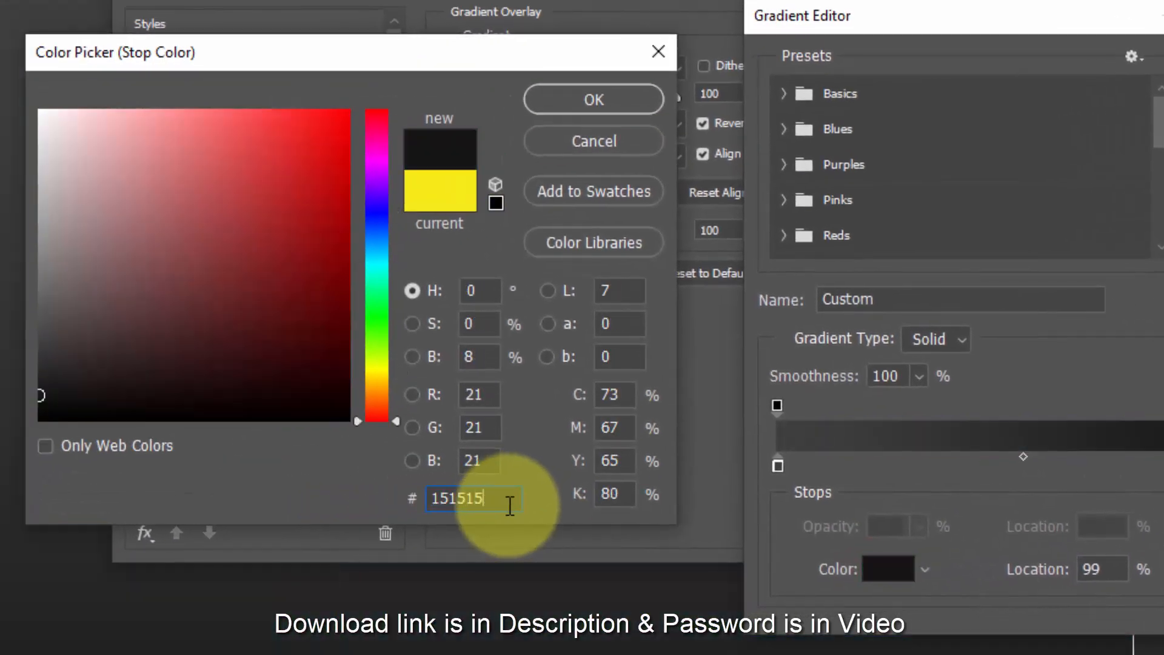
{"action": "left_click", "coordinate": [585, 100]}
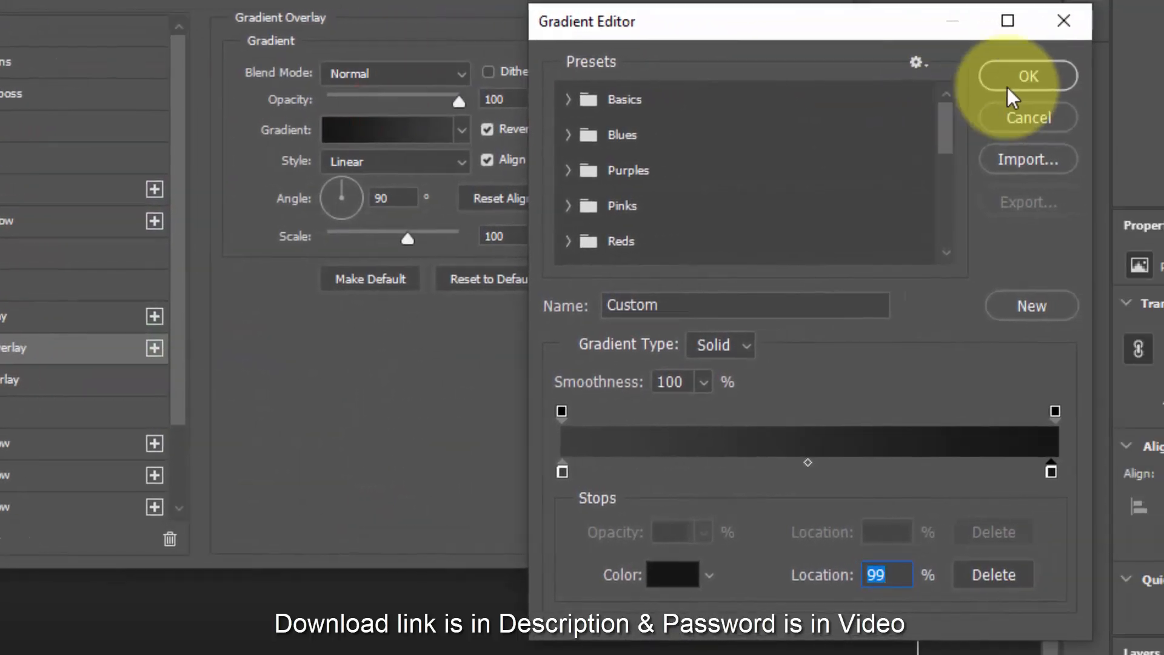
{"action": "left_click", "coordinate": [1008, 87]}
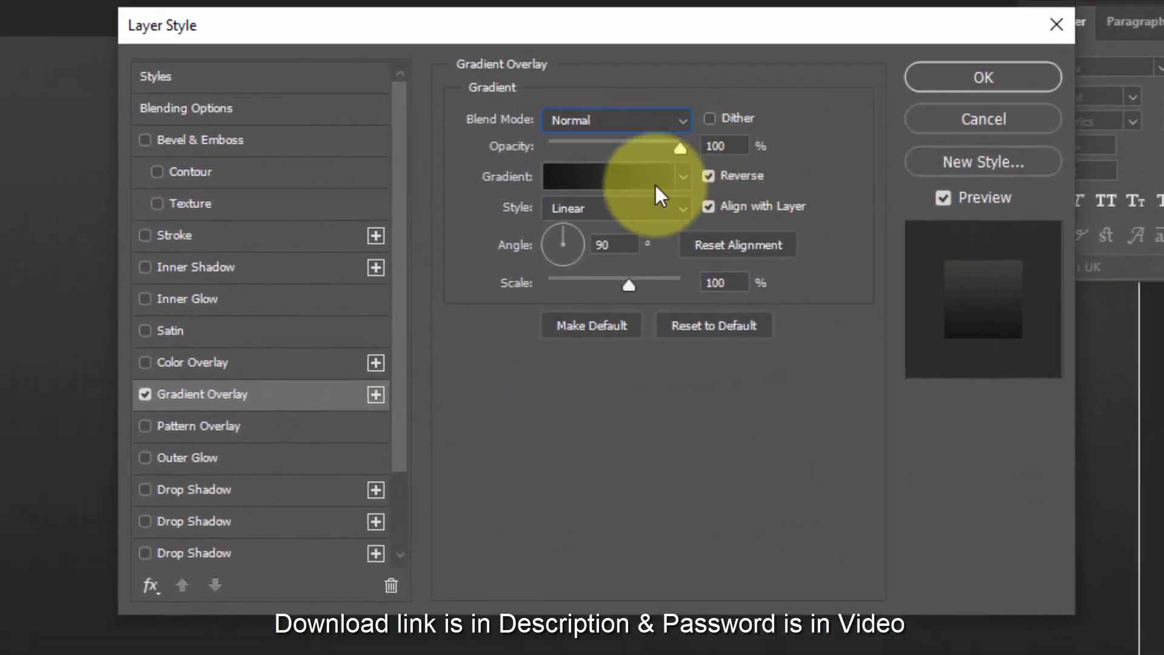
- Set the gradient overlay's style to Radial and its angle to 41°
{"action": "left_click", "coordinate": [640, 210]}
{"action": "left_click", "coordinate": [622, 246]}
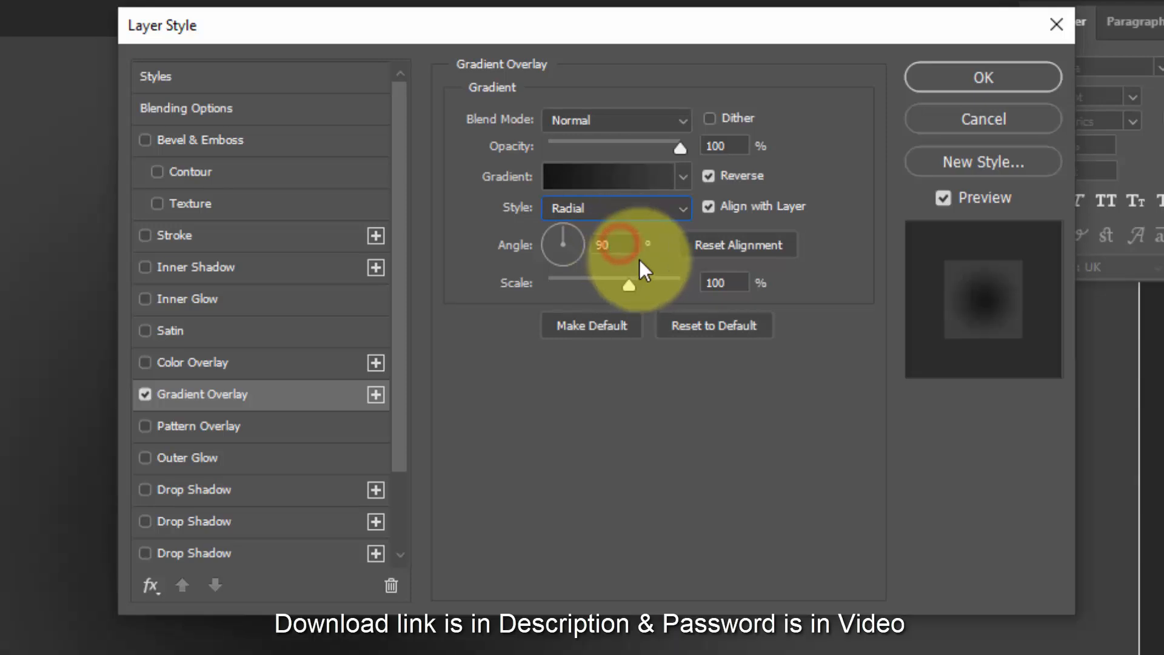
{"action": "double_click", "coordinate": [614, 244]}
{"action": "type", "text": "41"}
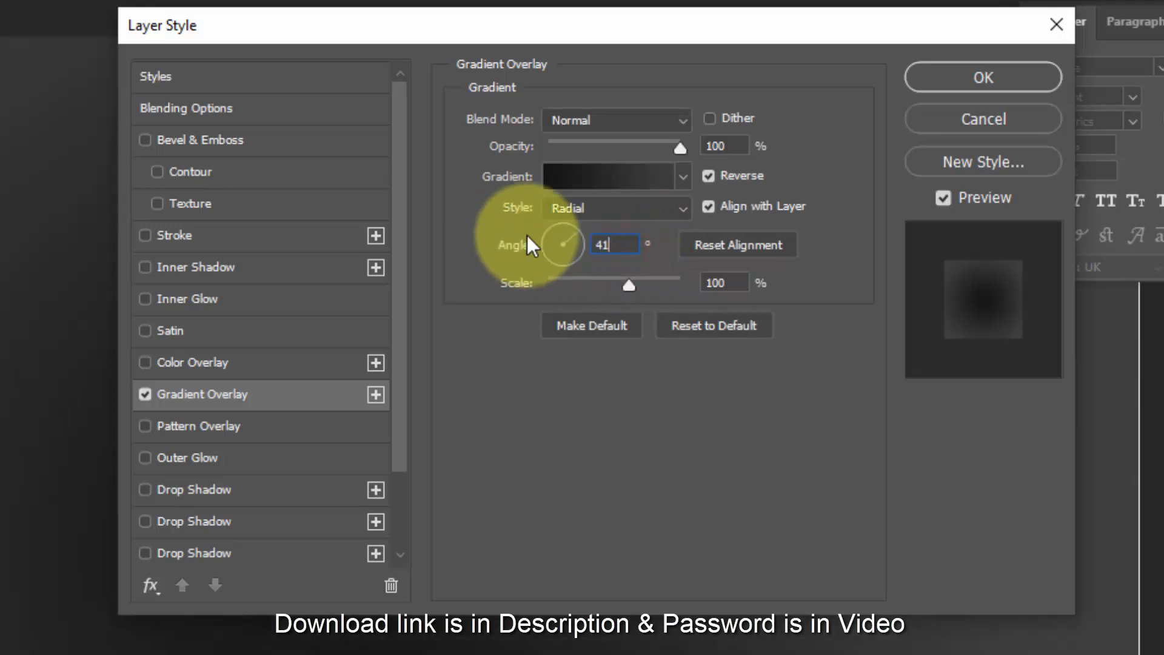
- Turn off Reverse for the gradient overlay, set its scale to 97%, and apply the layer style
{"action": "double_click", "coordinate": [735, 283]}
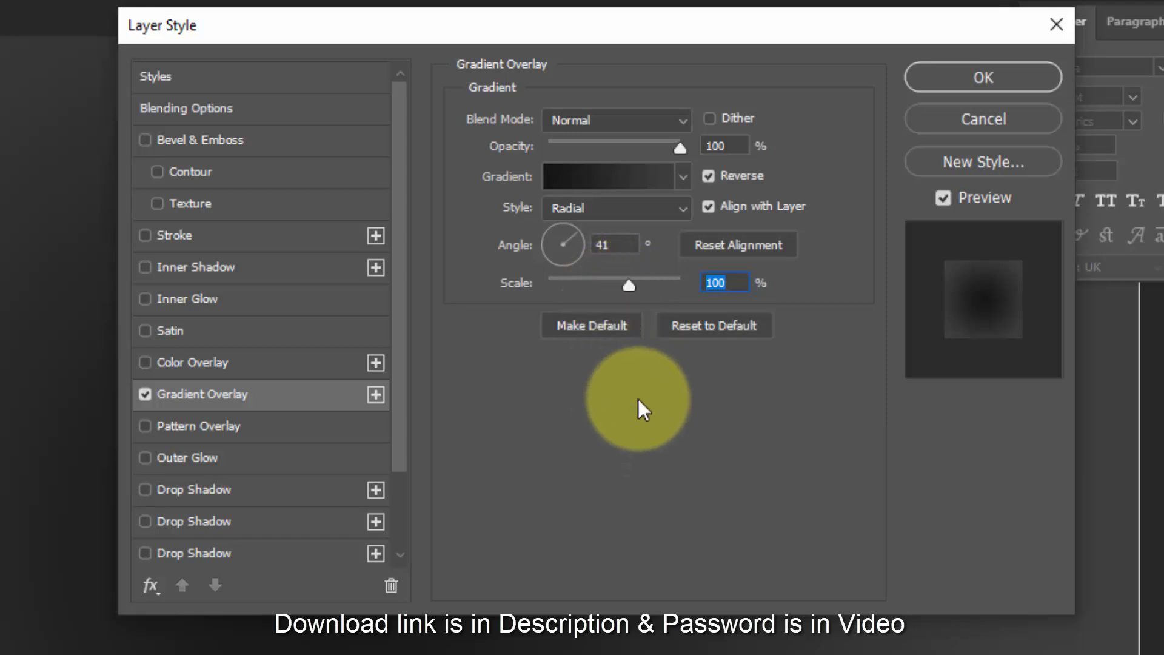
{"action": "left_click", "coordinate": [708, 175]}
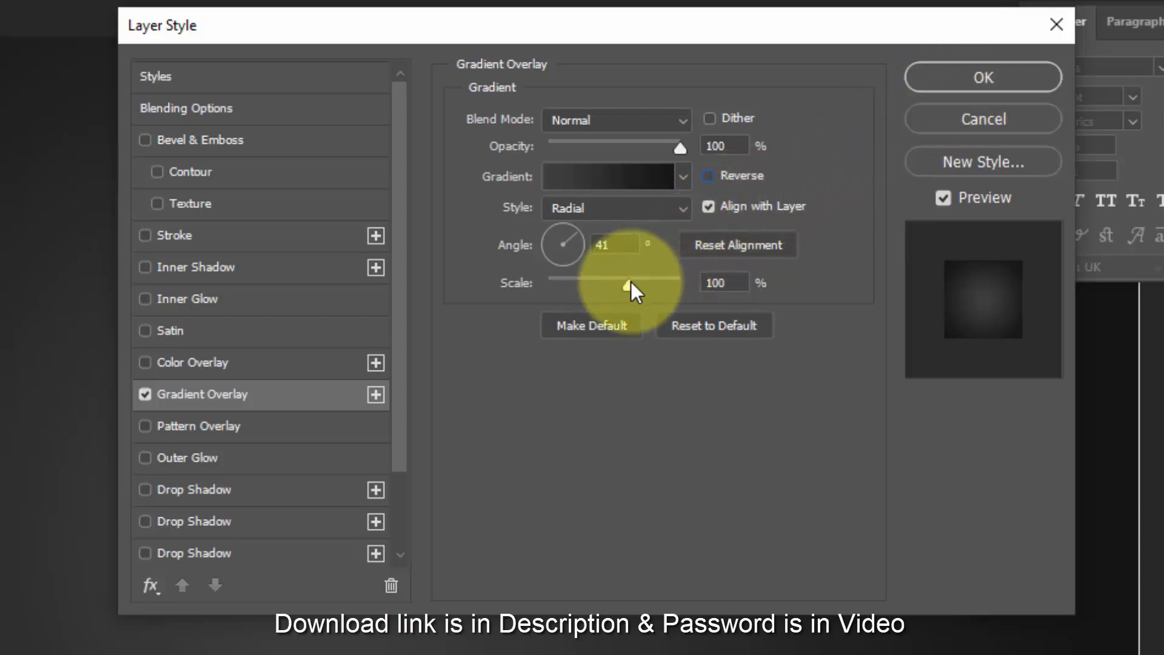
{"action": "mouse_move", "coordinate": [629, 281]}
{"action": "left_mouse_down"}
{"action": "mouse_move", "coordinate": [659, 286]}
{"action": "mouse_move", "coordinate": [626, 287]}
{"action": "left_mouse_up"}
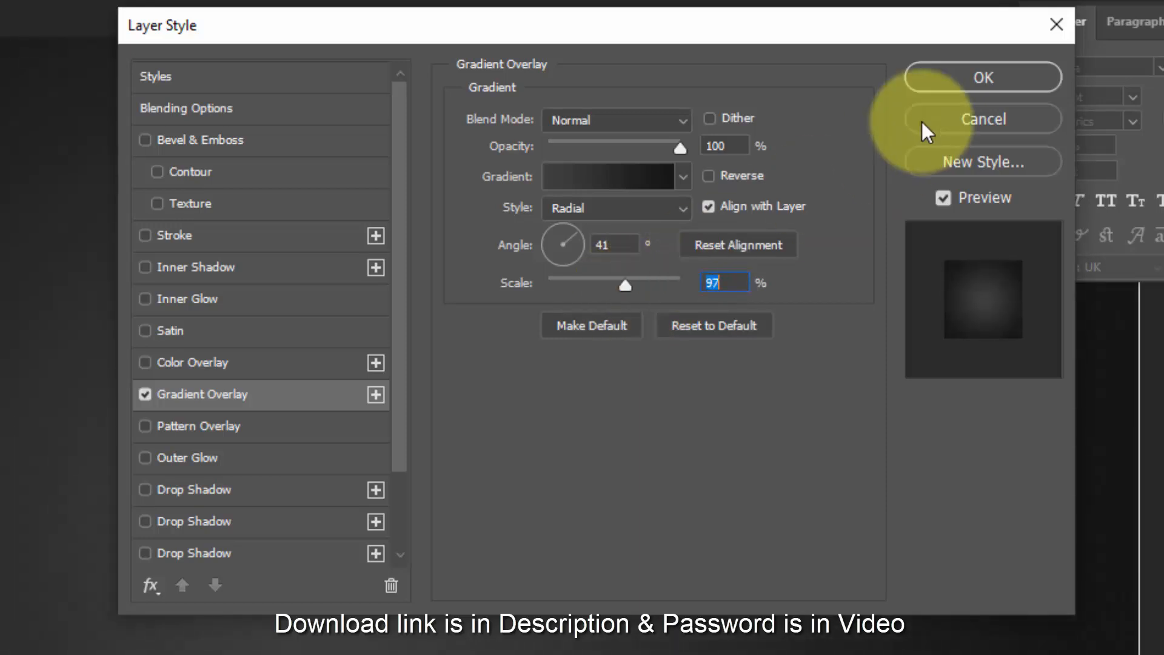
{"action": "left_click", "coordinate": [969, 77]}
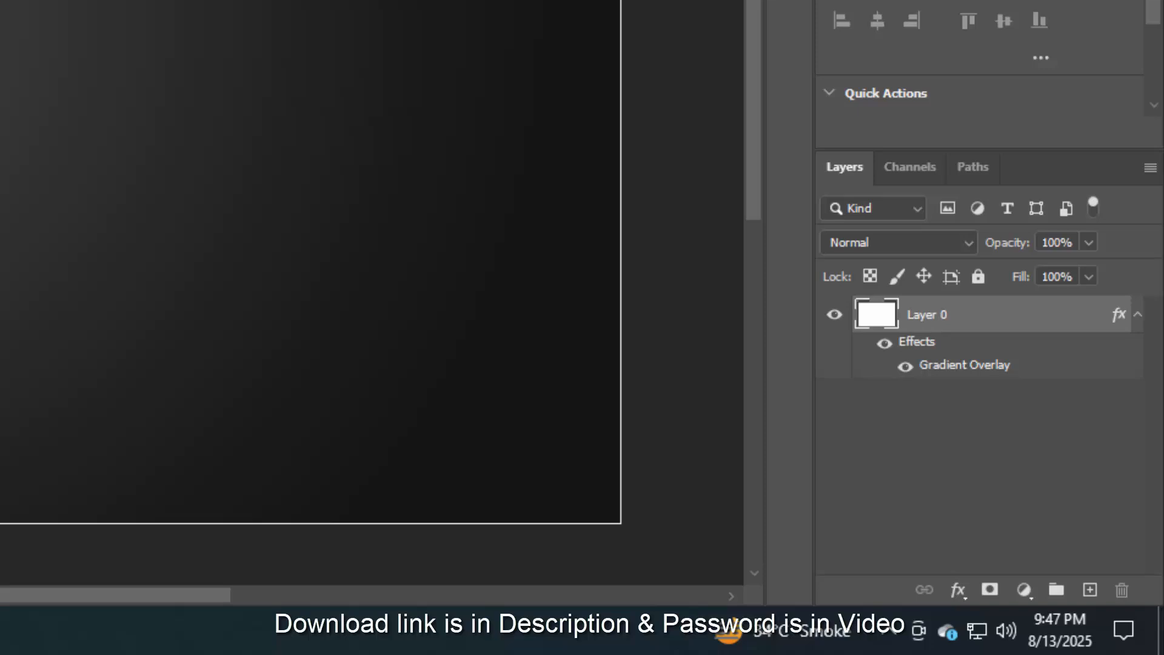
- Rename the layer to Background and place it in a group also named Background
{"action": "left_click", "coordinate": [936, 316]}
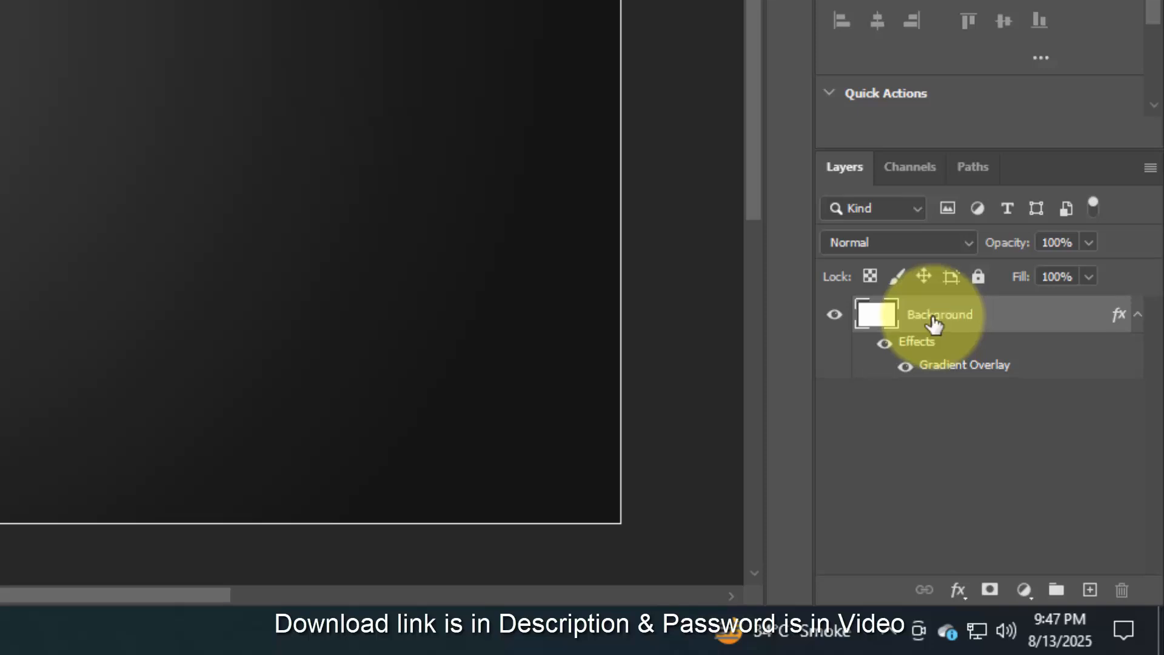
{"action": "left_click", "coordinate": [1056, 590], "text": "shift"}
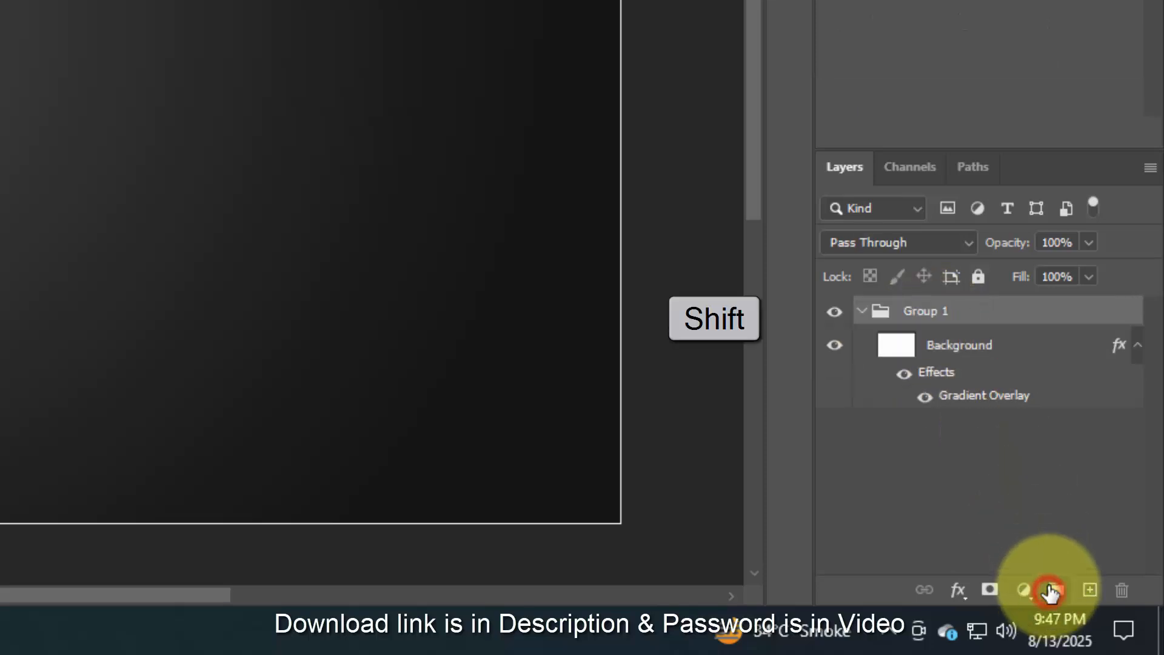
{"action": "double_click", "coordinate": [932, 313]}
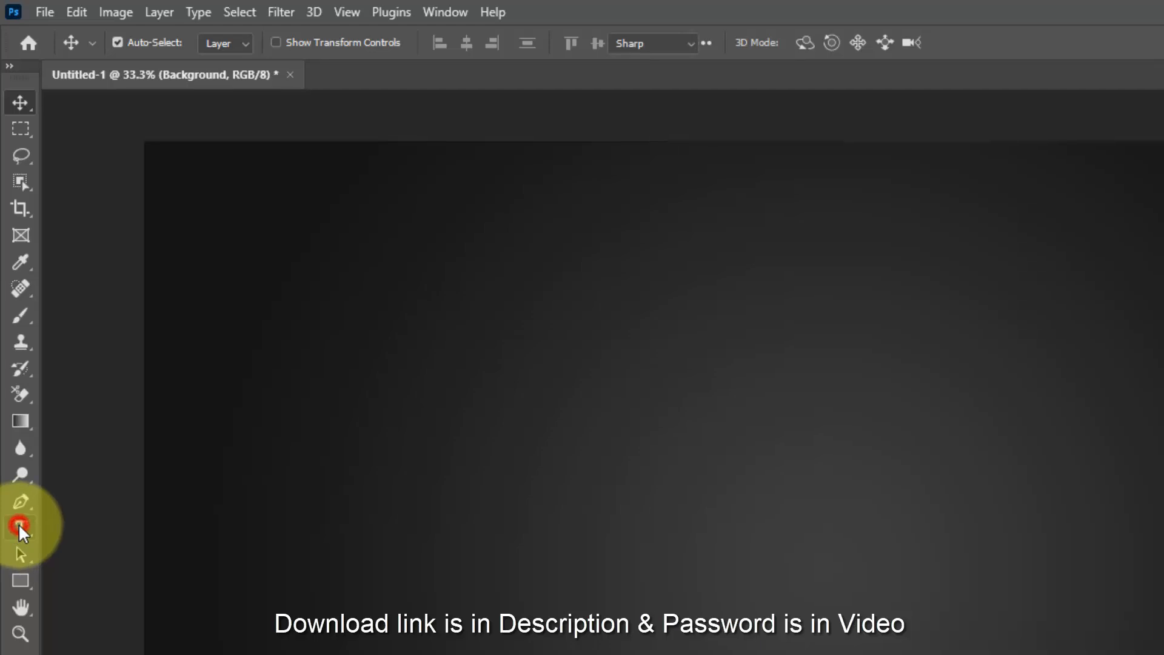
- Add a horizontal text layer reading "Sweet" on the canvas
{"action": "left_click", "coordinate": [20, 526]}
{"action": "left_click", "coordinate": [112, 524]}
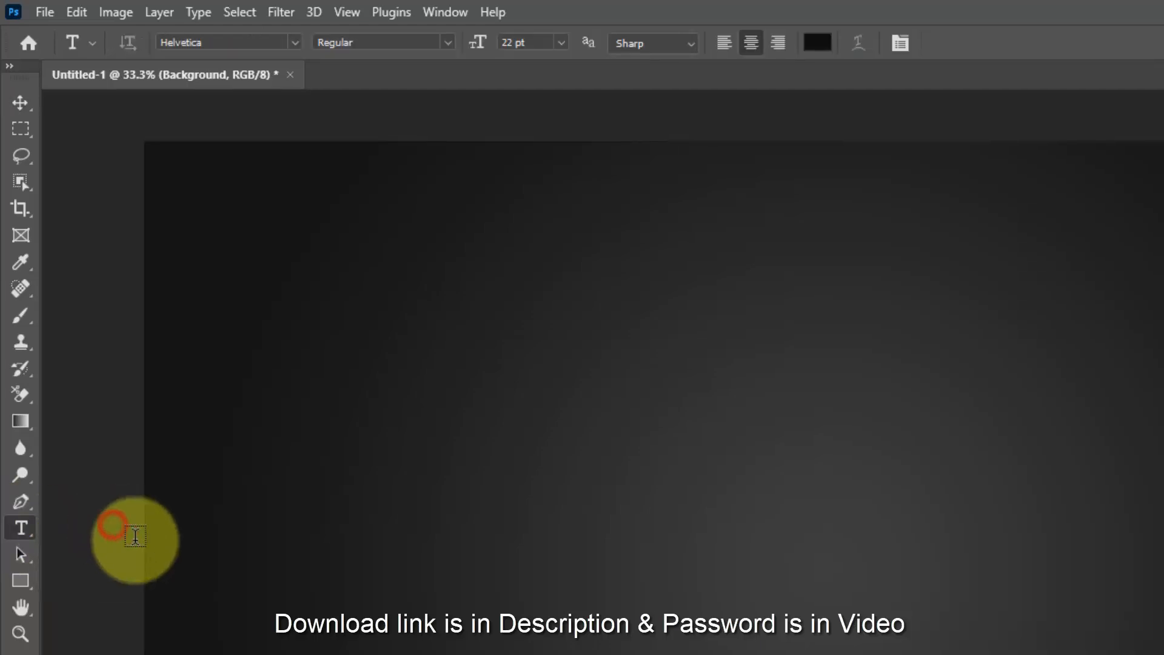
{"action": "left_click", "coordinate": [583, 612]}
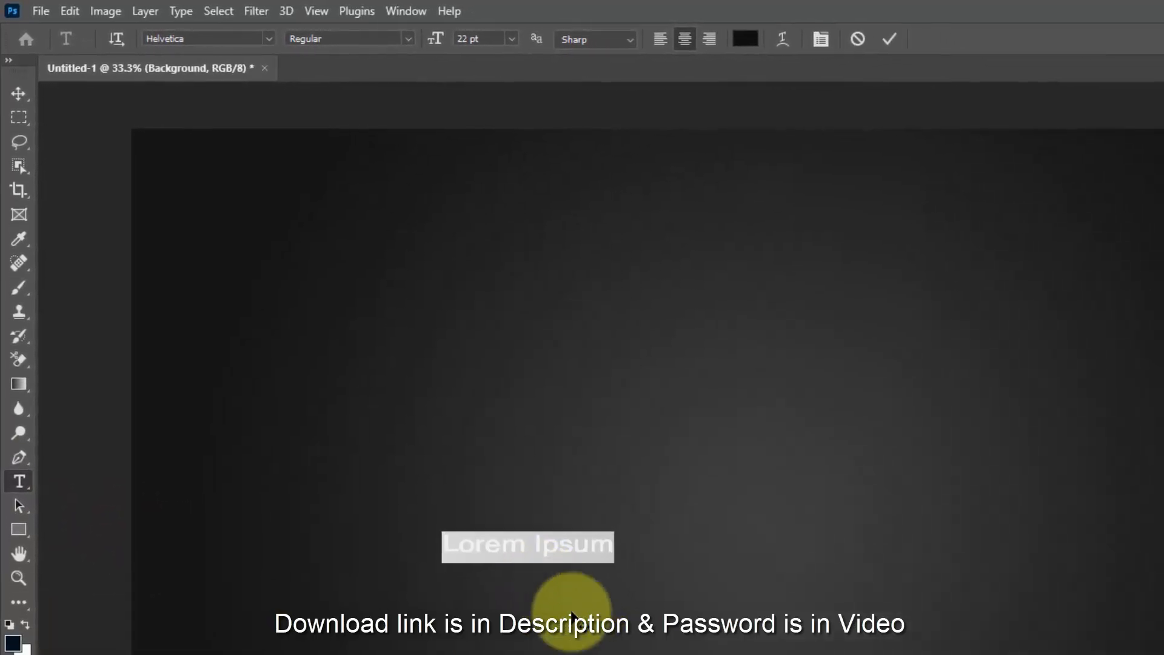
{"action": "key", "text": "BackSpace"}
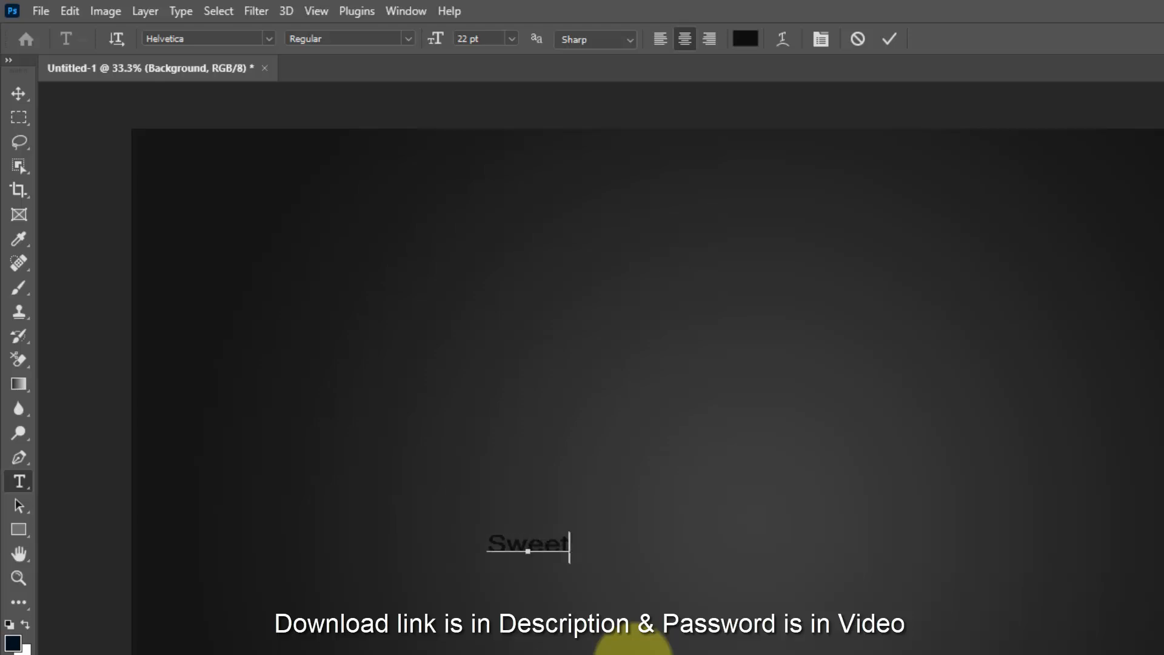
- Set the whole "Sweet" text to 320 pt in the Fog Sans Bold font
{"action": "key", "text": "ctrl+a"}
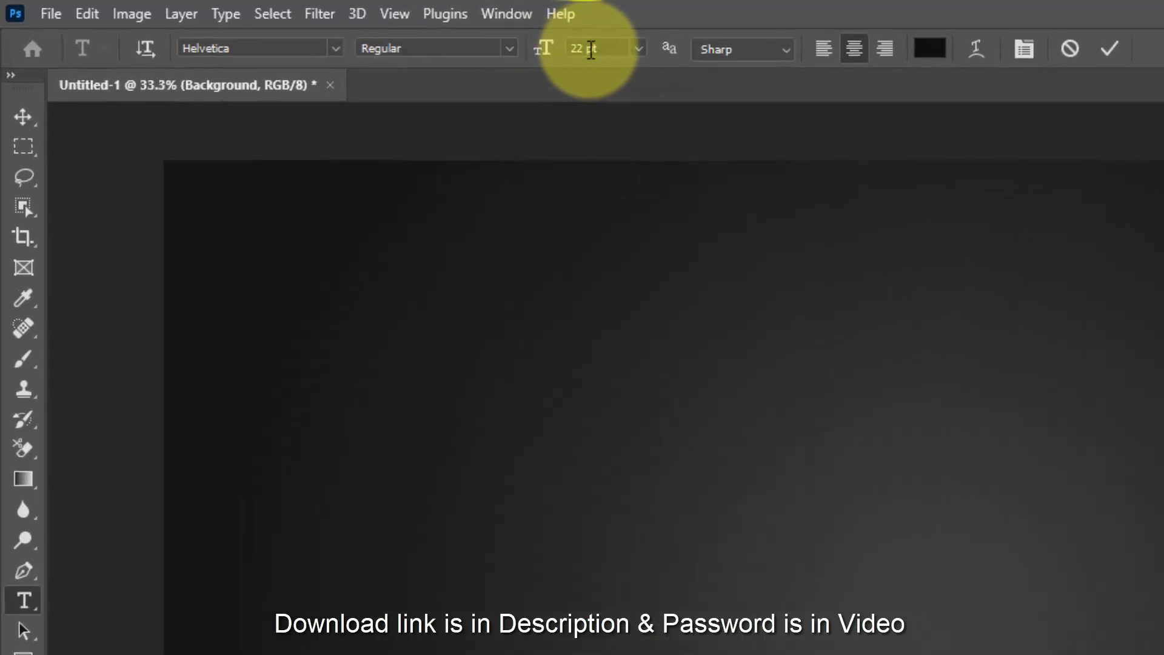
{"action": "left_click", "coordinate": [583, 48]}
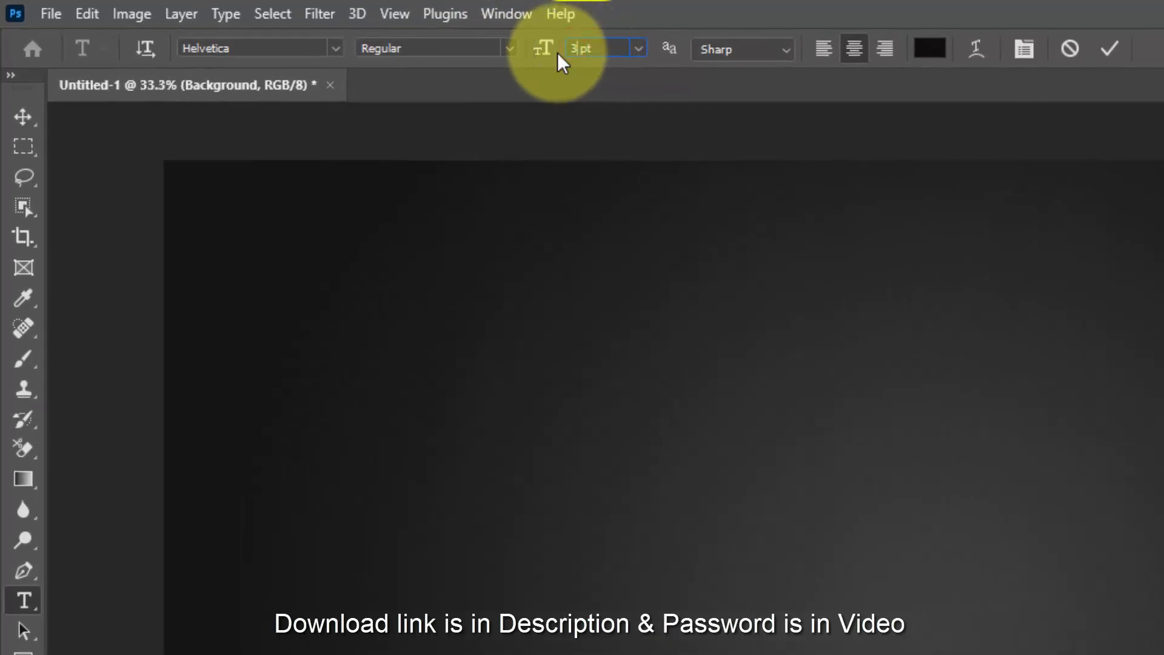
{"action": "type", "text": "320"}
{"action": "key", "text": "Return"}
{"action": "left_click", "coordinate": [297, 48]}
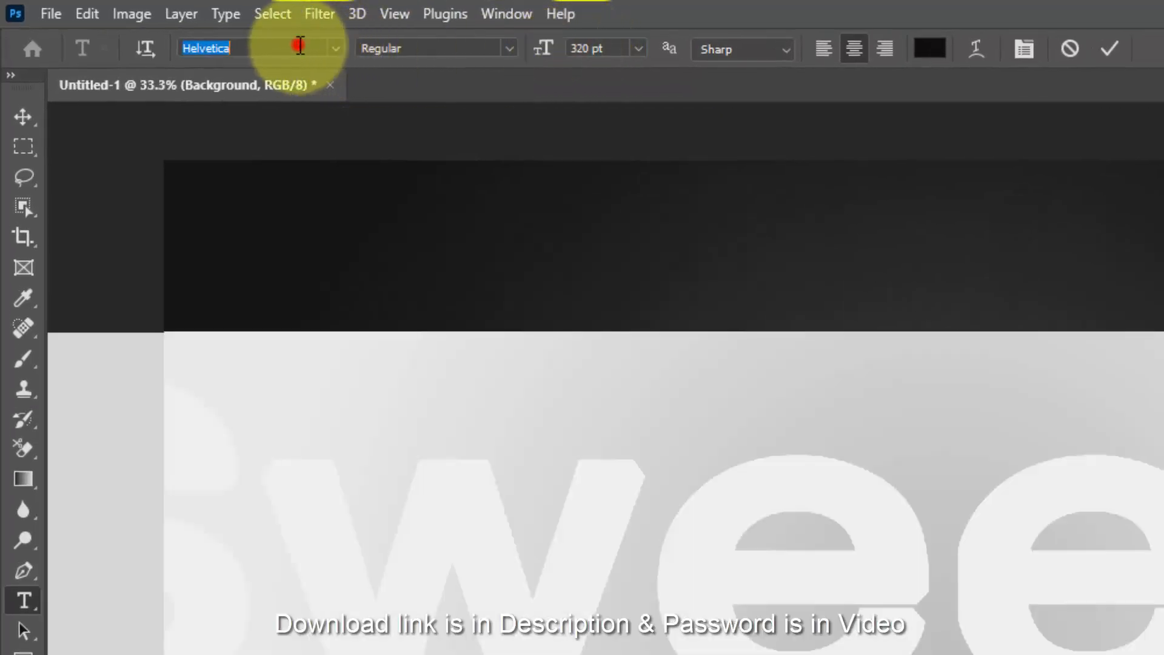
{"action": "left_click", "coordinate": [334, 48]}
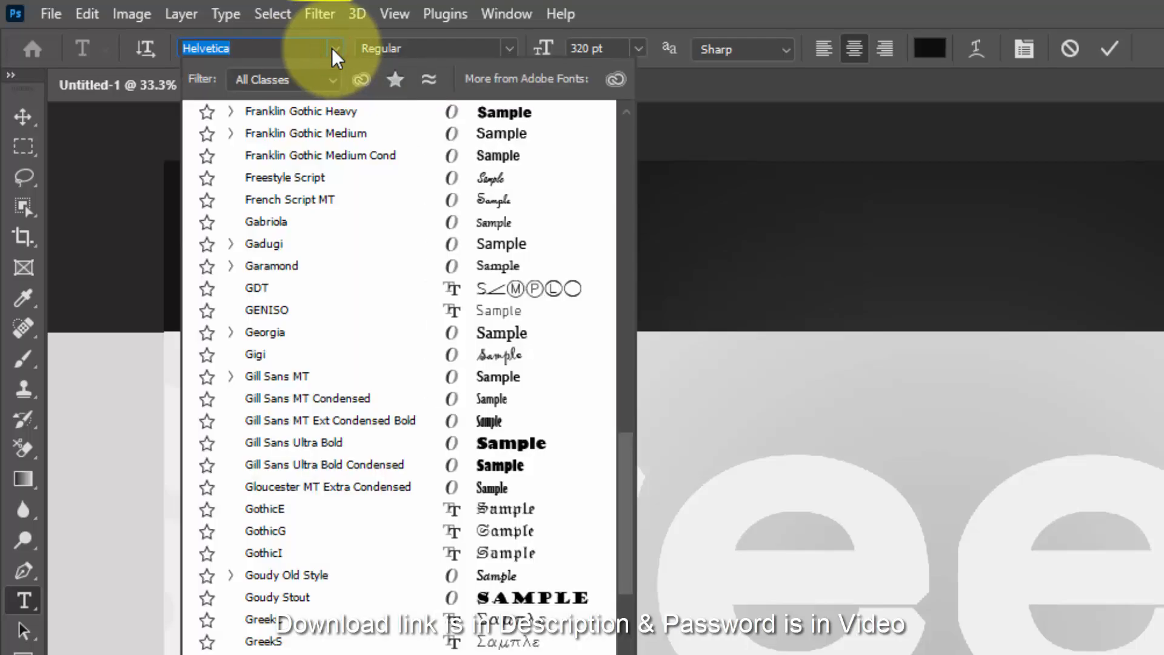
{"action": "left_click_drag", "start_coordinate": [624, 512], "coordinate": [616, 148]}
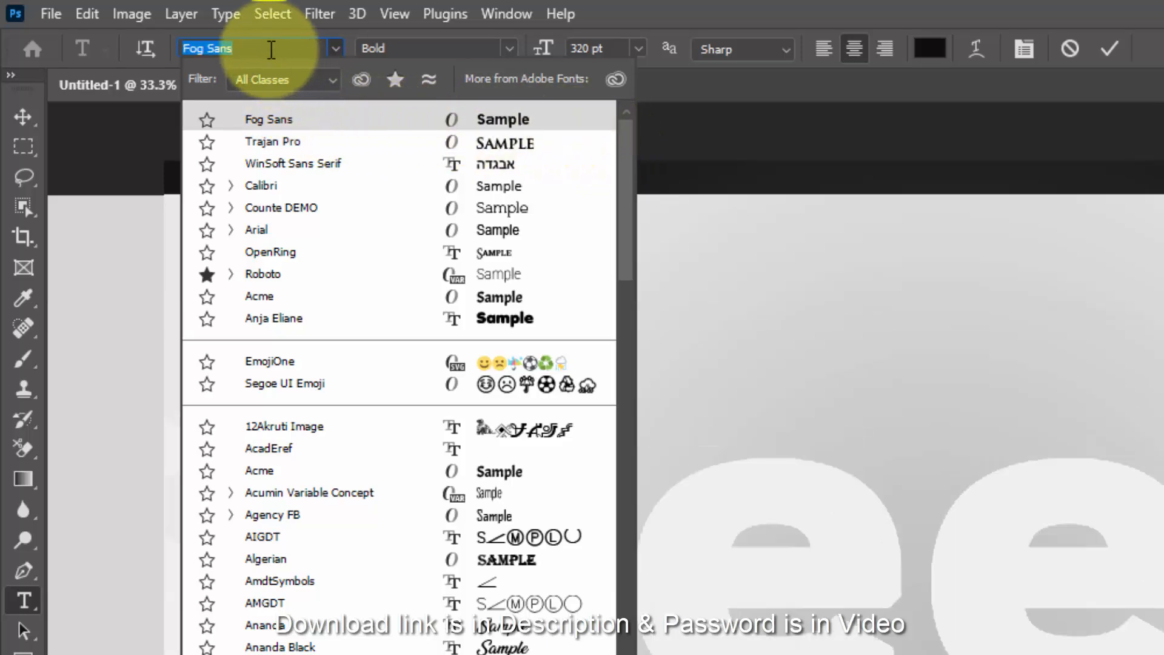
- Change the "Sweet" text's font to Another day in Paradise Regular and commit the text edit
{"action": "type", "text": "an"}
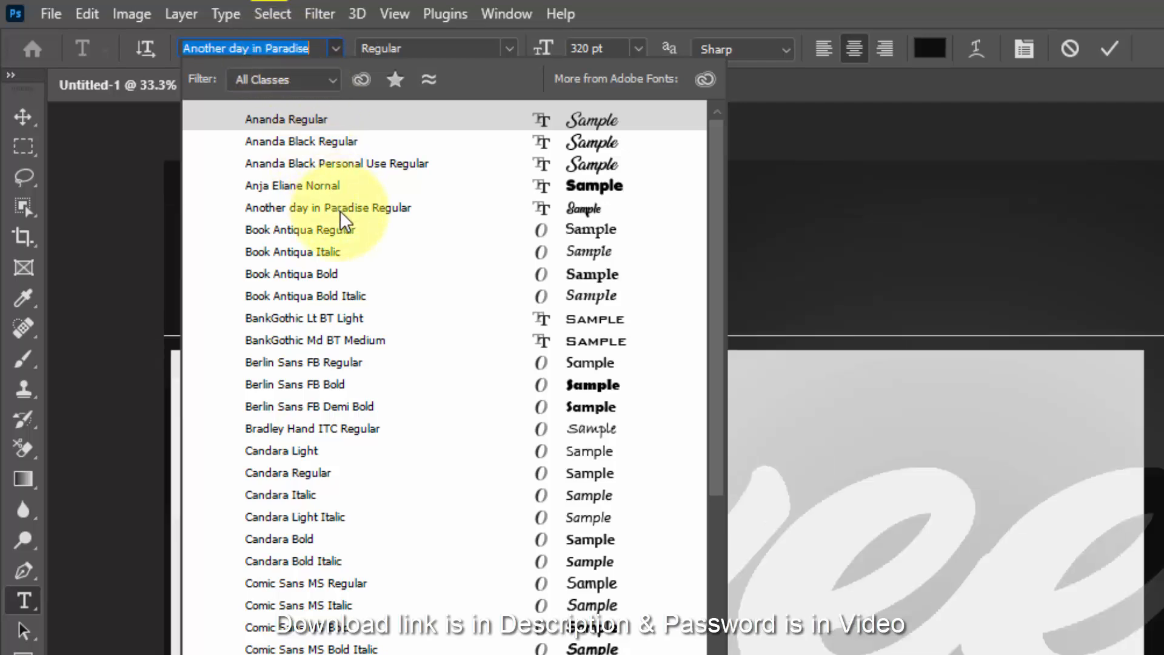
{"action": "left_click", "coordinate": [340, 208]}
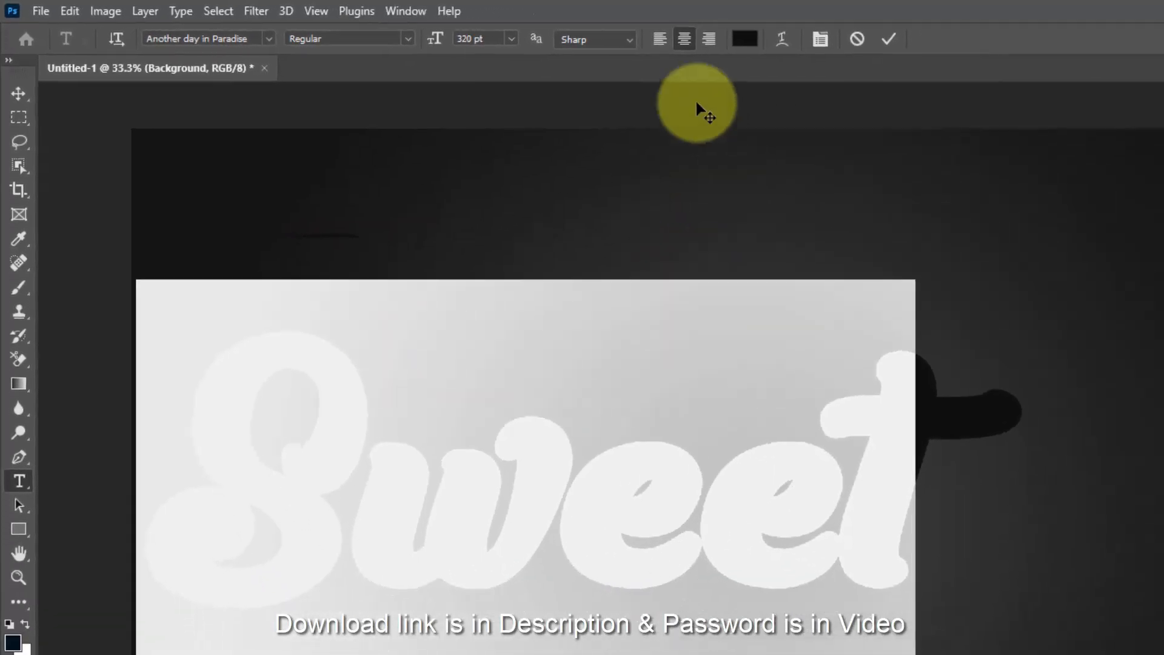
{"action": "left_click", "coordinate": [805, 40]}
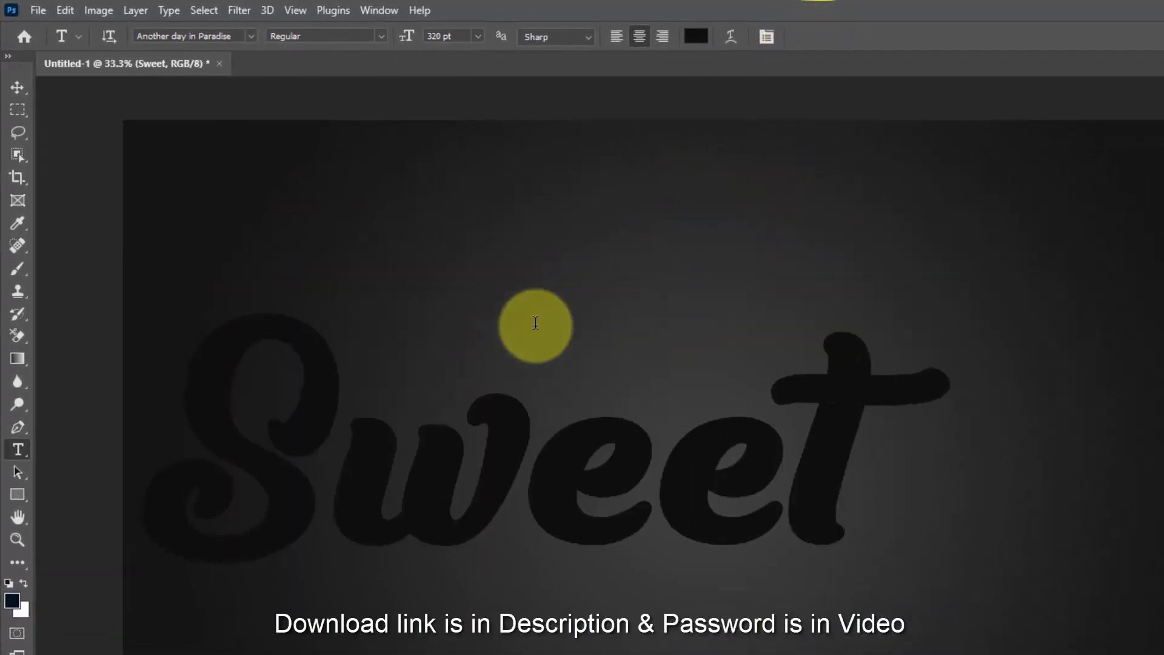
- Move the "Sweet" text to the middle of the canvas and scale it to 100.20% from a bottom-centre reference point
{"action": "left_click", "coordinate": [30, 123]}
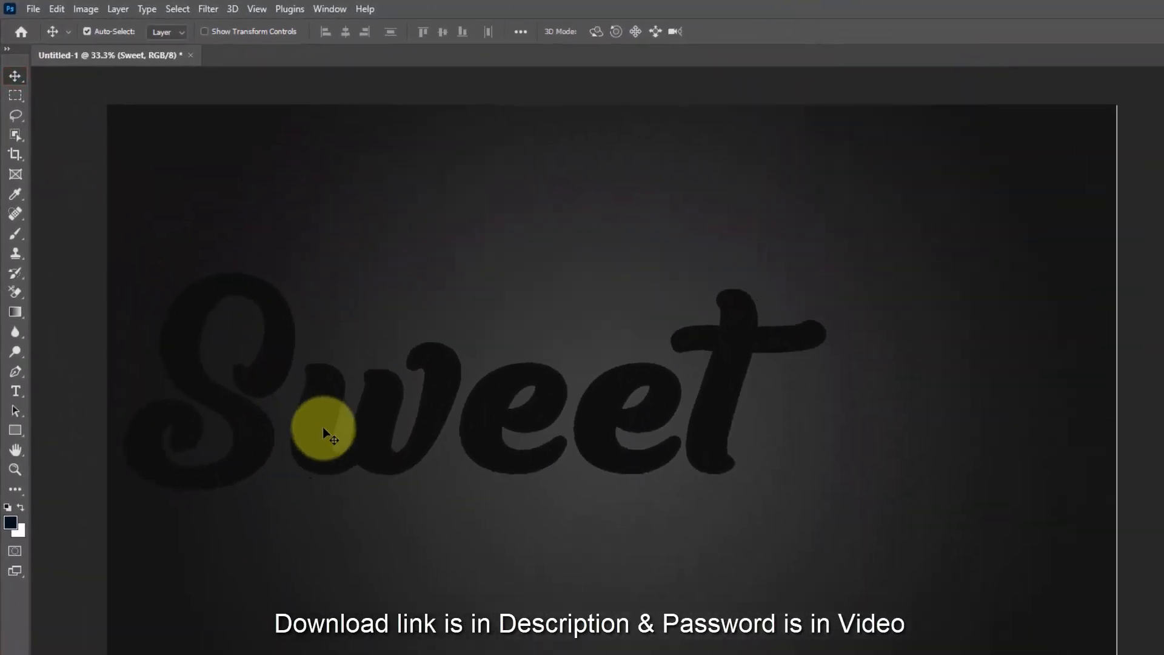
{"action": "left_click_drag", "start_coordinate": [343, 445], "coordinate": [512, 453]}
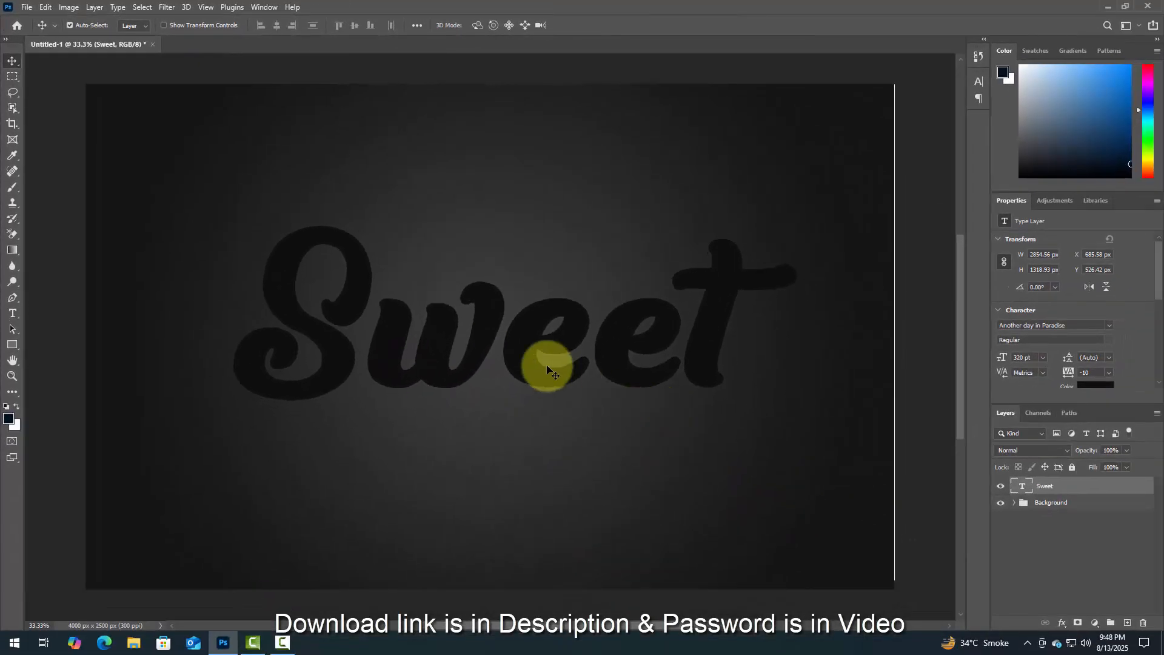
{"action": "key", "text": "ctrl+t"}
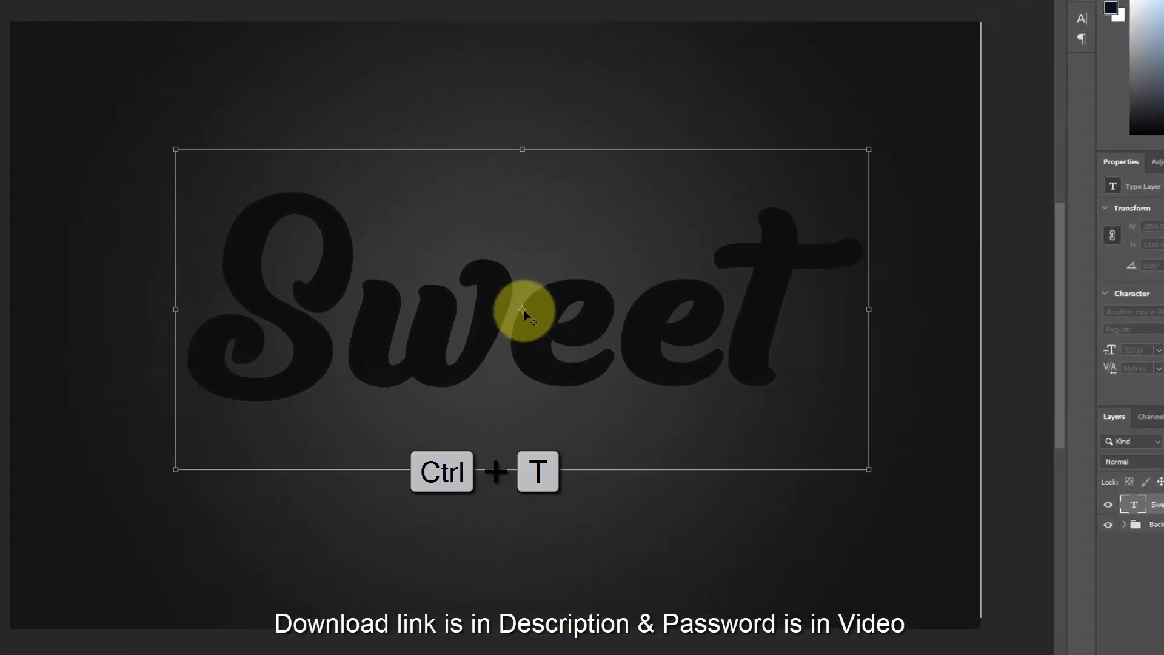
{"action": "left_click_drag", "start_coordinate": [522, 310], "coordinate": [542, 496]}
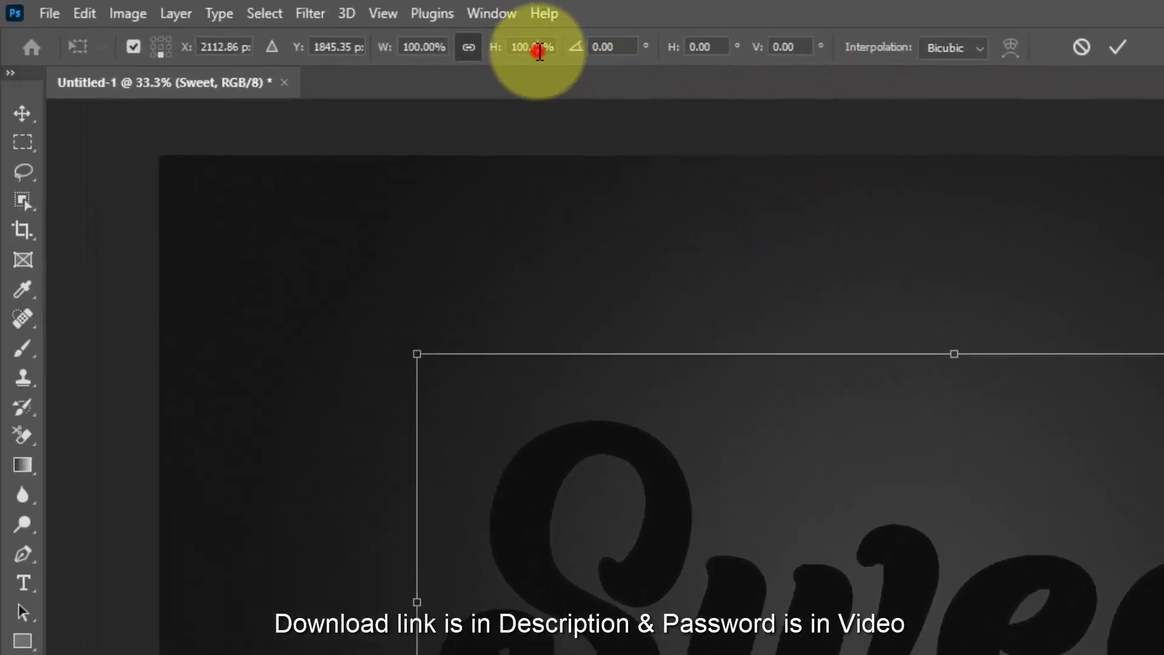
{"action": "left_click", "coordinate": [538, 49]}
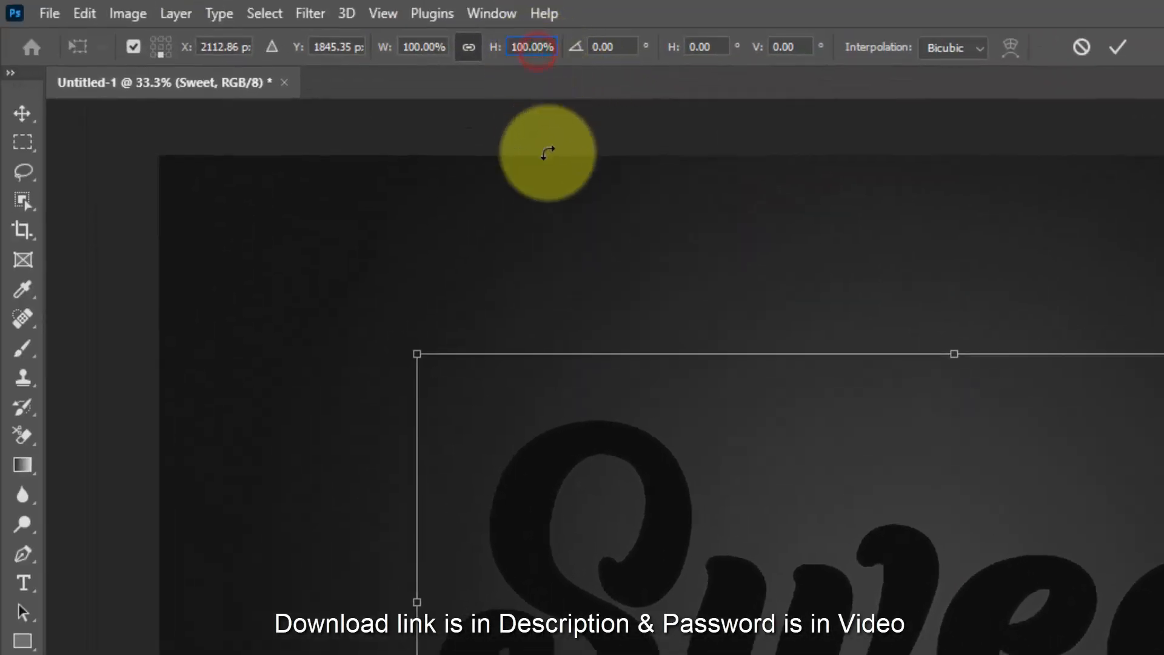
{"action": "type", "text": "2"}
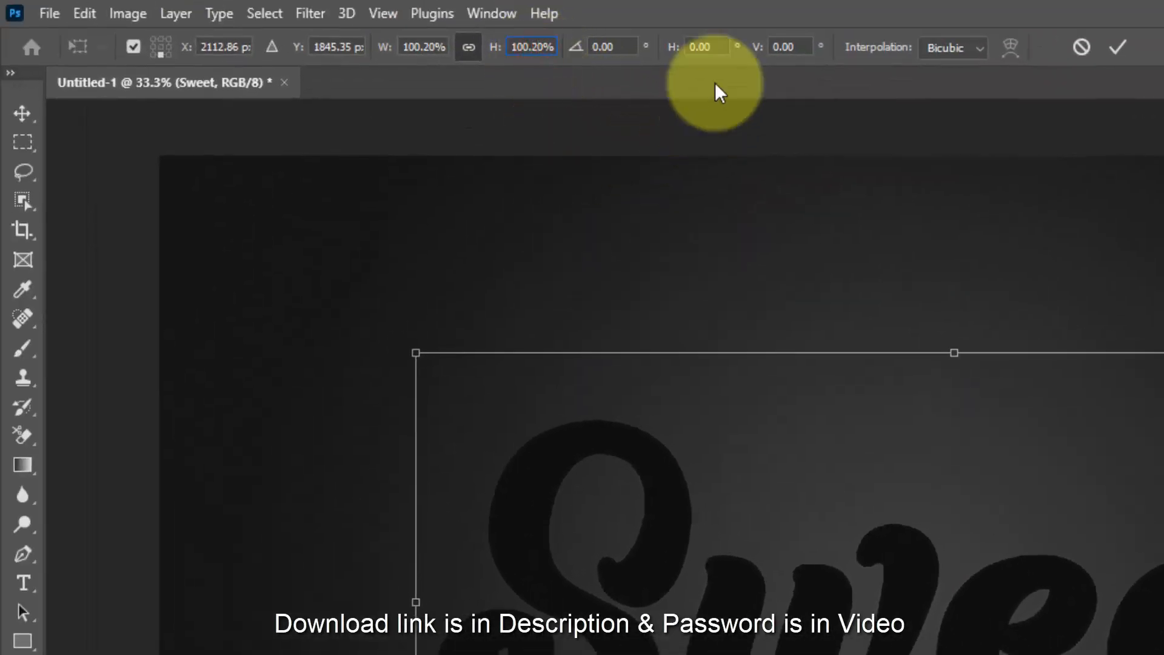
{"action": "left_click", "coordinate": [1119, 47]}
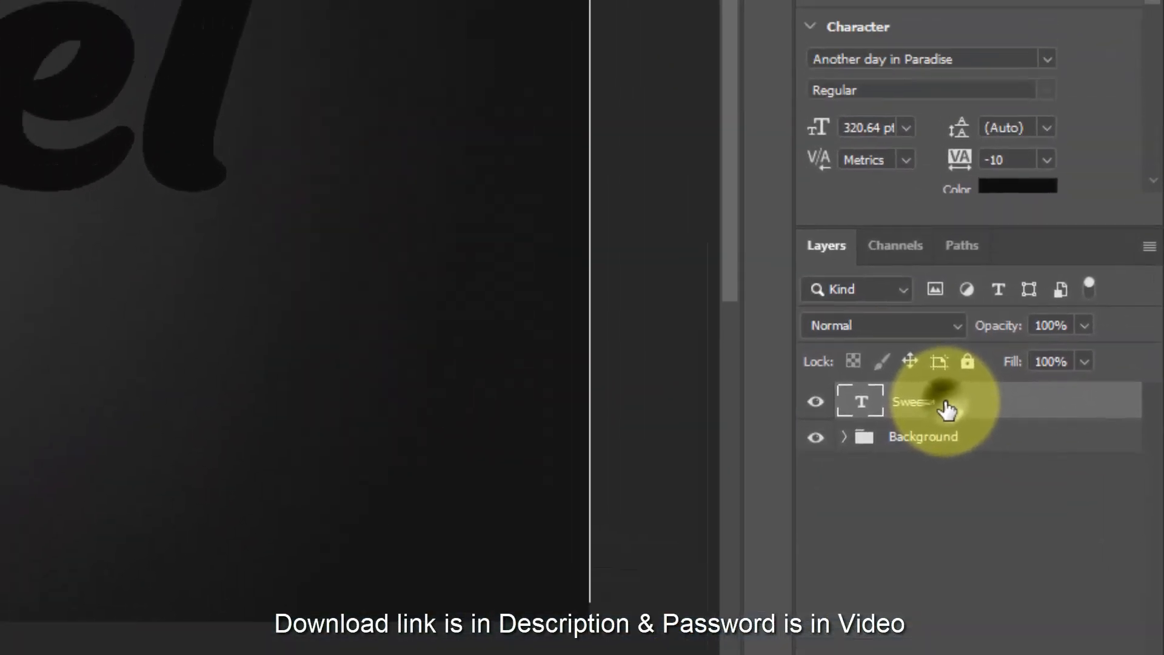
- Convert the Sweet text layer to a smart object and open its blending options
{"action": "right_click", "coordinate": [955, 314]}
{"action": "left_click", "coordinate": [795, 125]}
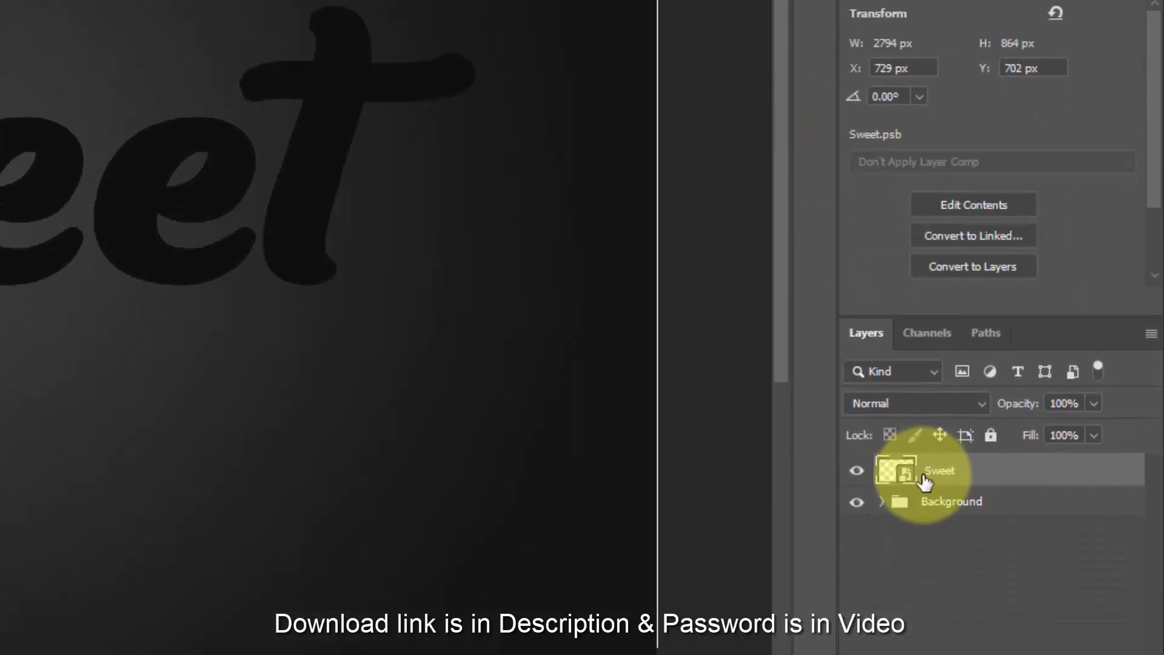
{"action": "left_click", "coordinate": [971, 594]}
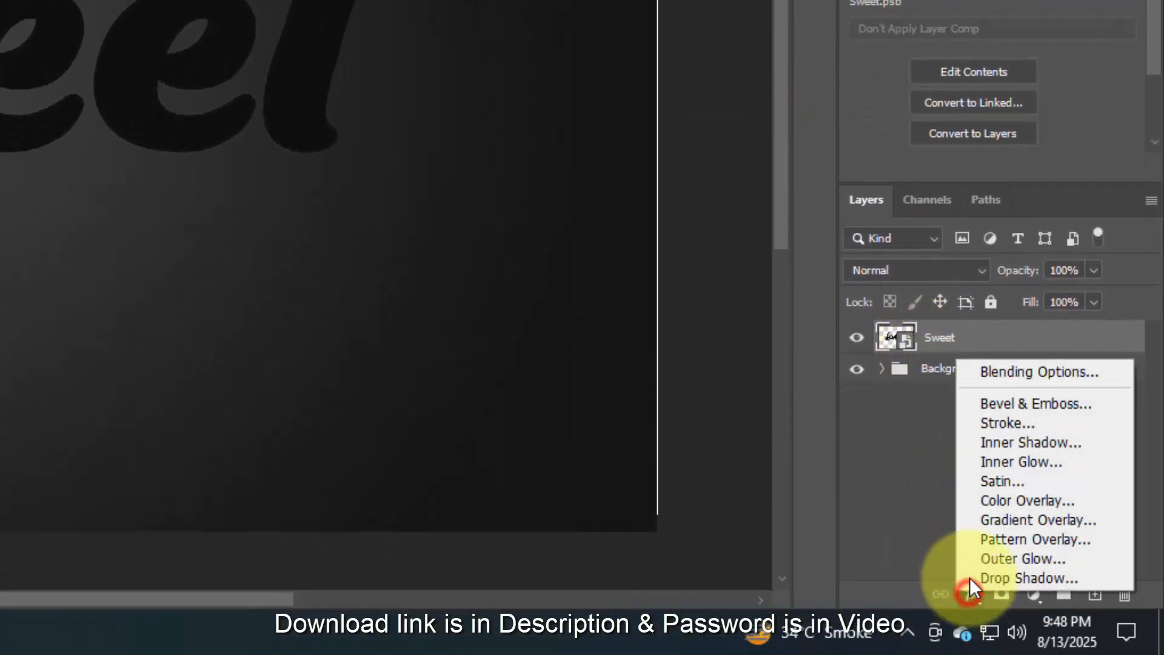
{"action": "left_click", "coordinate": [997, 369]}
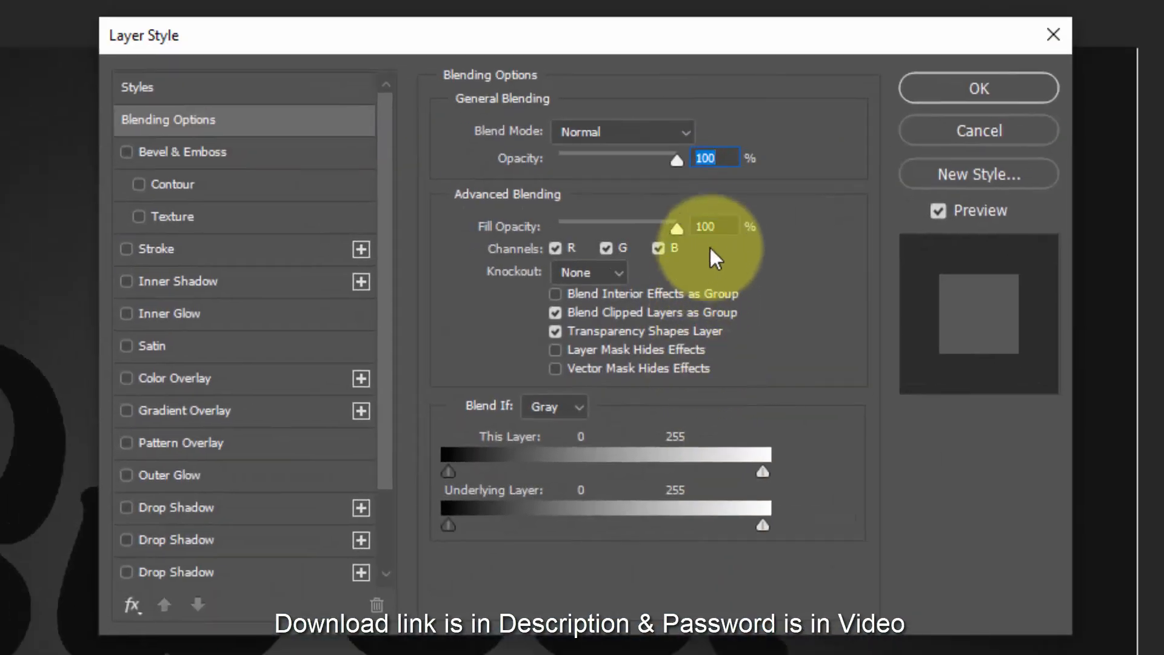
{"action": "double_click", "coordinate": [722, 227]}
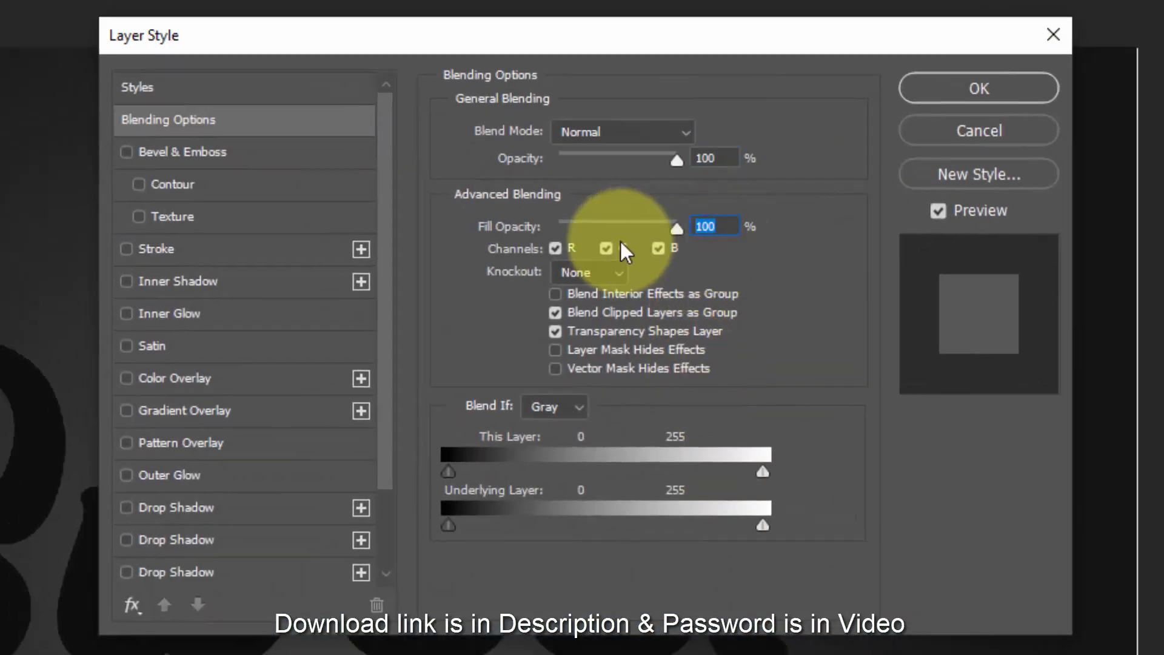
- Enable the first drop shadow on the Sweet layer and set its colour to 686465
{"action": "left_click", "coordinate": [256, 509]}
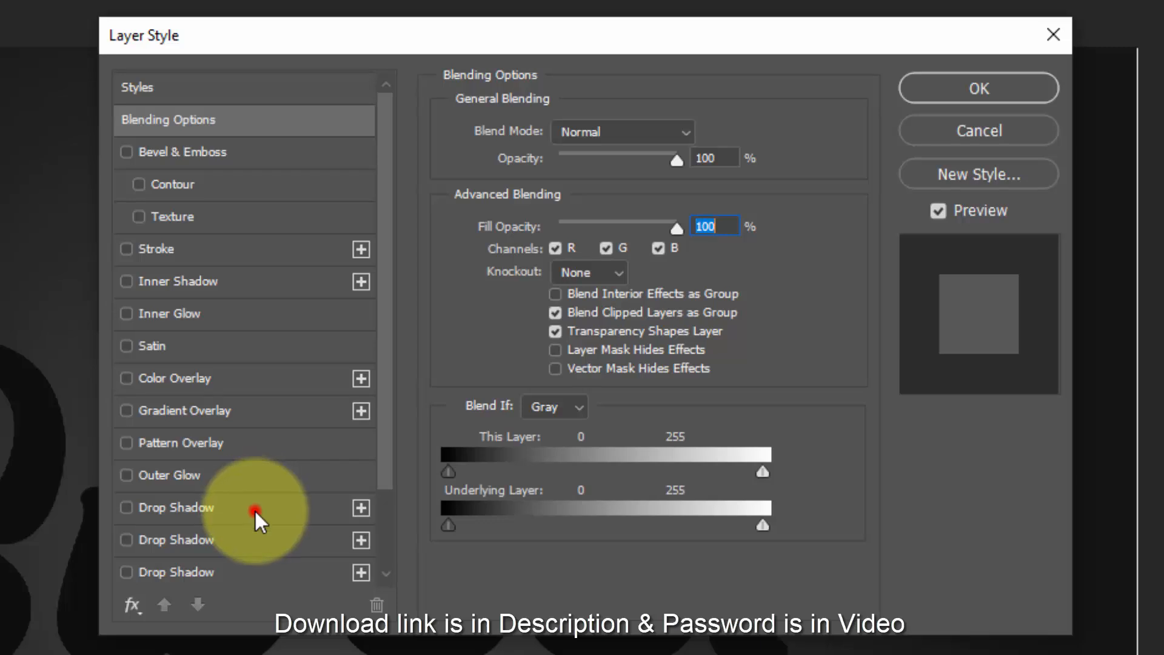
{"action": "left_click", "coordinate": [697, 129]}
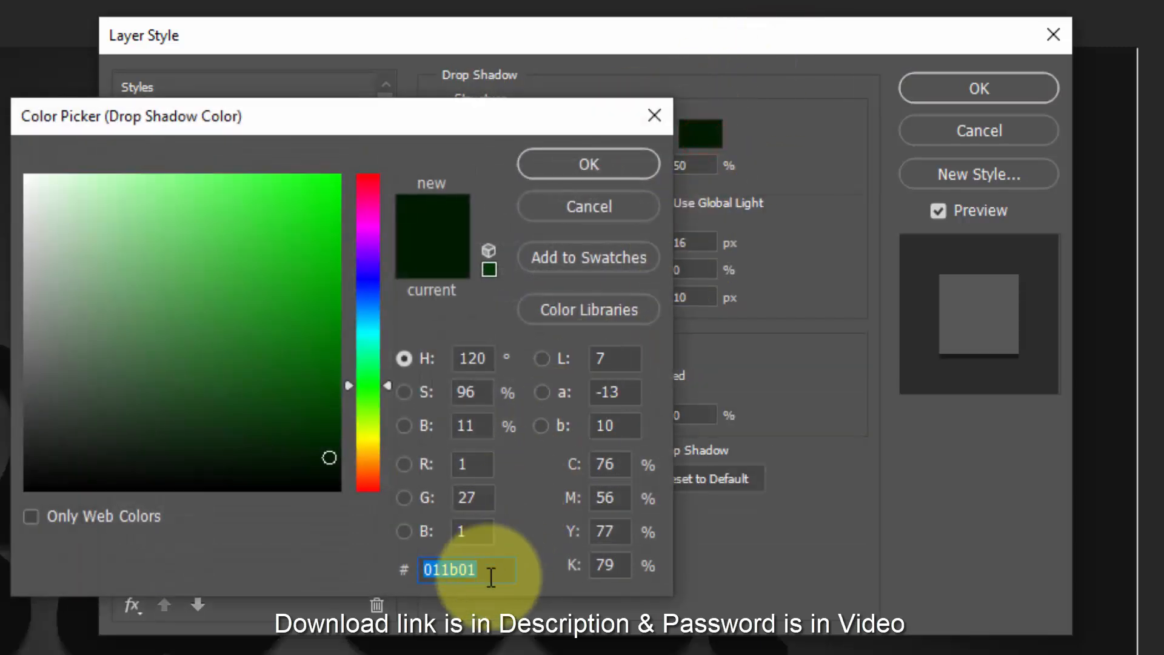
{"action": "type", "text": "686465"}
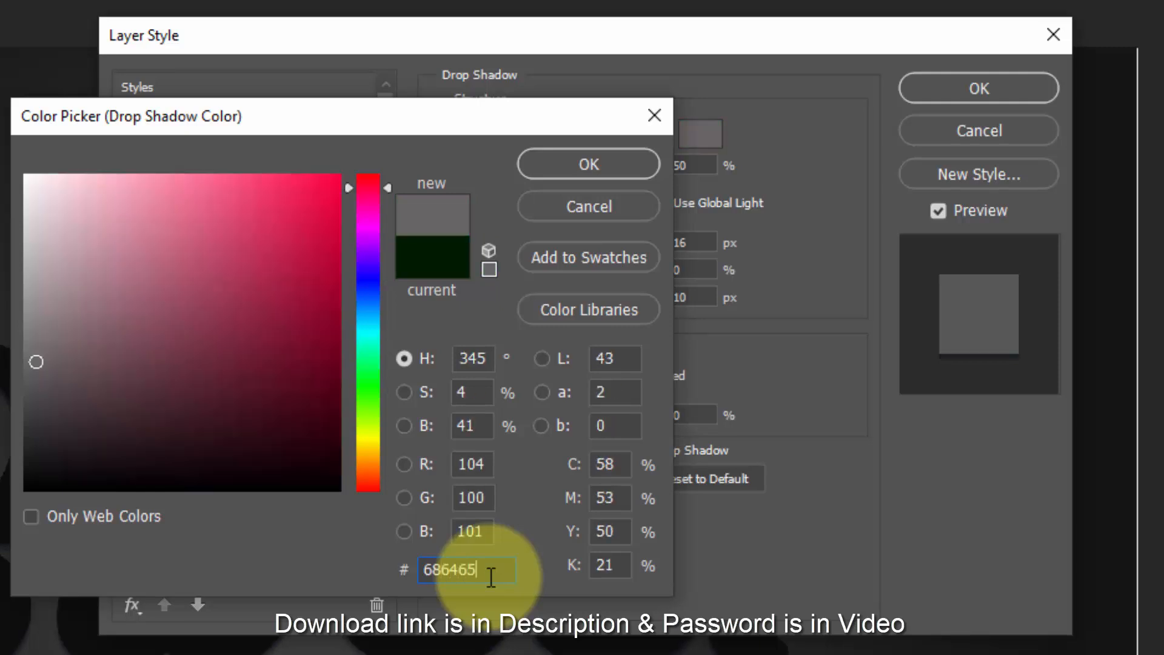
{"action": "left_click", "coordinate": [615, 179]}
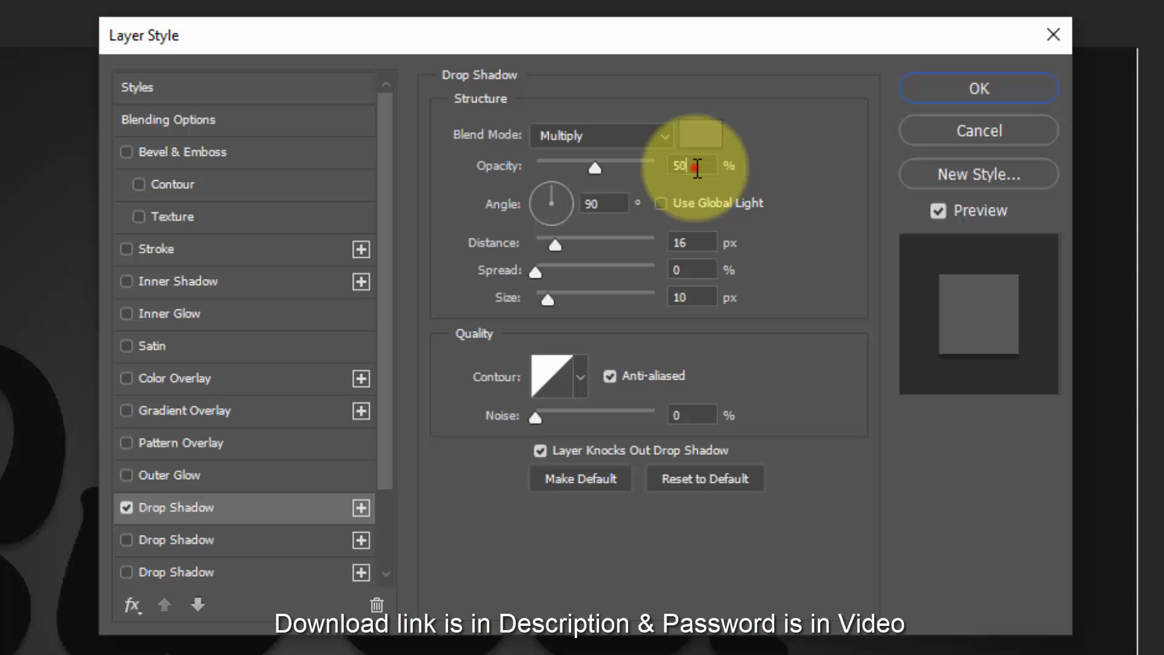
- Give the first drop shadow 20% opacity, global light, 70 px distance, 3% spread and 60 px size, and turn off its anti-aliasing
{"action": "left_click", "coordinate": [694, 165]}
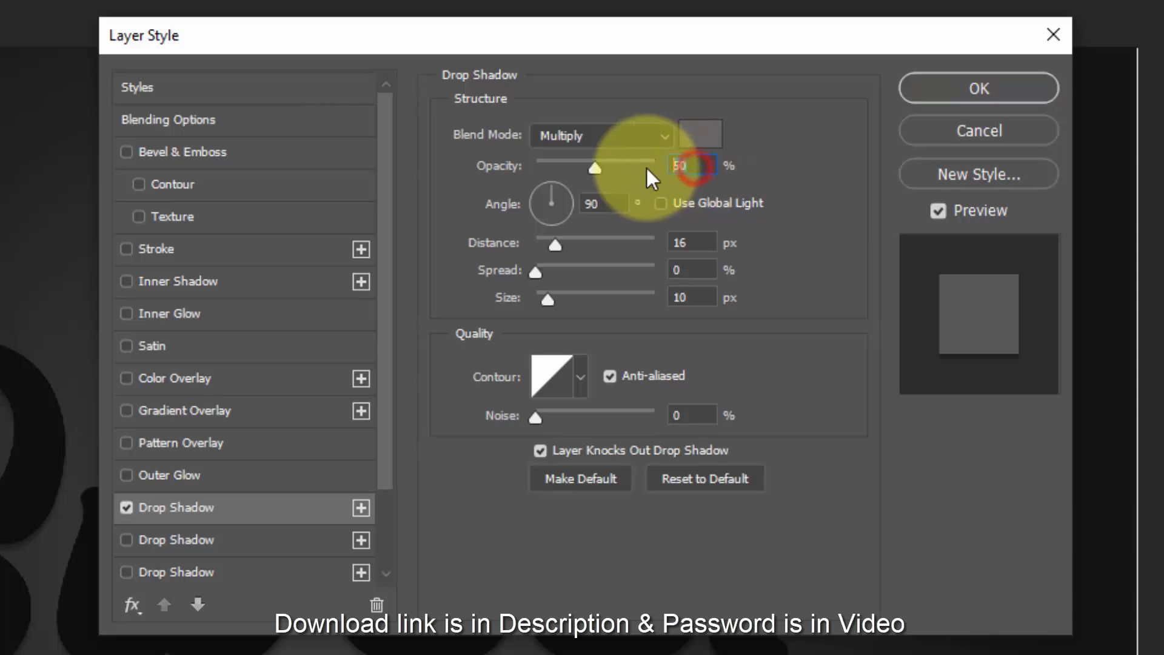
{"action": "type", "text": "20"}
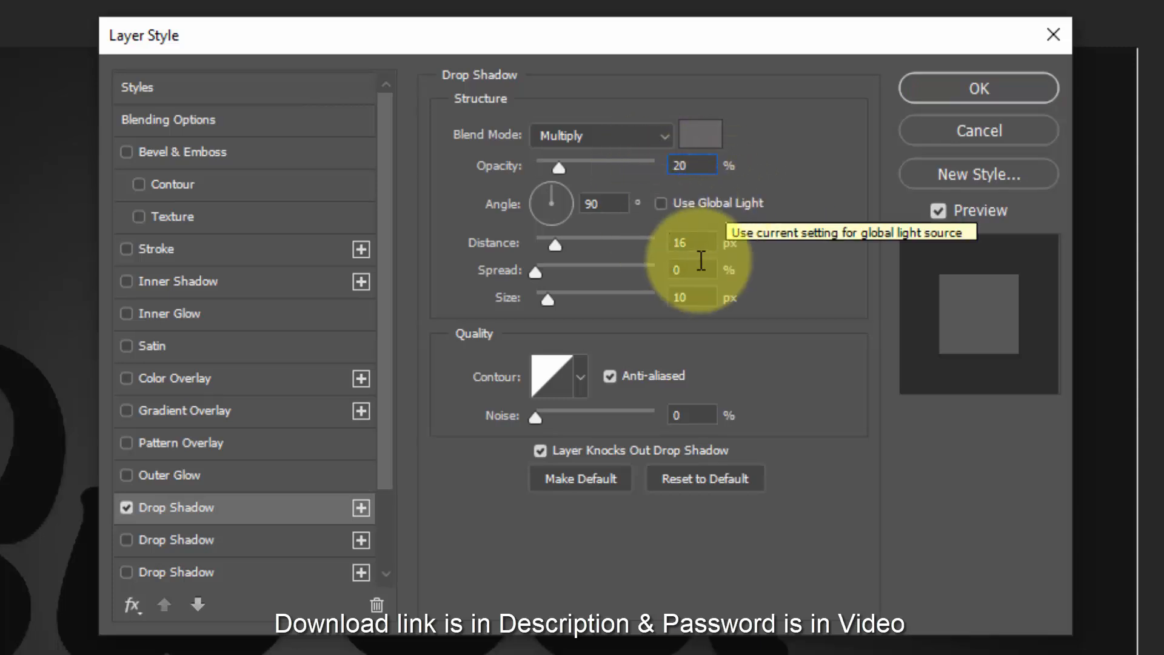
{"action": "left_click", "coordinate": [683, 208]}
{"action": "left_click", "coordinate": [692, 244]}
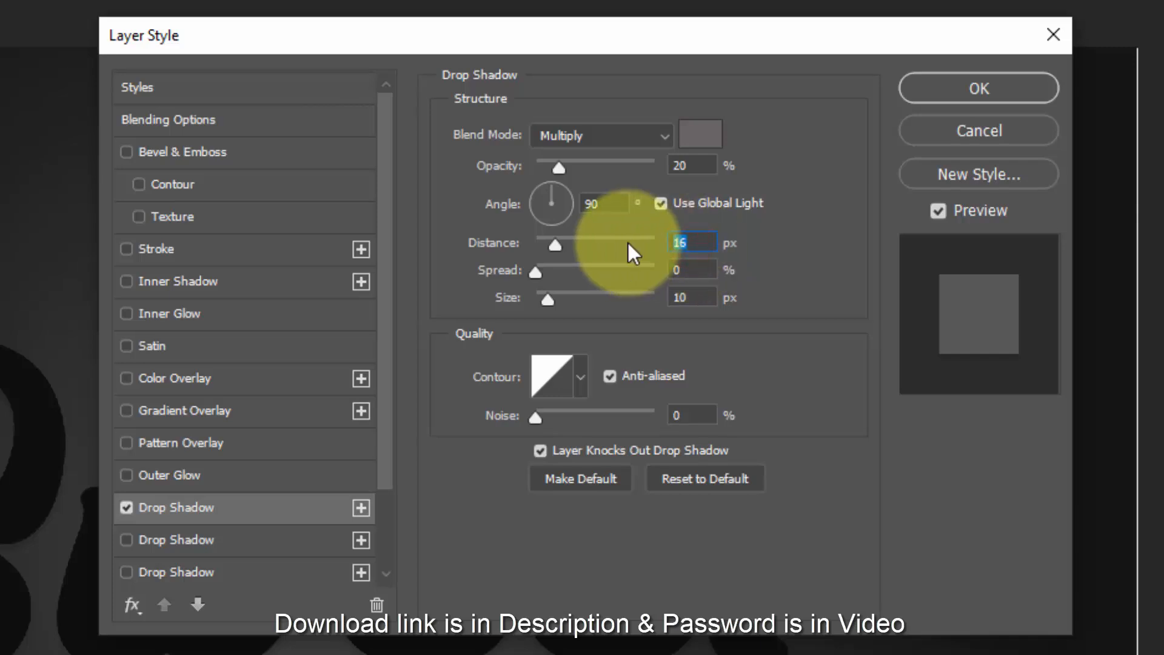
{"action": "left_click", "coordinate": [696, 269]}
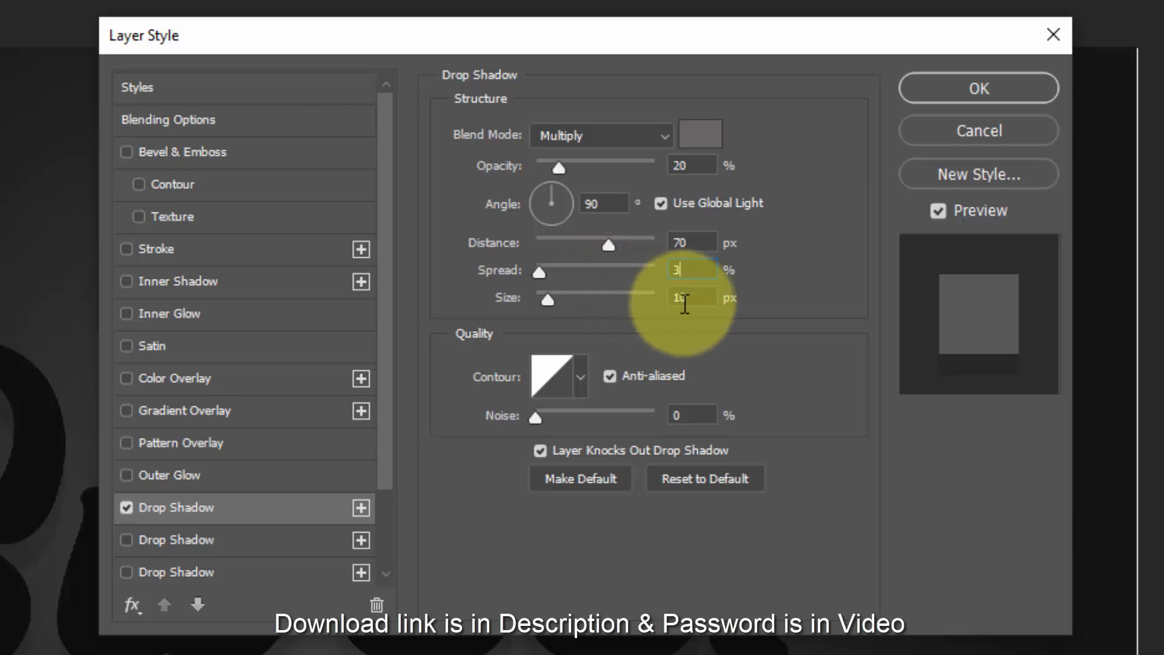
{"action": "left_click", "coordinate": [691, 298]}
{"action": "type", "text": "60"}
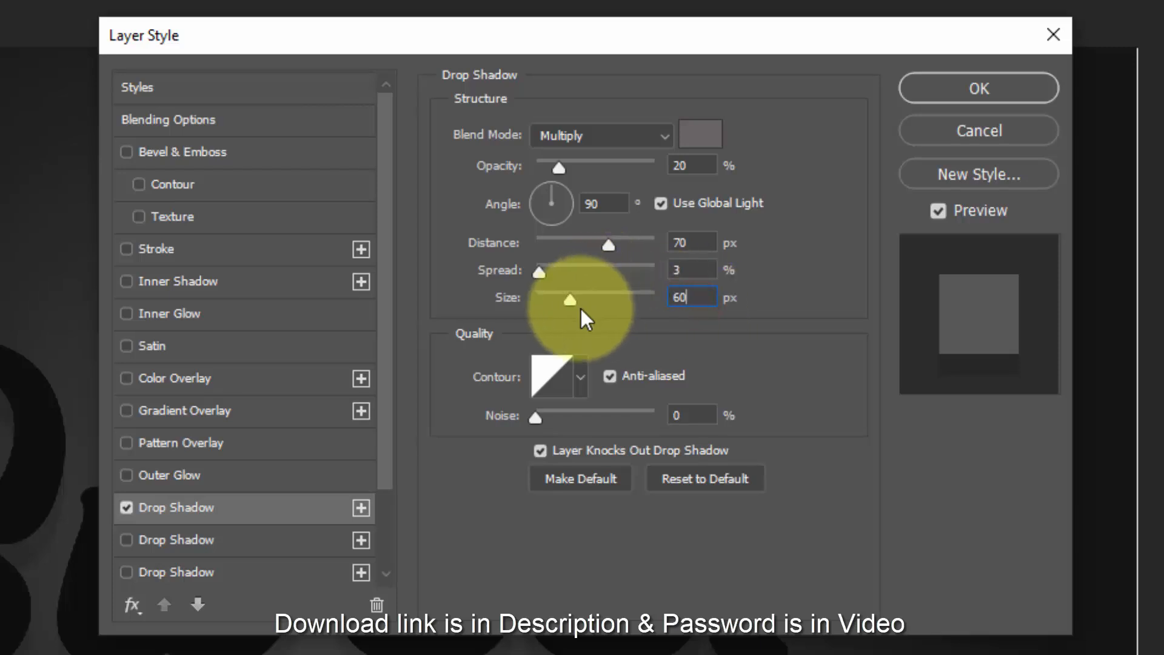
{"action": "left_click", "coordinate": [613, 382]}
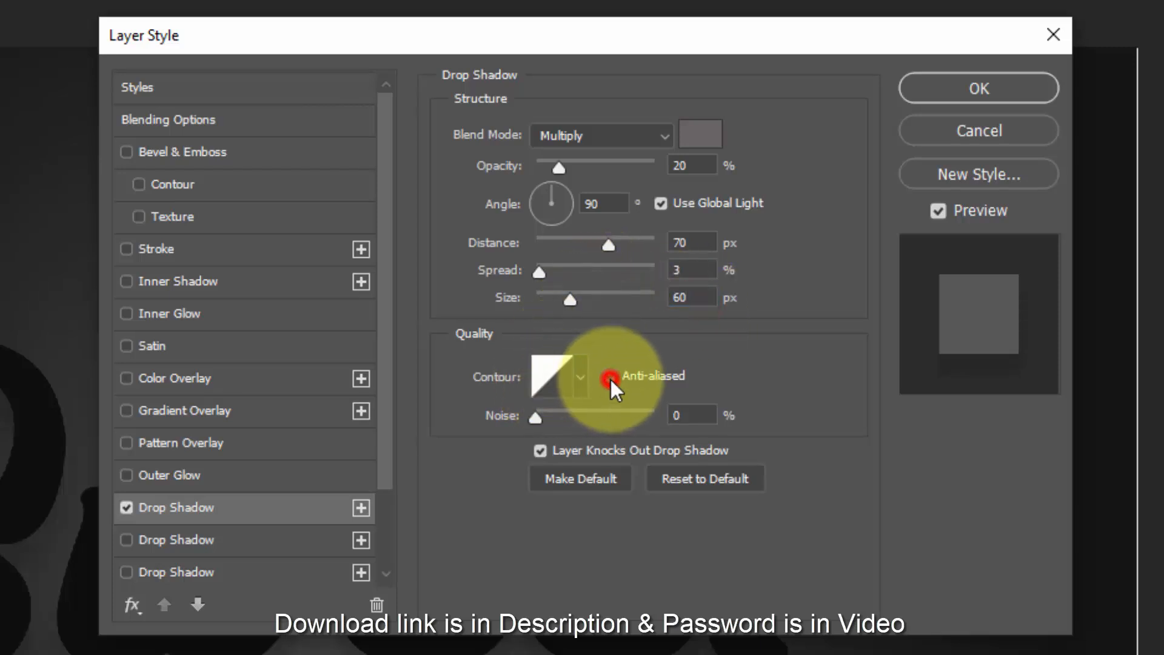
- Enable the second drop shadow and set its colour to 686465
{"action": "left_click", "coordinate": [279, 537]}
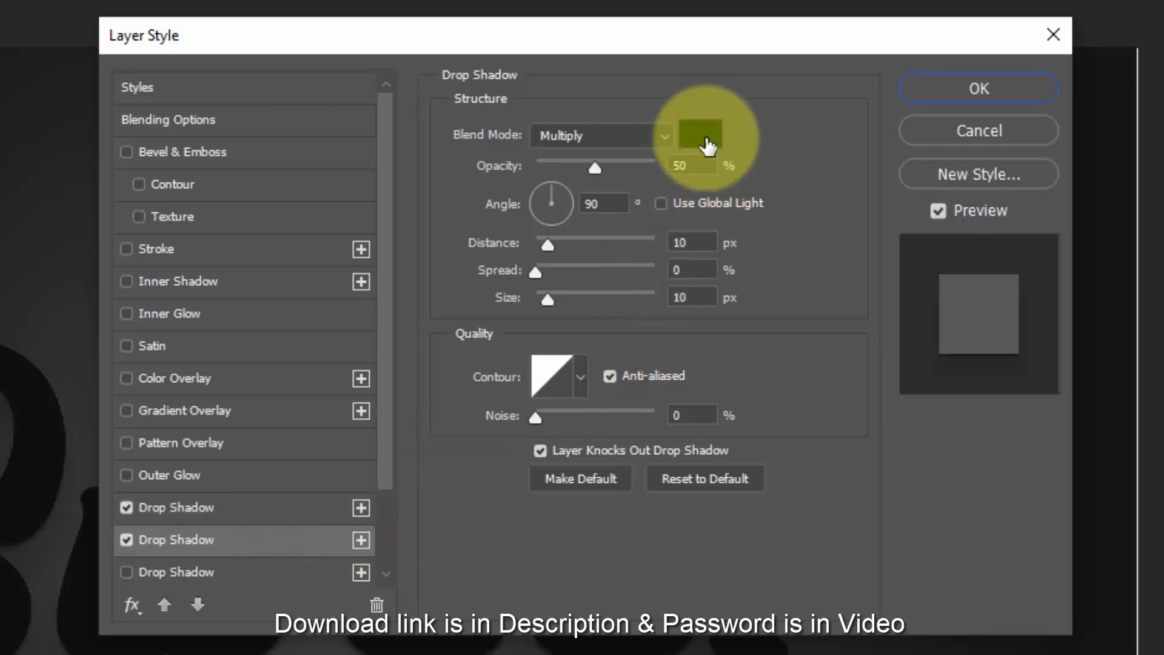
{"action": "left_click", "coordinate": [701, 133]}
{"action": "type", "text": "686465"}
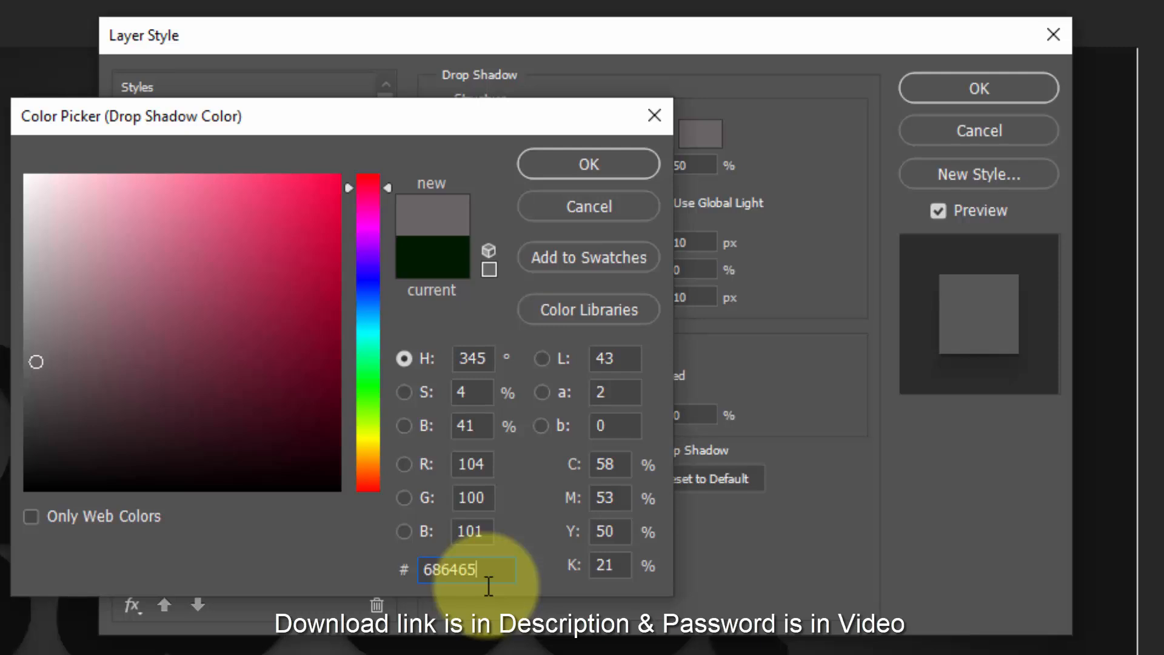
{"action": "left_click", "coordinate": [615, 162]}
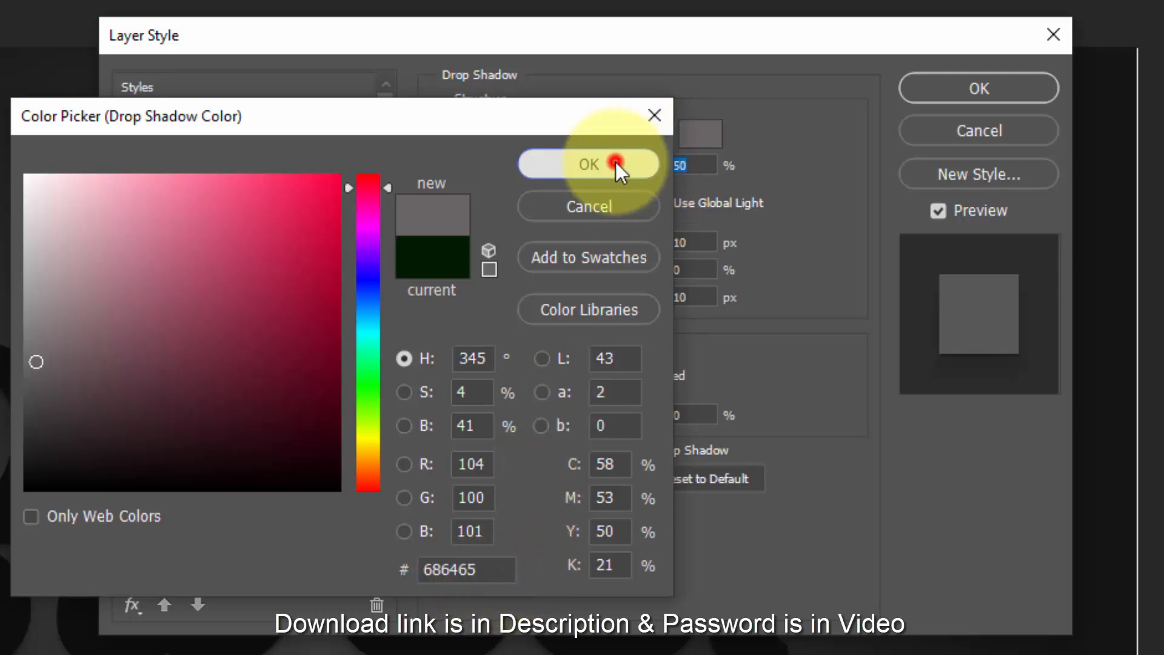
- Give the second drop shadow 25% opacity, global light, 60 px distance, 3% spread and 50 px size, and turn off its anti-aliasing
{"action": "left_click", "coordinate": [688, 168]}
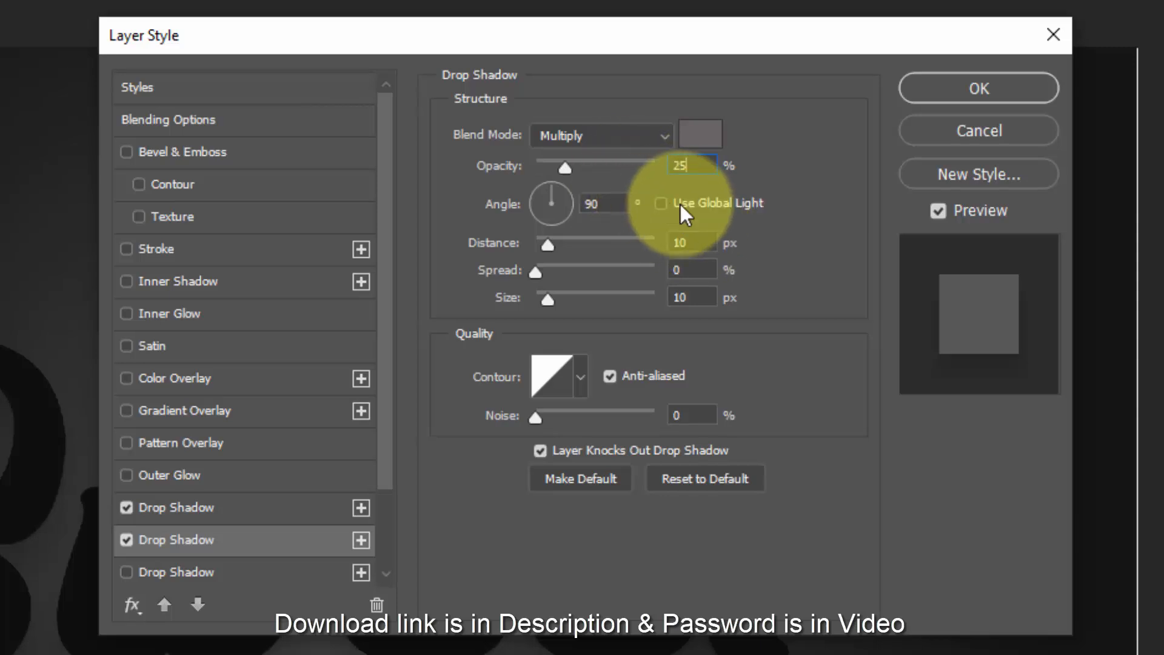
{"action": "left_click", "coordinate": [661, 203]}
{"action": "left_click", "coordinate": [698, 242]}
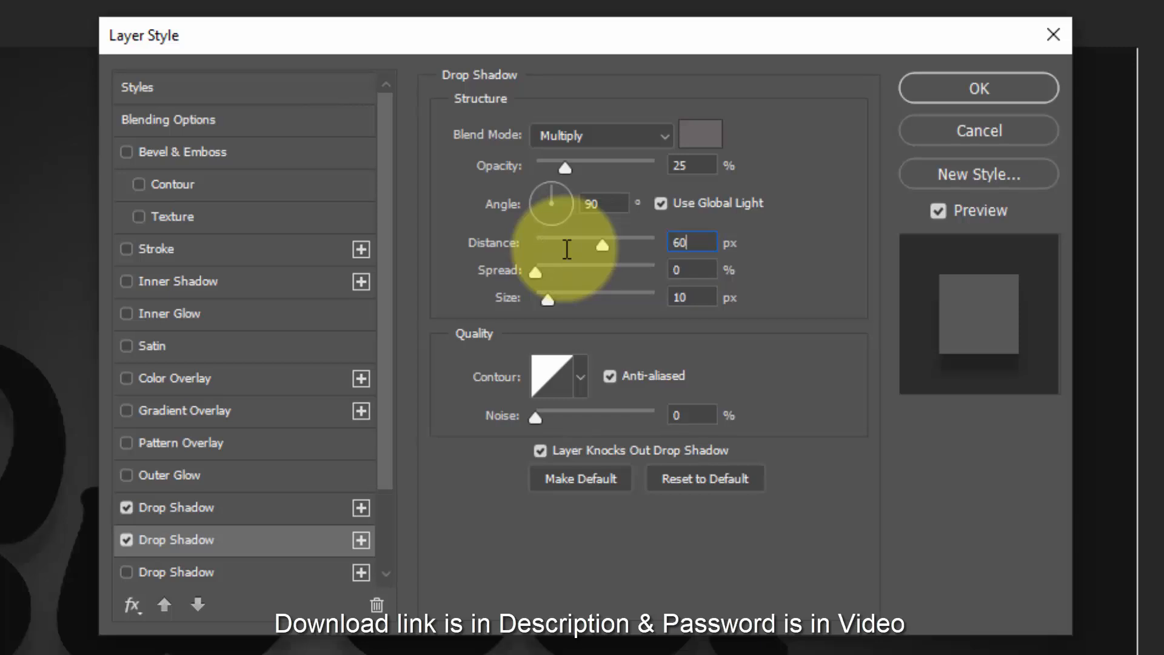
{"action": "left_click", "coordinate": [679, 272]}
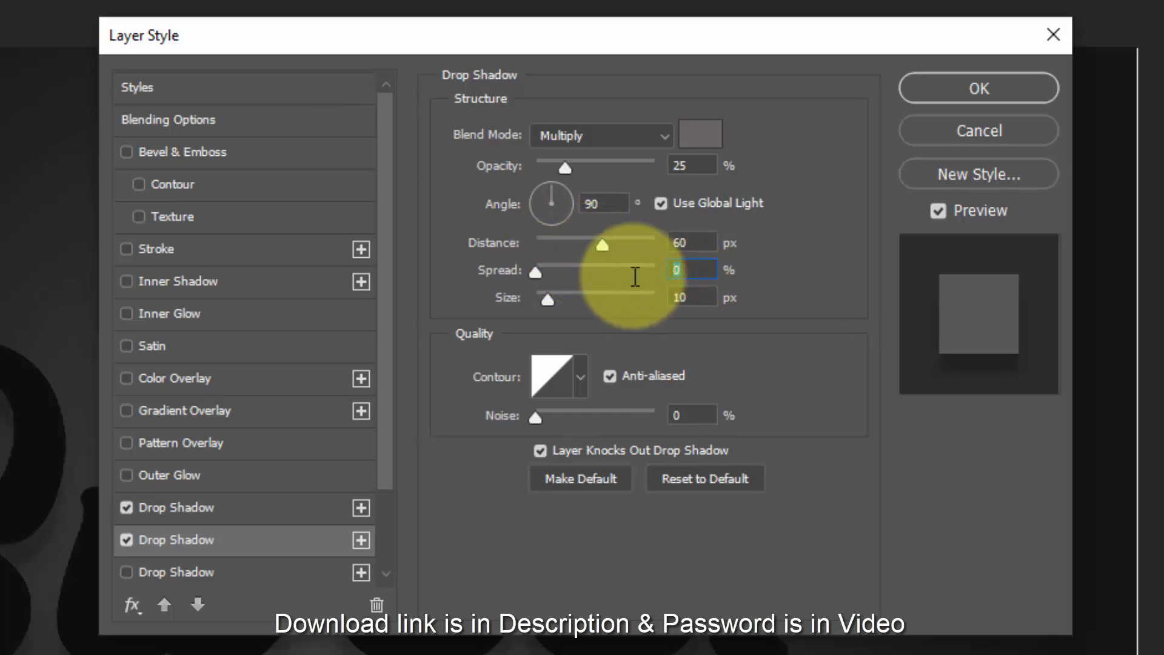
{"action": "left_click", "coordinate": [692, 297]}
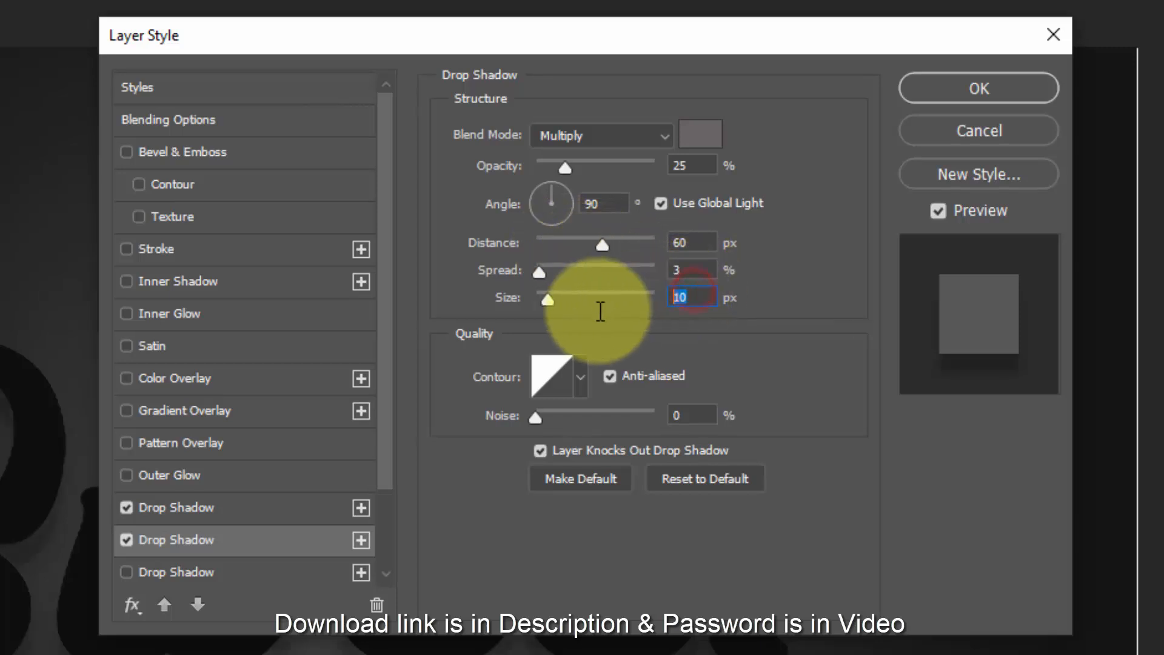
{"action": "type", "text": "50"}
{"action": "left_click", "coordinate": [611, 375]}
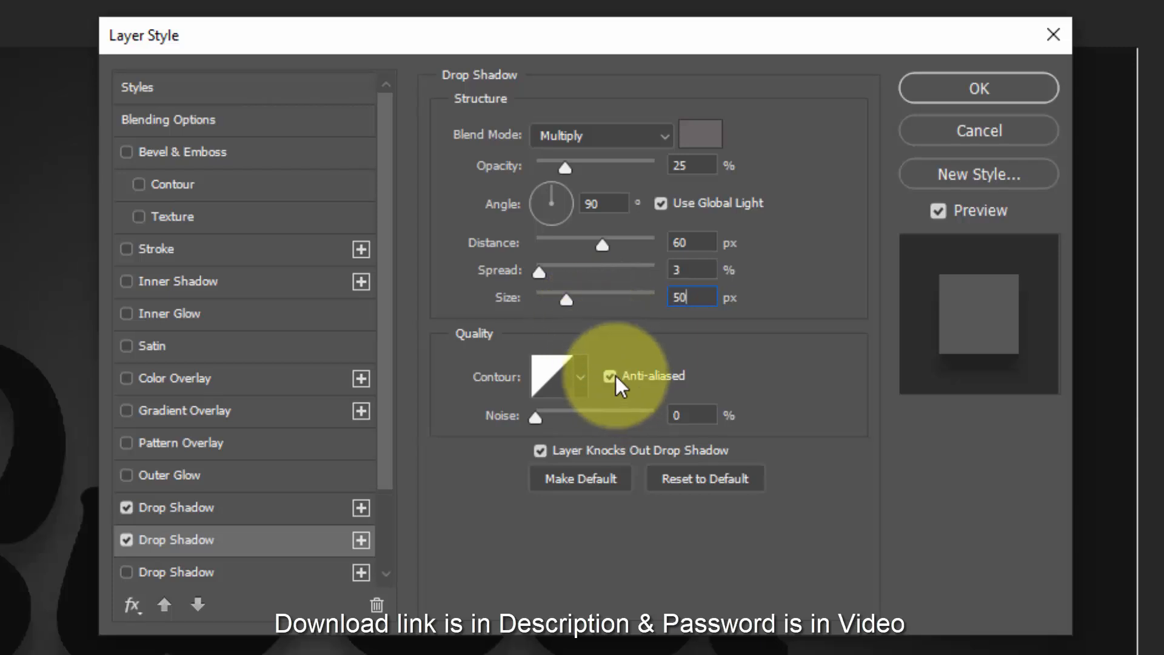
- Enable the third drop shadow and set its colour to 686465
{"action": "left_click", "coordinate": [254, 576]}
{"action": "scroll", "coordinate": [273, 559], "scroll_direction": "down", "scroll_amount": 3}
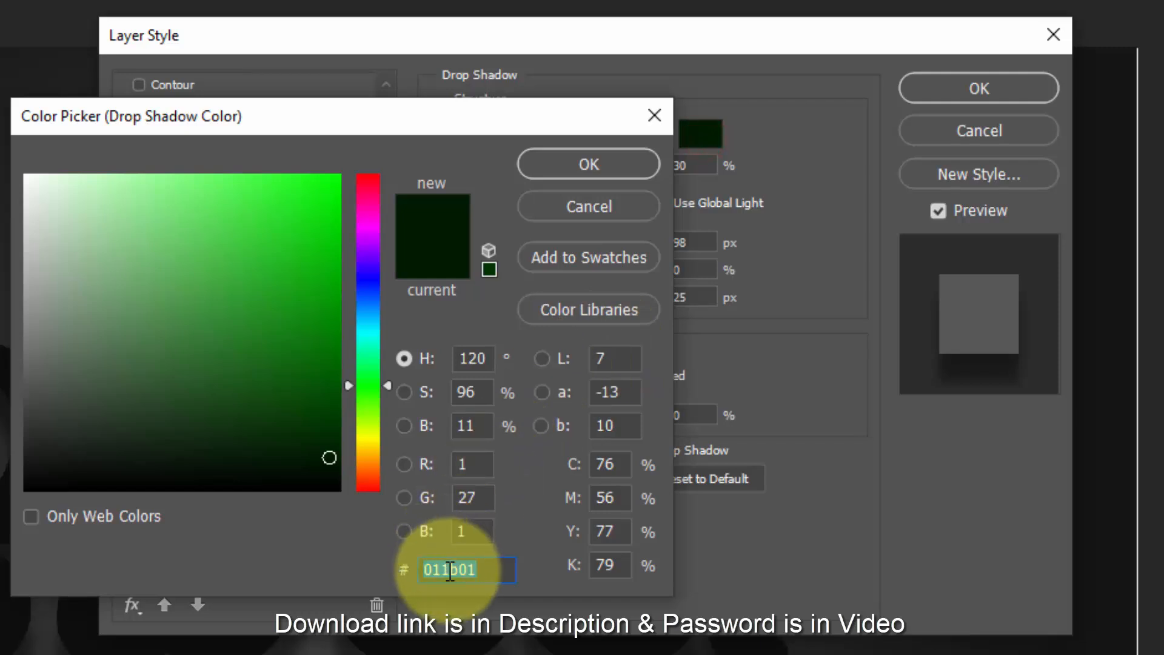
{"action": "type", "text": "686"}
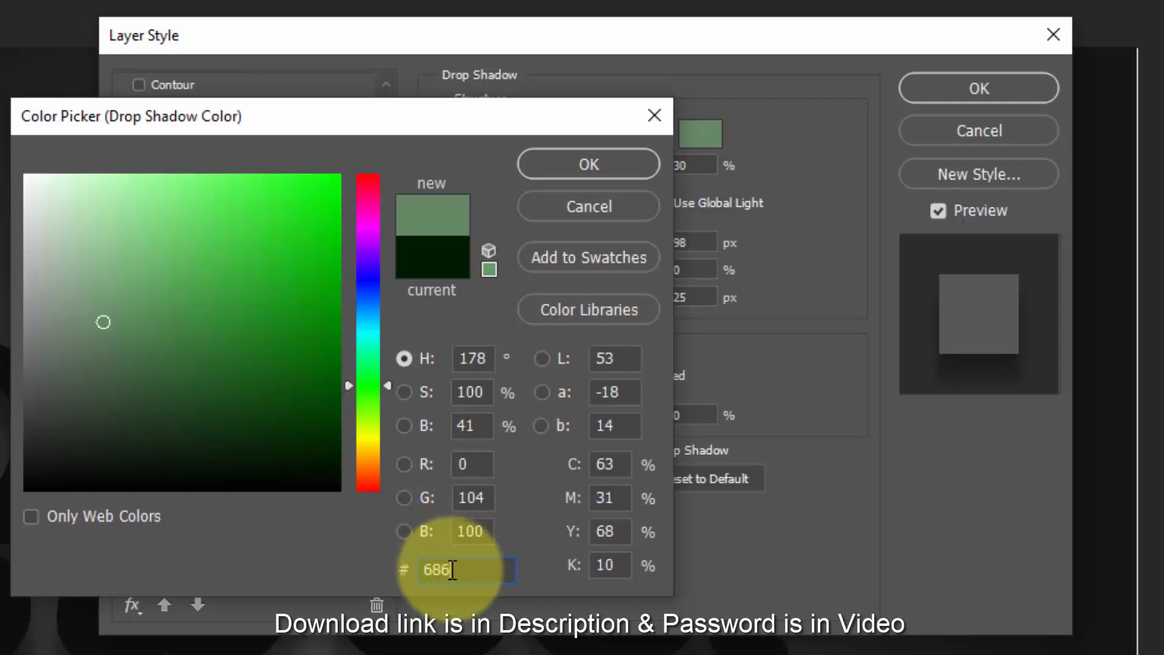
{"action": "type", "text": "465"}
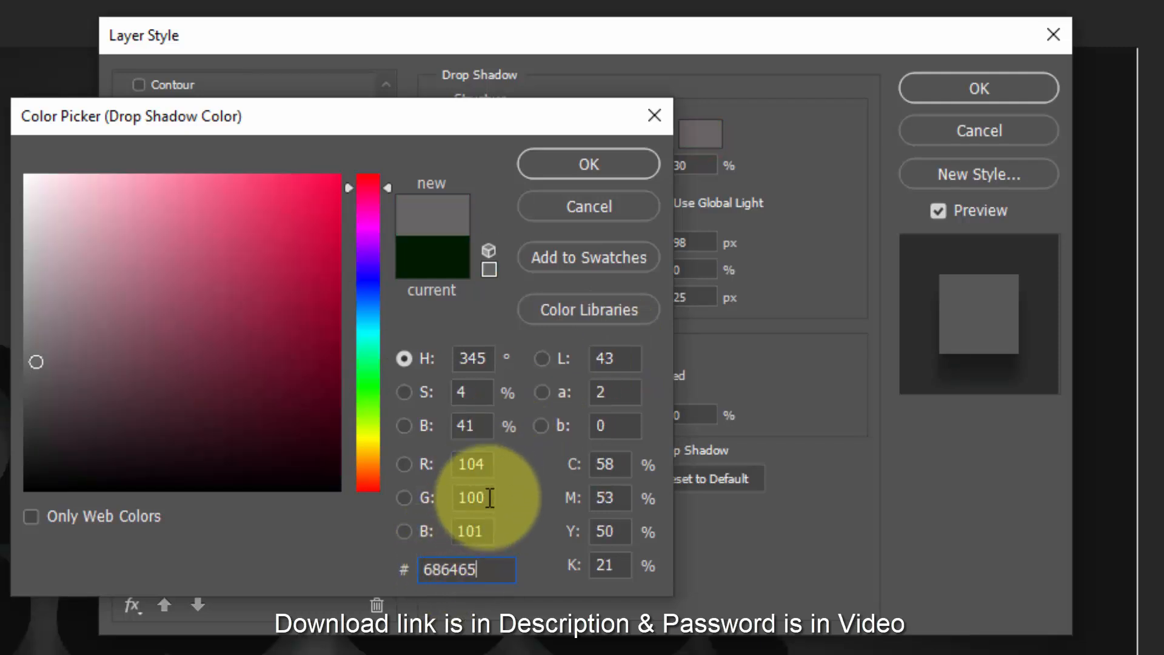
{"action": "left_click", "coordinate": [602, 164]}
- Give the third drop shadow 35% opacity, global light, 45 px distance, 3% spread and 40 px size, and turn off its anti-aliasing
{"action": "double_click", "coordinate": [709, 165]}
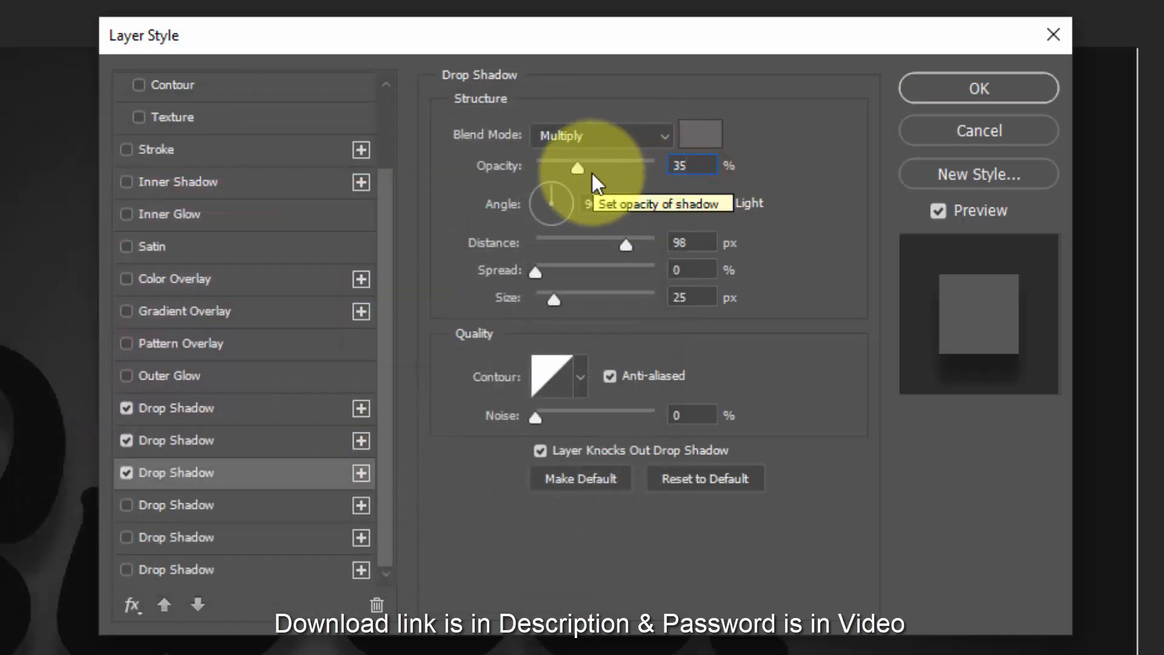
{"action": "double_click", "coordinate": [691, 242]}
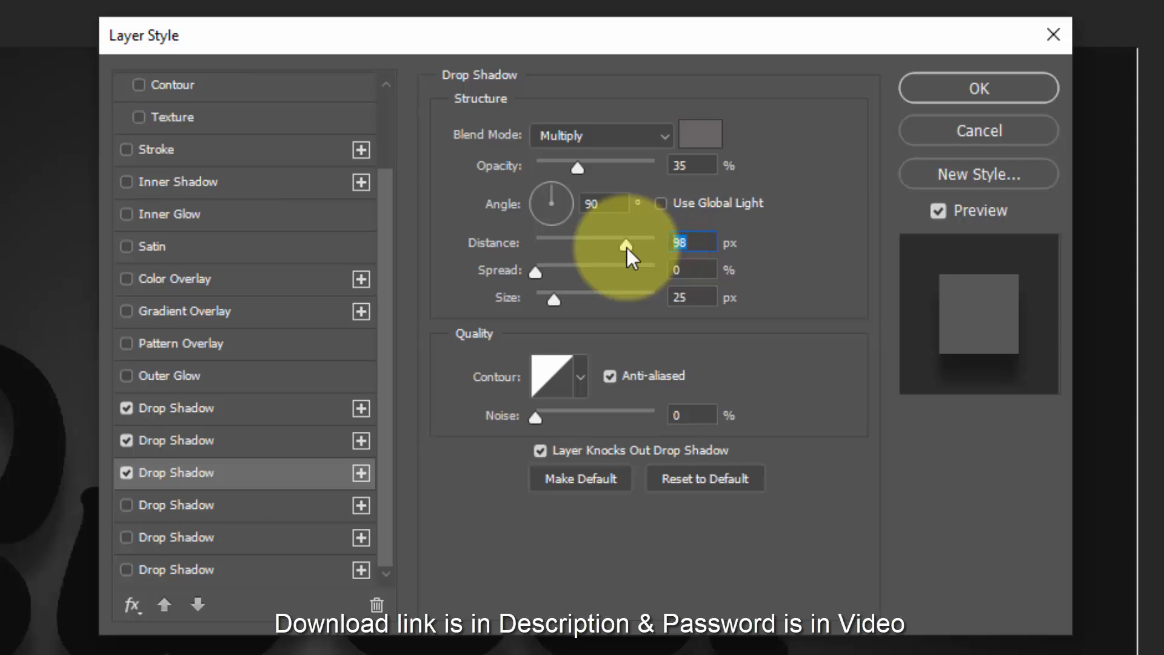
{"action": "type", "text": "45"}
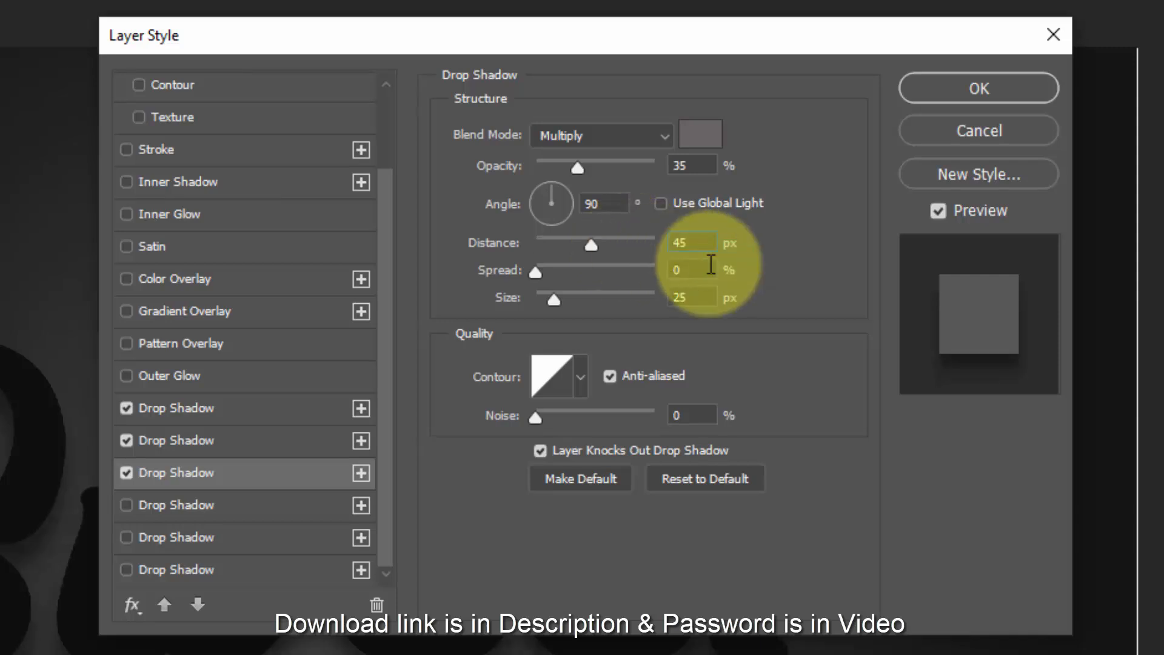
{"action": "double_click", "coordinate": [713, 268]}
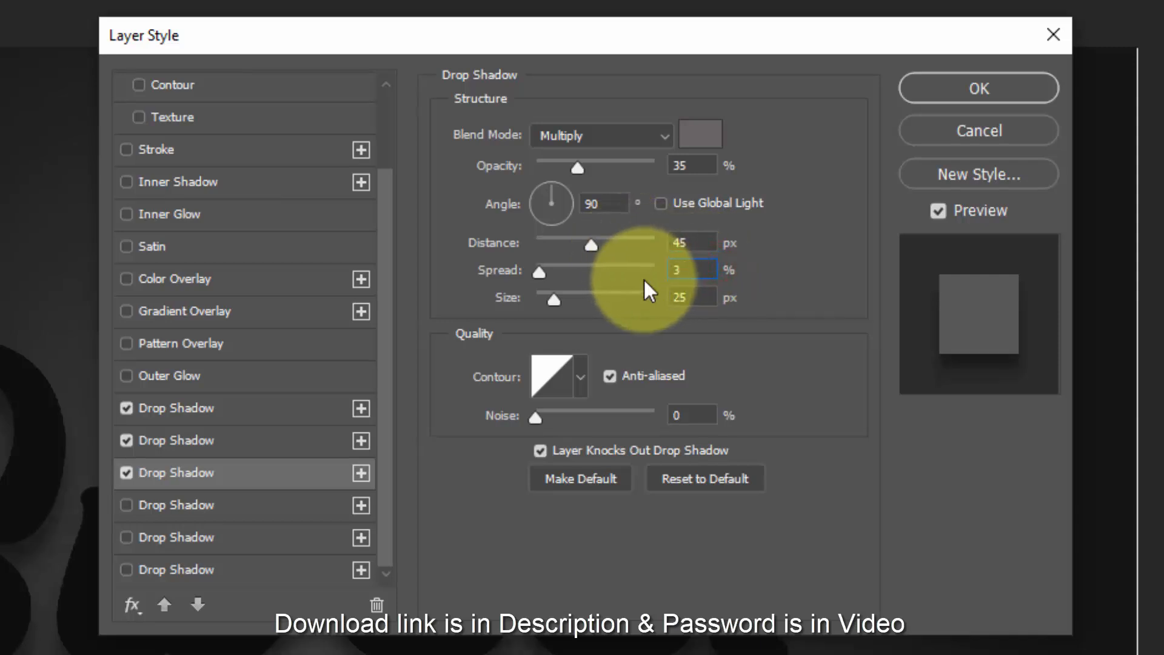
{"action": "double_click", "coordinate": [693, 297]}
{"action": "type", "text": "4"}
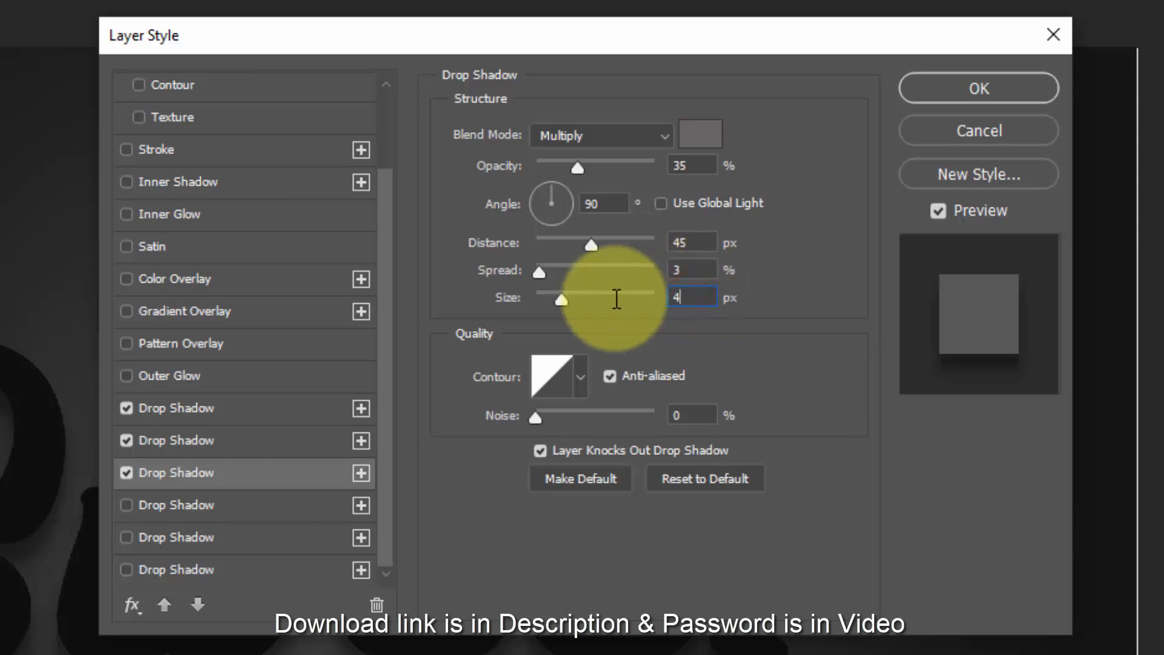
{"action": "type", "text": "0"}
{"action": "left_click", "coordinate": [660, 204]}
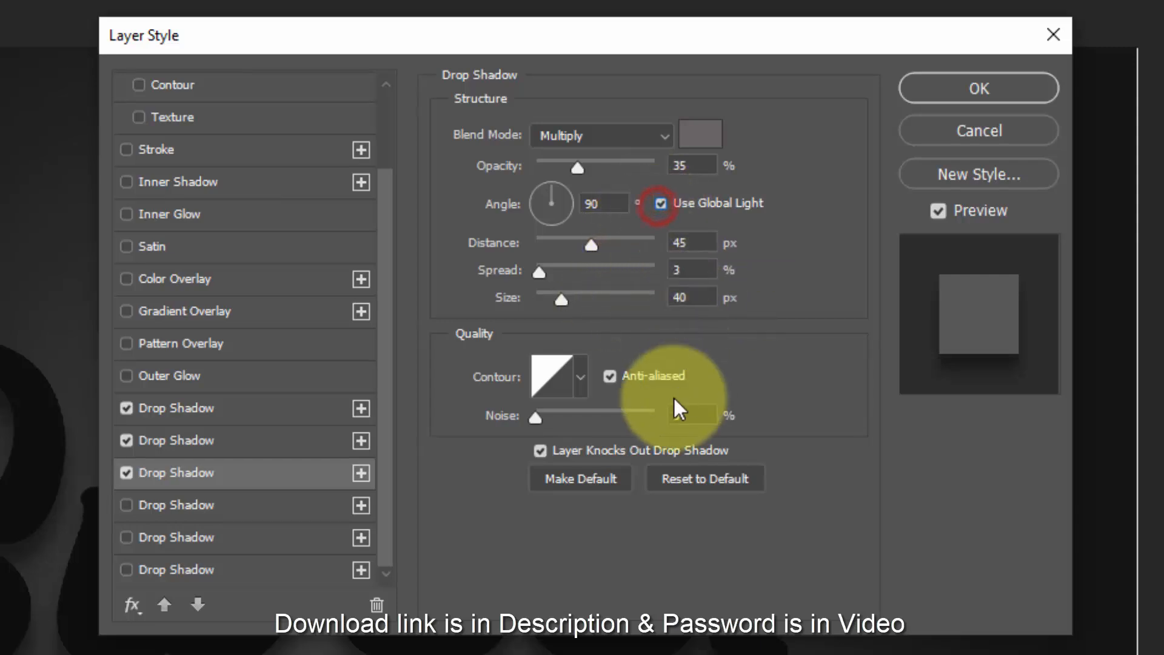
{"action": "left_click", "coordinate": [628, 376]}
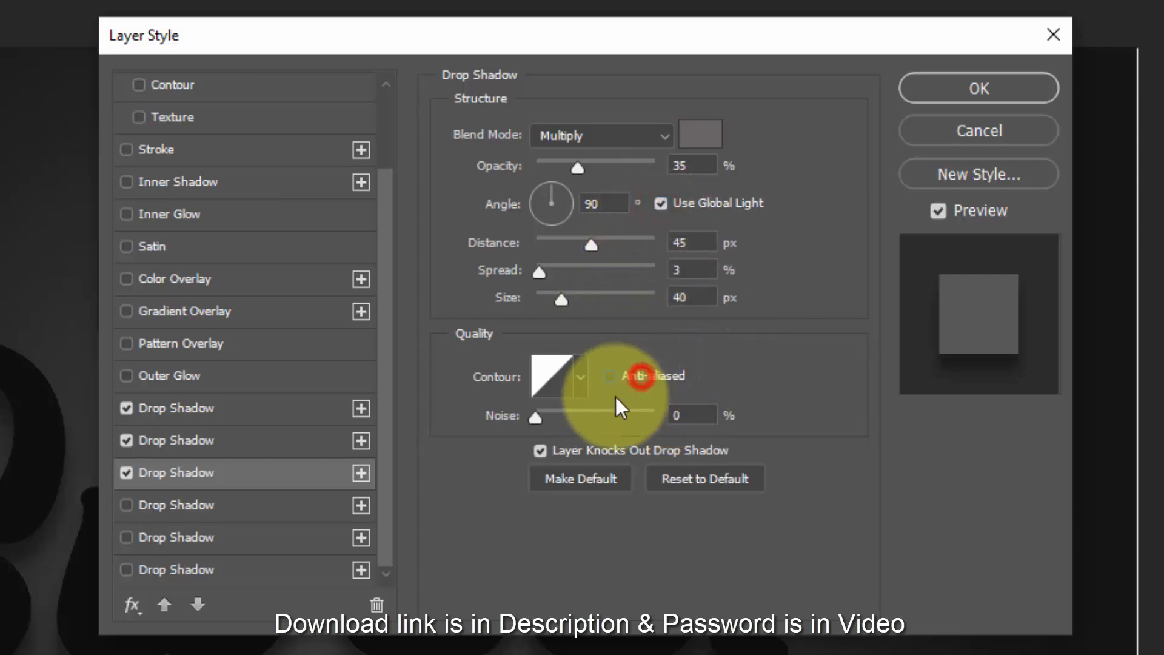
- Enable the fourth drop shadow and set its colour to 686465
{"action": "left_click", "coordinate": [273, 512]}
{"action": "left_click", "coordinate": [700, 133]}
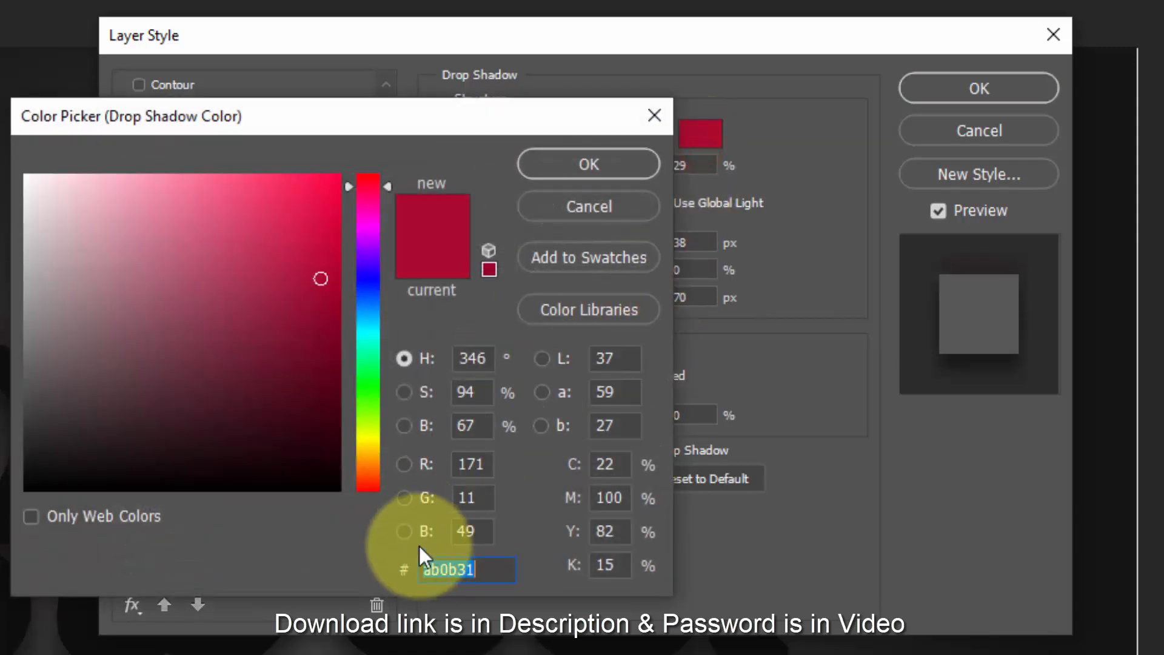
{"action": "type", "text": "068646"}
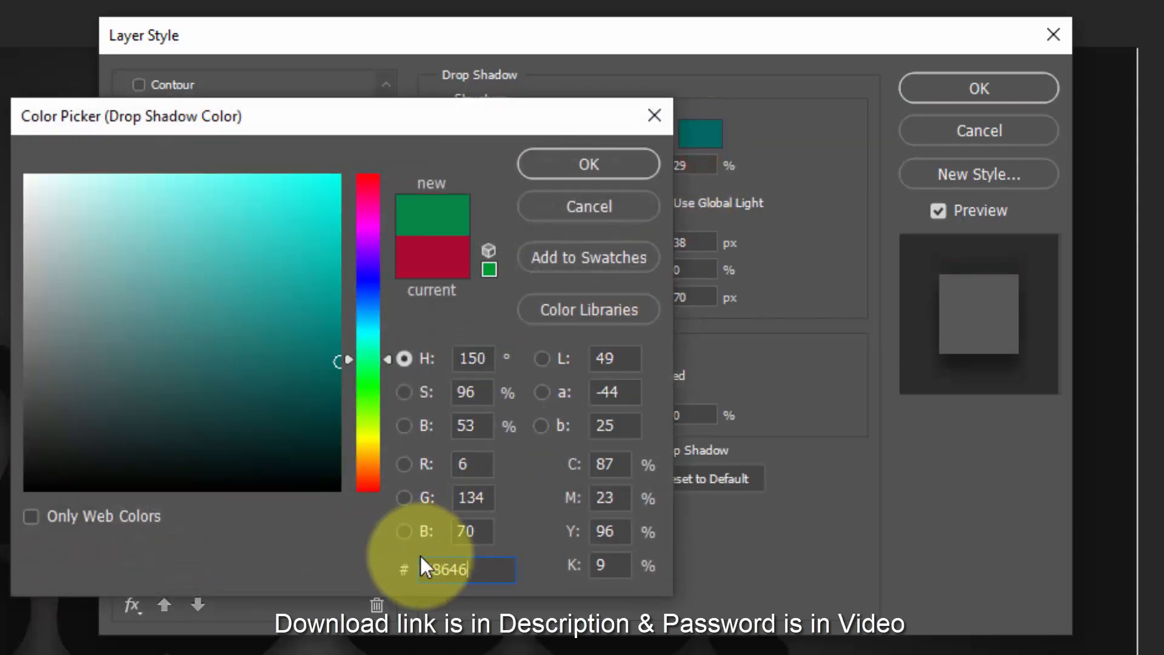
{"action": "type", "text": "5"}
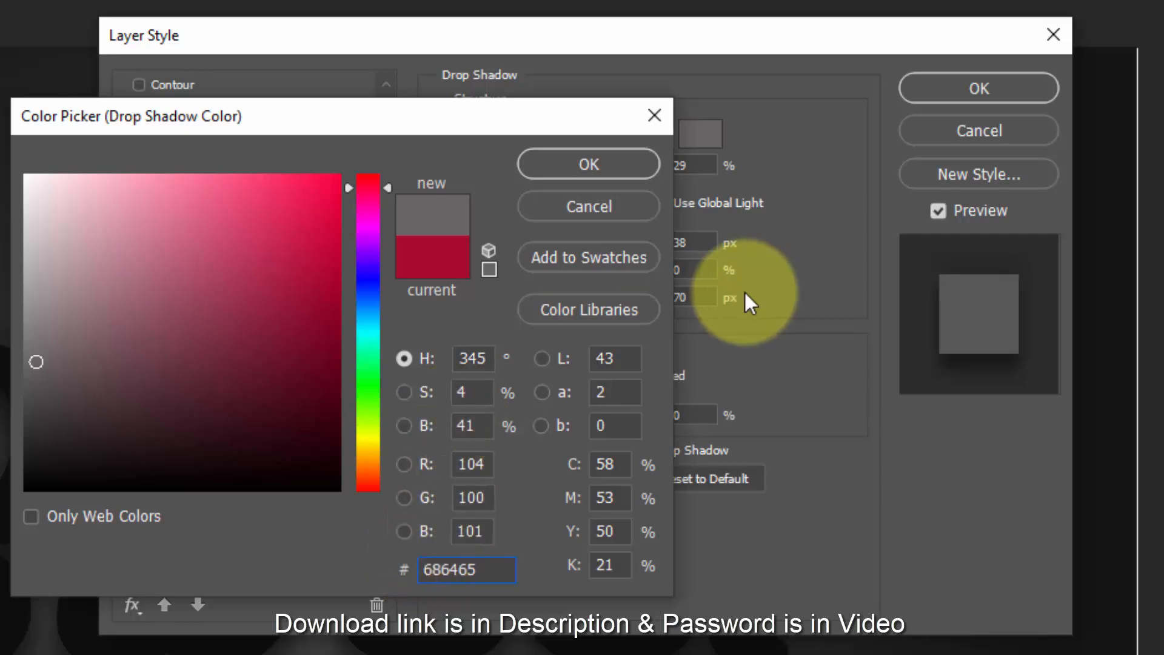
{"action": "left_click", "coordinate": [603, 164]}
- Give the fourth drop shadow 45% opacity, 90° angle, global light, 30 px distance, 2% spread and 25 px size, and turn off its anti-aliasing
{"action": "left_click", "coordinate": [691, 165]}
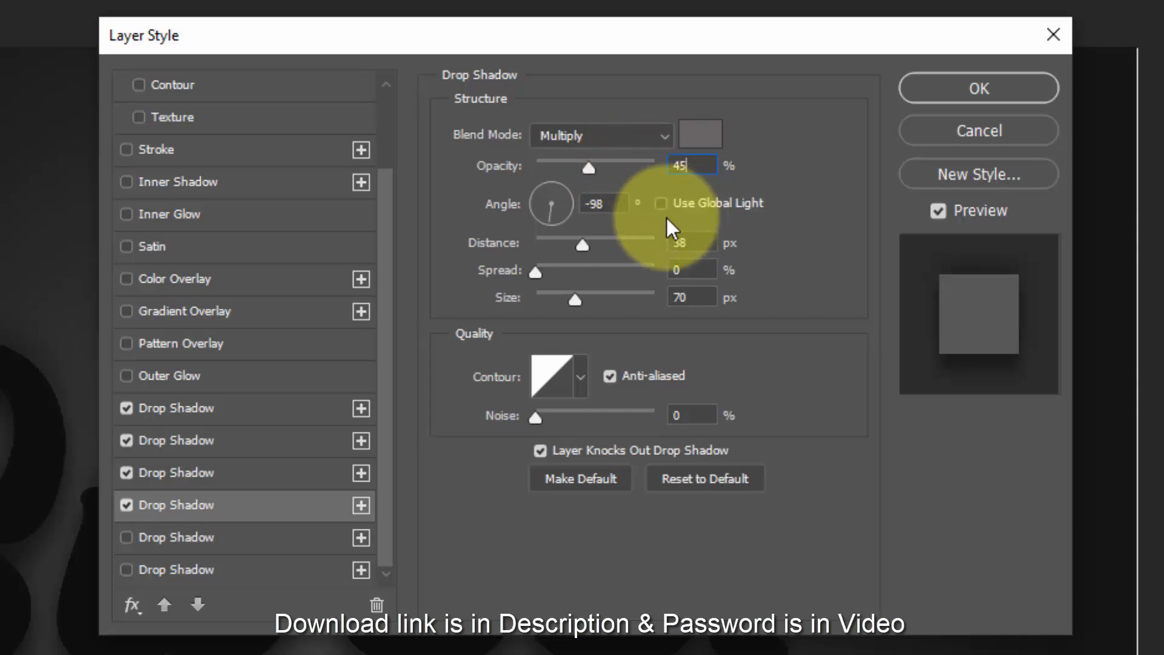
{"action": "left_click", "coordinate": [611, 206]}
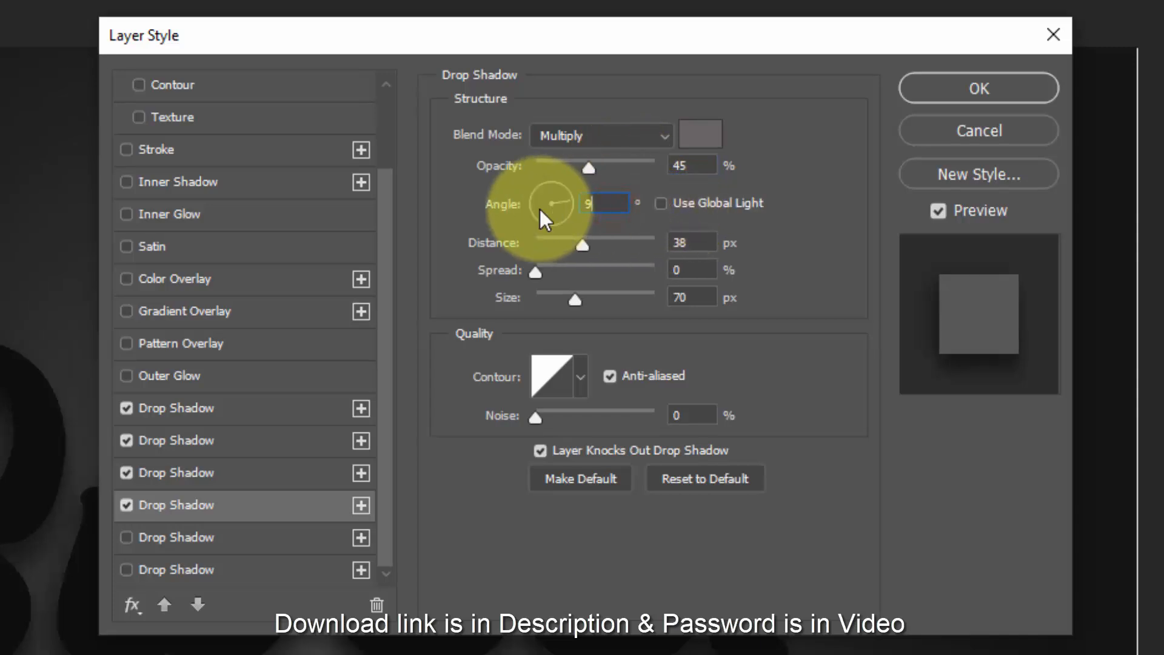
{"action": "left_click", "coordinate": [673, 203]}
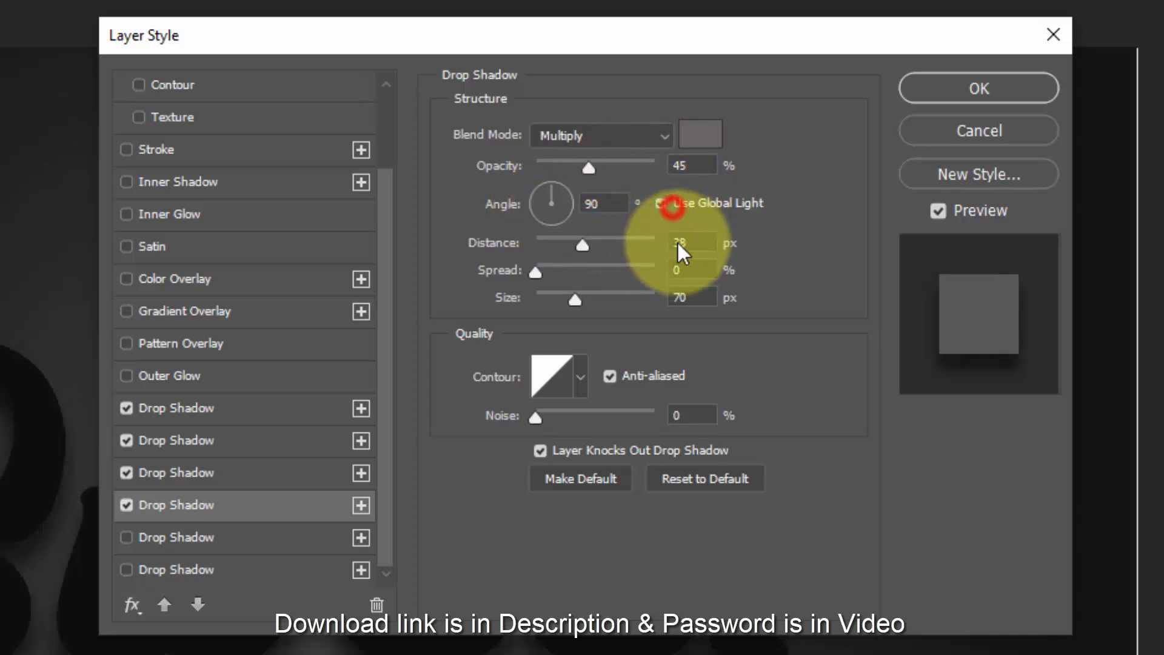
{"action": "left_click", "coordinate": [694, 249]}
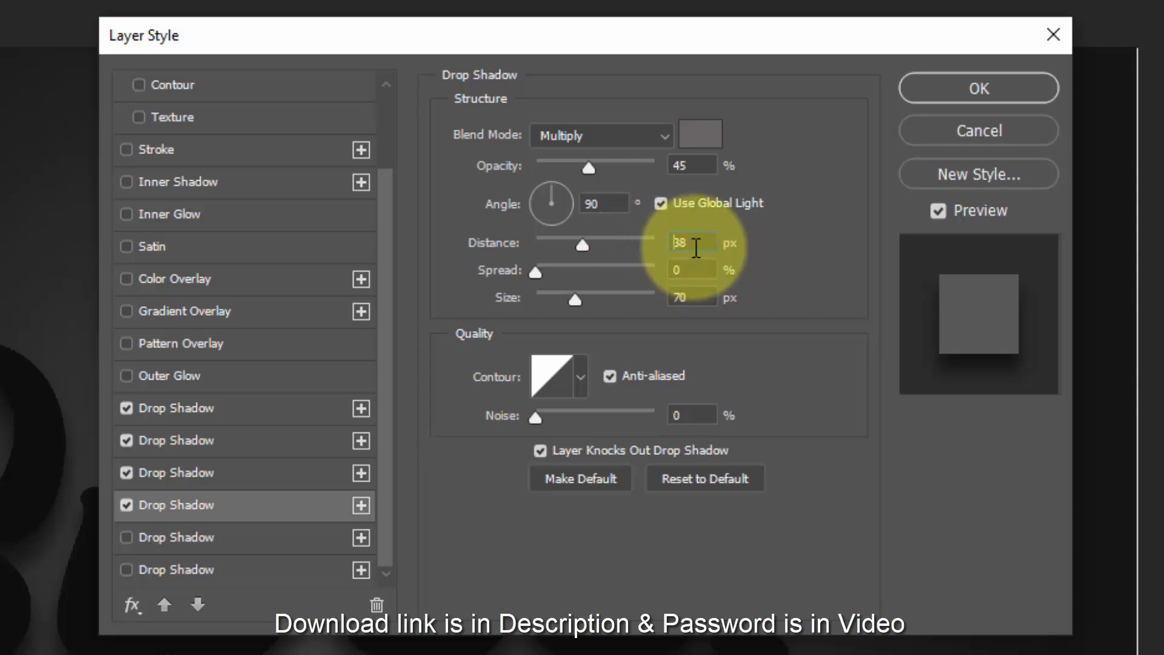
{"action": "double_click", "coordinate": [694, 244]}
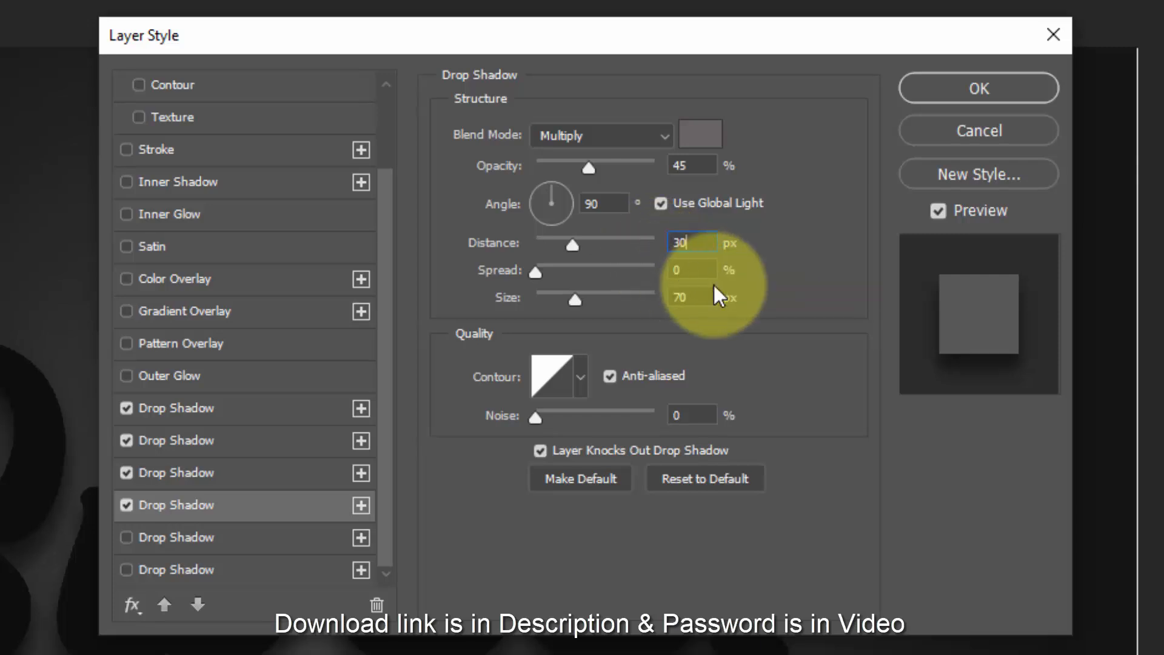
{"action": "double_click", "coordinate": [696, 268]}
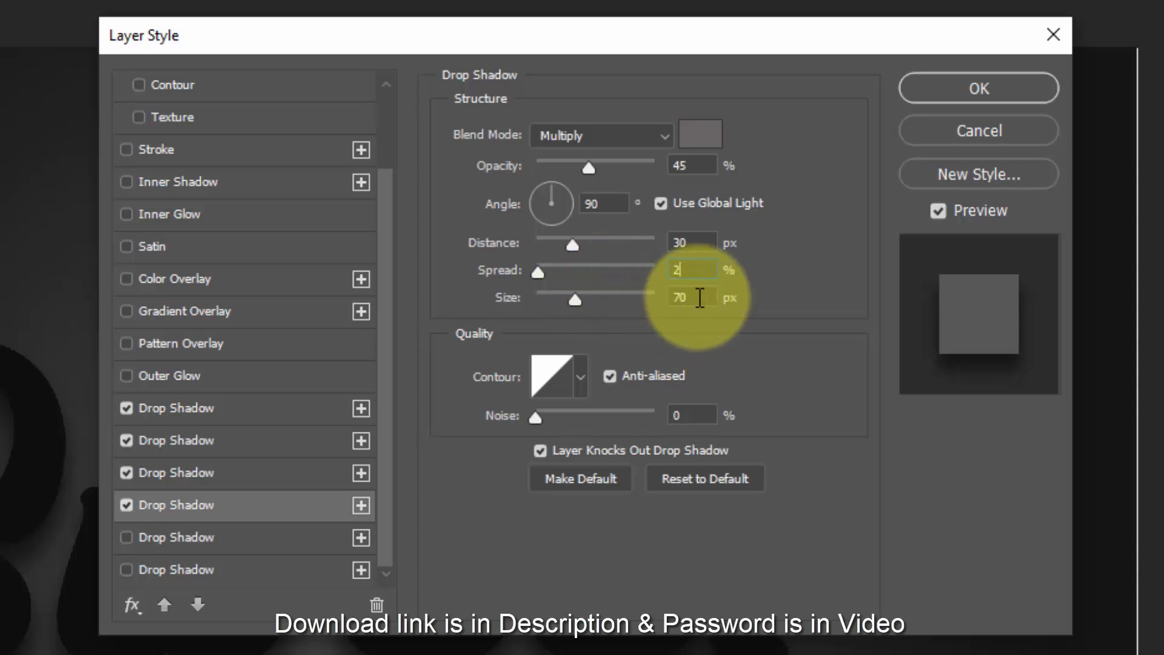
{"action": "double_click", "coordinate": [696, 297]}
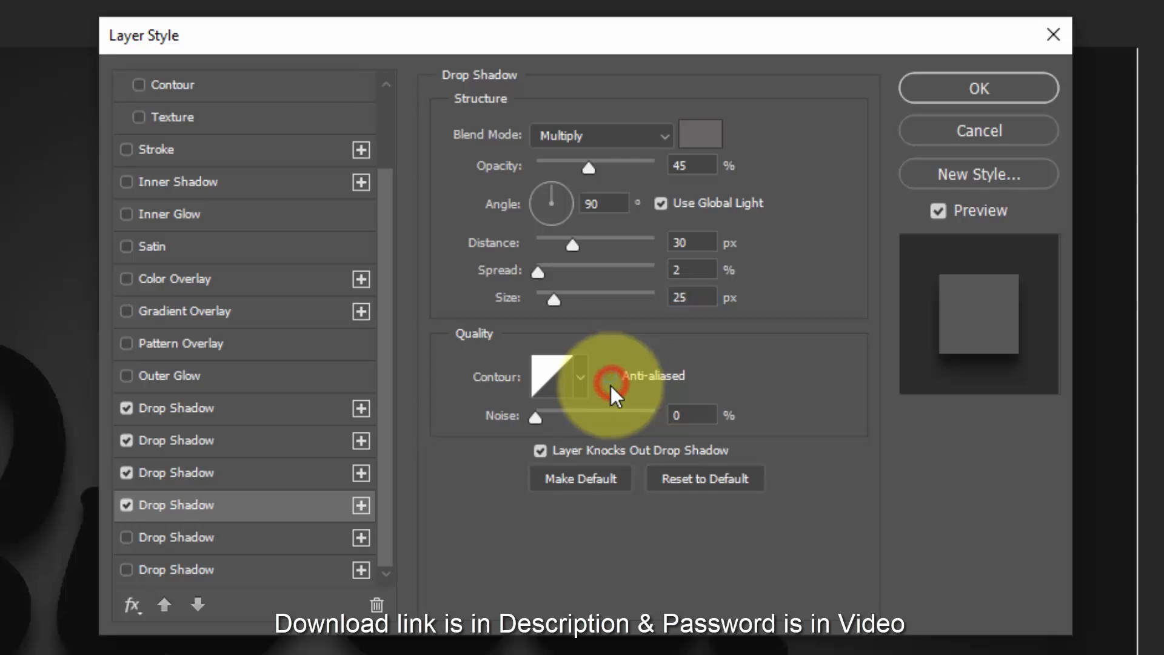
- Enable the fifth drop shadow and set its colour to 686465
{"action": "left_click", "coordinate": [313, 539]}
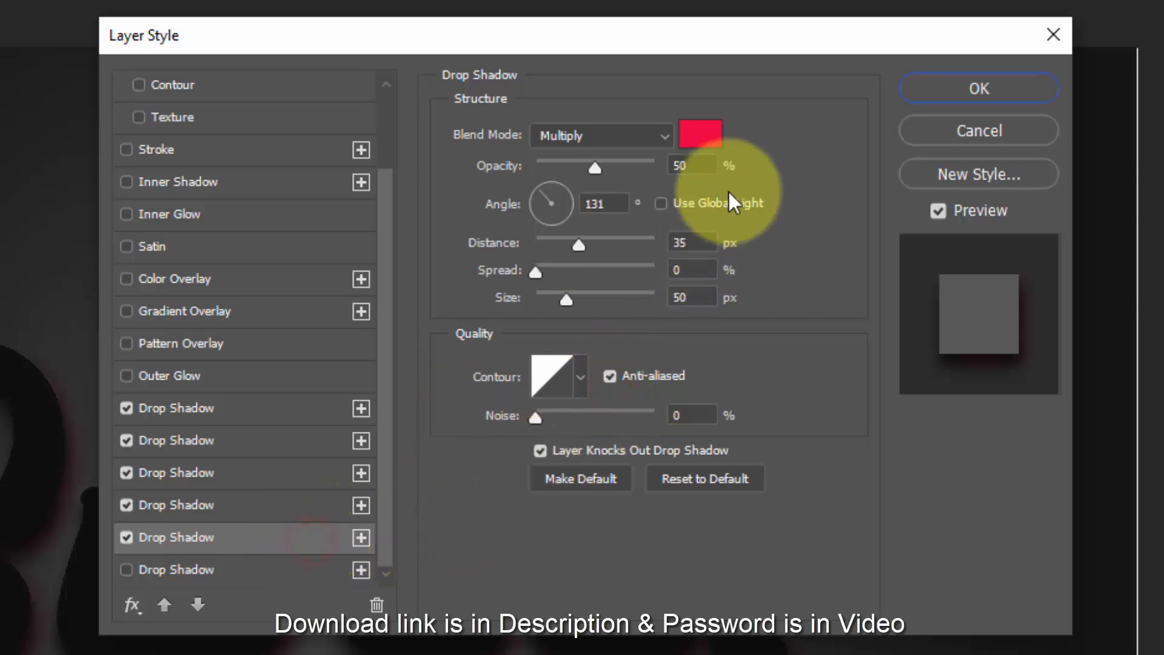
{"action": "left_click", "coordinate": [694, 134]}
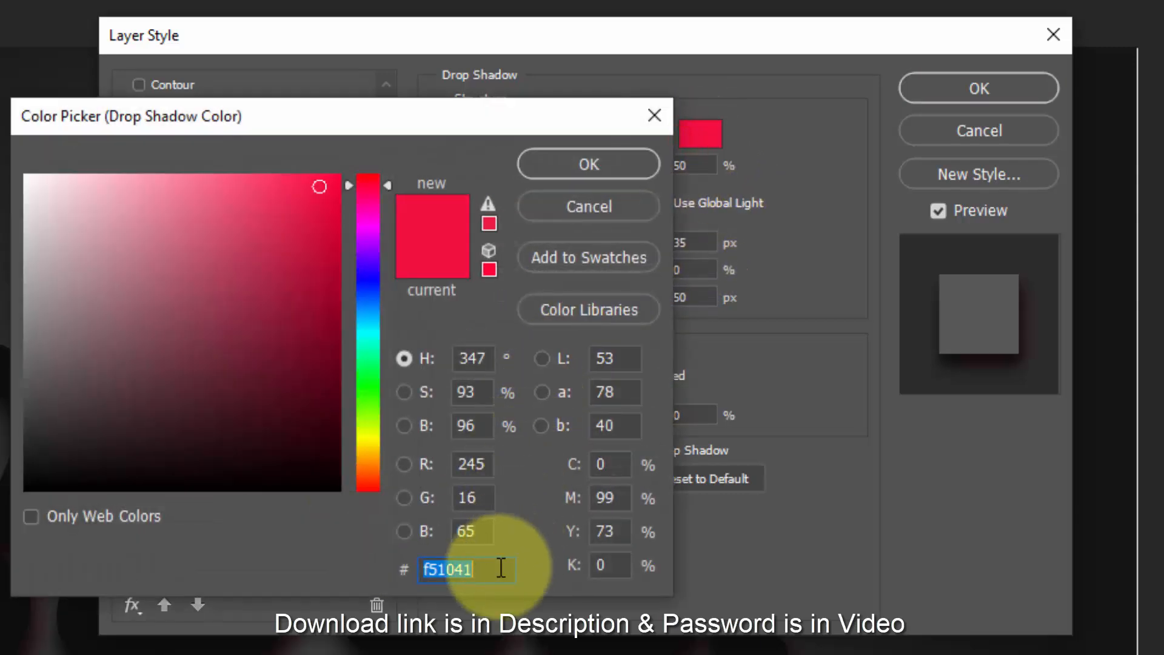
{"action": "type", "text": "686465"}
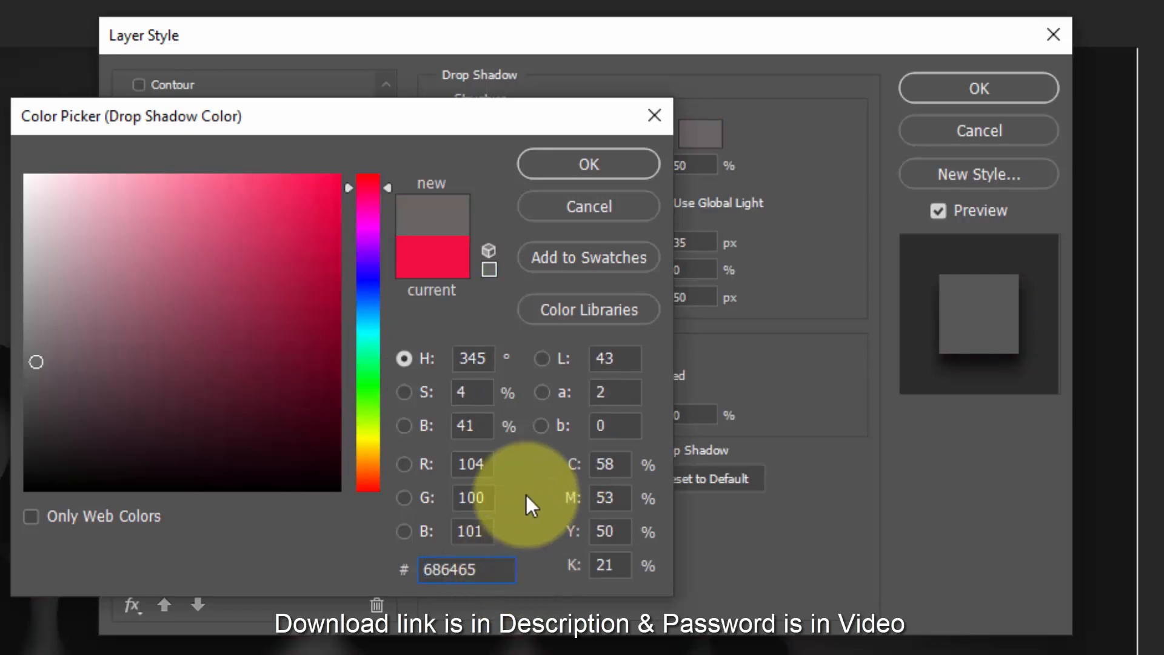
{"action": "left_click", "coordinate": [577, 164]}
- Give the fifth drop shadow 55% opacity, 90° angle, global light, 20 px distance, 1% spread and 15 px size
{"action": "left_click", "coordinate": [696, 166]}
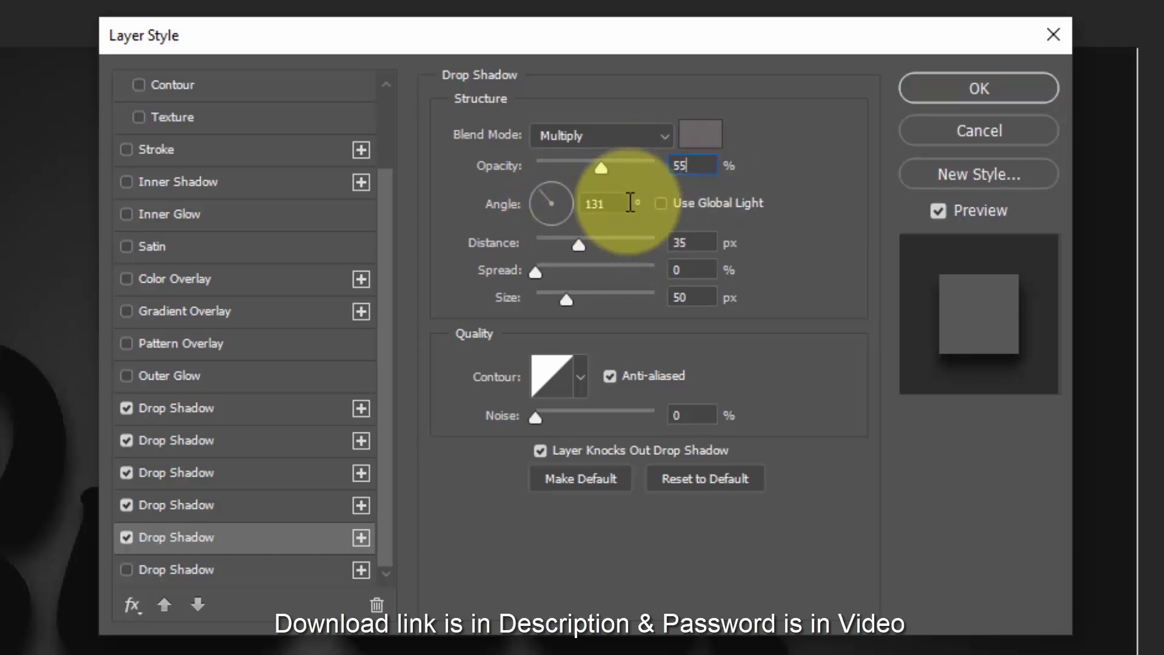
{"action": "left_click", "coordinate": [615, 203]}
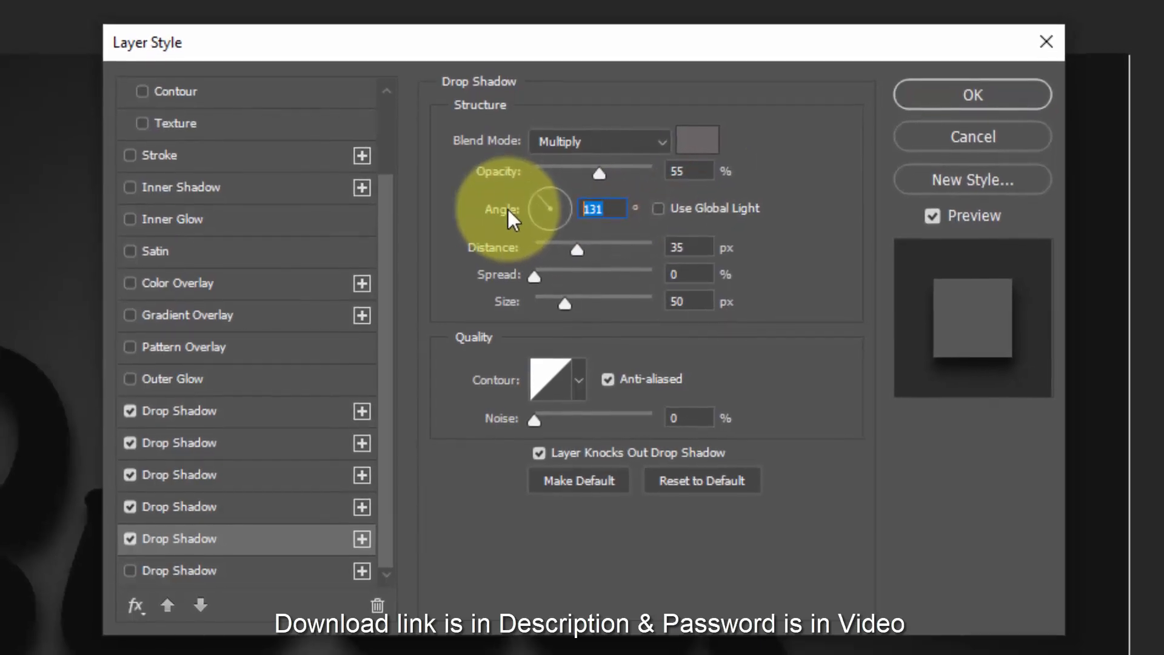
{"action": "type", "text": "90"}
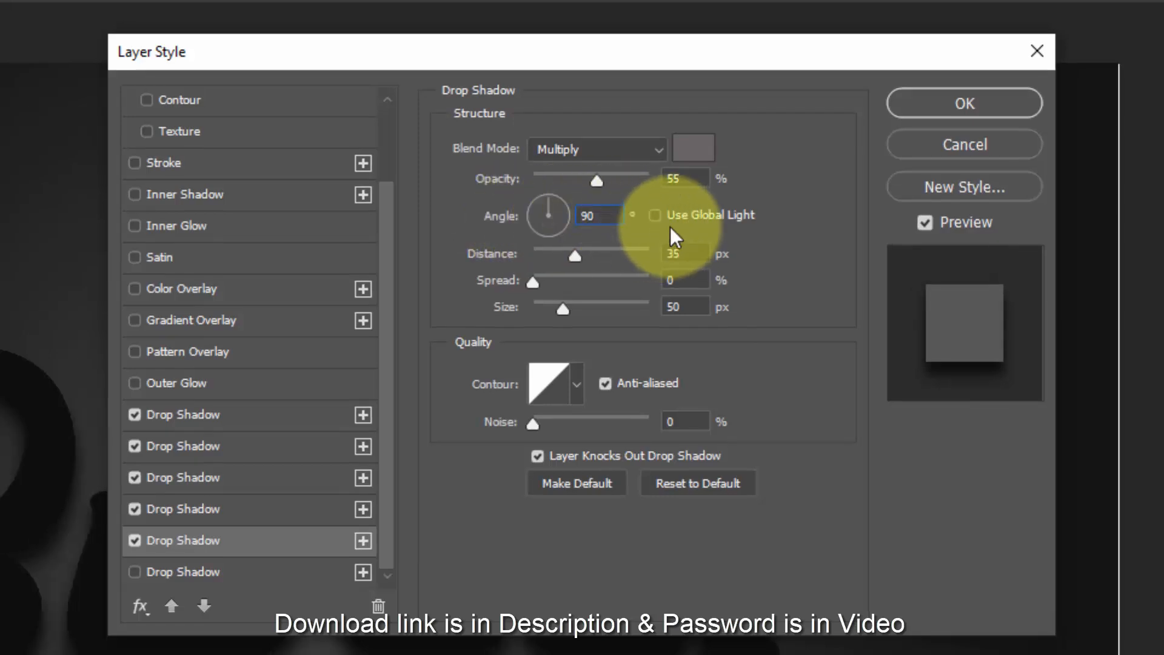
{"action": "left_click", "coordinate": [655, 216]}
{"action": "left_click", "coordinate": [688, 253]}
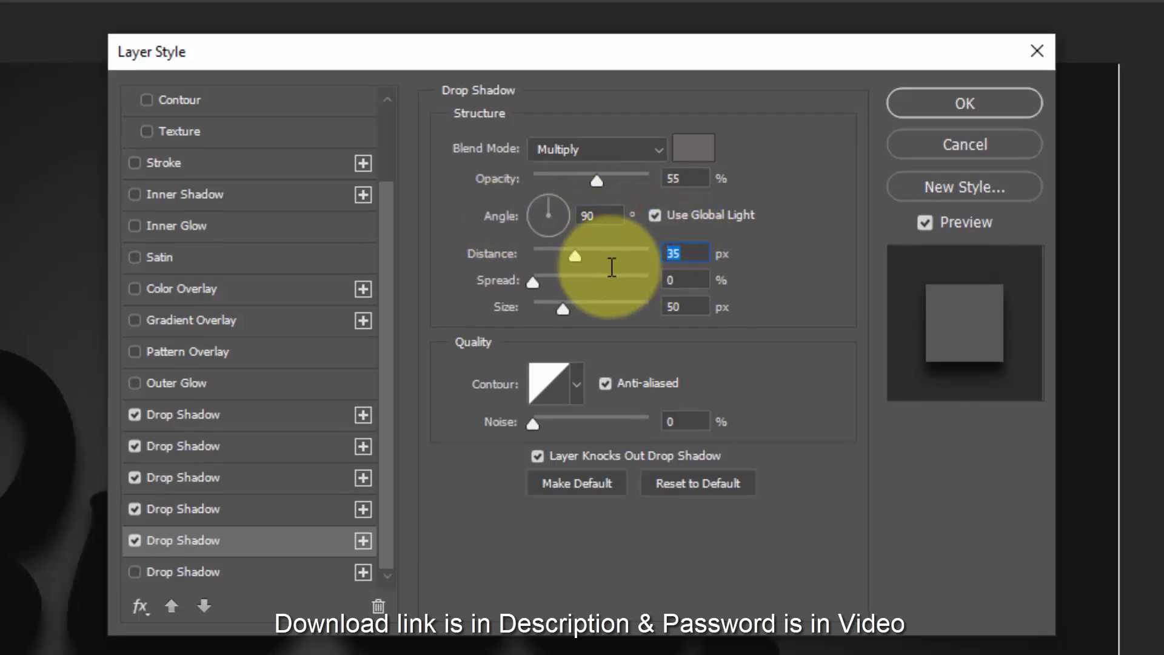
{"action": "type", "text": "20"}
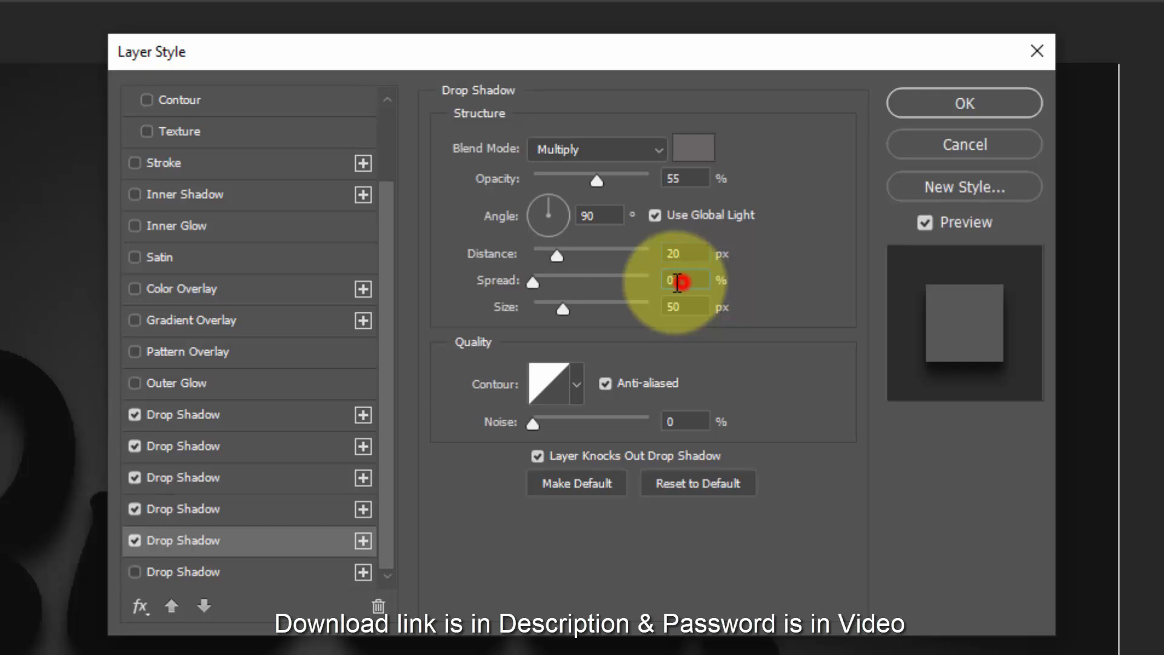
{"action": "left_click", "coordinate": [678, 281]}
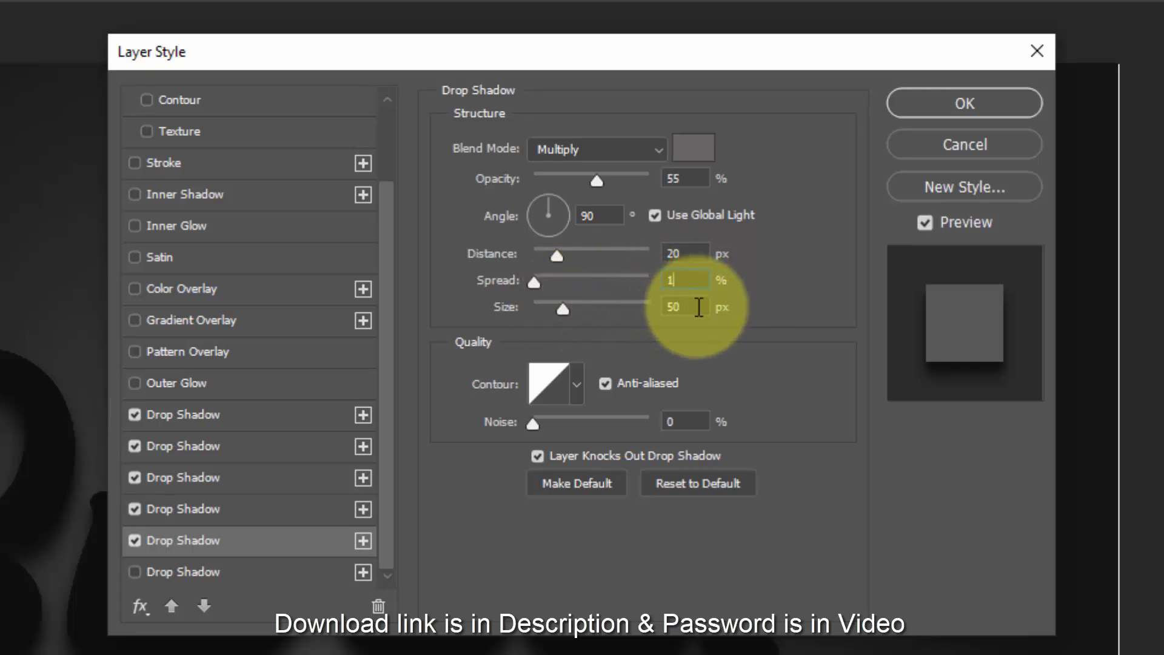
{"action": "left_click", "coordinate": [686, 306]}
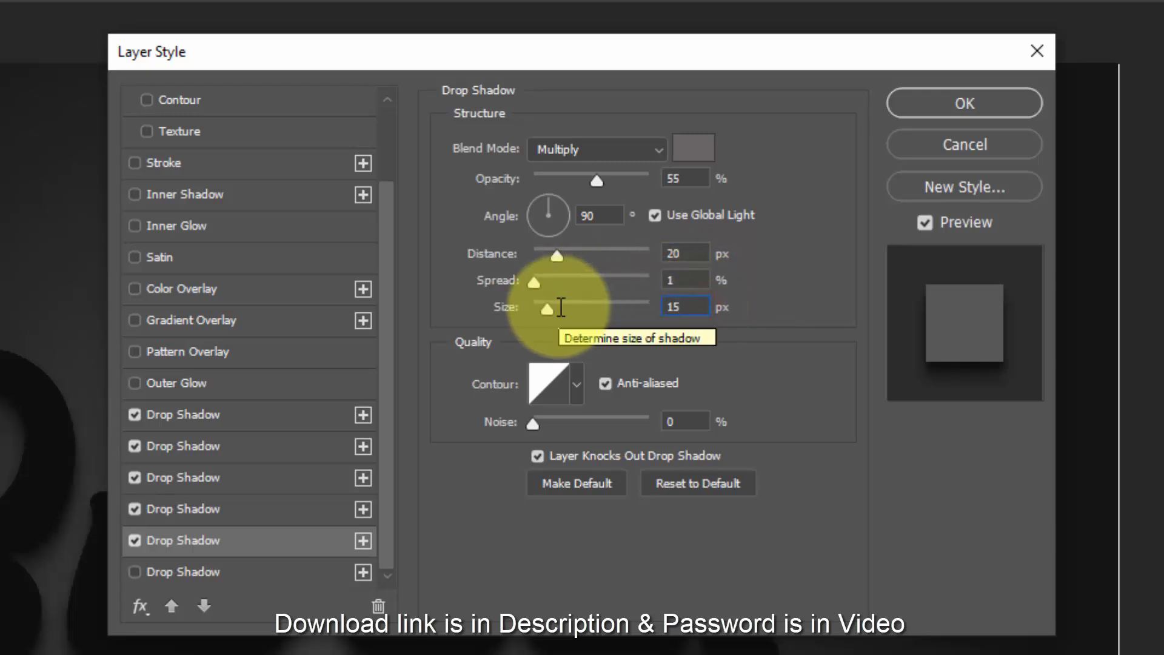
- Enable the sixth drop shadow and set its colour to 686465
{"action": "left_click", "coordinate": [328, 572]}
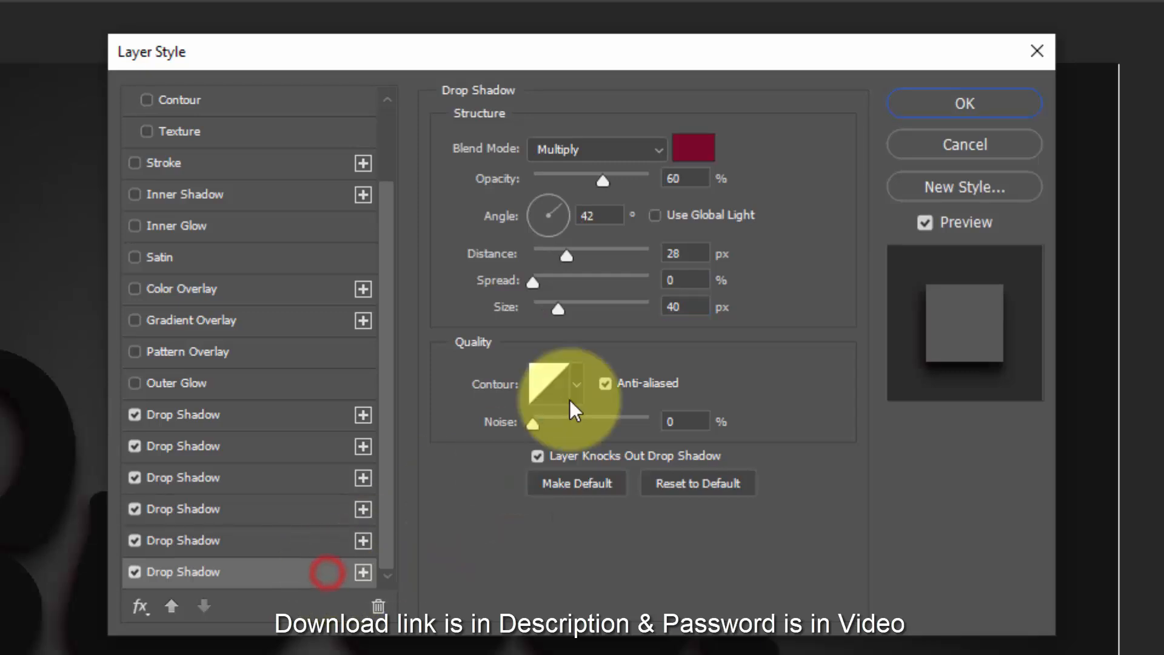
{"action": "left_click", "coordinate": [696, 148]}
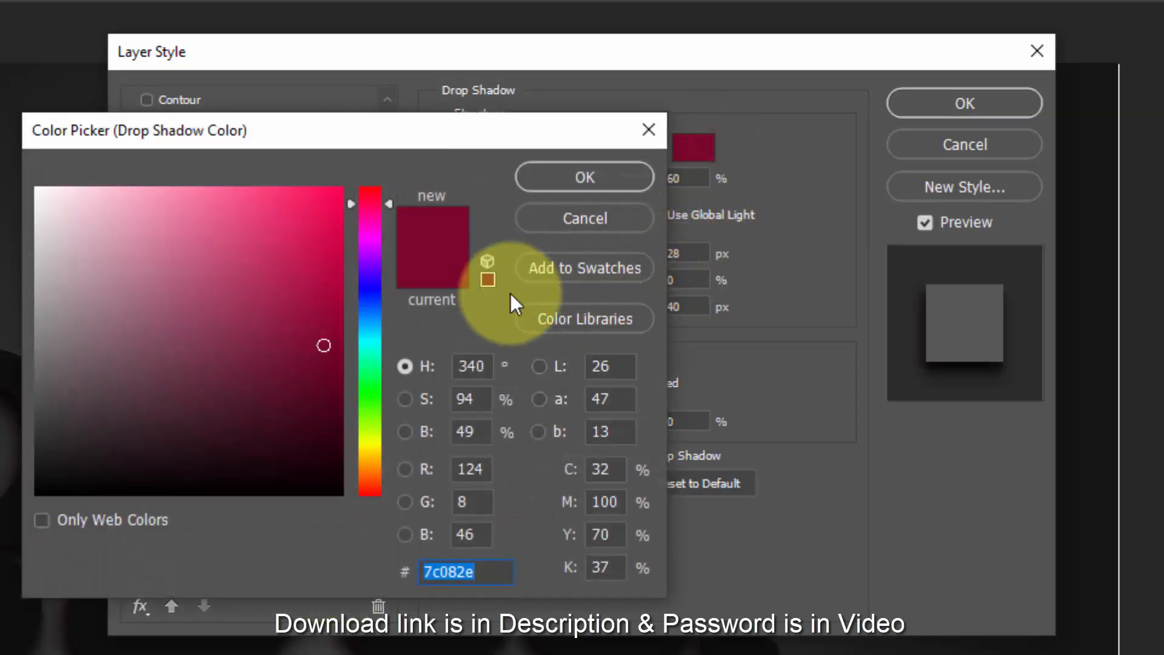
{"action": "type", "text": "686"}
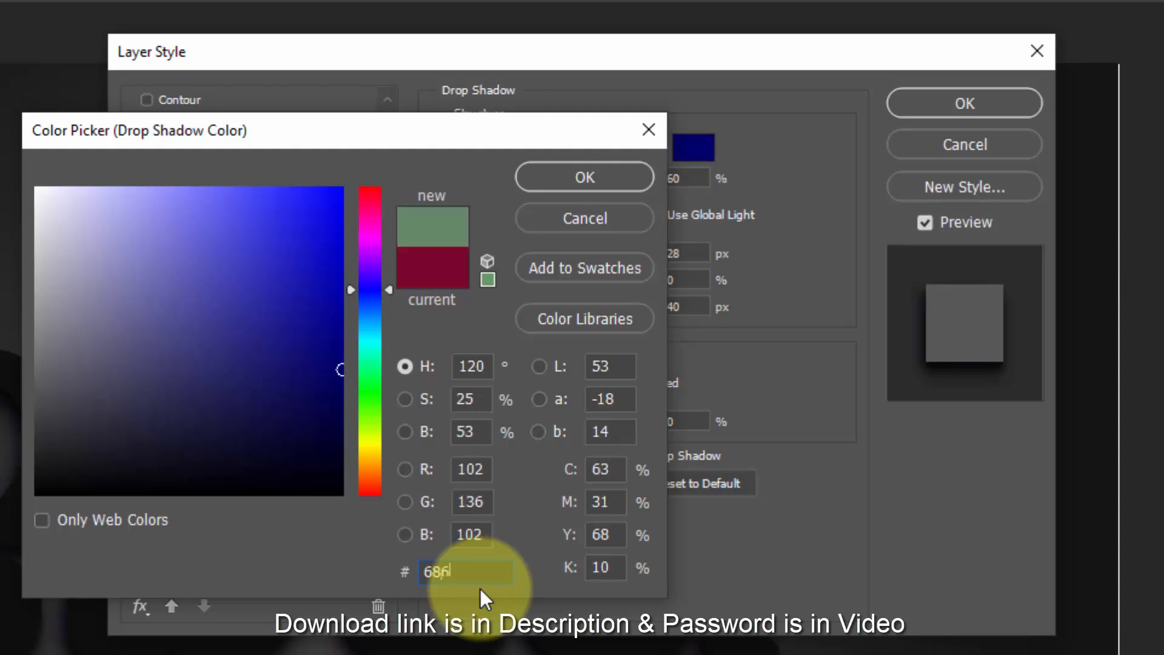
{"action": "type", "text": "465"}
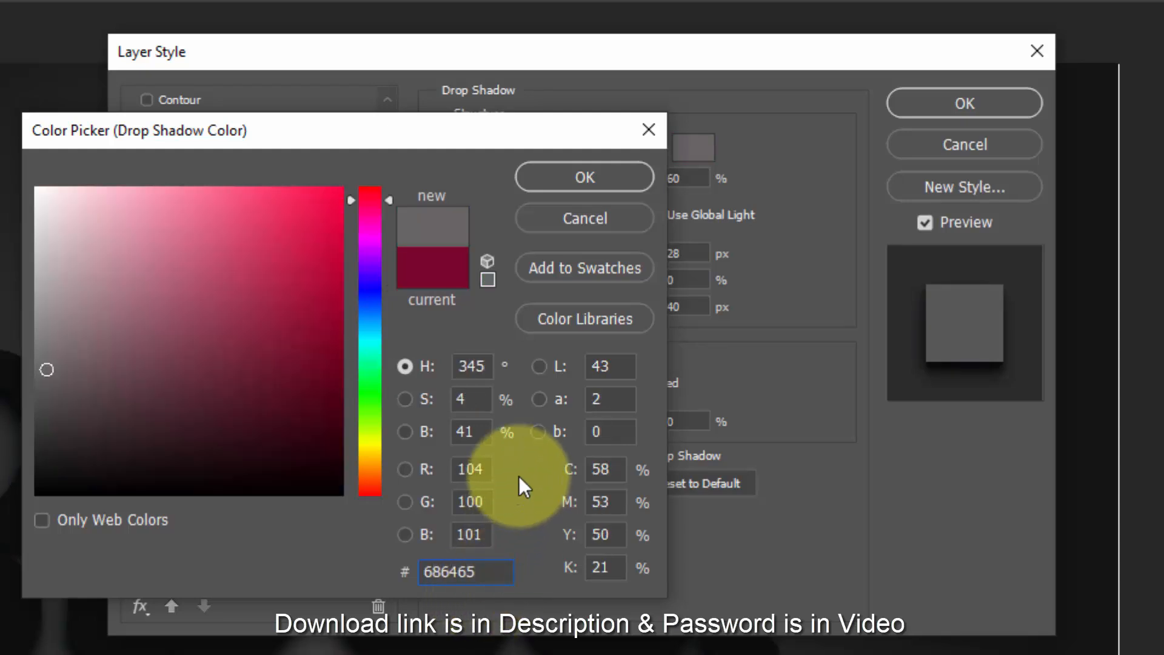
{"action": "left_click", "coordinate": [587, 177]}
- Give the sixth drop shadow 12% opacity, 90° angle, global light, 12 px distance and 10 px size, and apply the layer style
{"action": "left_click_drag", "start_coordinate": [687, 179], "coordinate": [649, 183]}
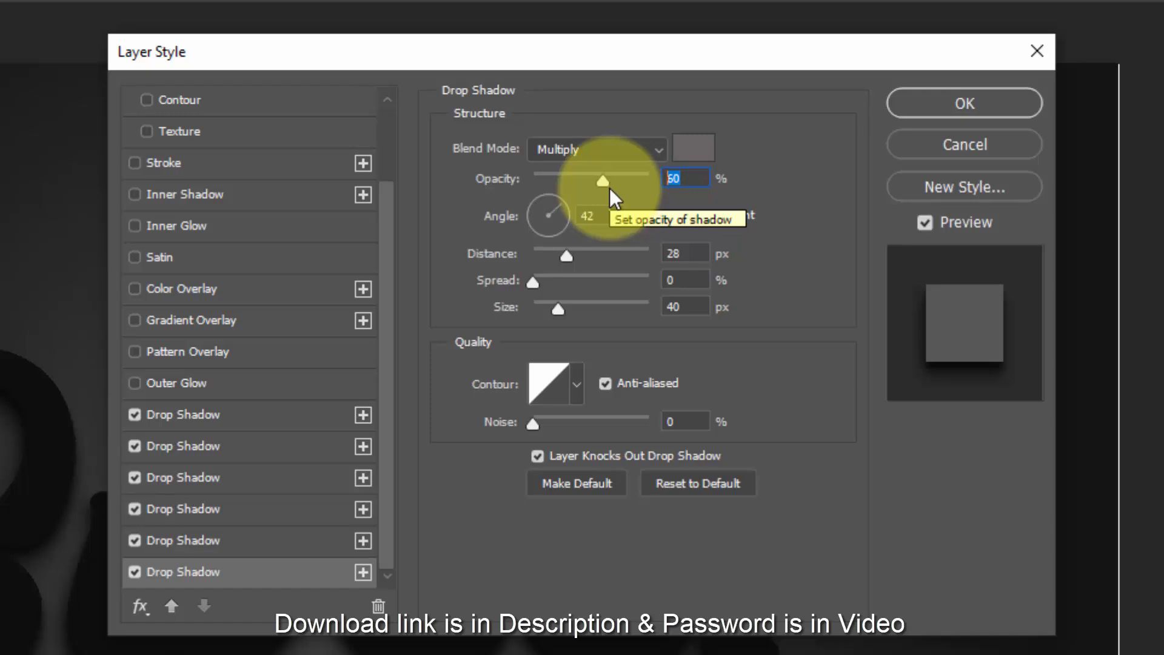
{"action": "type", "text": "12"}
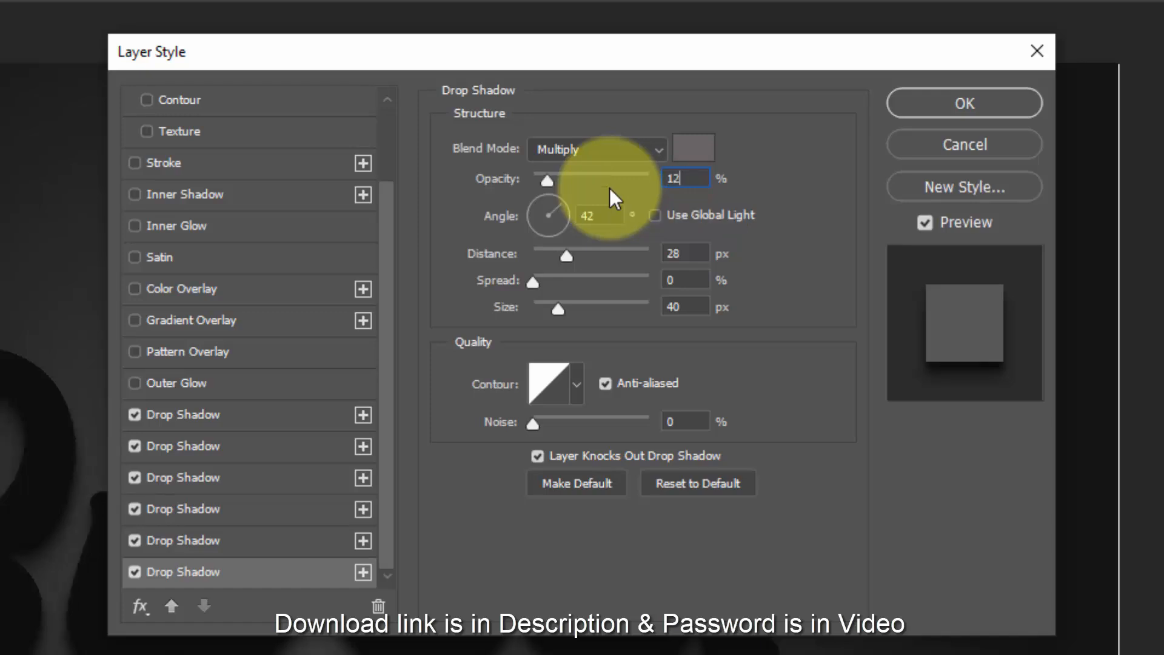
{"action": "left_click", "coordinate": [649, 217]}
{"action": "left_click", "coordinate": [608, 212]}
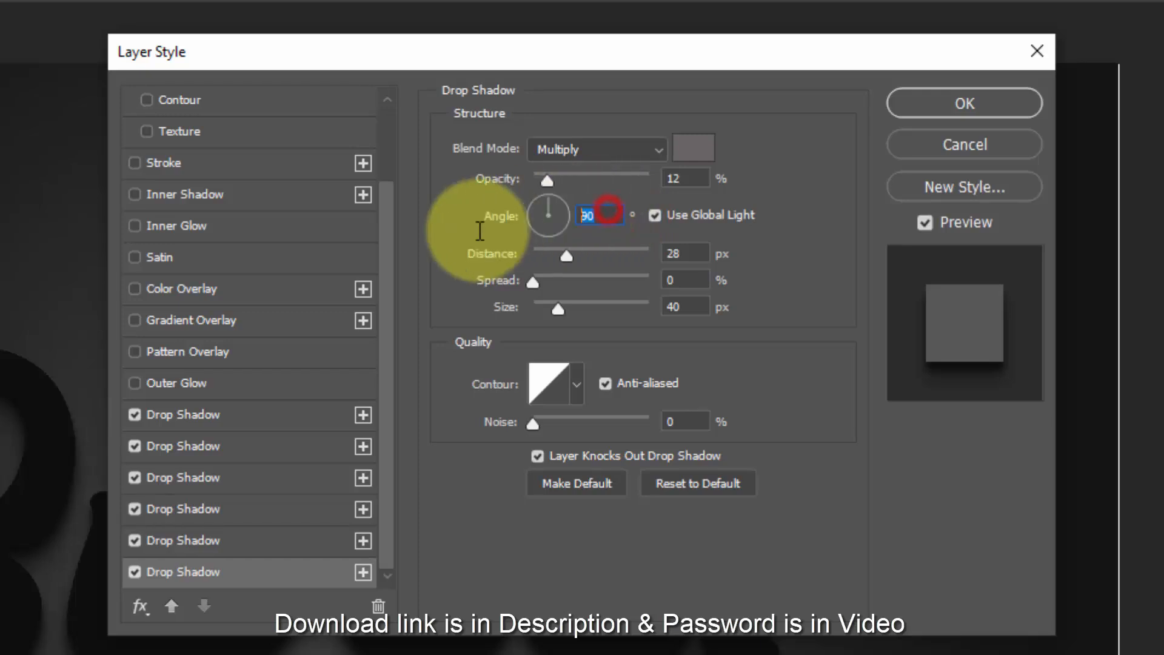
{"action": "type", "text": "90"}
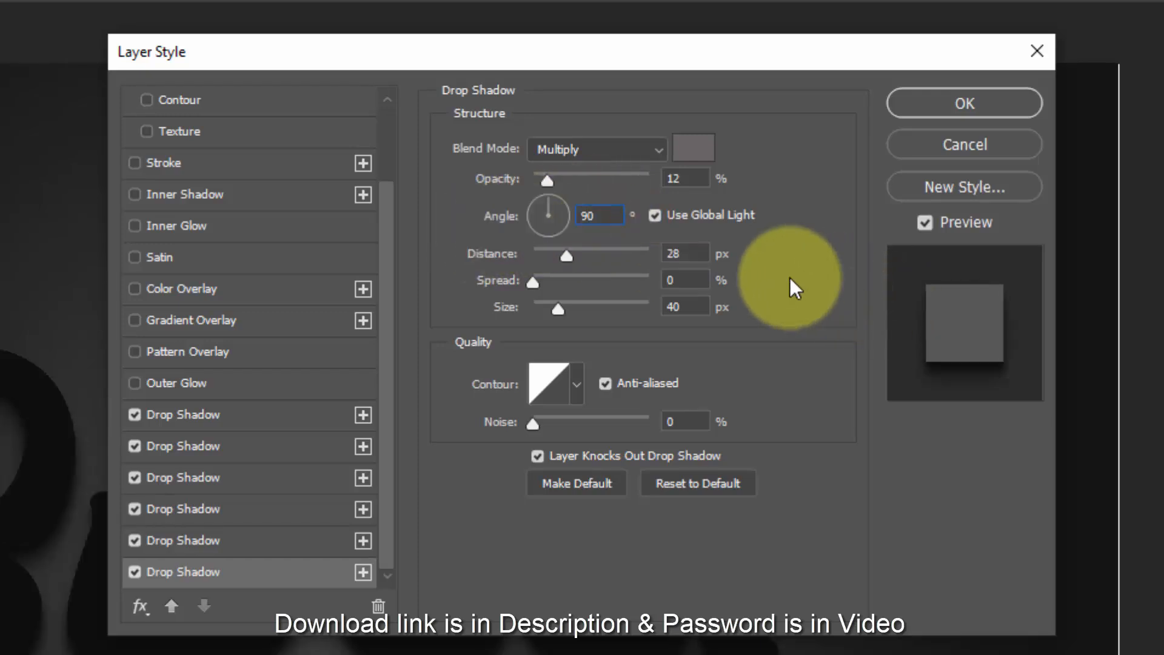
{"action": "left_click", "coordinate": [702, 255]}
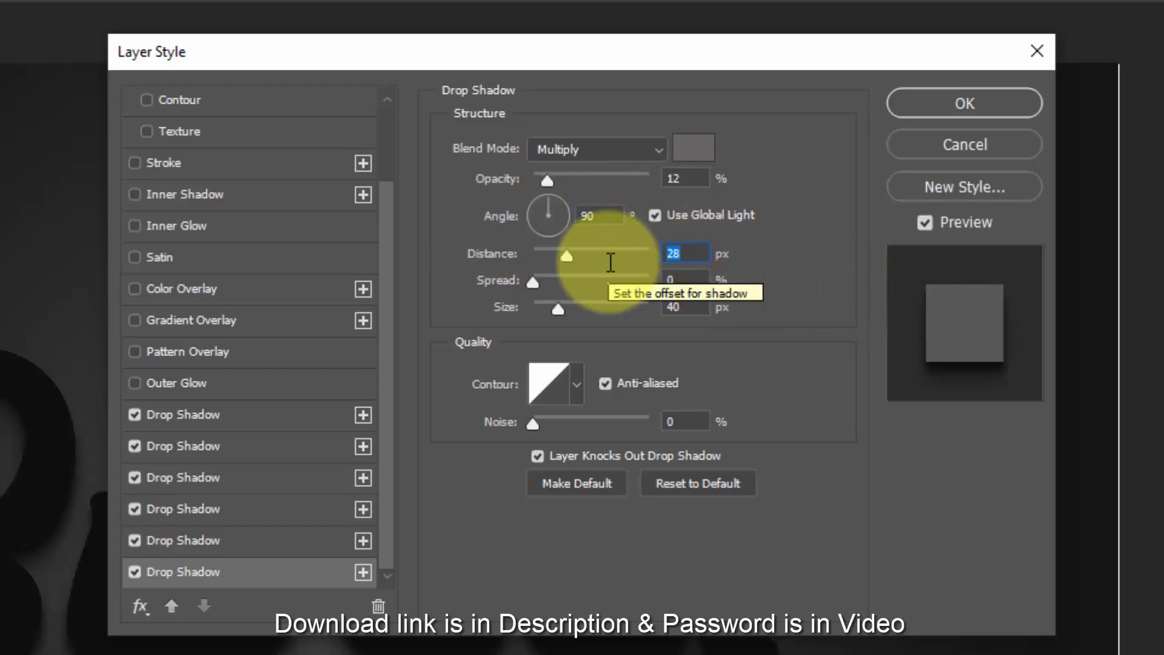
{"action": "type", "text": "12"}
{"action": "left_click", "coordinate": [688, 308]}
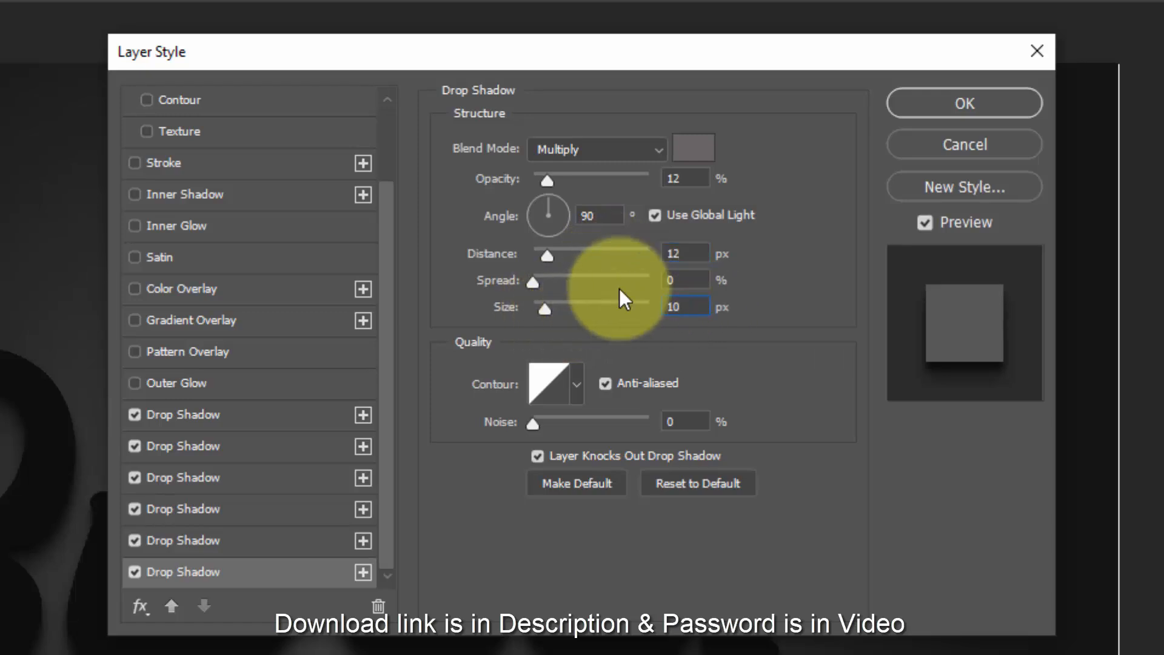
{"action": "left_click", "coordinate": [946, 106]}
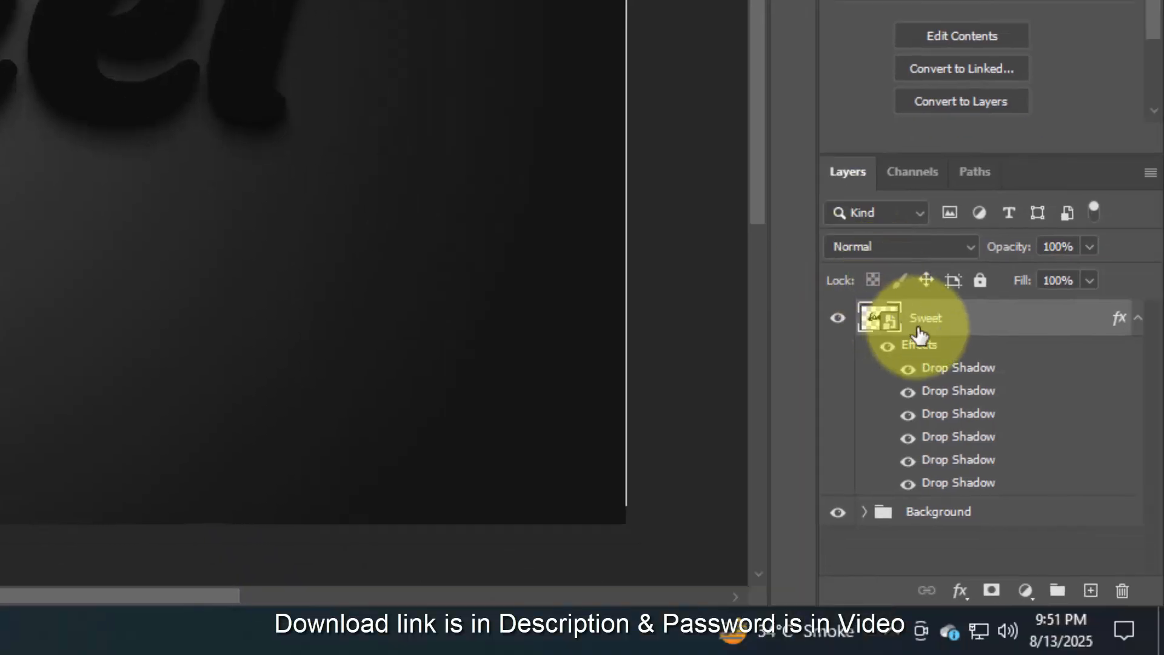
- Rename the Sweet layer as Shadow, place it in a group named Shadow and collapse its effects list
{"action": "double_click", "coordinate": [924, 322]}
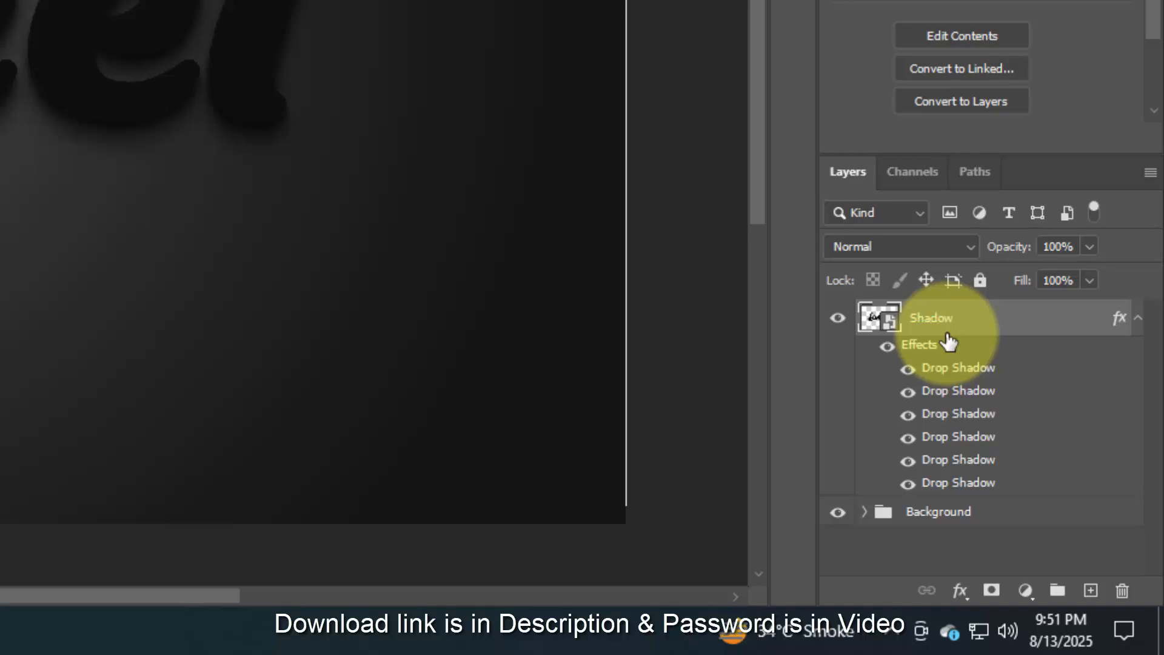
{"action": "left_click_drag", "start_coordinate": [948, 343], "coordinate": [1058, 590]}
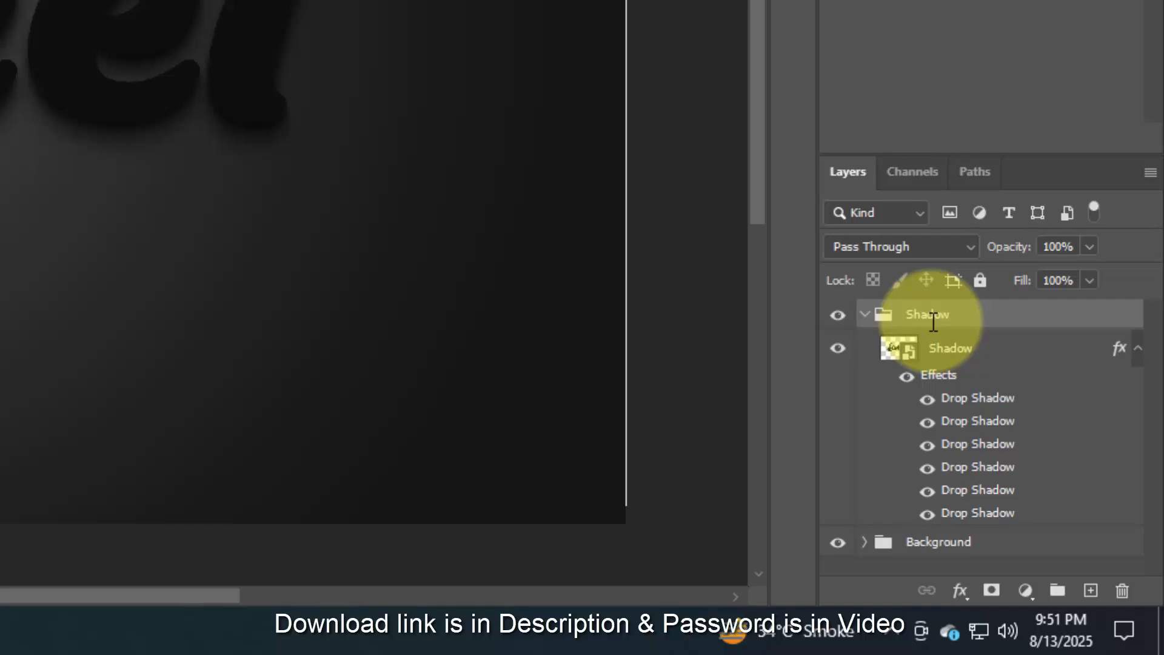
{"action": "left_click", "coordinate": [1138, 348]}
- Duplicate the Shadow smart object and move the copy out above the Shadow group, collapsing the group
{"action": "left_click", "coordinate": [1056, 356]}
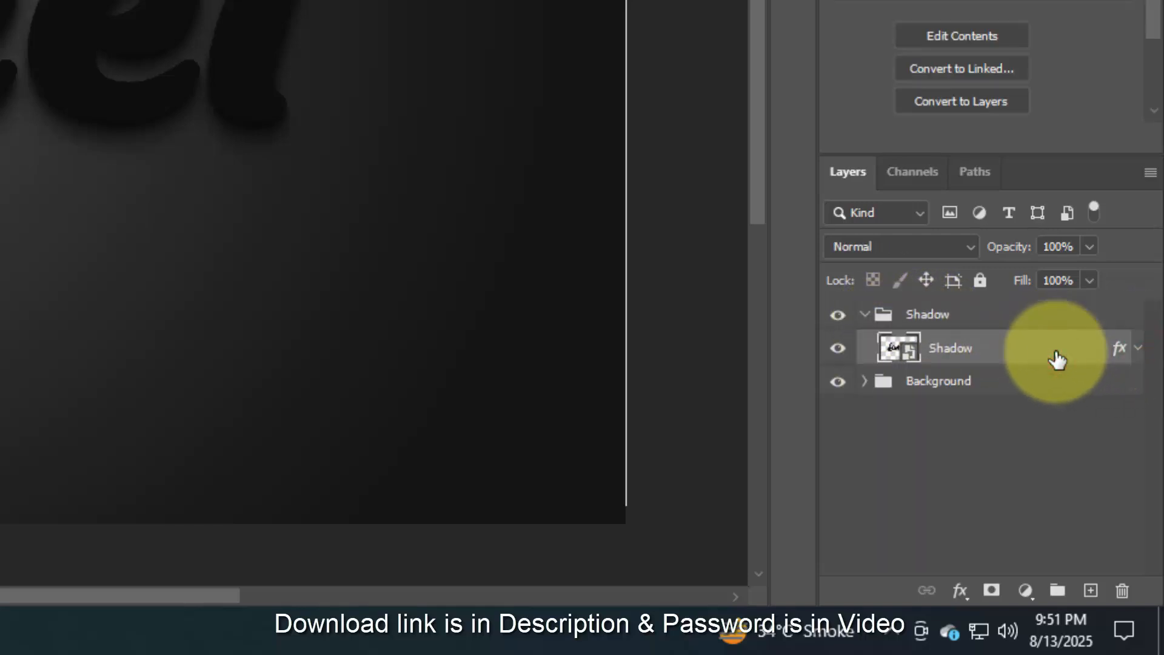
{"action": "key", "text": "ctrl+shift+alt+t"}
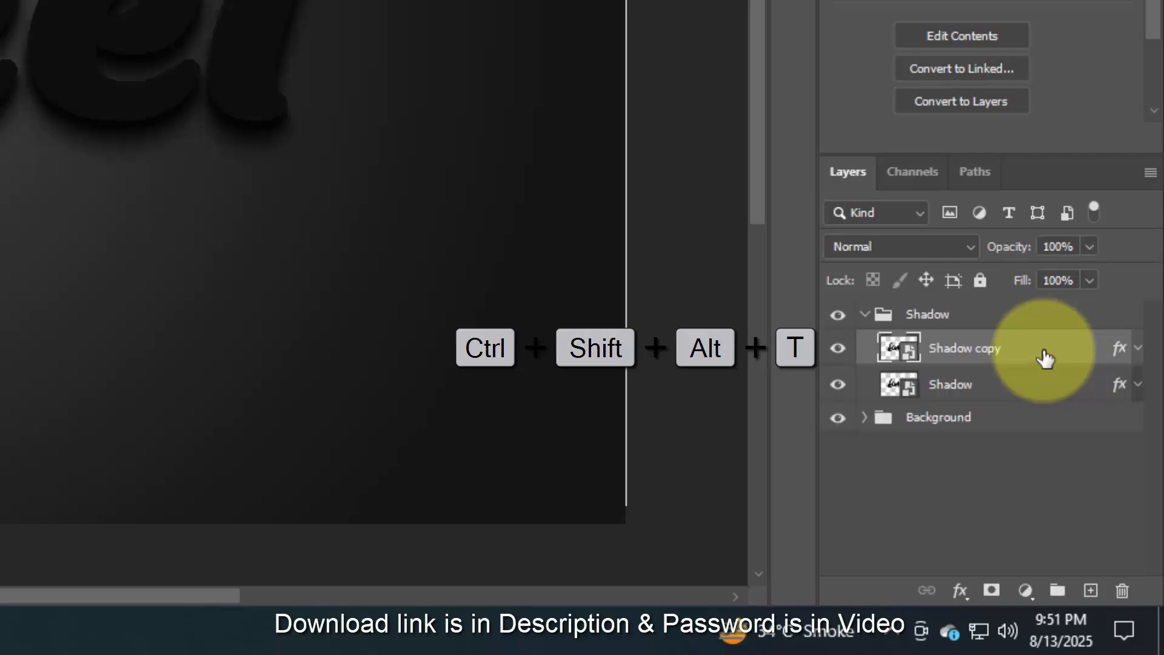
{"action": "left_click_drag", "start_coordinate": [1043, 358], "coordinate": [991, 301]}
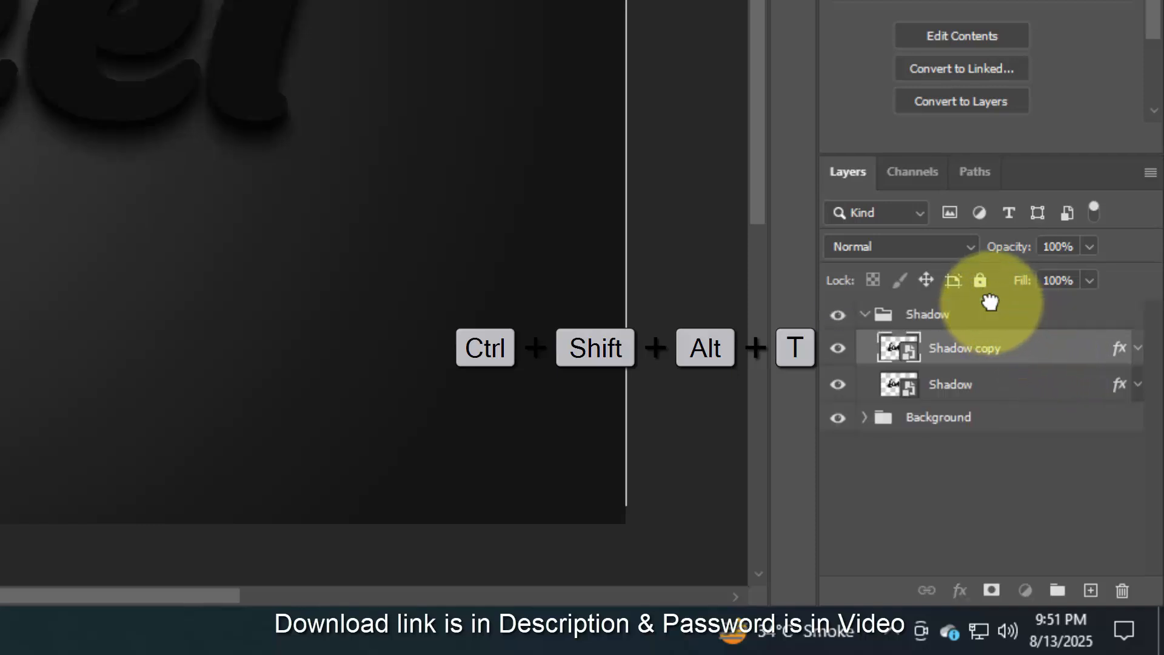
{"action": "left_click", "coordinate": [866, 350]}
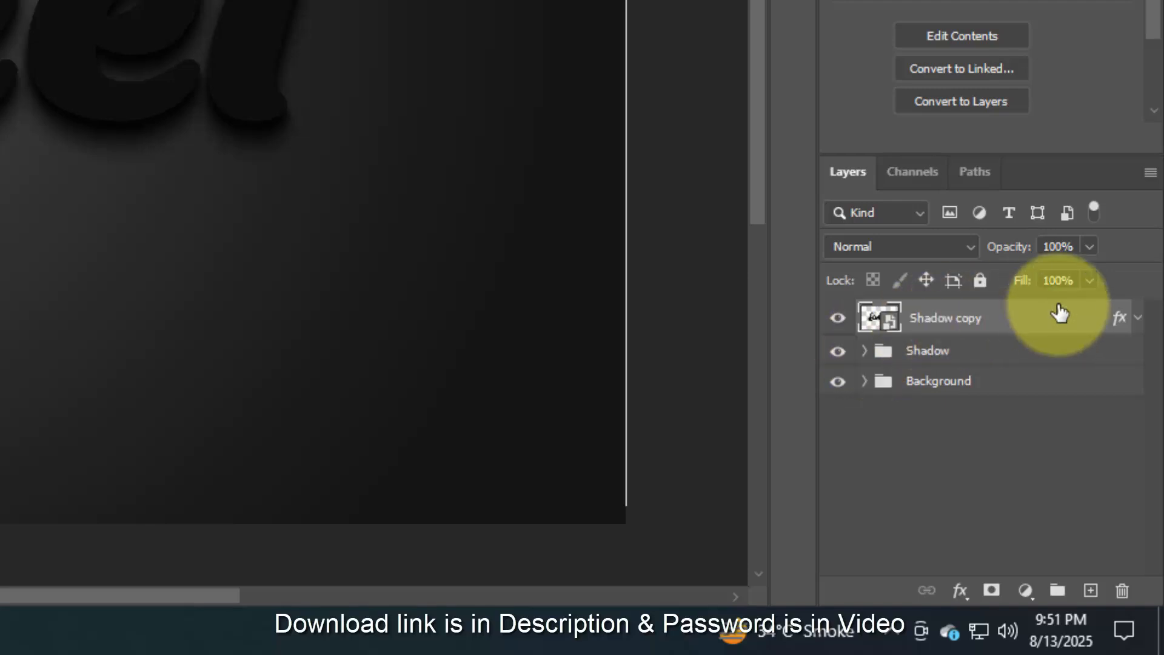
- Clear the layer style from the Shadow copy layer and open its blending options
{"action": "right_click", "coordinate": [1100, 322]}
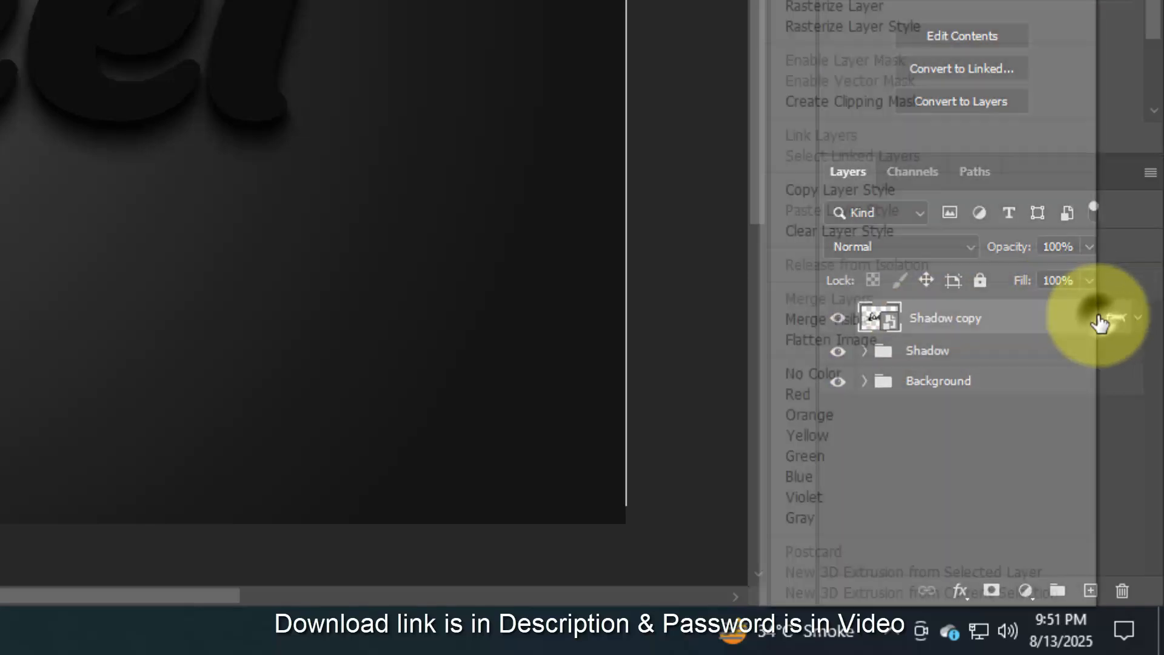
{"action": "left_click", "coordinate": [956, 231]}
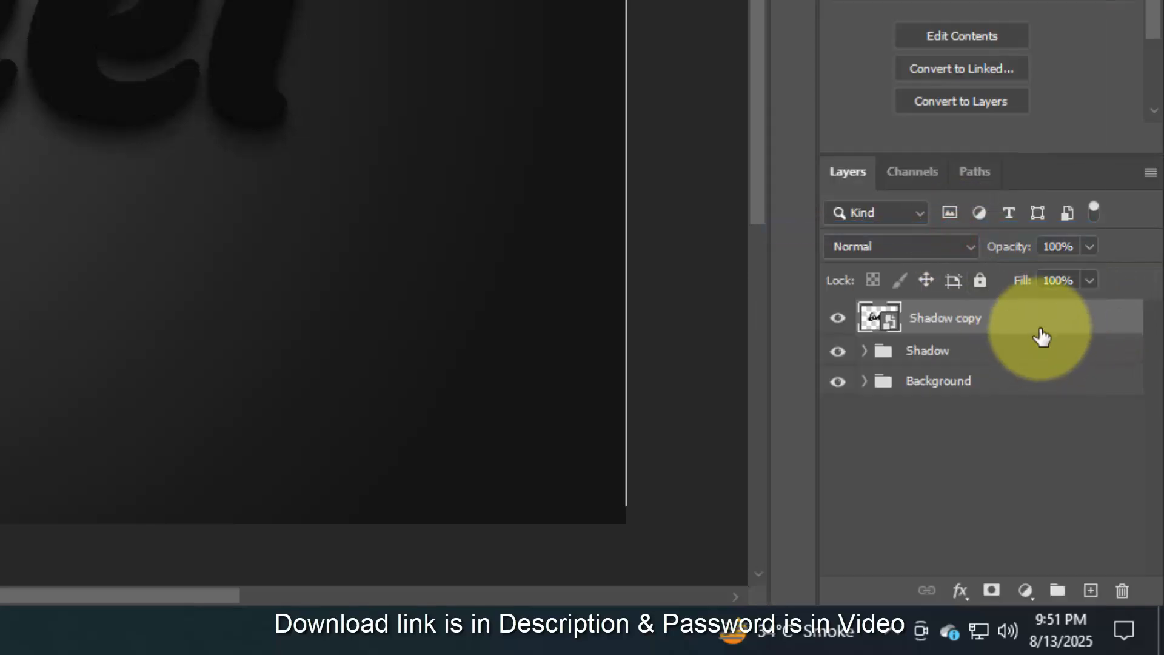
{"action": "left_click", "coordinate": [956, 590]}
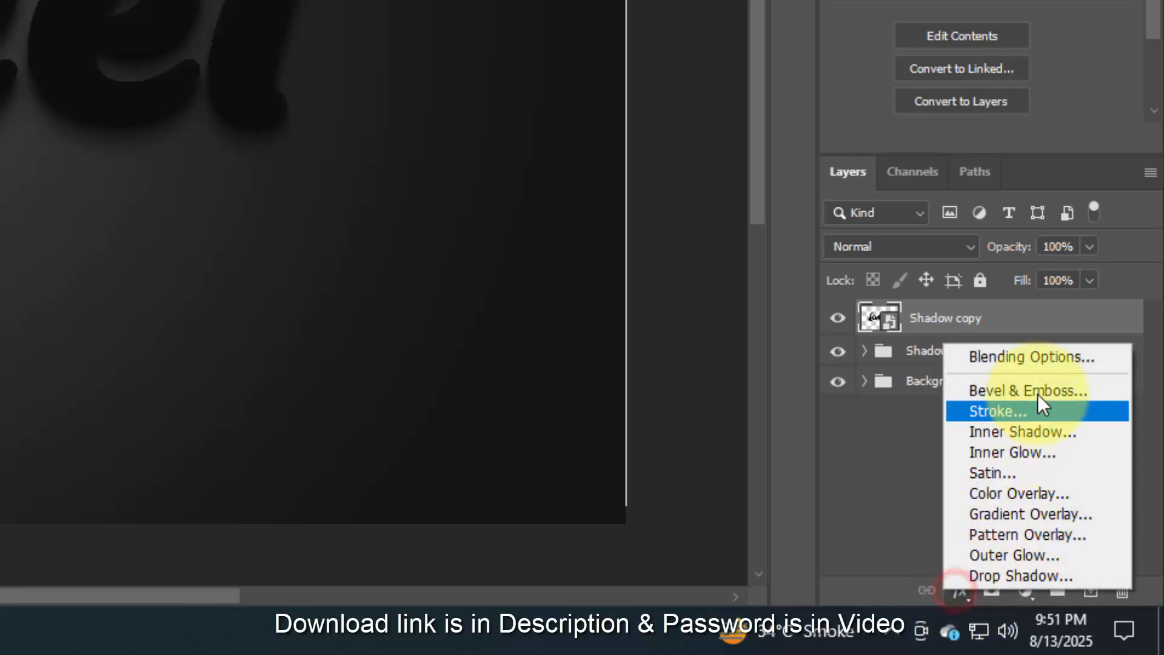
{"action": "left_click", "coordinate": [1033, 357]}
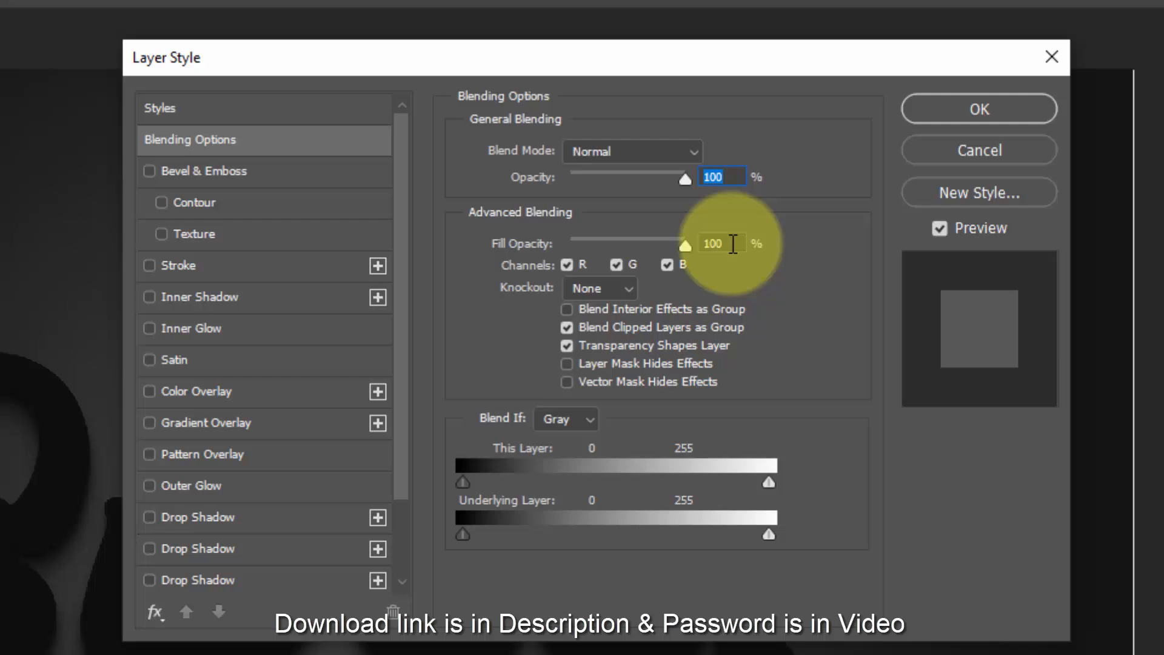
{"action": "left_click", "coordinate": [733, 244]}
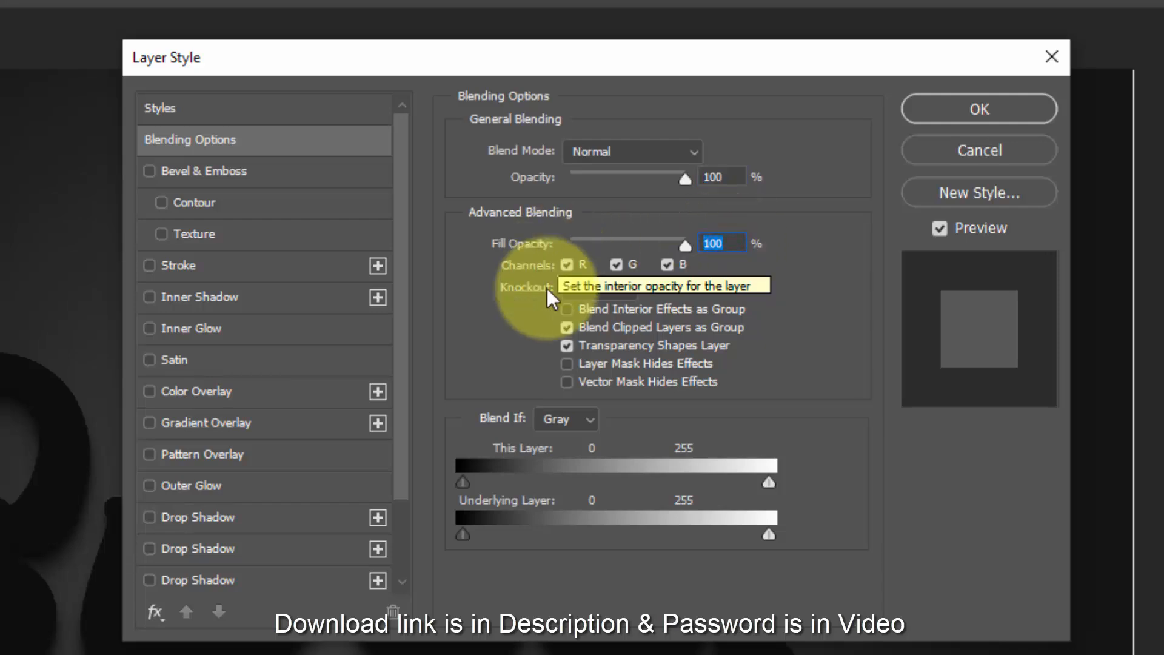
- Enable Bevel & Emboss on the Shadow copy as an Inner Bevel with 428% depth, 29 px size and 1 px soften
{"action": "left_click", "coordinate": [194, 174]}
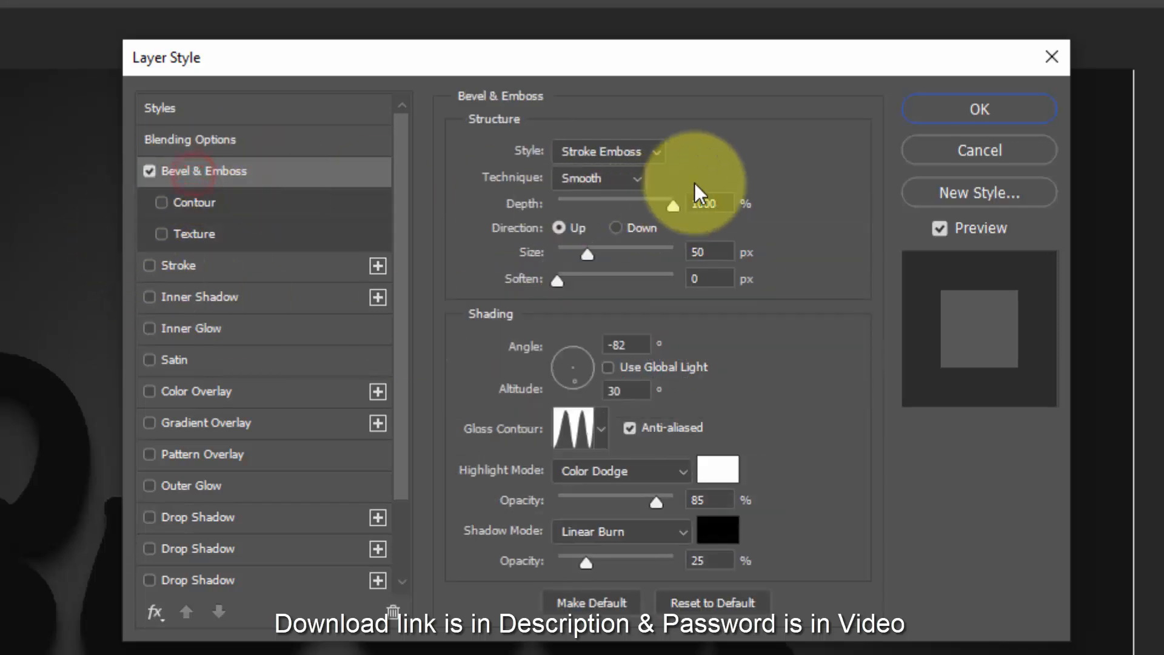
{"action": "left_click", "coordinate": [624, 153]}
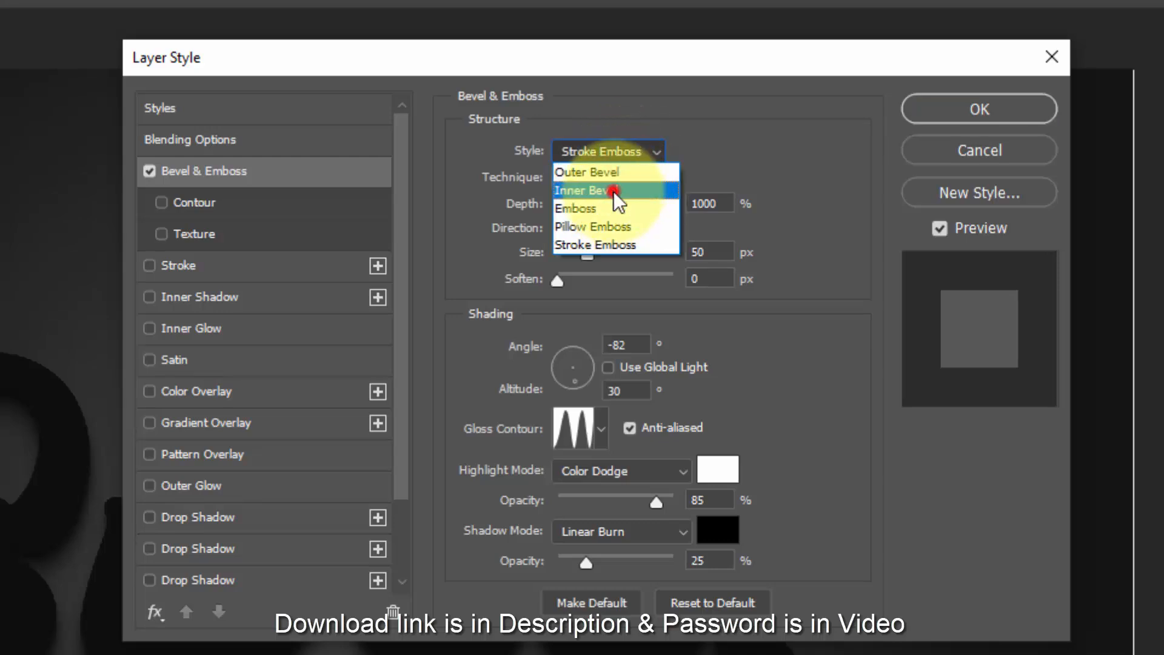
{"action": "left_click", "coordinate": [613, 191]}
{"action": "left_click", "coordinate": [723, 203]}
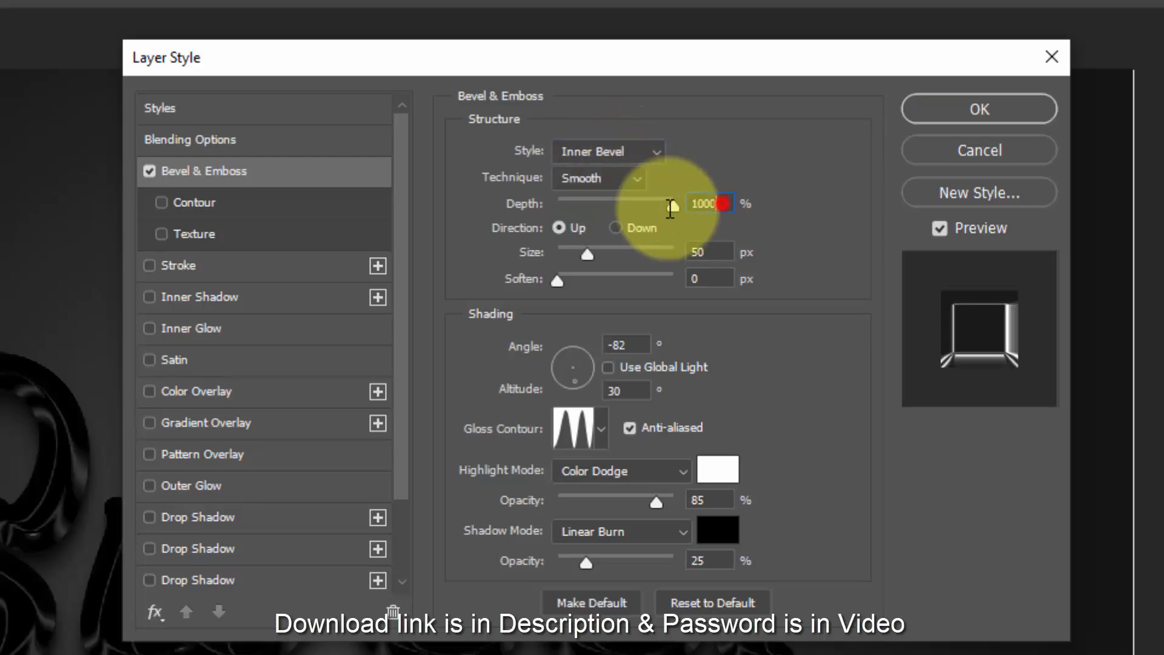
{"action": "type", "text": "428"}
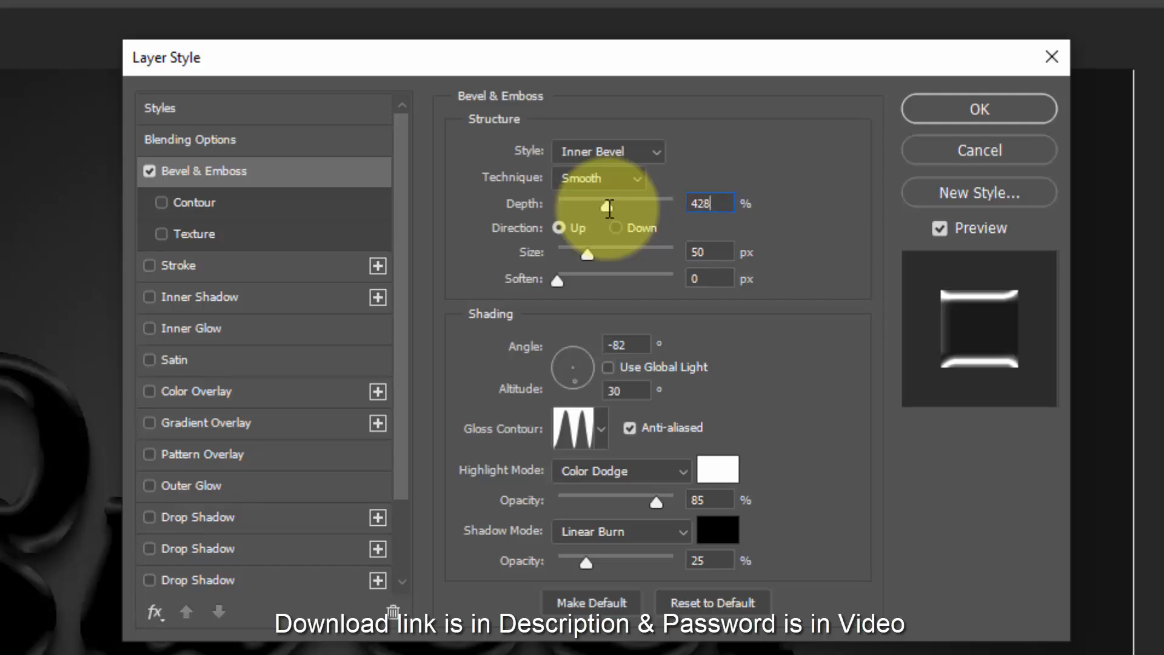
{"action": "left_click", "coordinate": [710, 254]}
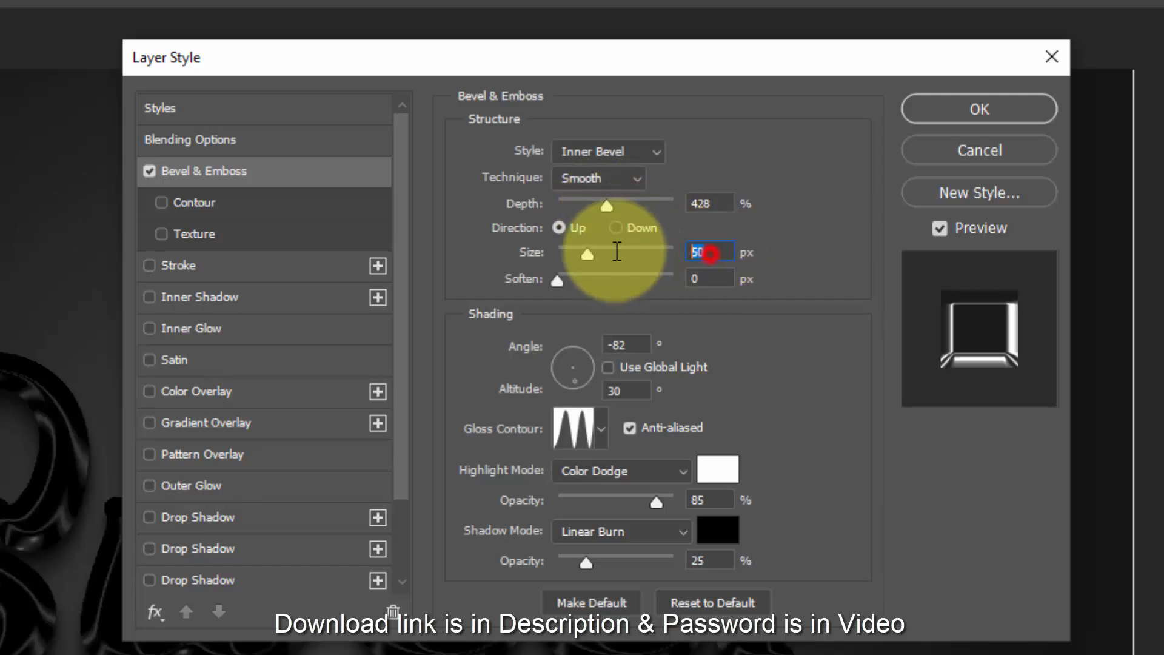
{"action": "type", "text": "29"}
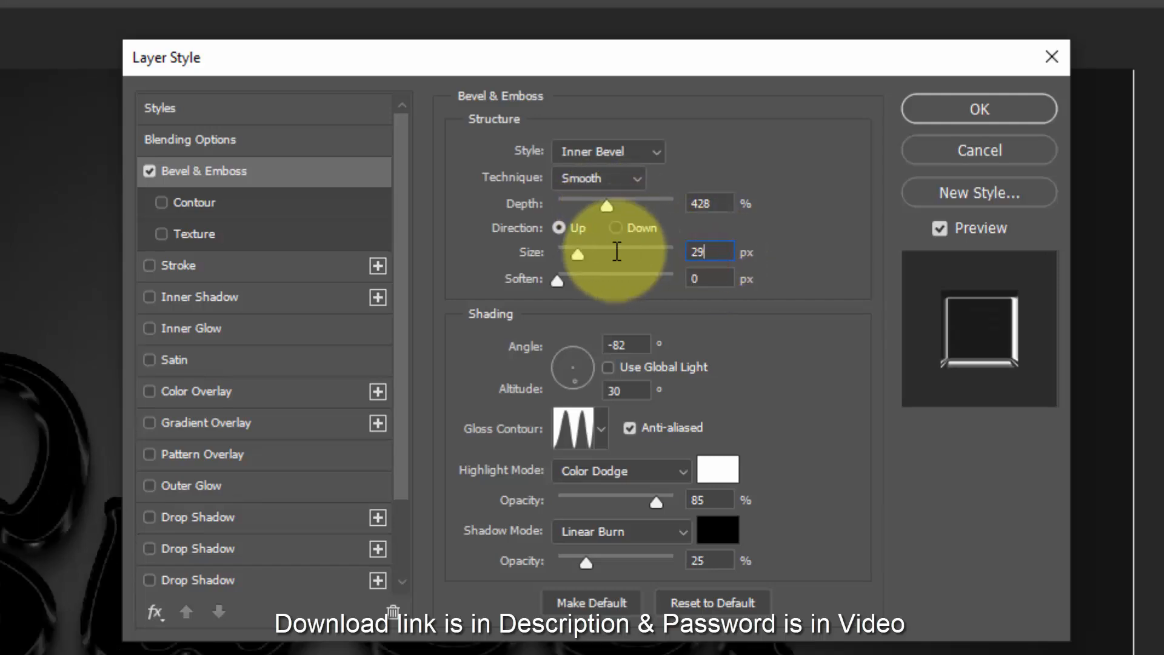
{"action": "left_click", "coordinate": [716, 280]}
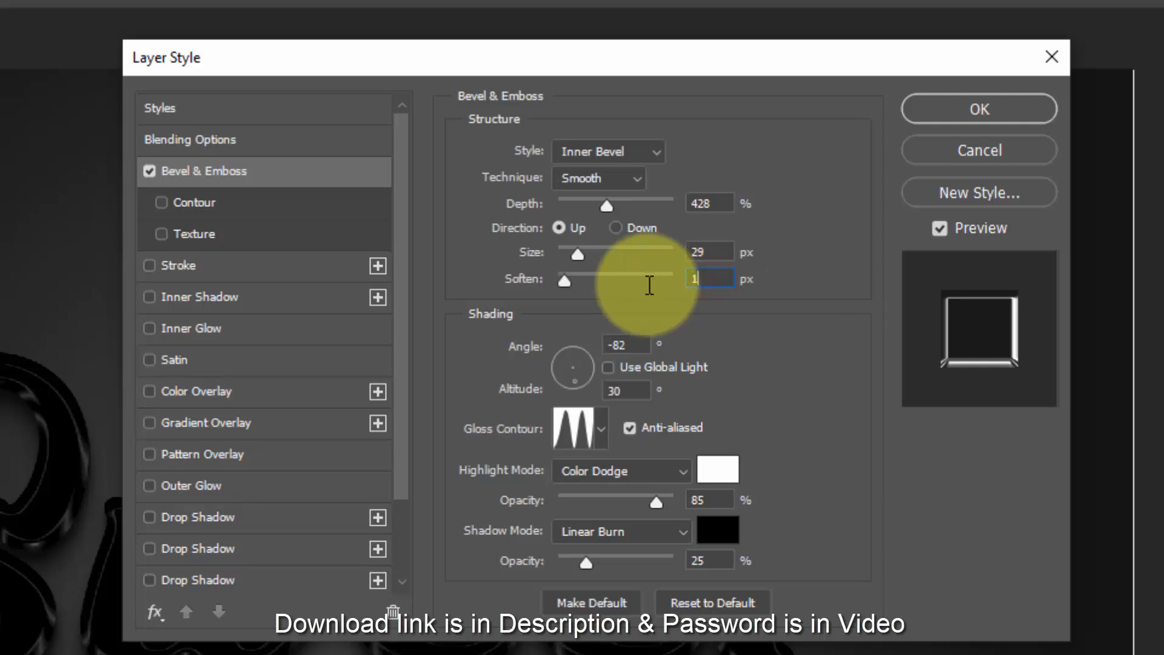
- Set the bevel shading to a -98° angle and 42° altitude, with 60% highlight opacity
{"action": "left_click", "coordinate": [634, 344]}
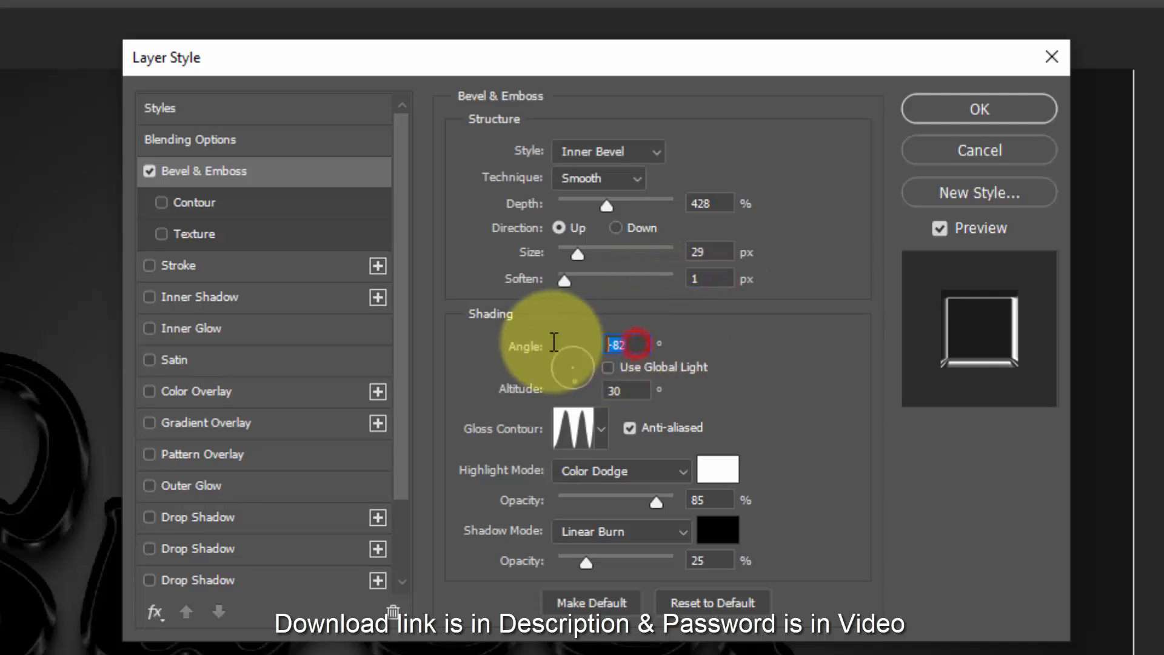
{"action": "type", "text": "-98"}
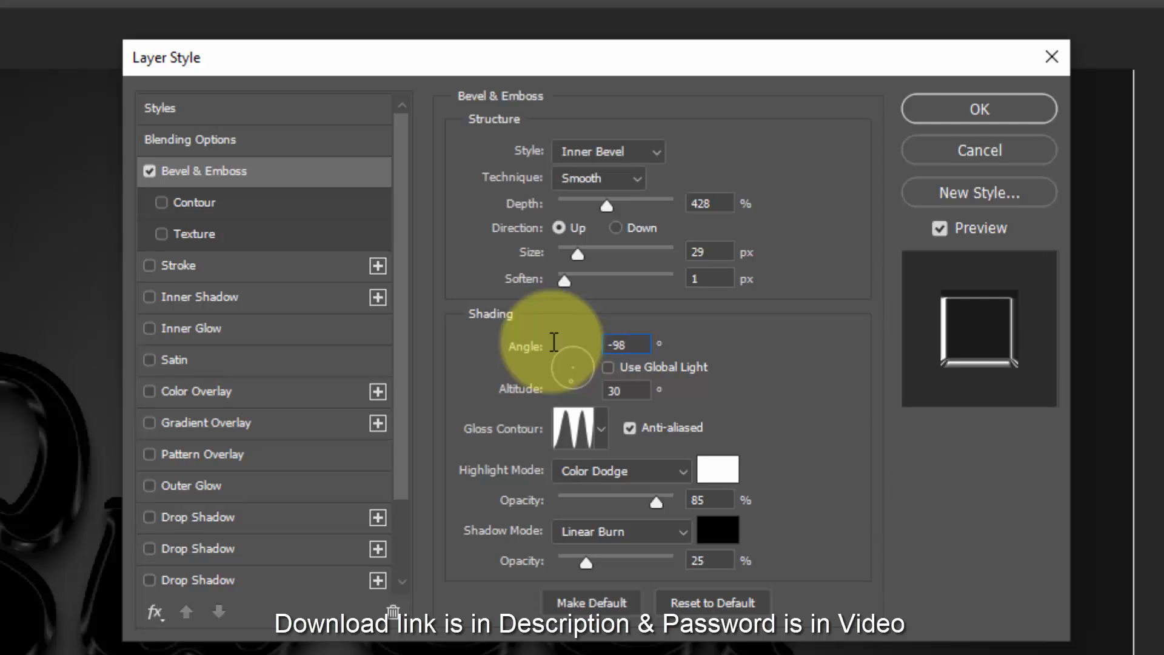
{"action": "left_click", "coordinate": [627, 391]}
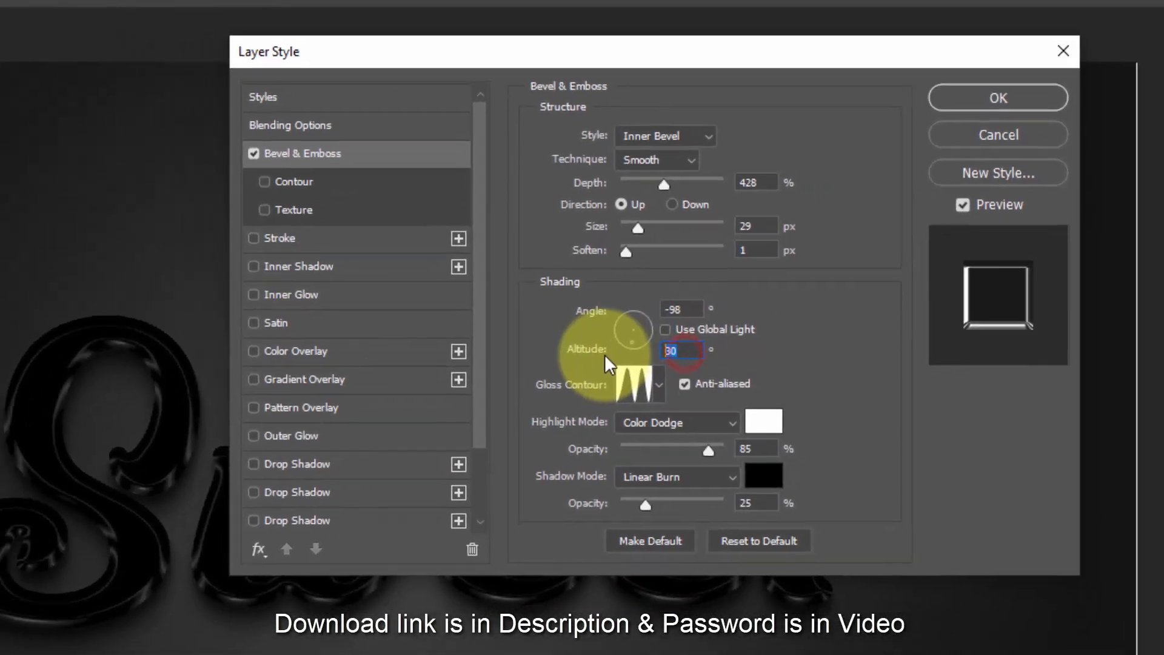
{"action": "type", "text": "42"}
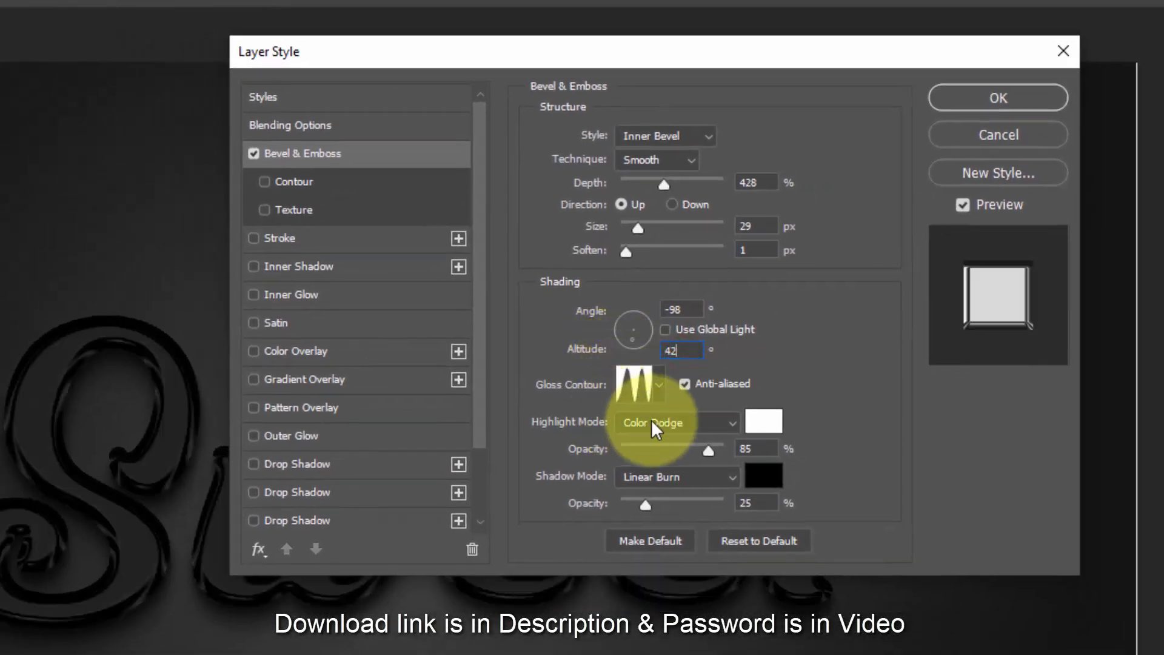
{"action": "left_click", "coordinate": [753, 449]}
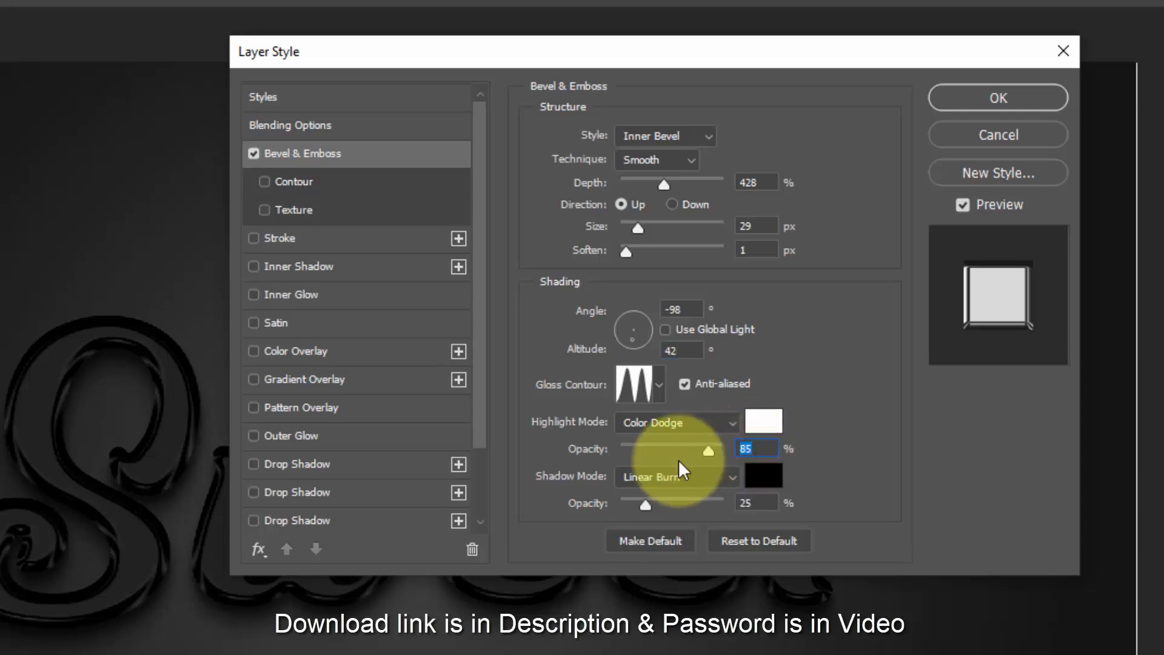
{"action": "type", "text": "60"}
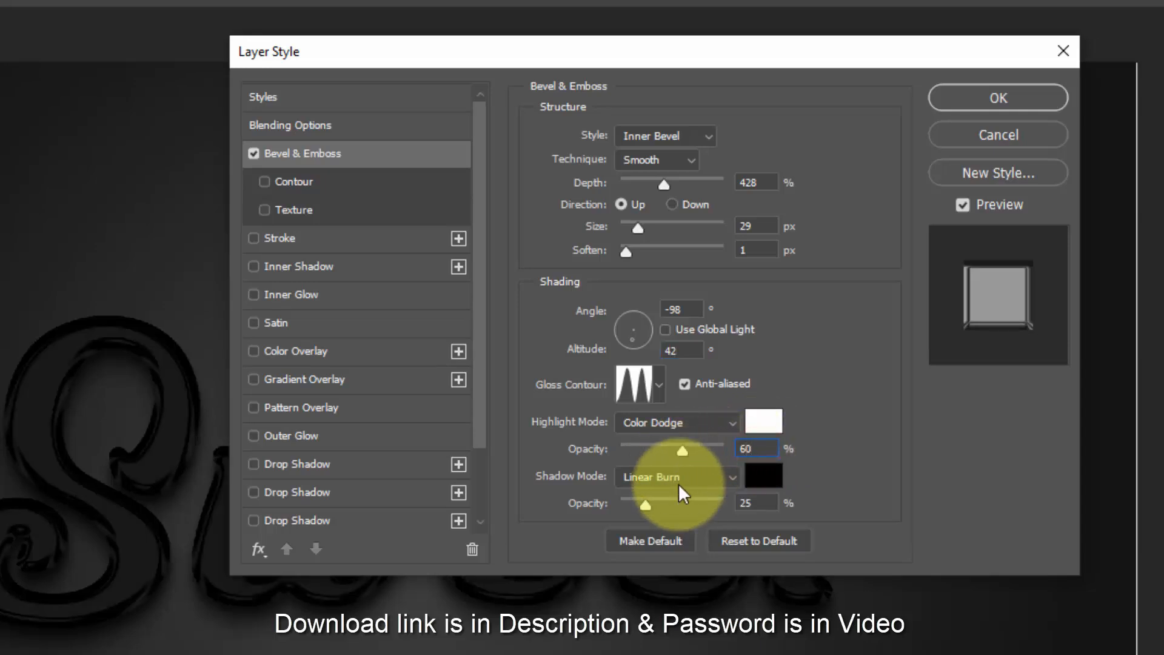
- Set the bevel's shadow mode to Multiply with colour 3b3b3b and 75% opacity
{"action": "left_click", "coordinate": [683, 482]}
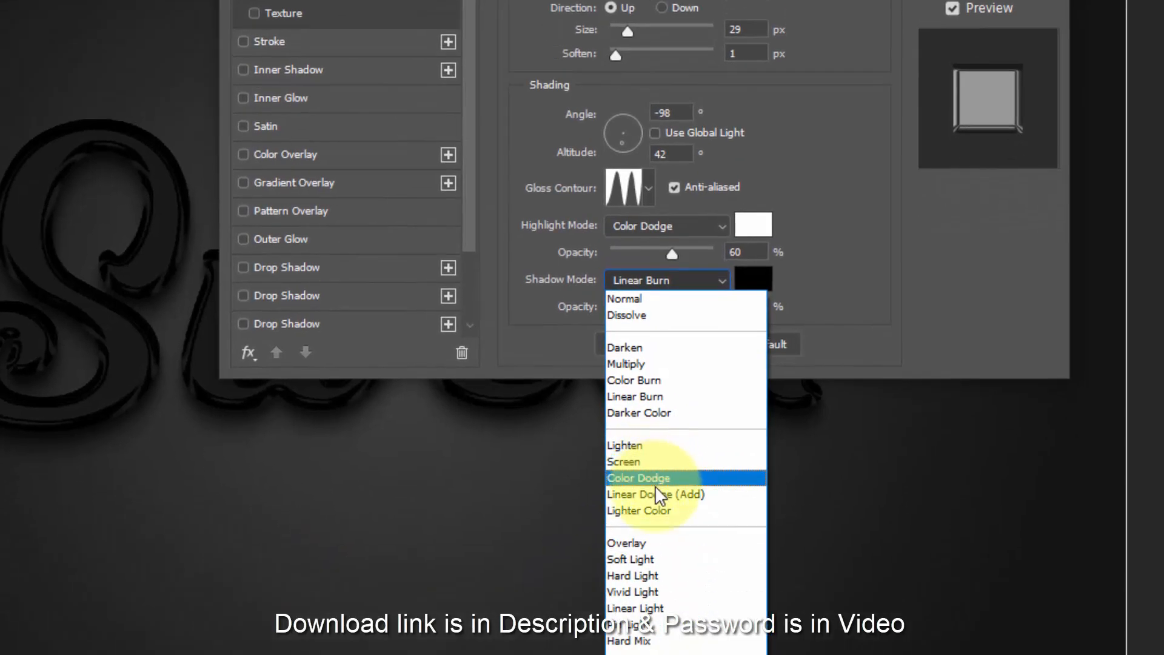
{"action": "left_click", "coordinate": [646, 362]}
{"action": "left_click", "coordinate": [753, 279]}
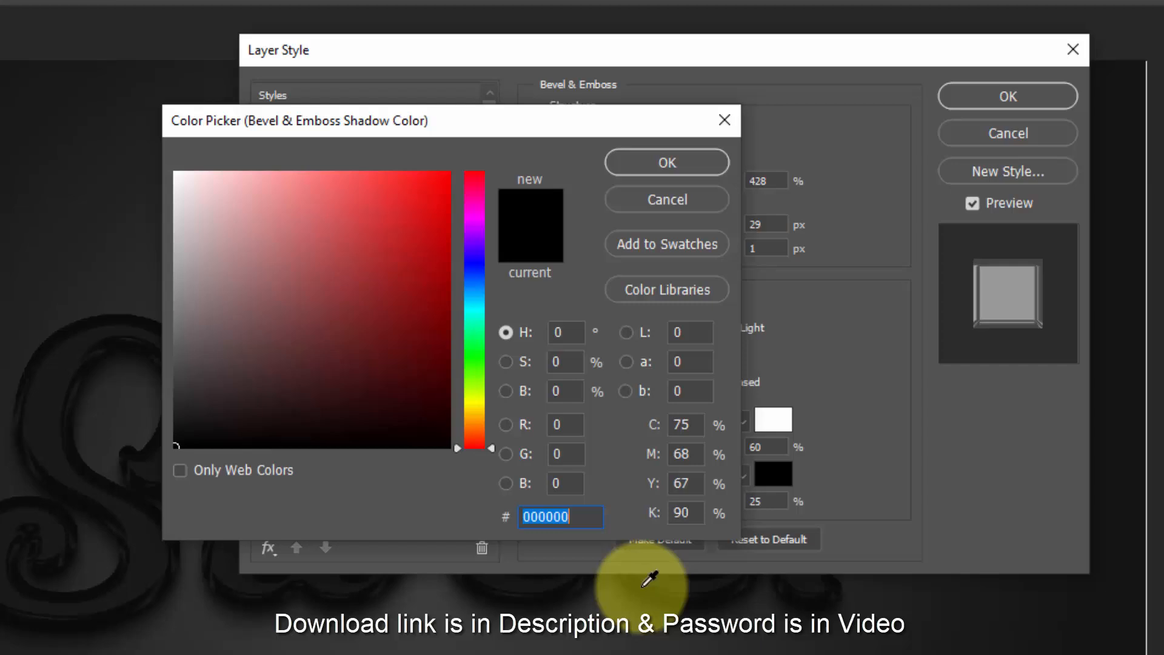
{"action": "type", "text": "3"}
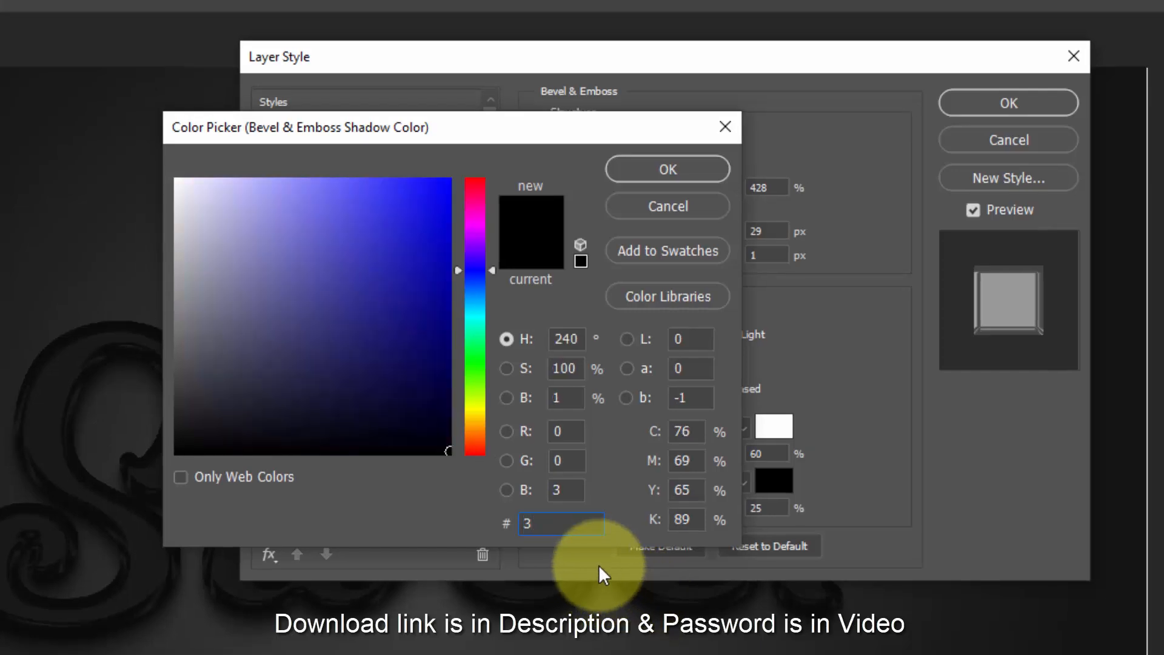
{"action": "type", "text": "b3b"}
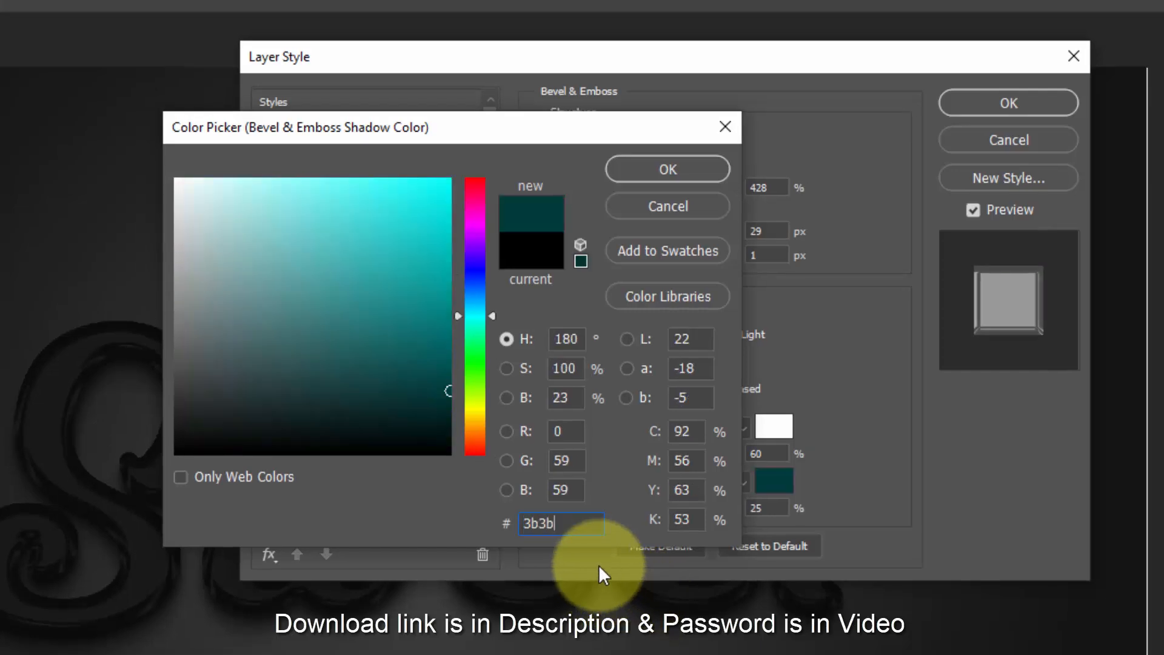
{"action": "type", "text": "3b"}
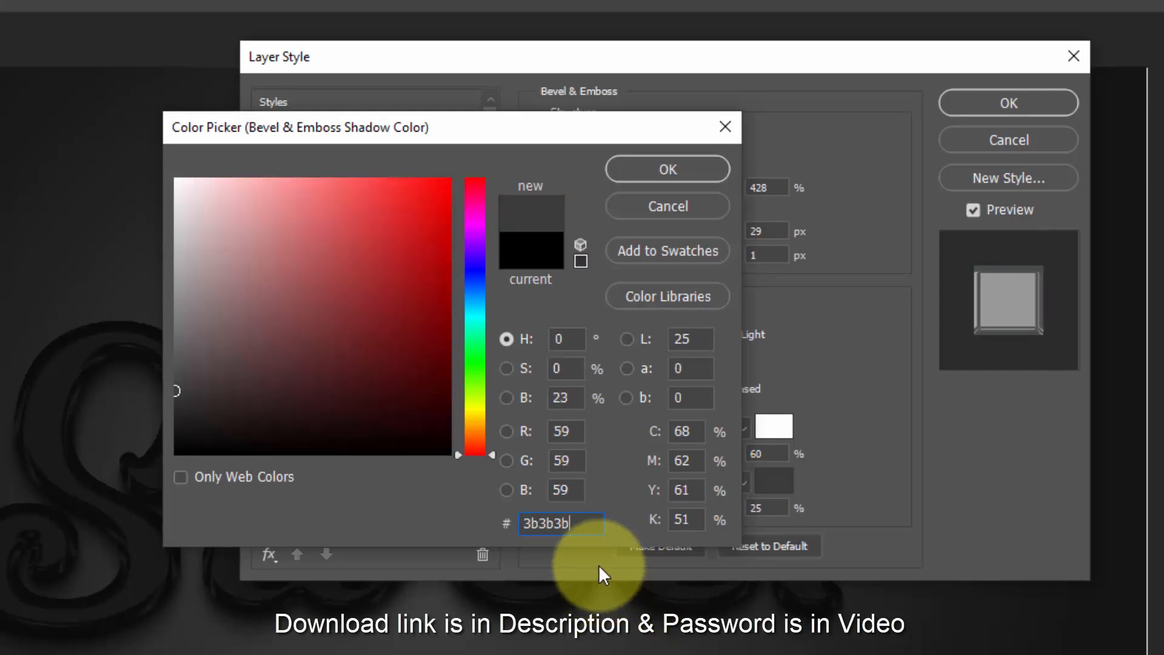
{"action": "left_click", "coordinate": [667, 170]}
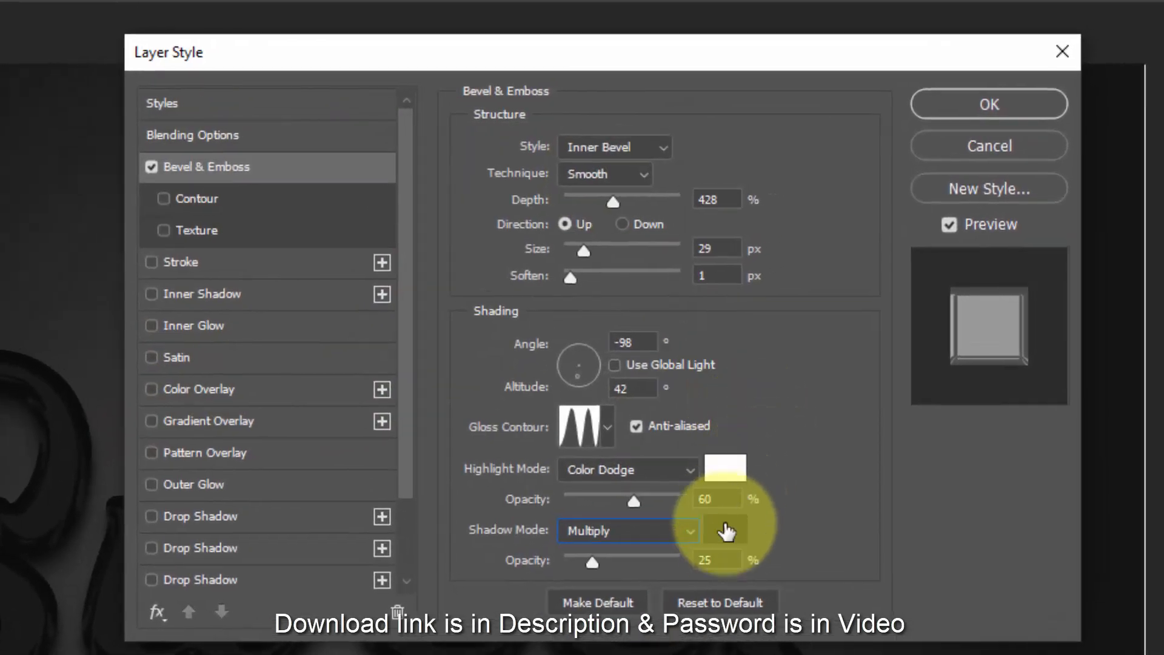
{"action": "double_click", "coordinate": [726, 559]}
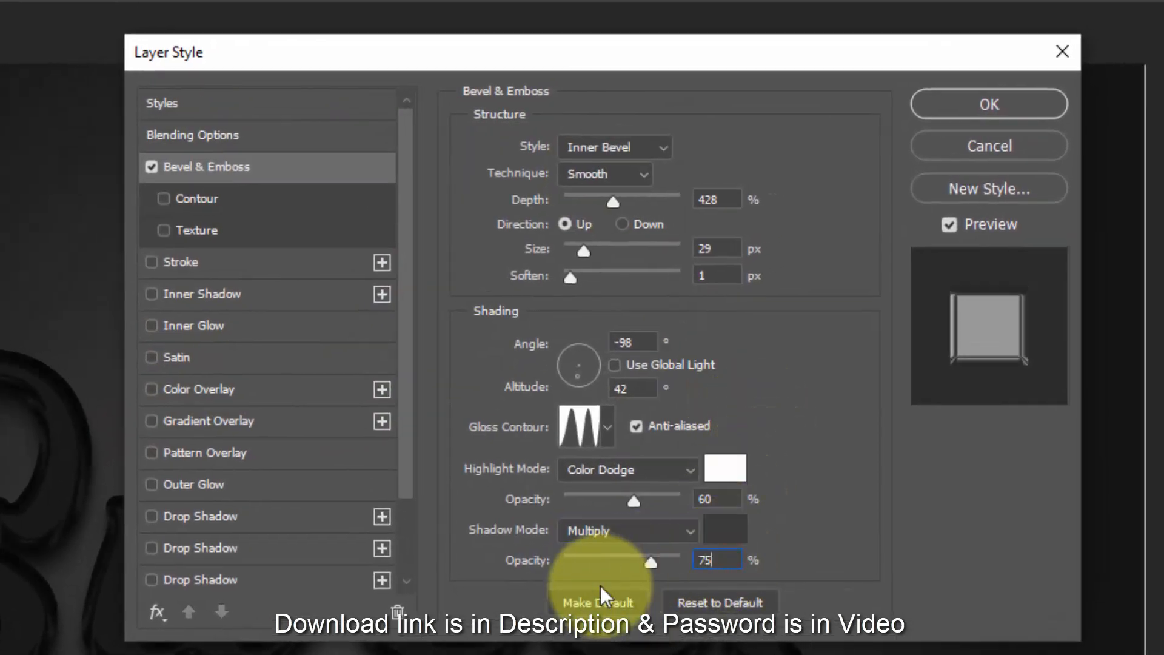
{"action": "type", "text": "75"}
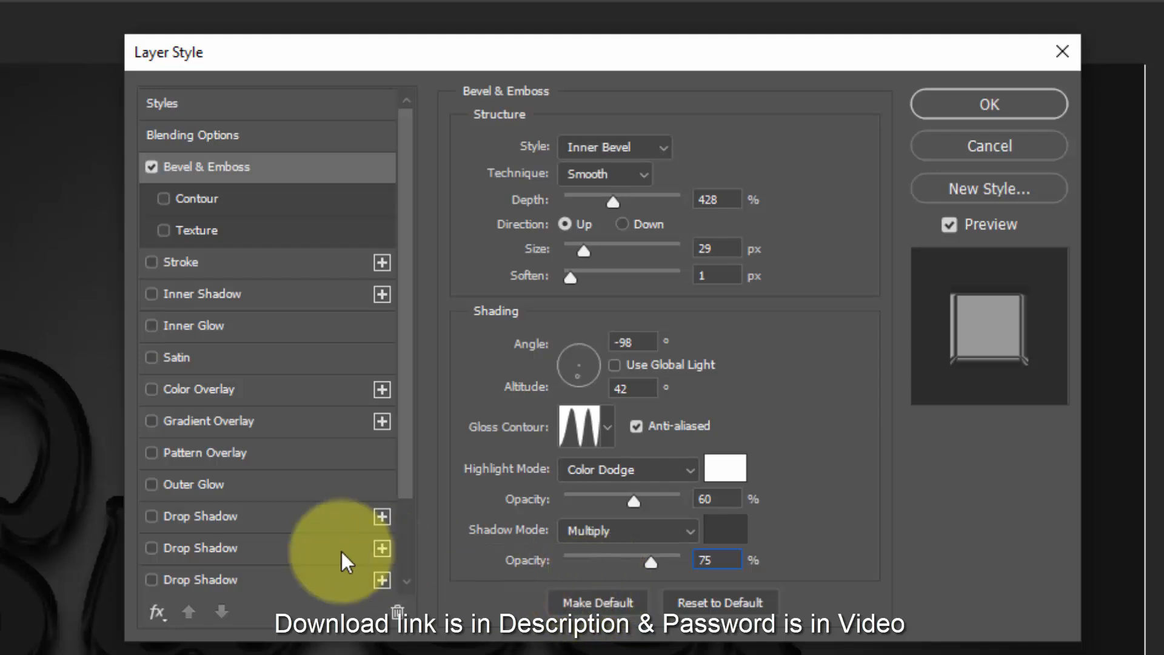
- Add a Color Overlay in Normal mode with colour d1d1d1 at 100% opacity and apply the layer style
{"action": "left_click", "coordinate": [214, 394]}
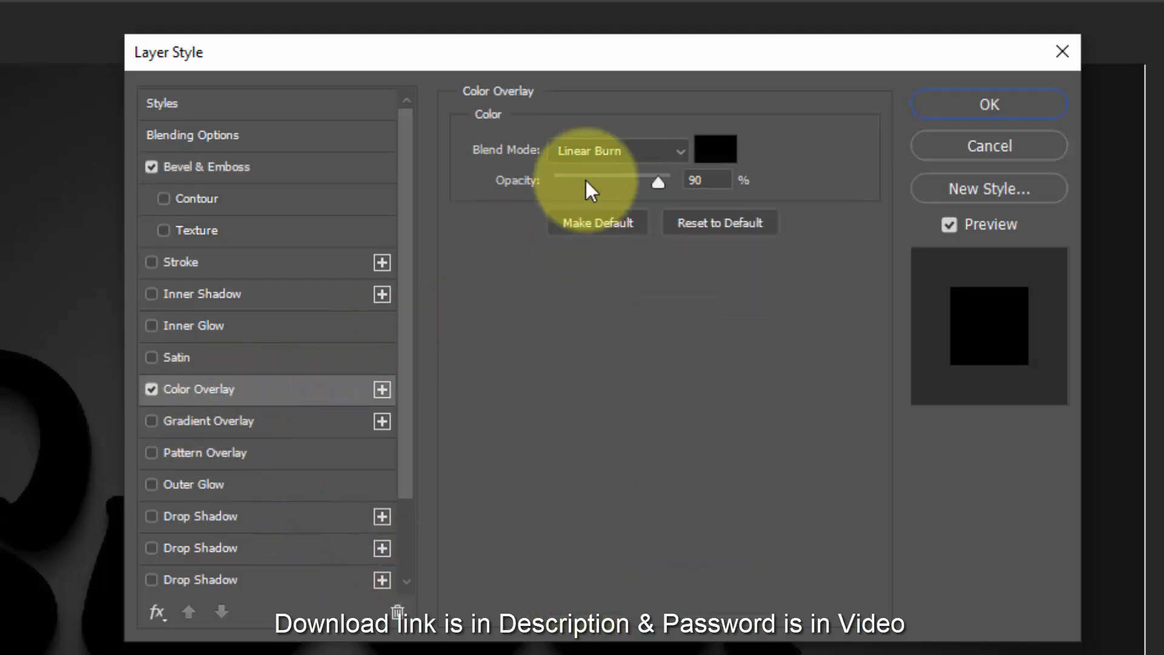
{"action": "left_click", "coordinate": [605, 149]}
{"action": "left_click", "coordinate": [602, 172]}
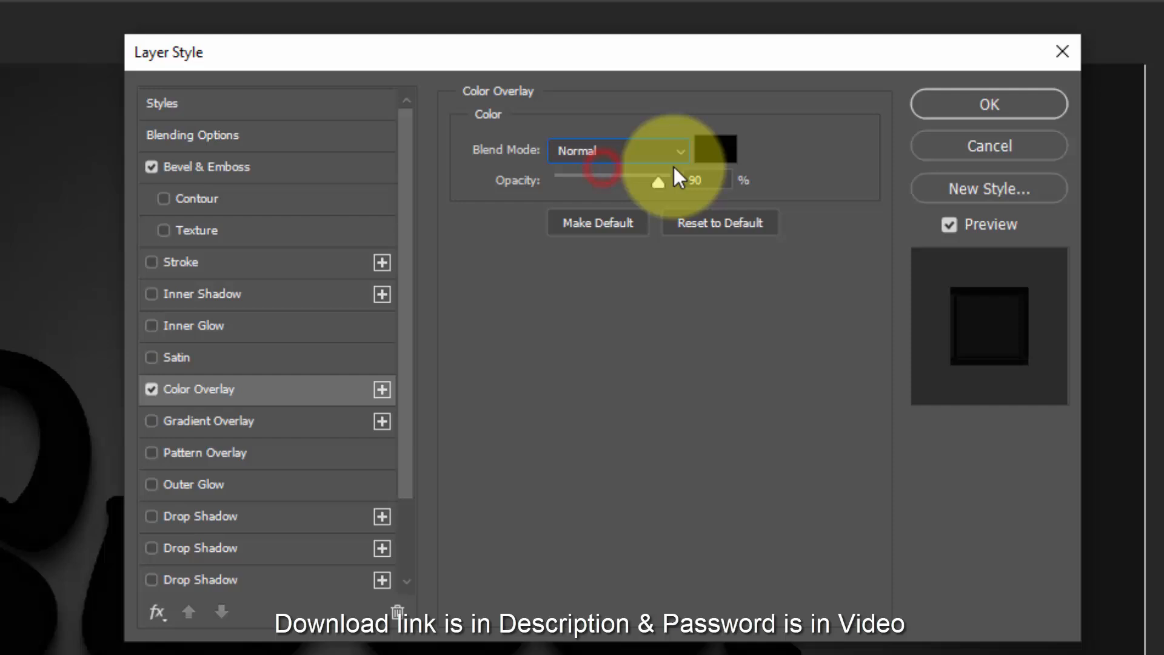
{"action": "left_click", "coordinate": [717, 151]}
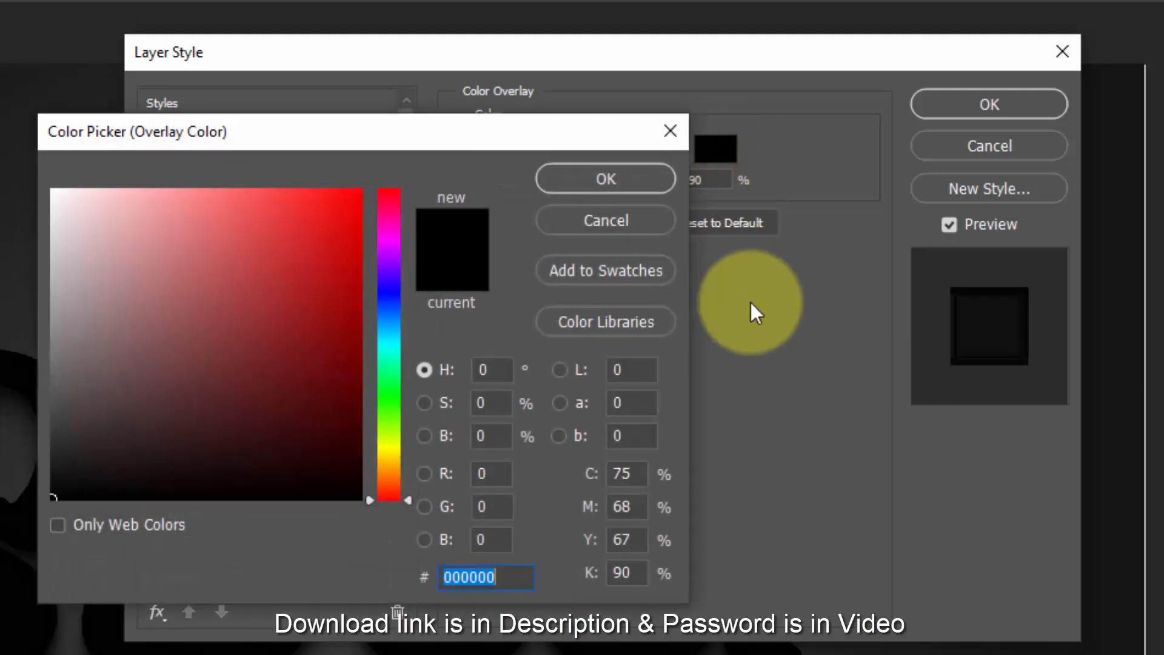
{"action": "type", "text": "d1d1d1"}
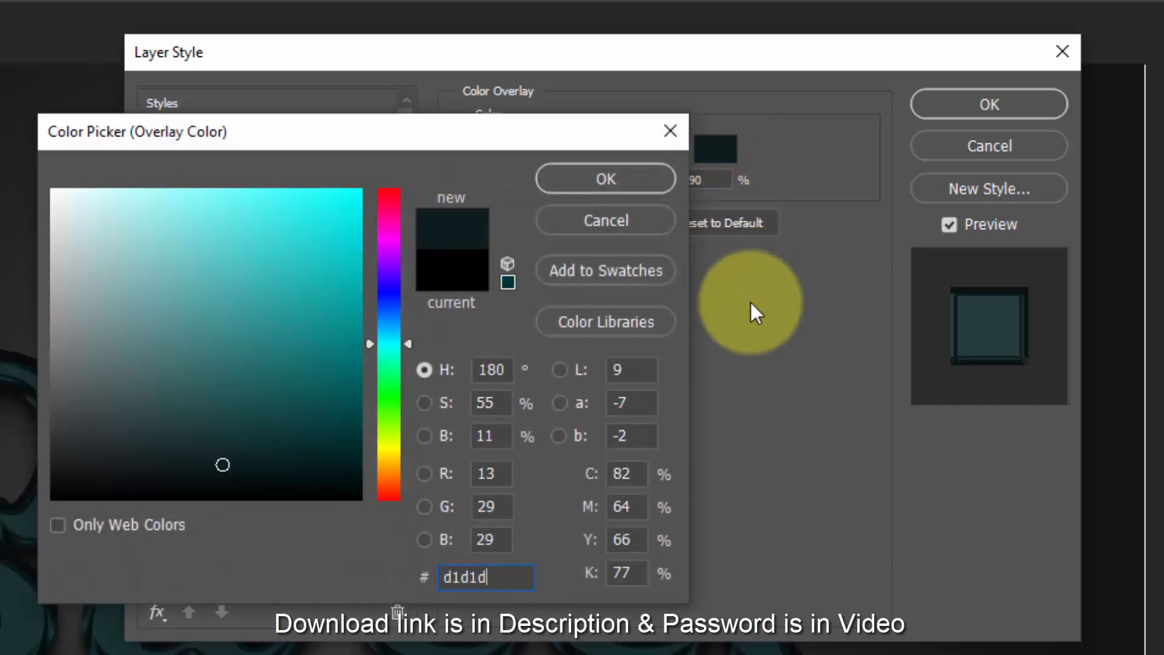
{"action": "left_click", "coordinate": [645, 189]}
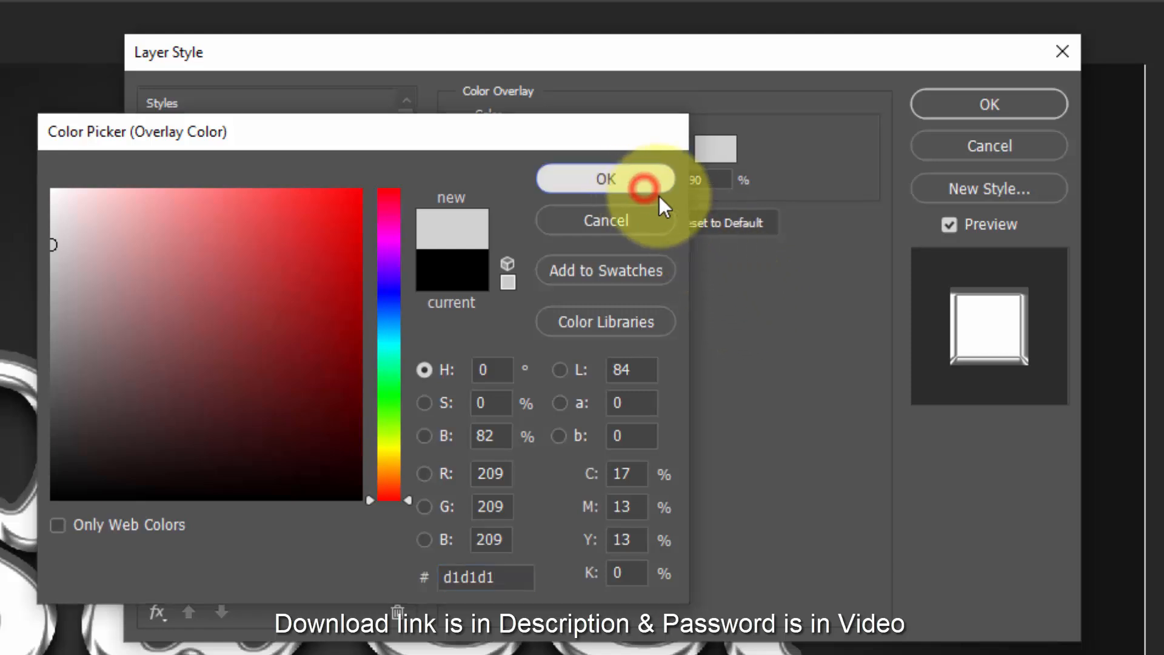
{"action": "left_click", "coordinate": [703, 180]}
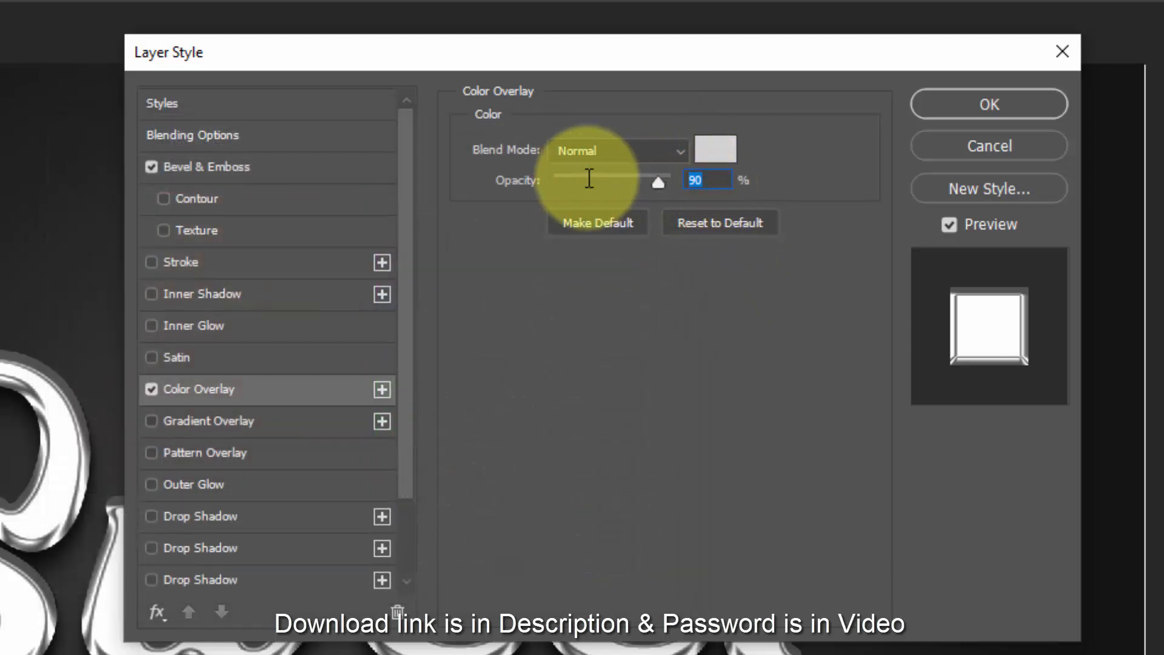
{"action": "type", "text": "100"}
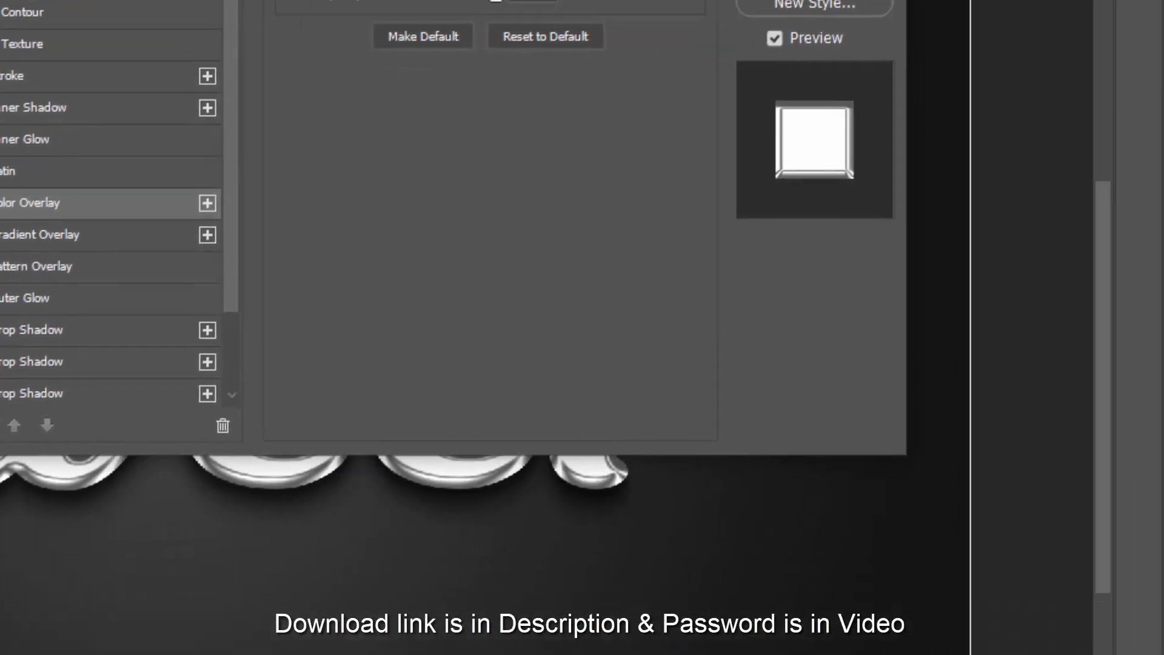
{"action": "left_click", "coordinate": [931, 104]}
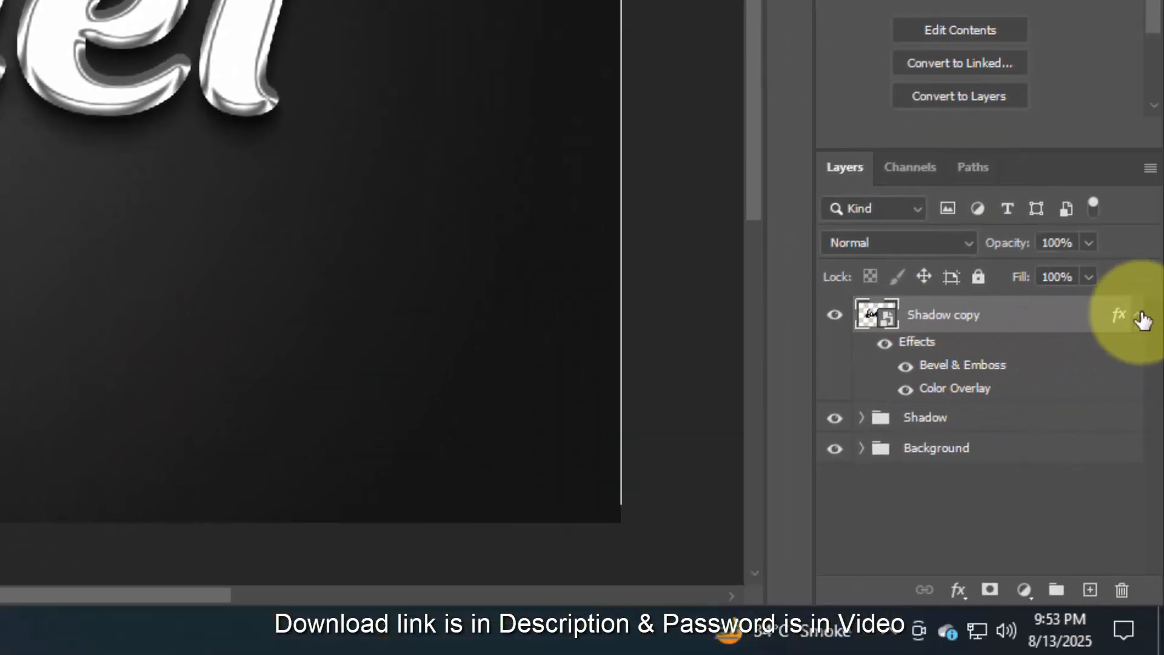
- Rename the Shadow copy layer as Border 1 and duplicate it 21 times while repeating the last transform
{"action": "left_click", "coordinate": [1163, 409]}
{"action": "double_click", "coordinate": [965, 316]}
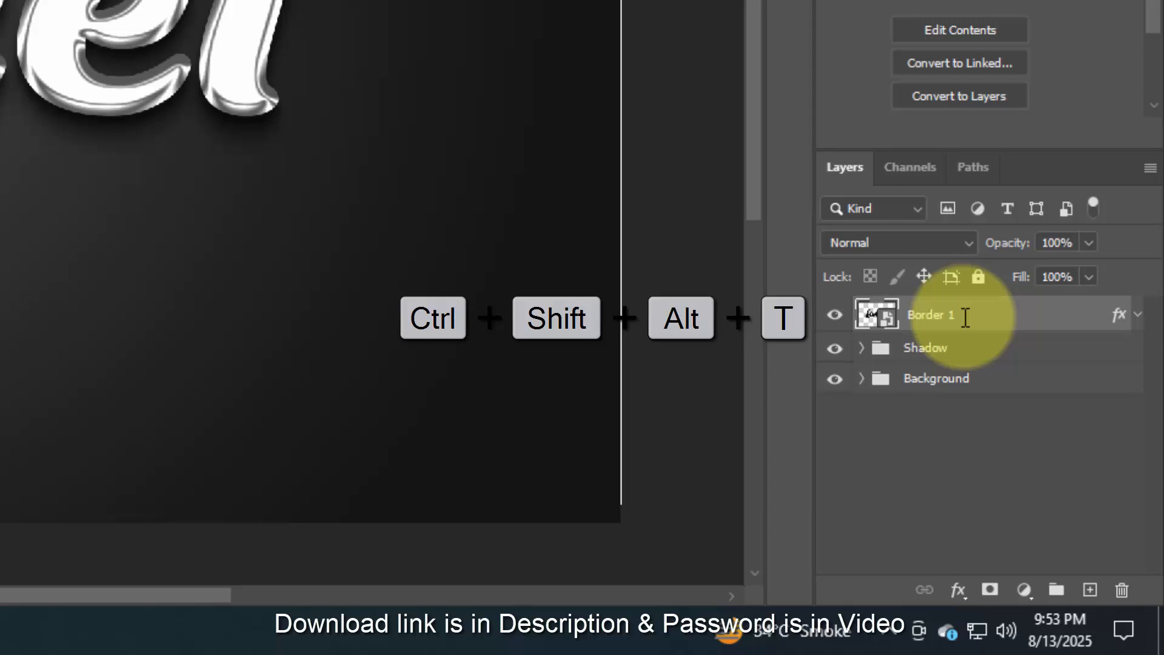
{"action": "key", "text": "ctrl+alt+shift+t"}
{"action": "key", "text": "ctrl+alt+shift+t"}
{"action": "key", "text": "ctrl+alt+shift+t"}
{"action": "key", "text": "ctrl+alt+shift+t"}
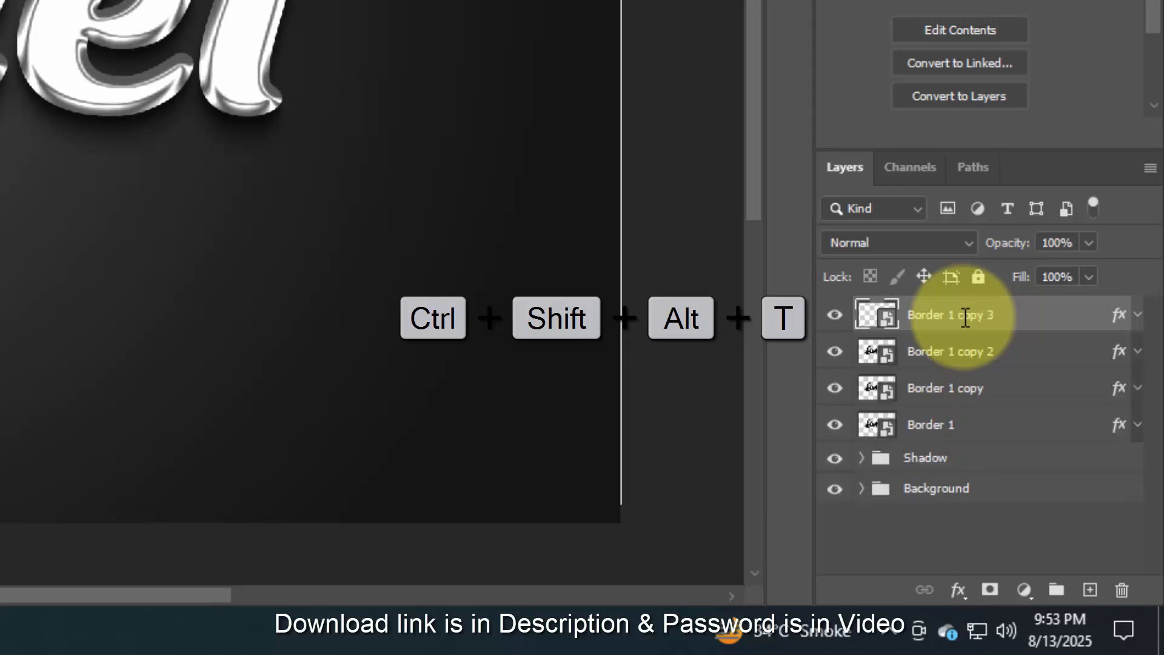
{"action": "key", "text": "ctrl+alt+shift+t"}
{"action": "key", "text": "ctrl+alt+shift+t"}
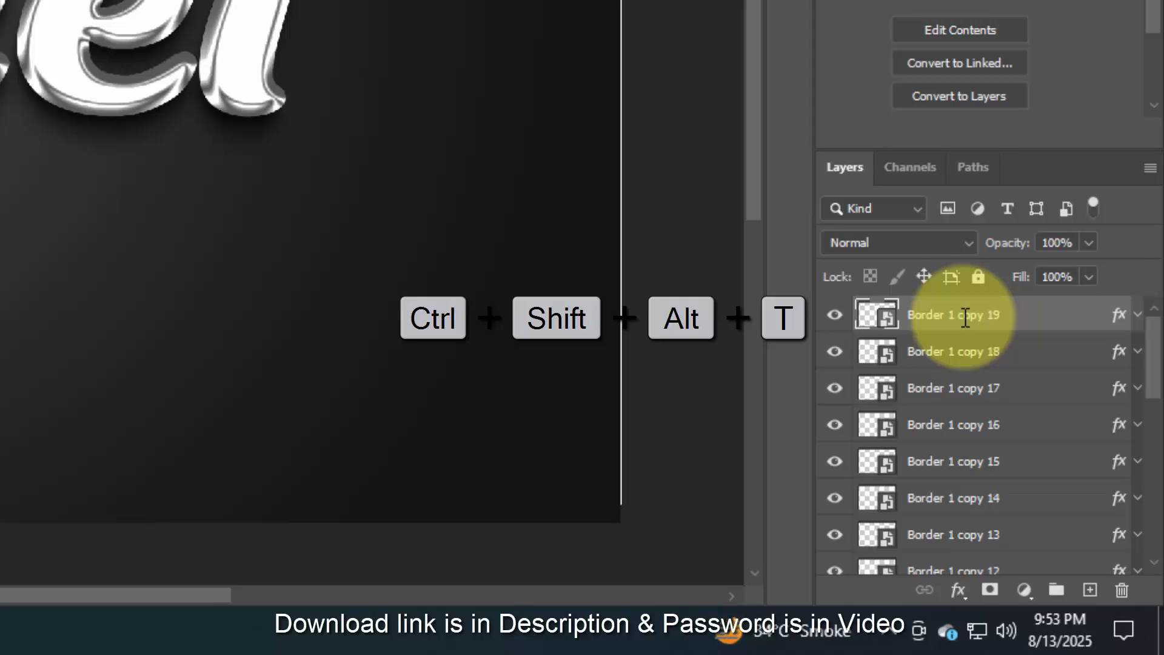
{"action": "key", "text": "ctrl+shift+alt+t"}
- Group the layers from Border 1 copy 20 down to Border 1 and name the group Border 1
{"action": "left_click", "coordinate": [995, 355], "text": "shift"}
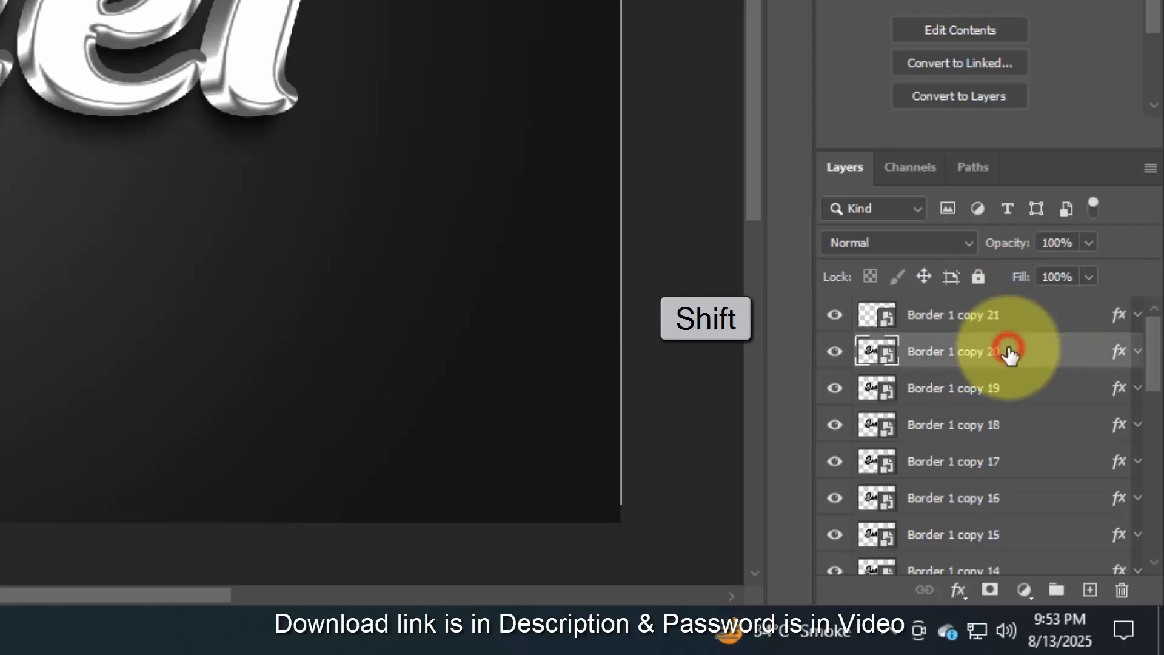
{"action": "scroll", "coordinate": [1014, 388], "scroll_direction": "down", "scroll_amount": 3}
{"action": "scroll", "coordinate": [1014, 388], "scroll_direction": "down", "scroll_amount": 5}
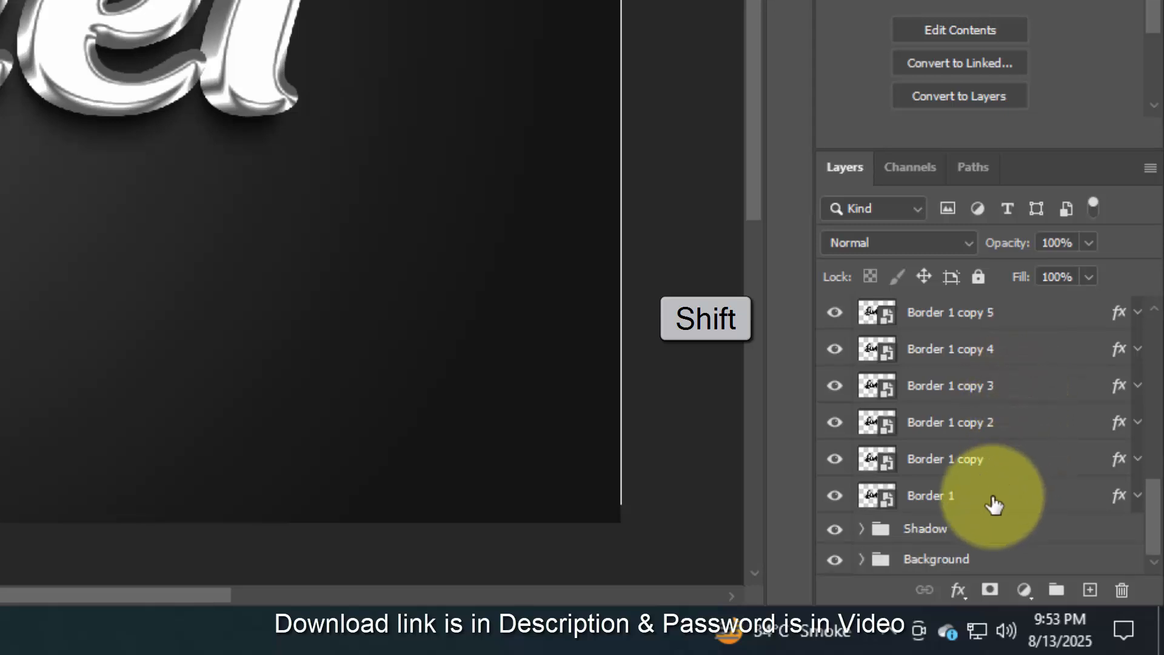
{"action": "left_click", "coordinate": [993, 498], "text": "shift"}
{"action": "left_click", "coordinate": [1055, 590]}
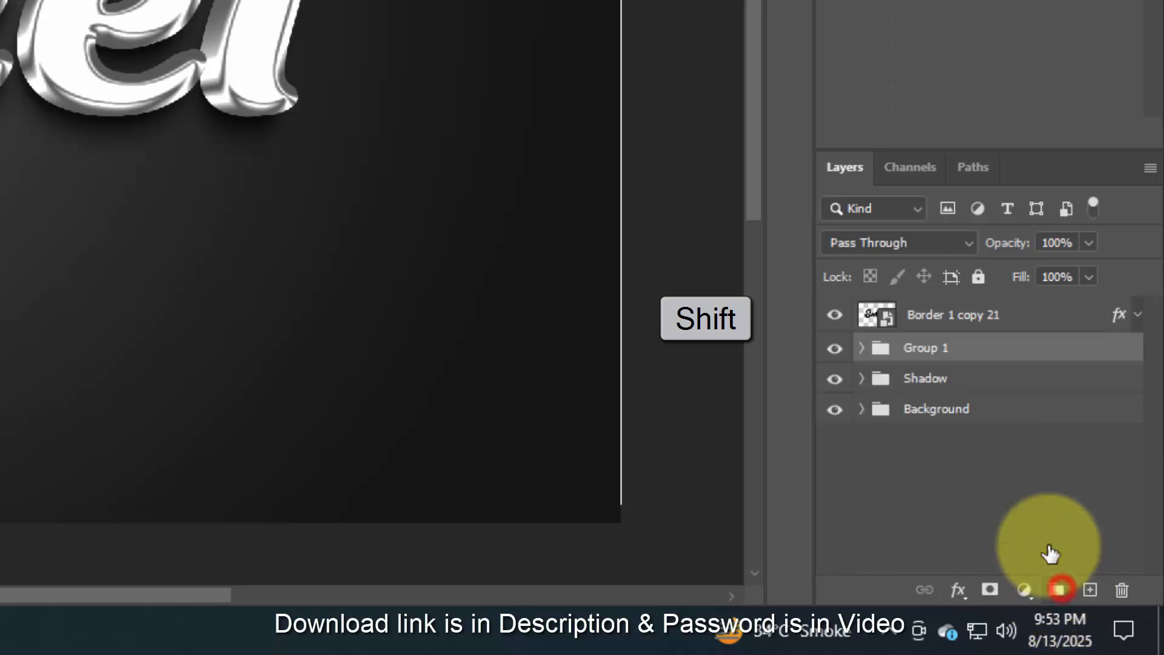
{"action": "double_click", "coordinate": [940, 351]}
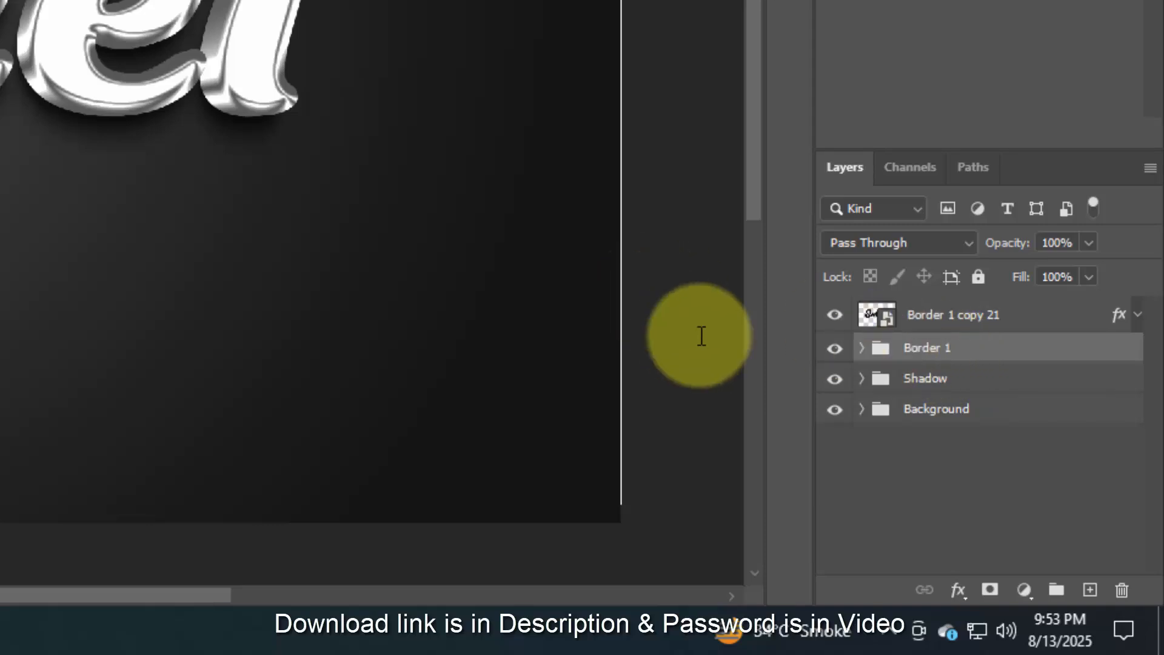
- Hide the Border 1 copy 21 layer and open the blending options of the Border 1 group
{"action": "left_click", "coordinate": [841, 319]}
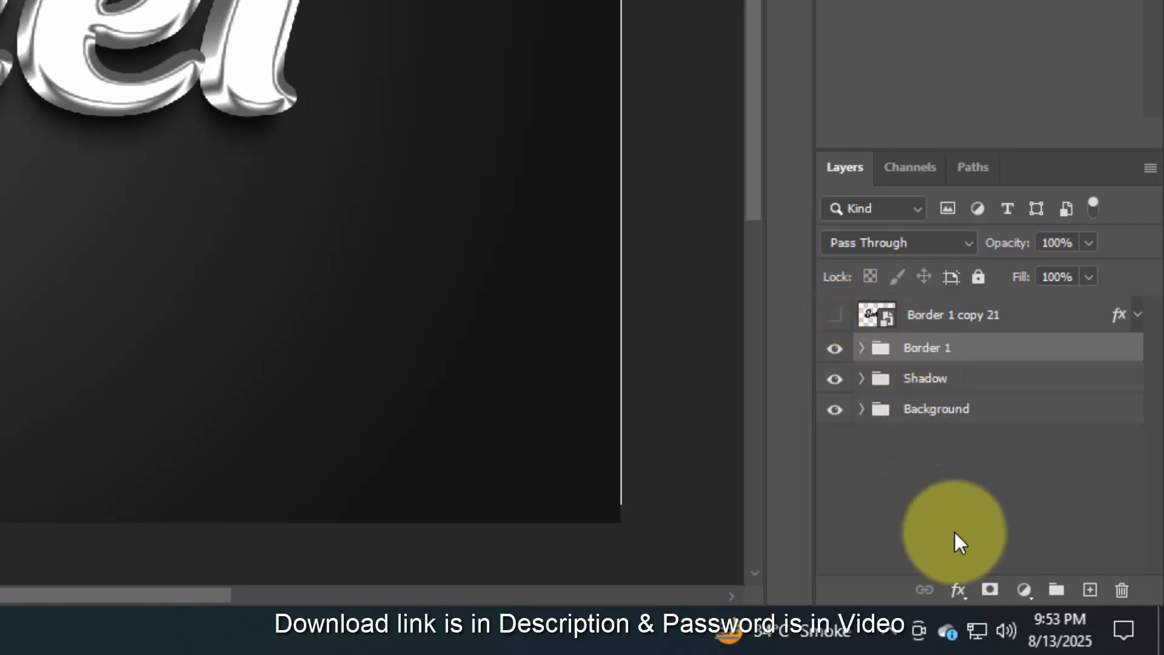
{"action": "left_click", "coordinate": [958, 589]}
{"action": "left_click", "coordinate": [998, 352]}
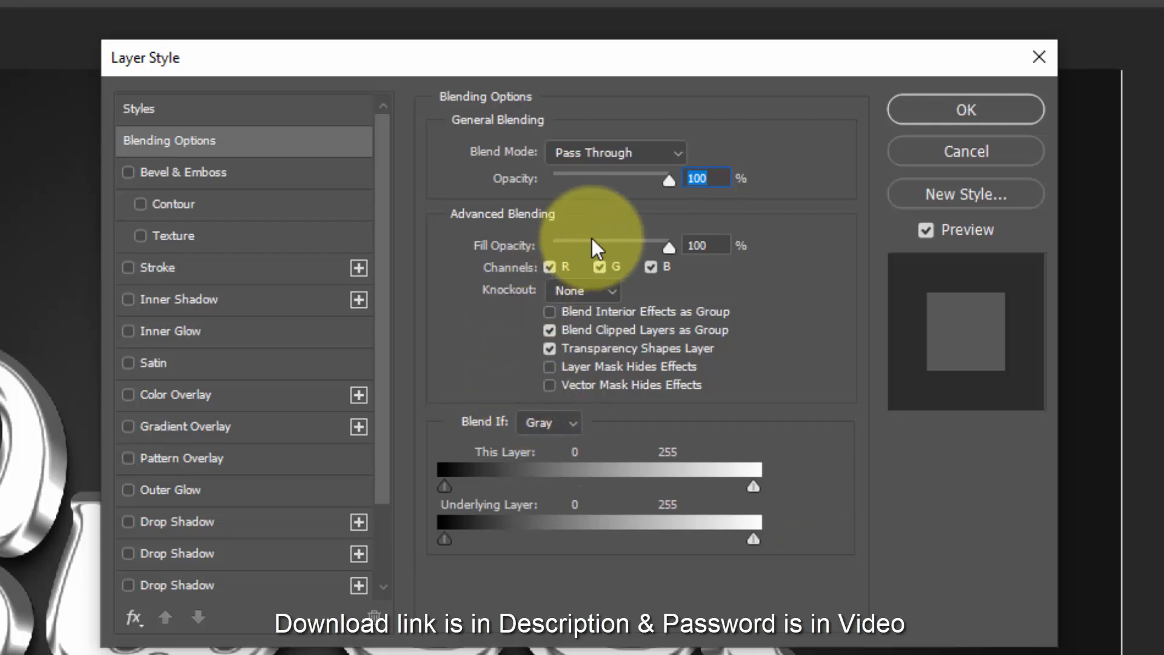
{"action": "left_click", "coordinate": [706, 244]}
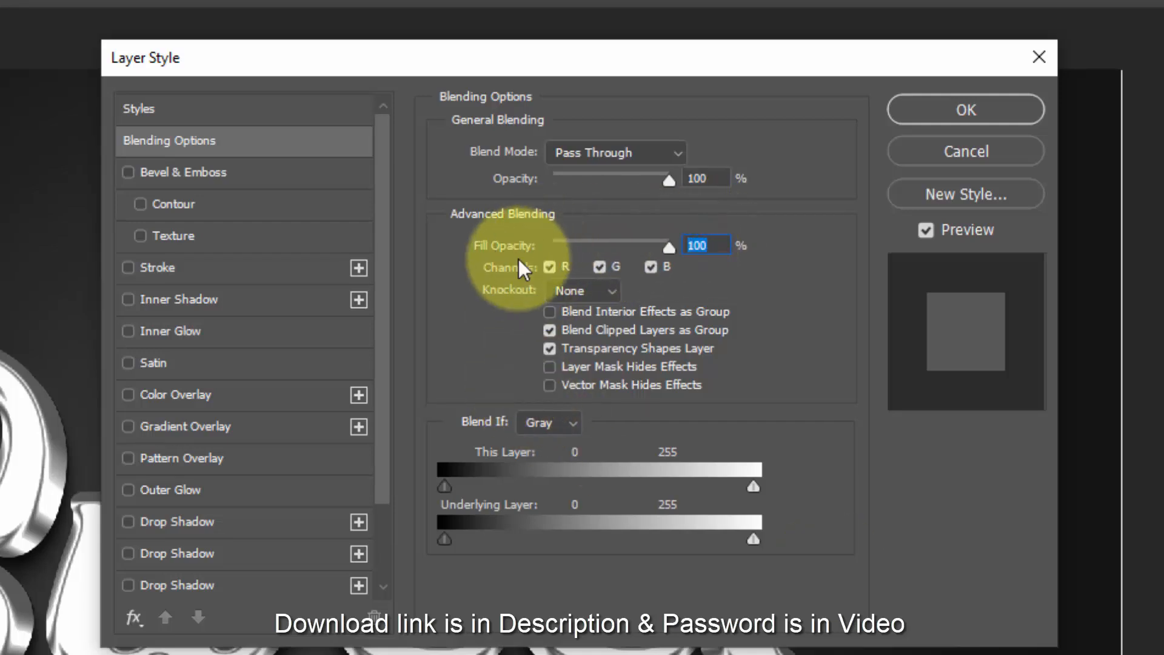
- Add an Inner Glow to the Border 1 group with 36% opacity and the white colour ffffff
{"action": "left_click", "coordinate": [207, 335]}
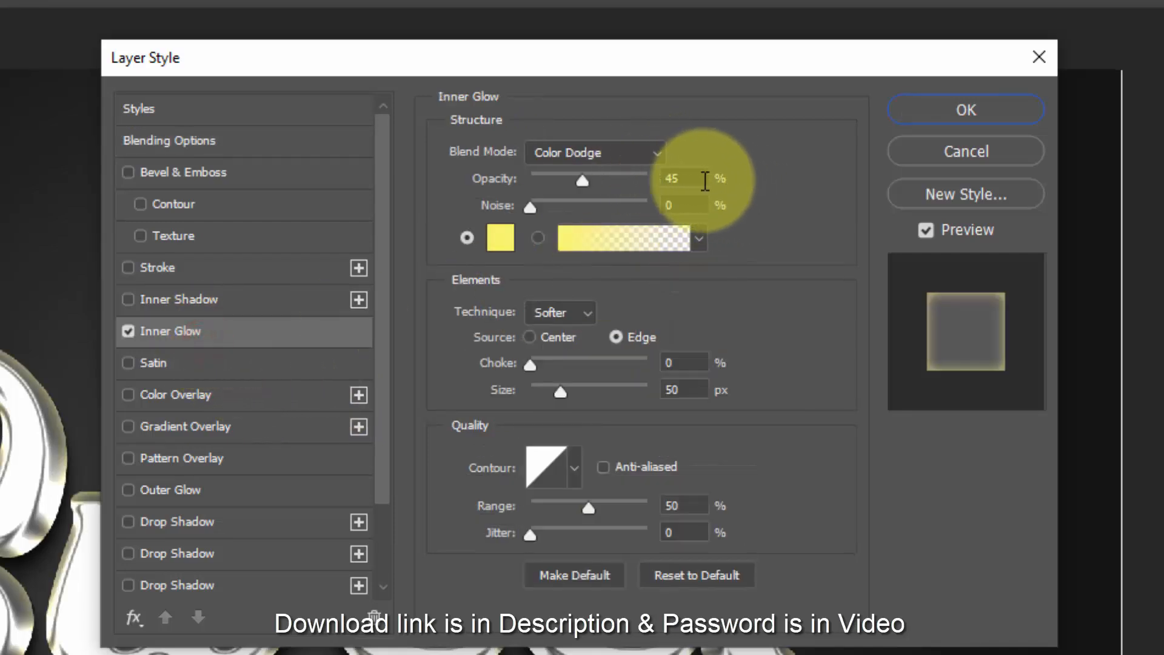
{"action": "left_click", "coordinate": [689, 178]}
{"action": "type", "text": "36"}
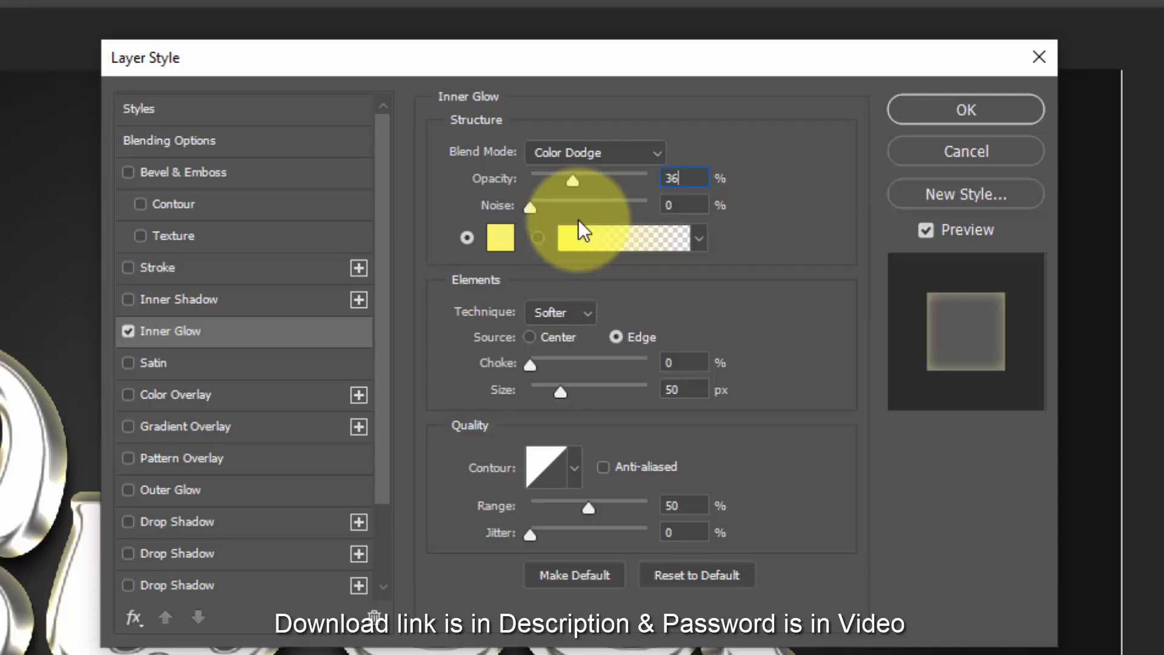
{"action": "left_click", "coordinate": [498, 238]}
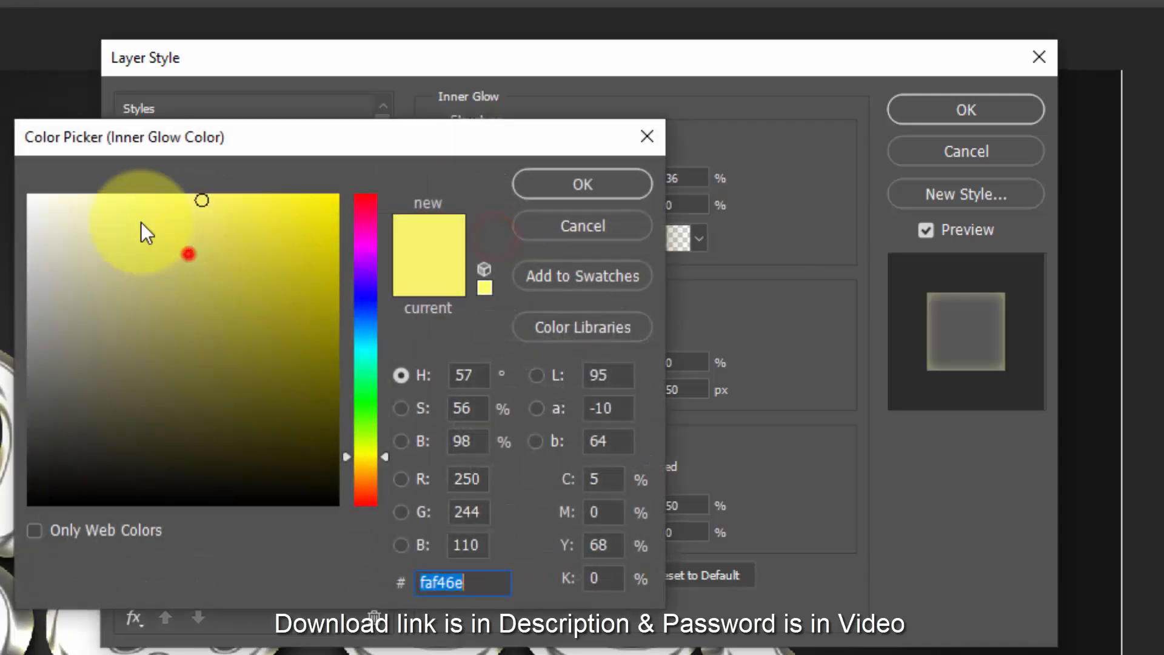
{"action": "type", "text": "ffffff"}
{"action": "left_click", "coordinate": [592, 185]}
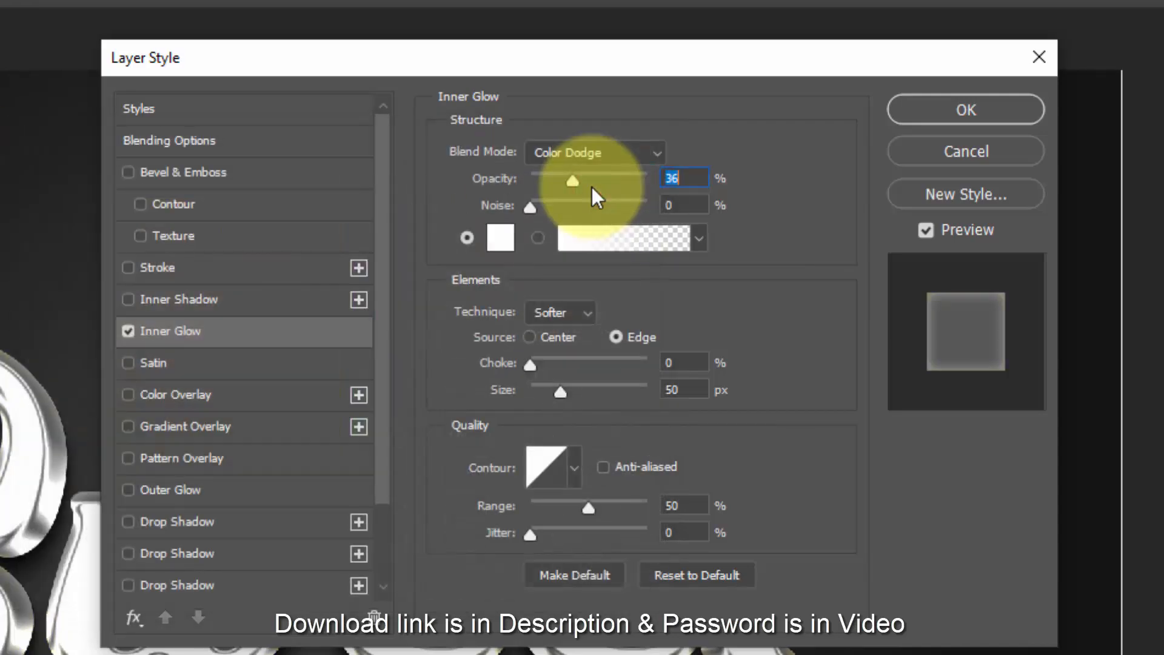
- Set the Inner Glow's source to Center, with 8% choke and a size of 27 px
{"action": "left_click", "coordinate": [562, 338]}
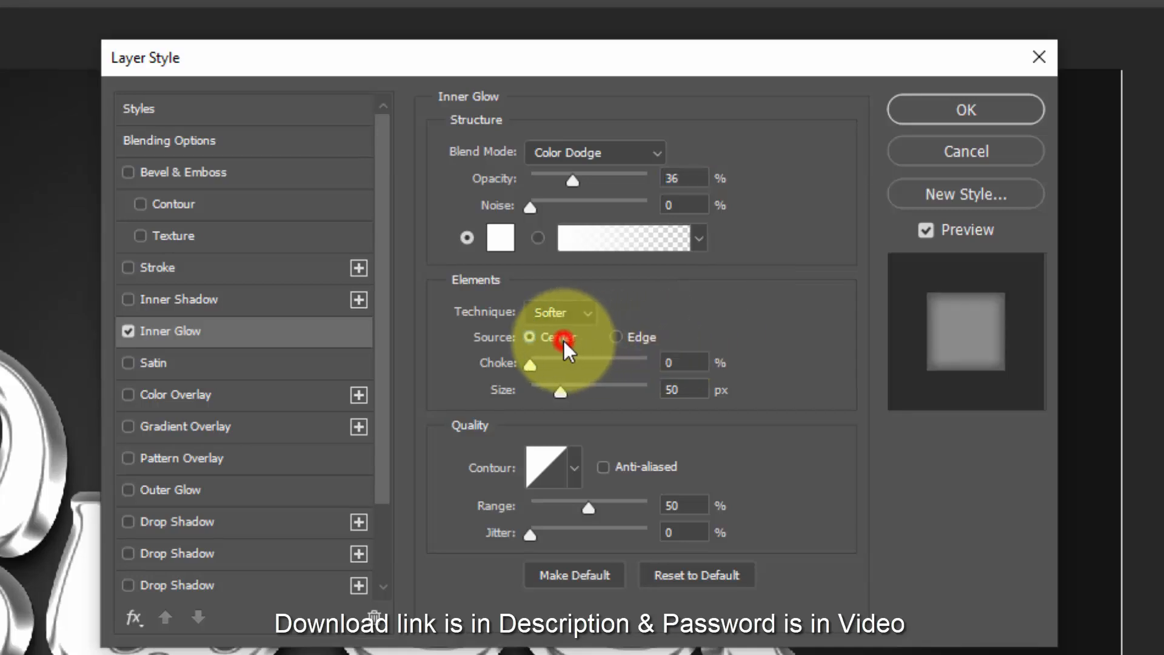
{"action": "left_click", "coordinate": [679, 362]}
{"action": "type", "text": "8"}
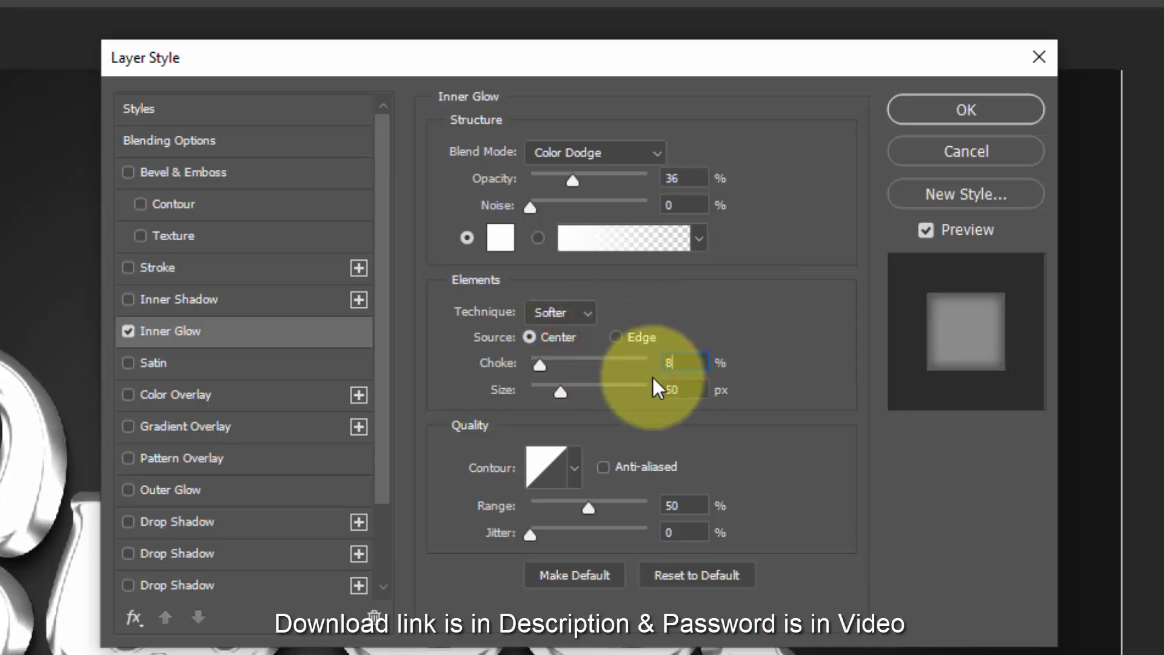
{"action": "left_click", "coordinate": [683, 390]}
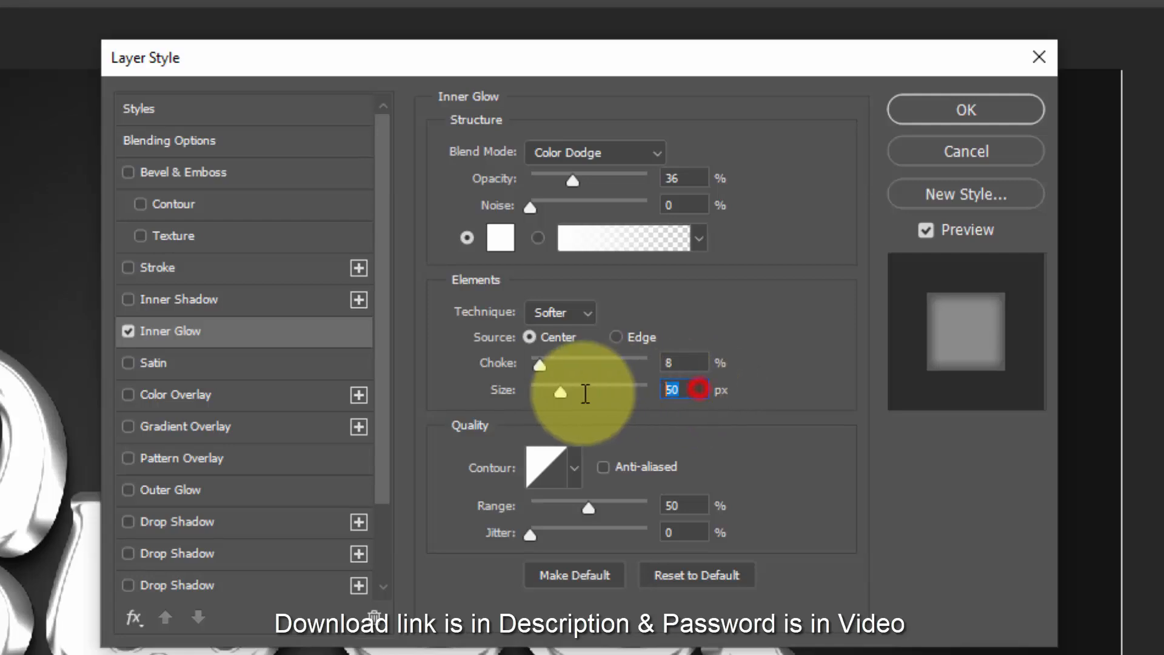
{"action": "type", "text": "27"}
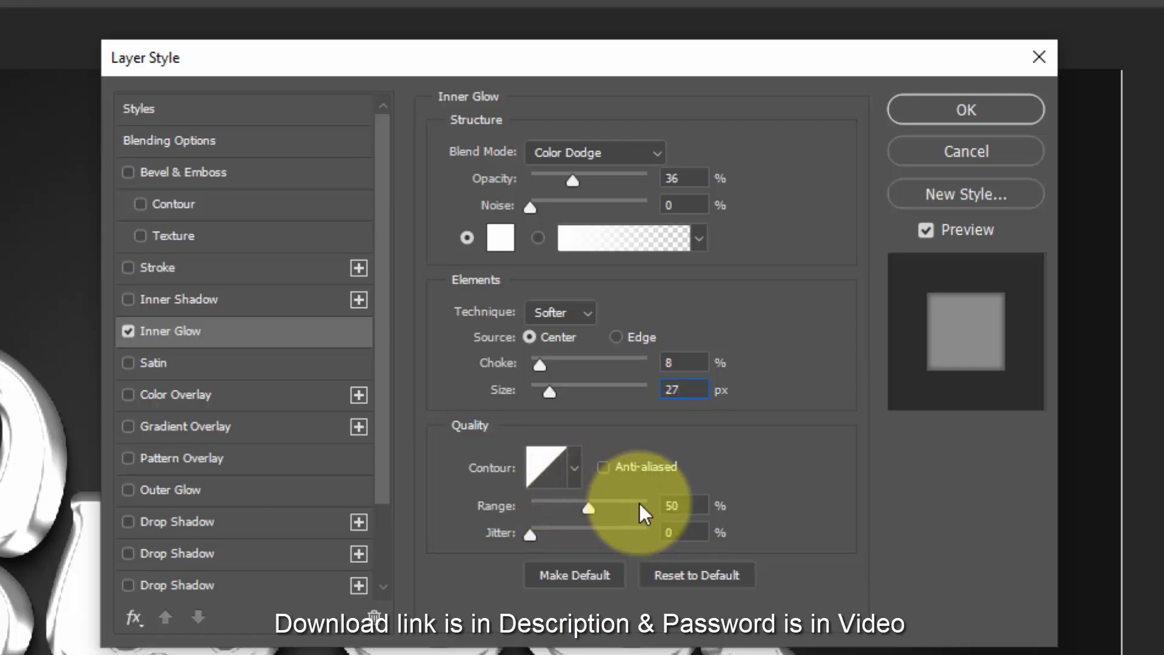
- Set the Inner Glow's contour to the Cone preset, with a range of 64% and a jitter of 14%
{"action": "left_click", "coordinate": [561, 471]}
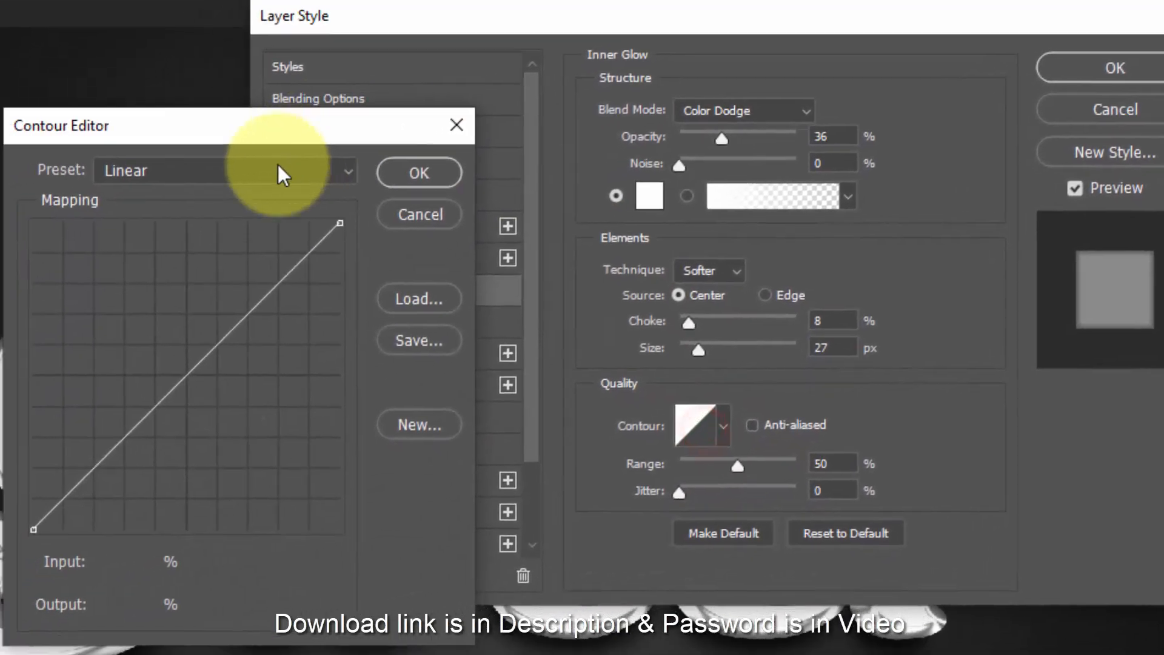
{"action": "left_click", "coordinate": [300, 162]}
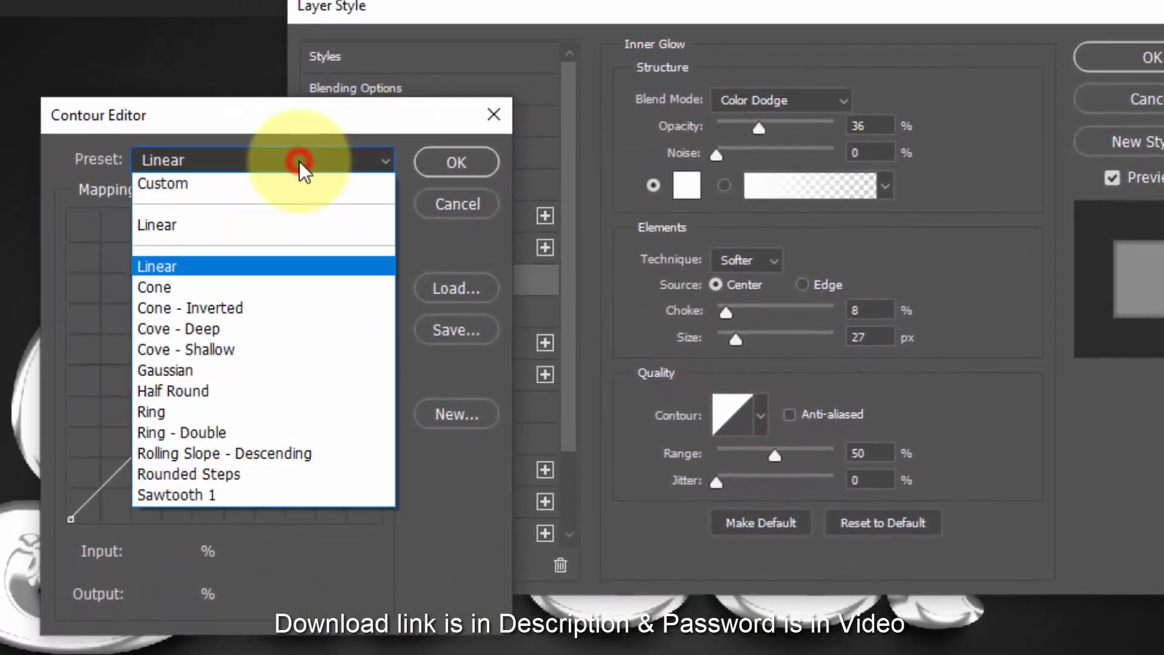
{"action": "left_click", "coordinate": [301, 288]}
{"action": "left_click", "coordinate": [454, 173]}
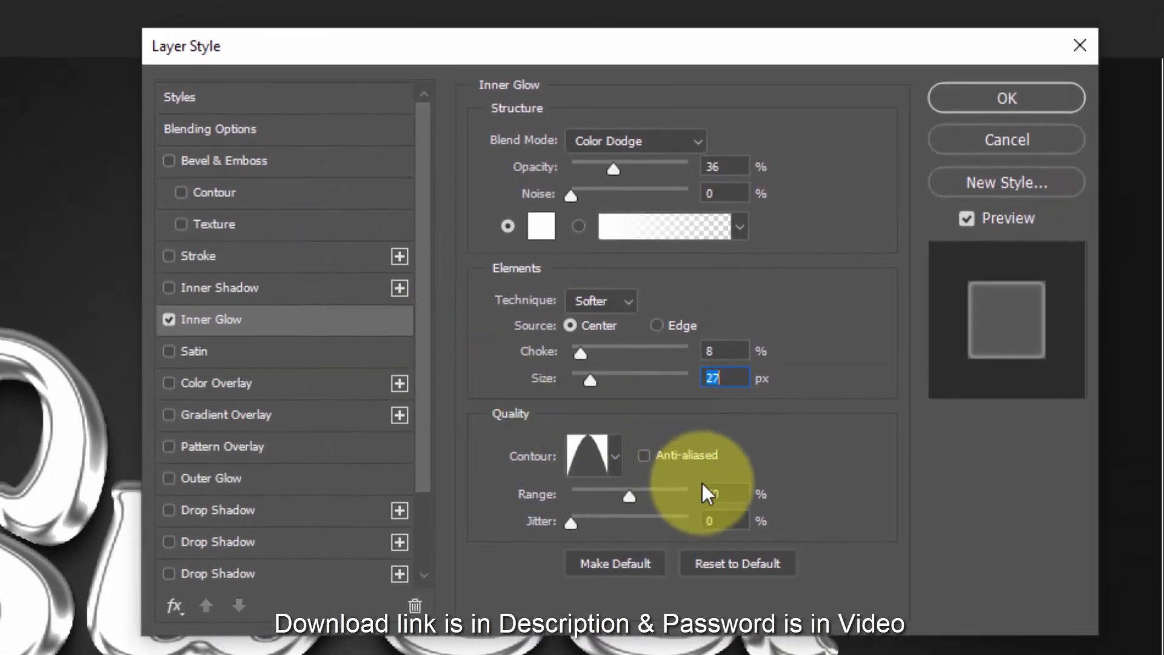
{"action": "double_click", "coordinate": [709, 494]}
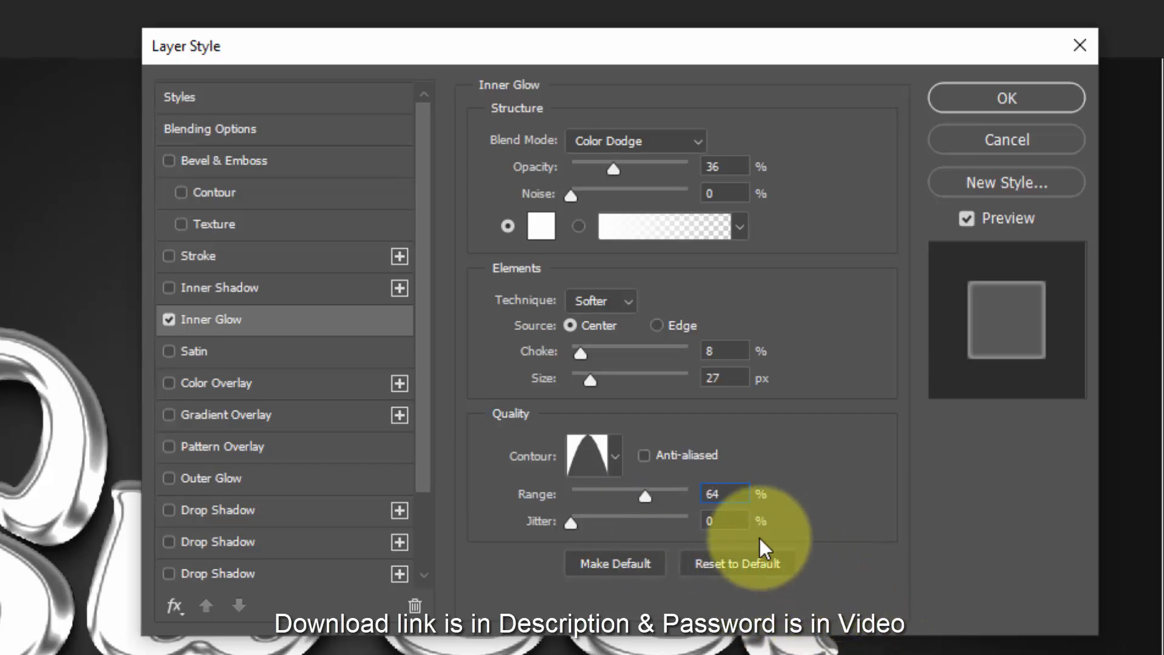
{"action": "double_click", "coordinate": [734, 520]}
{"action": "type", "text": "14"}
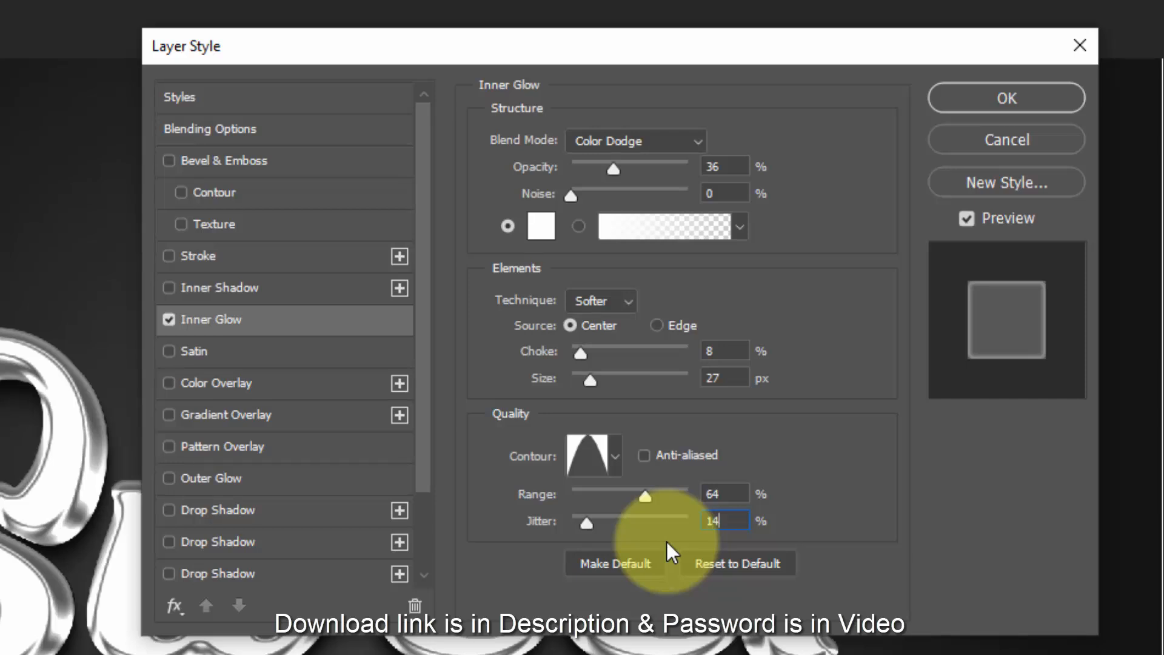
- Add a Color Overlay to the Border 1 group in Linear Burn mode with the colour ffa758, and apply the layer style
{"action": "left_click", "coordinate": [265, 381]}
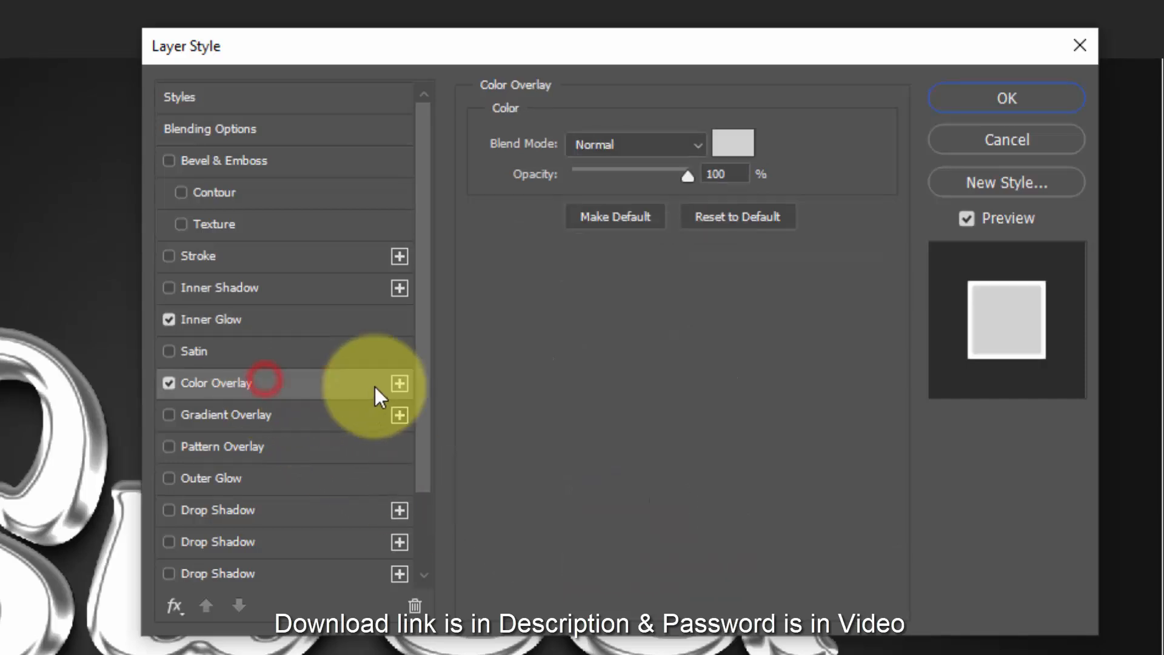
{"action": "left_click", "coordinate": [631, 151]}
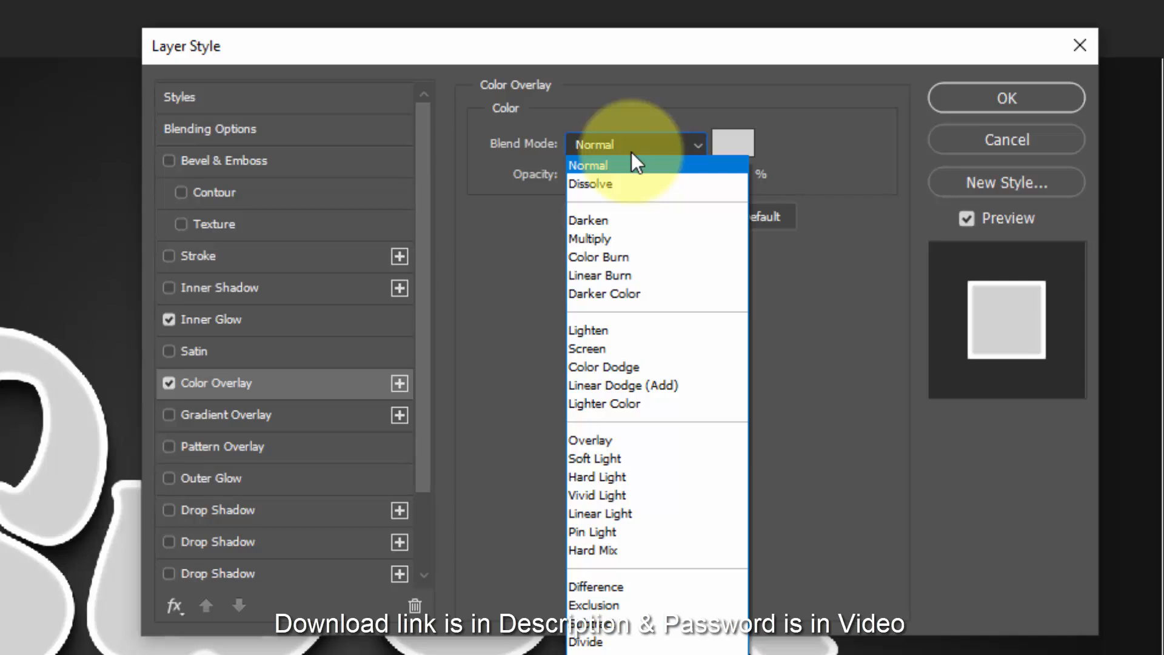
{"action": "left_click", "coordinate": [630, 275]}
{"action": "left_click", "coordinate": [734, 146]}
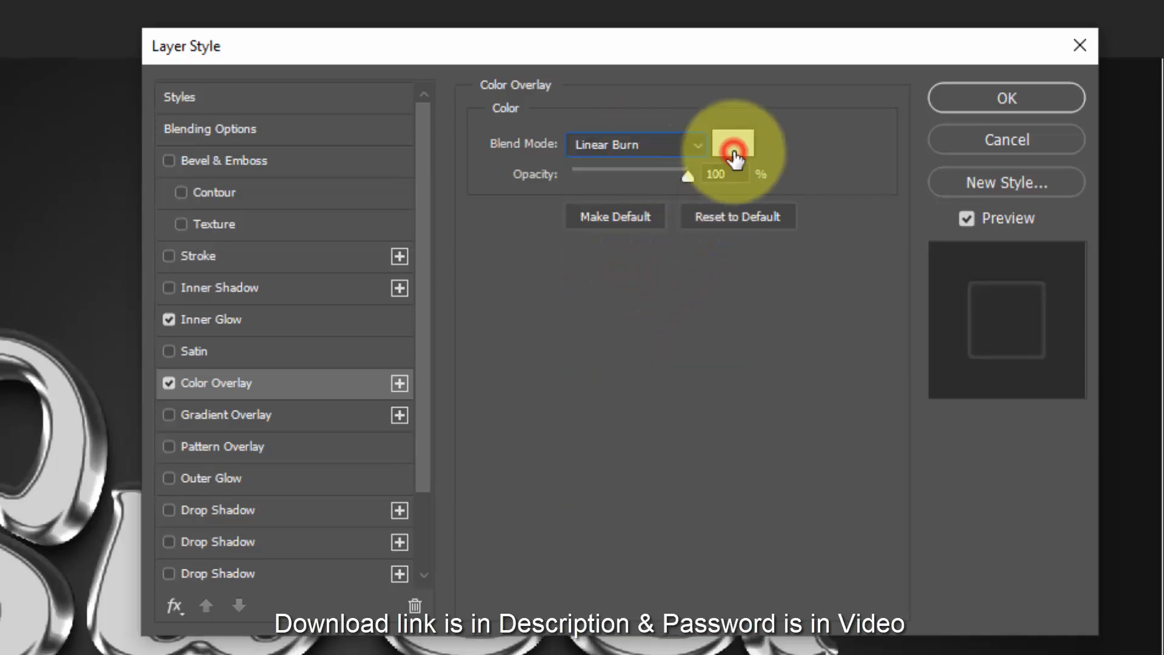
{"action": "type", "text": "f"}
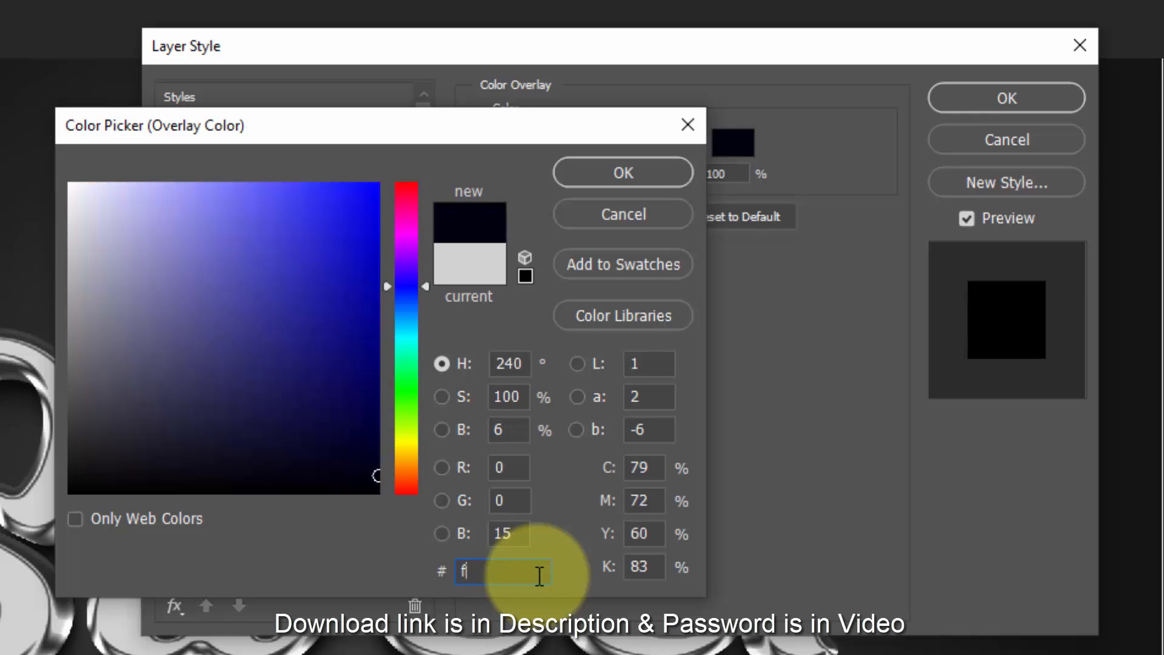
{"action": "type", "text": "fa7"}
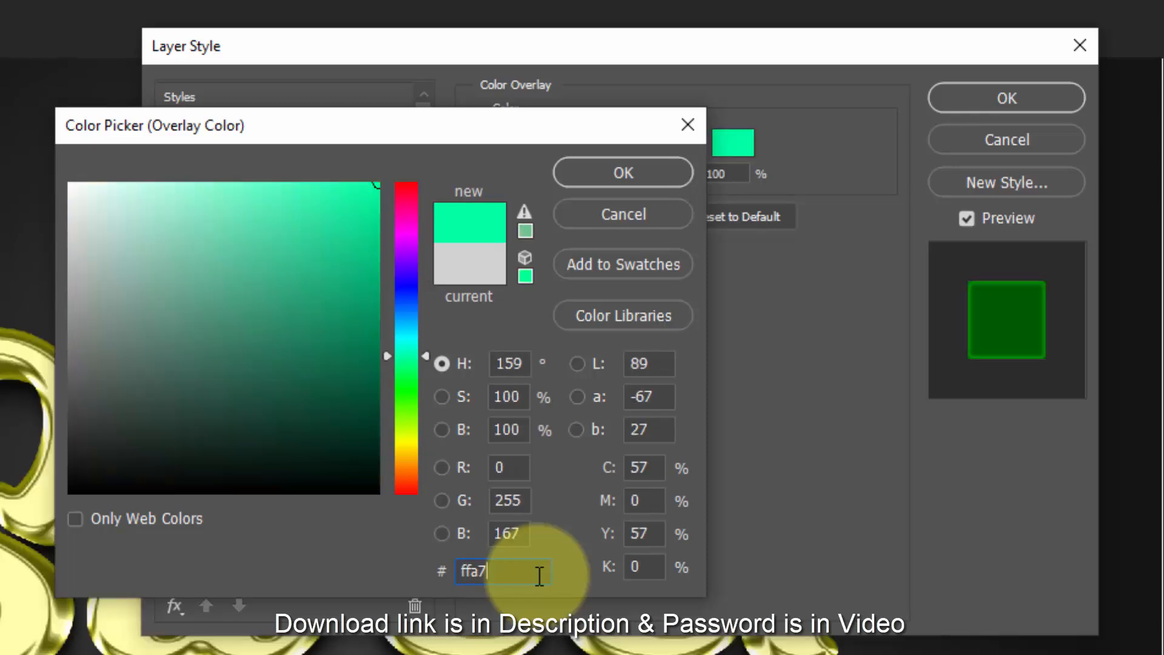
{"action": "type", "text": "58"}
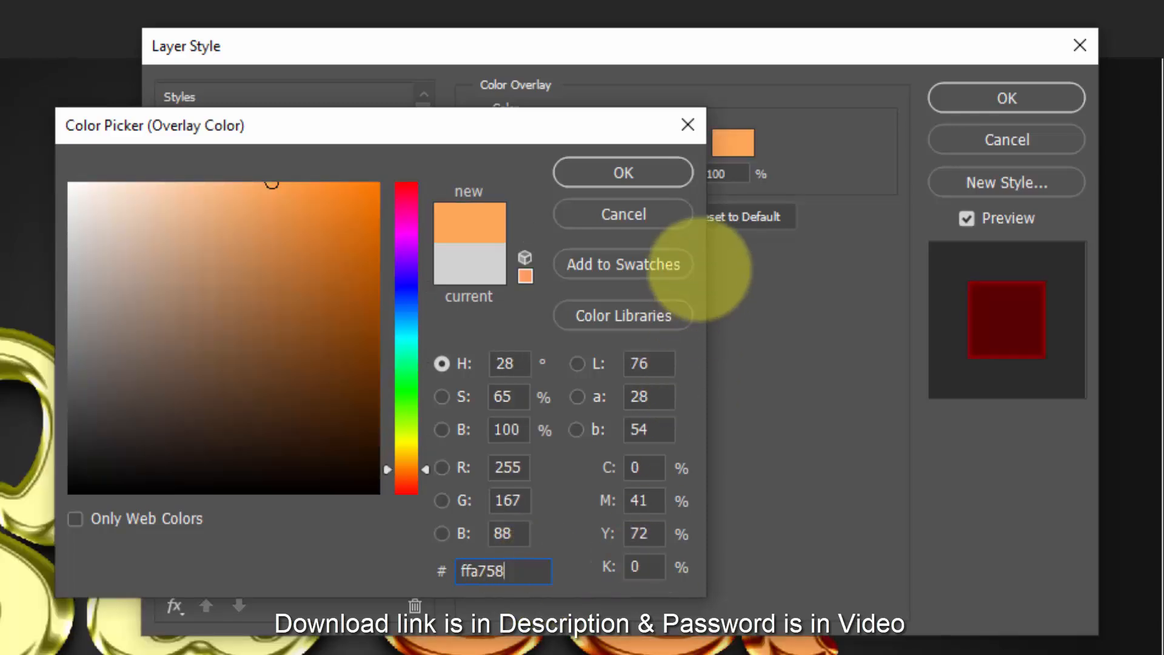
{"action": "left_click", "coordinate": [643, 173]}
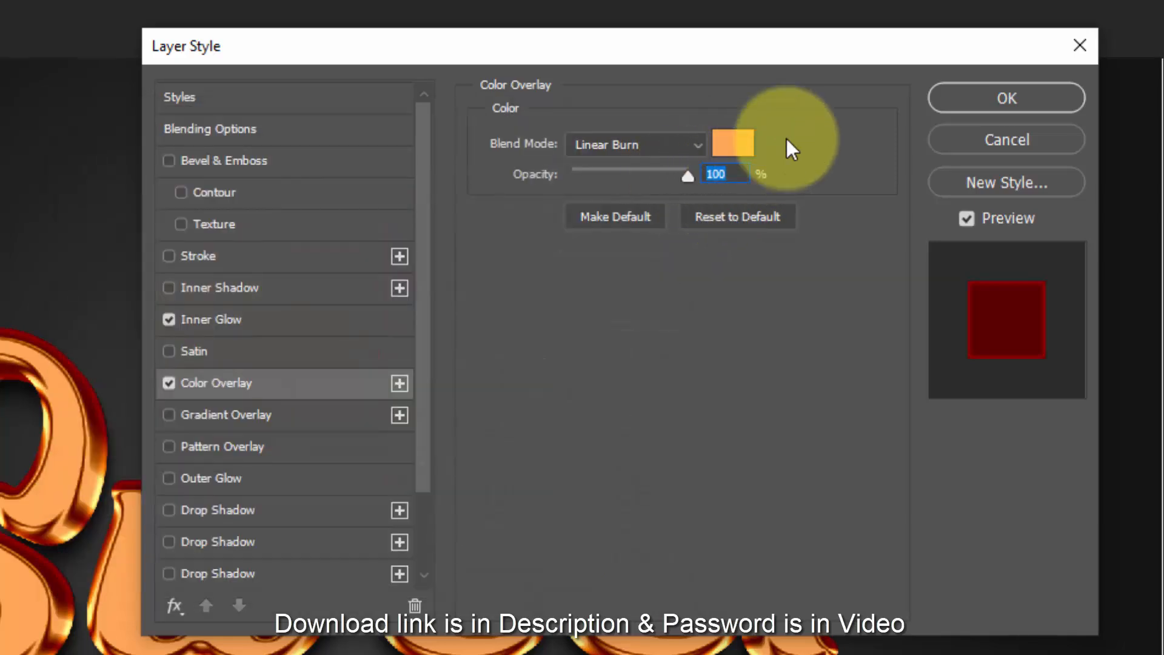
{"action": "left_click", "coordinate": [984, 98]}
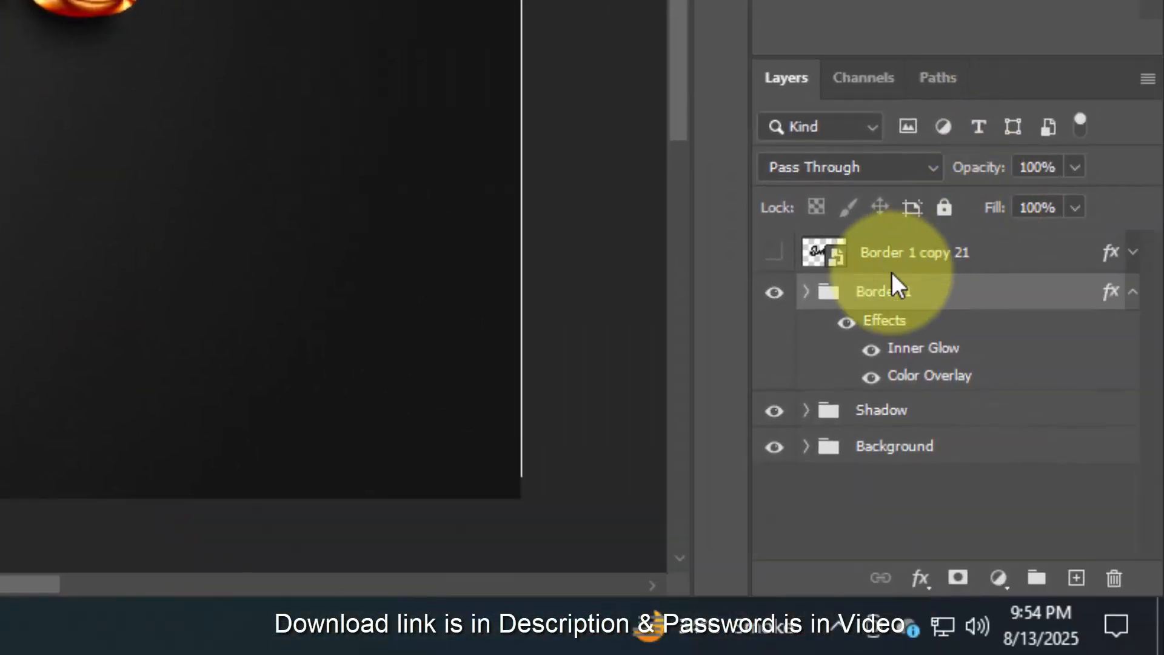
- Collapse the Border 1 group's effects list, then show and select the Border 1 copy 21 layer
{"action": "left_click", "coordinate": [1133, 293]}
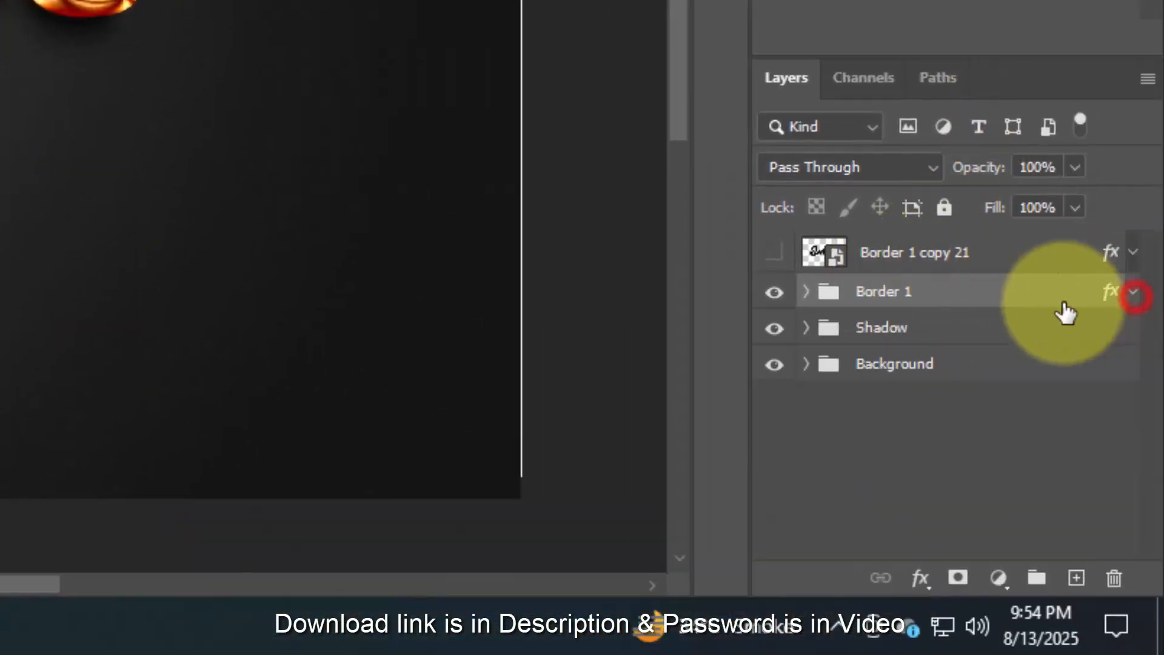
{"action": "left_click", "coordinate": [777, 253]}
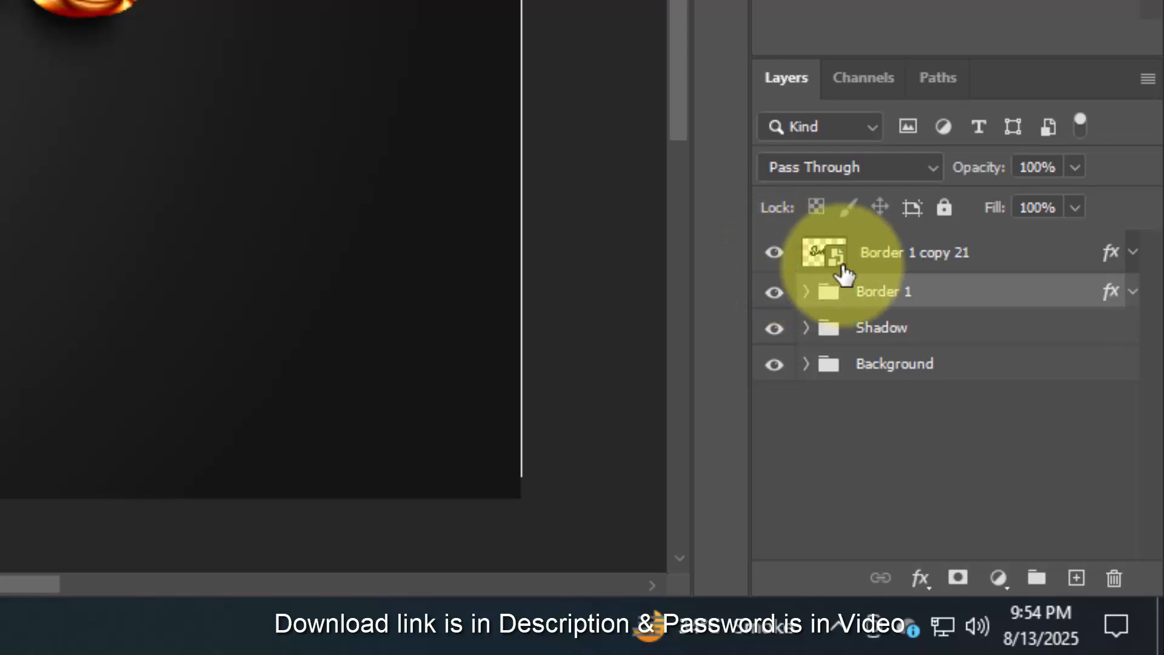
{"action": "left_click", "coordinate": [1025, 260]}
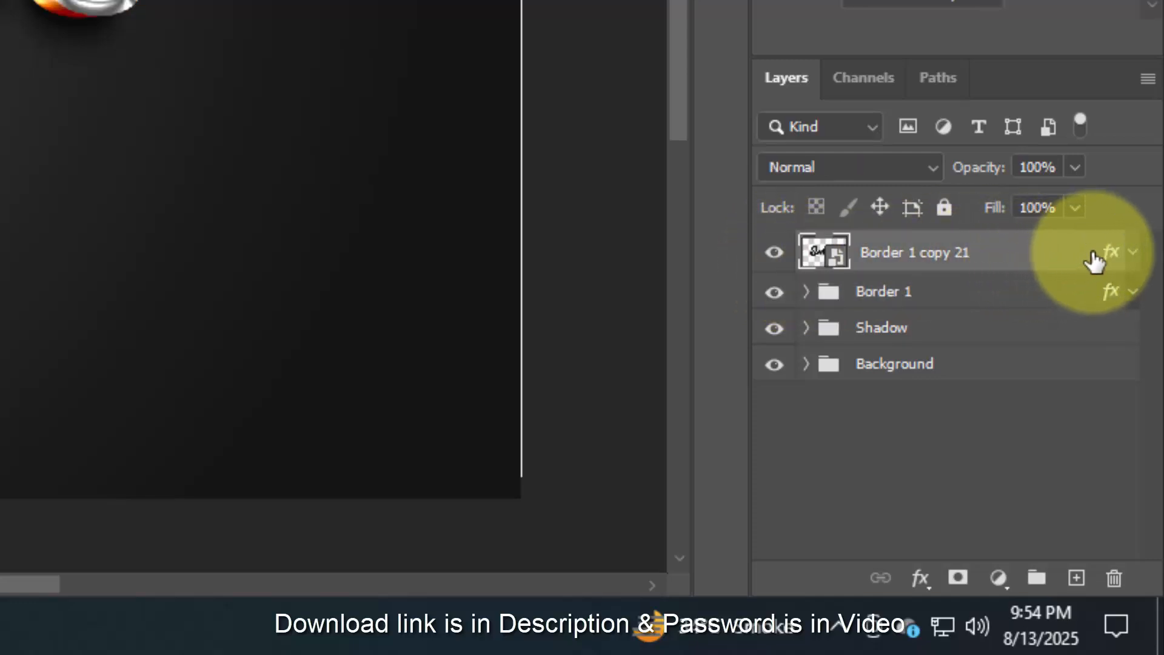
- Examine the Bevel & Emboss settings and the Color Overlay colour in the Border 1 copy 21 layer's style
{"action": "left_click", "coordinate": [1112, 253]}
{"action": "double_click", "coordinate": [1112, 255]}
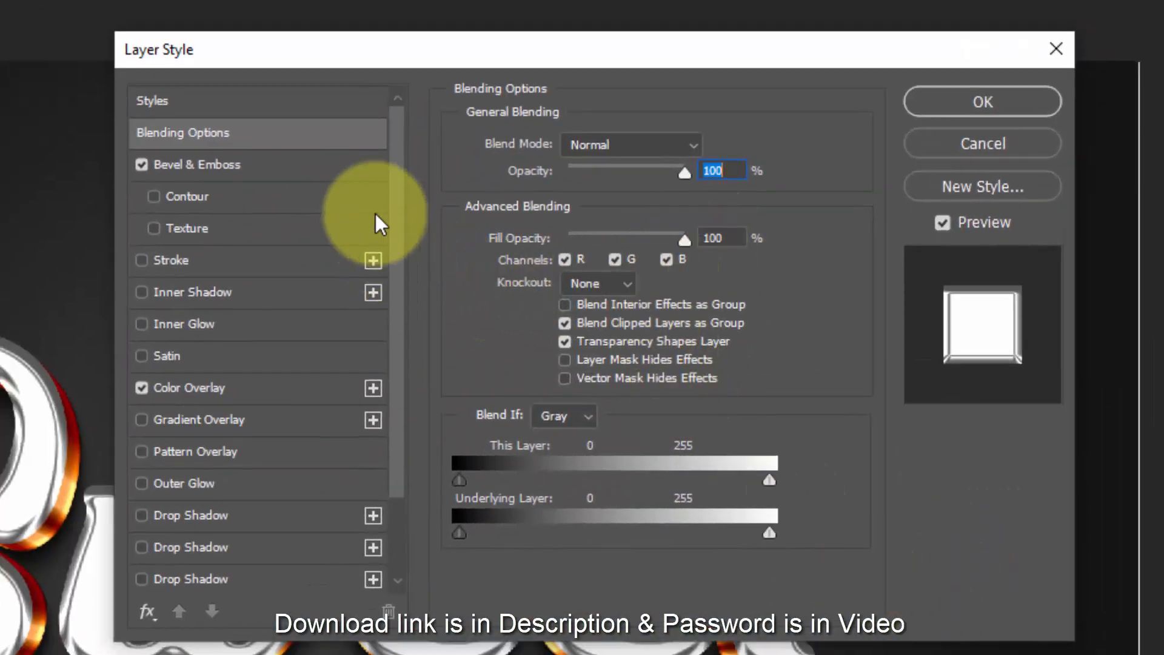
{"action": "left_click", "coordinate": [202, 167]}
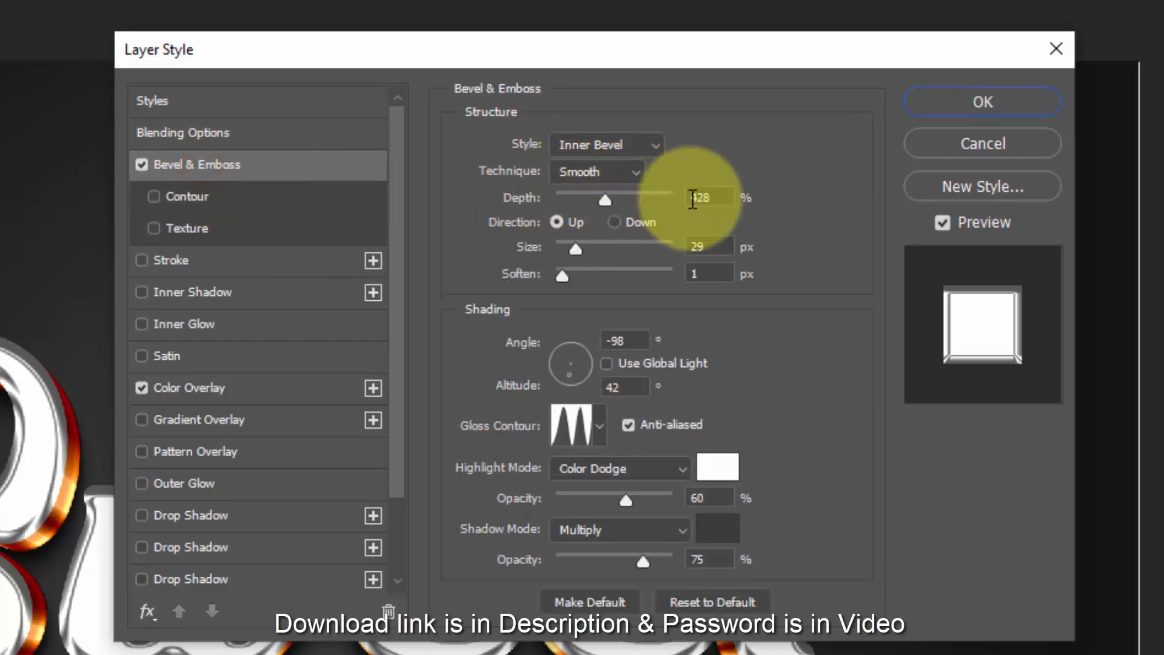
{"action": "left_click", "coordinate": [719, 197]}
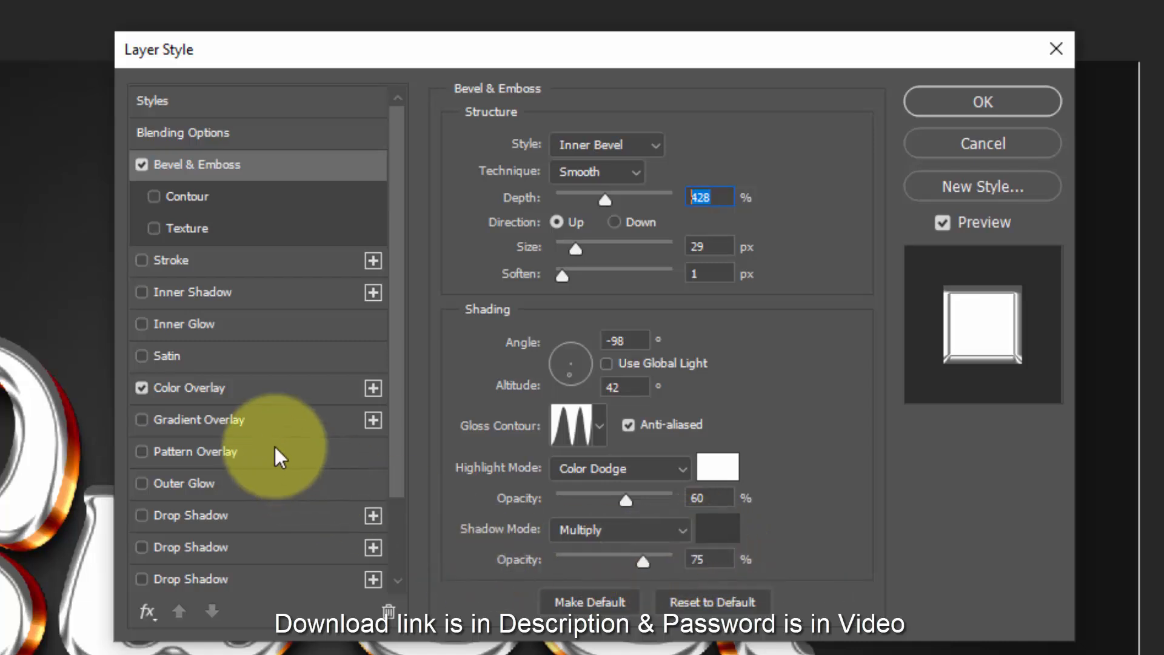
{"action": "left_click", "coordinate": [254, 395]}
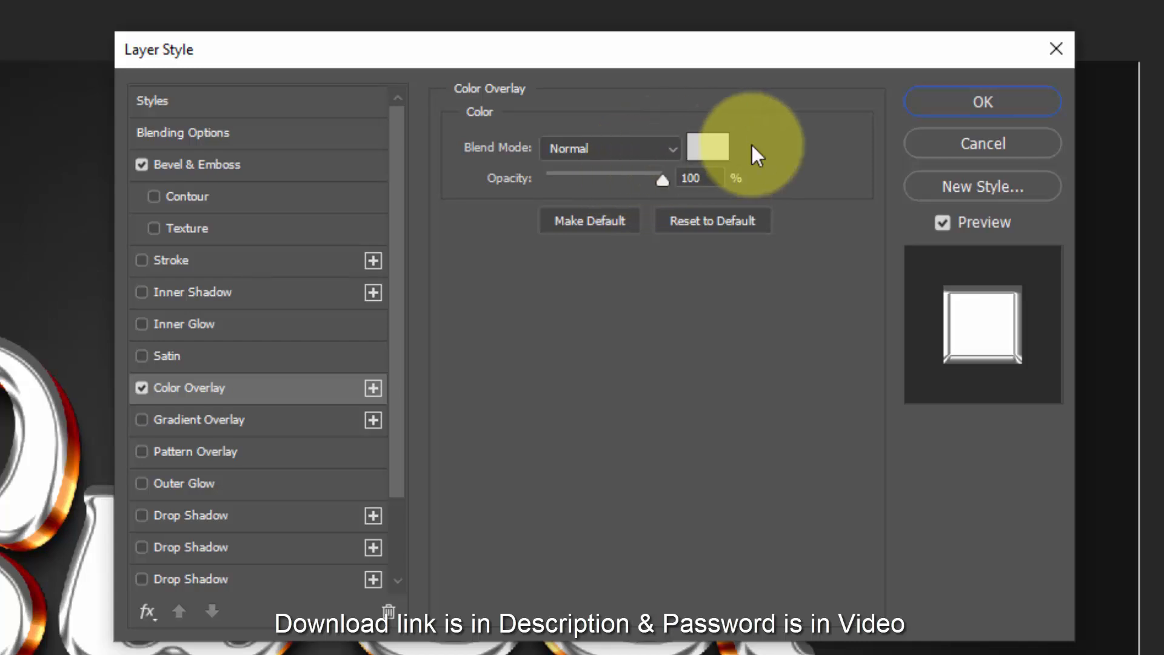
{"action": "left_click", "coordinate": [723, 157]}
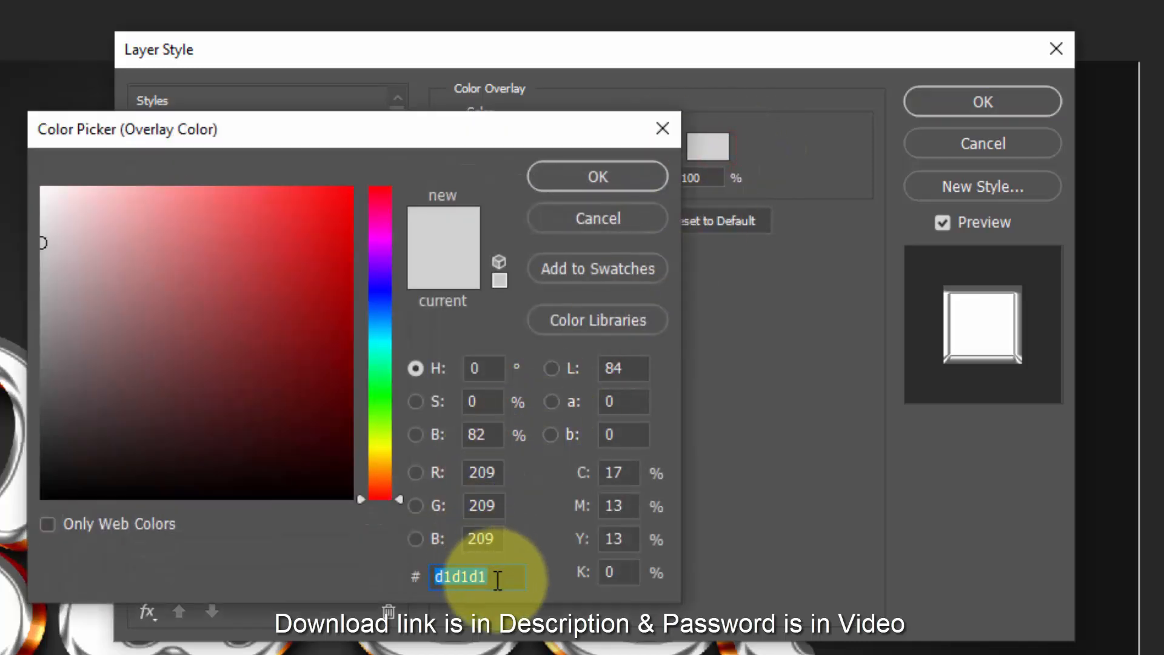
{"action": "left_click", "coordinate": [639, 181]}
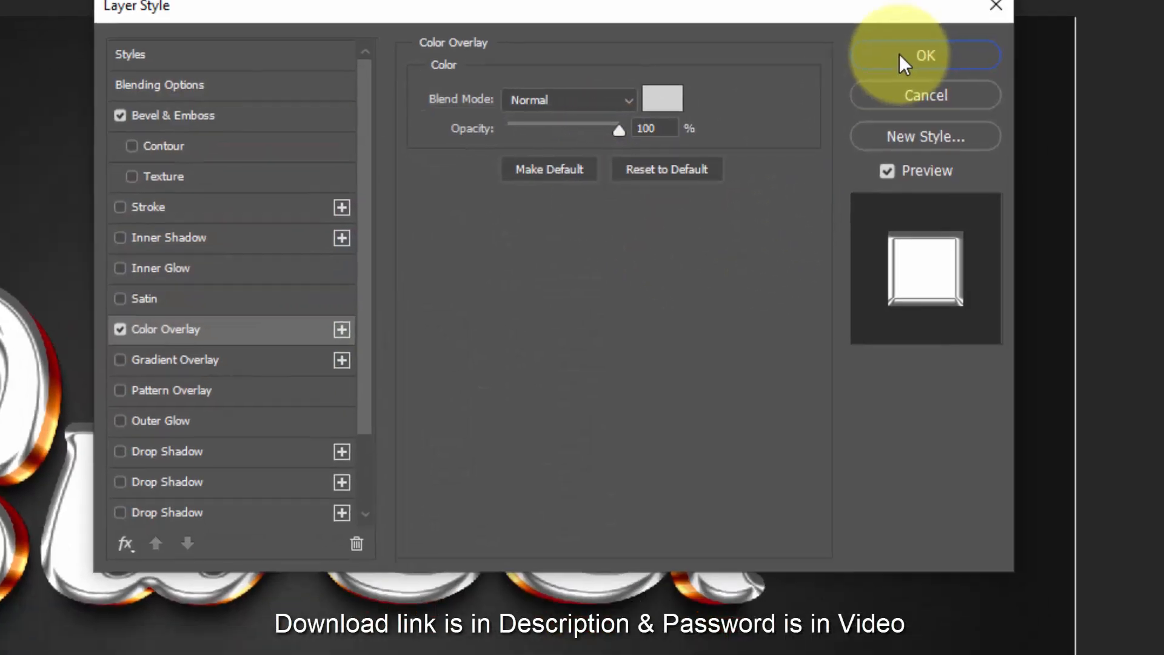
{"action": "left_click", "coordinate": [901, 55]}
- Repeat the last transform on duplicates of the Border 1 copy 21 layer, up to Border 1 copy 41
{"action": "key", "text": "ctrl+shift+alt+t"}
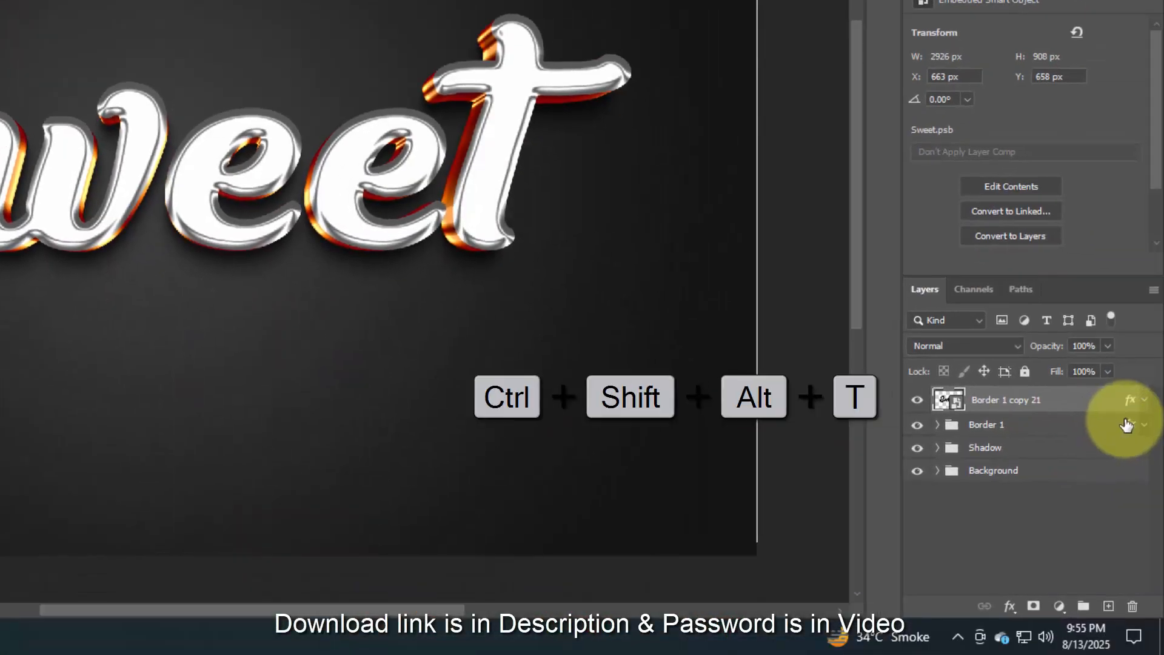
{"action": "key", "text": "ctrl+shift+alt+t"}
{"action": "key", "text": "ctrl+shift+alt+t"}
{"action": "key", "text": "ctrl+shift+alt+t"}
{"action": "key", "text": "ctrl+shift+alt+t"}
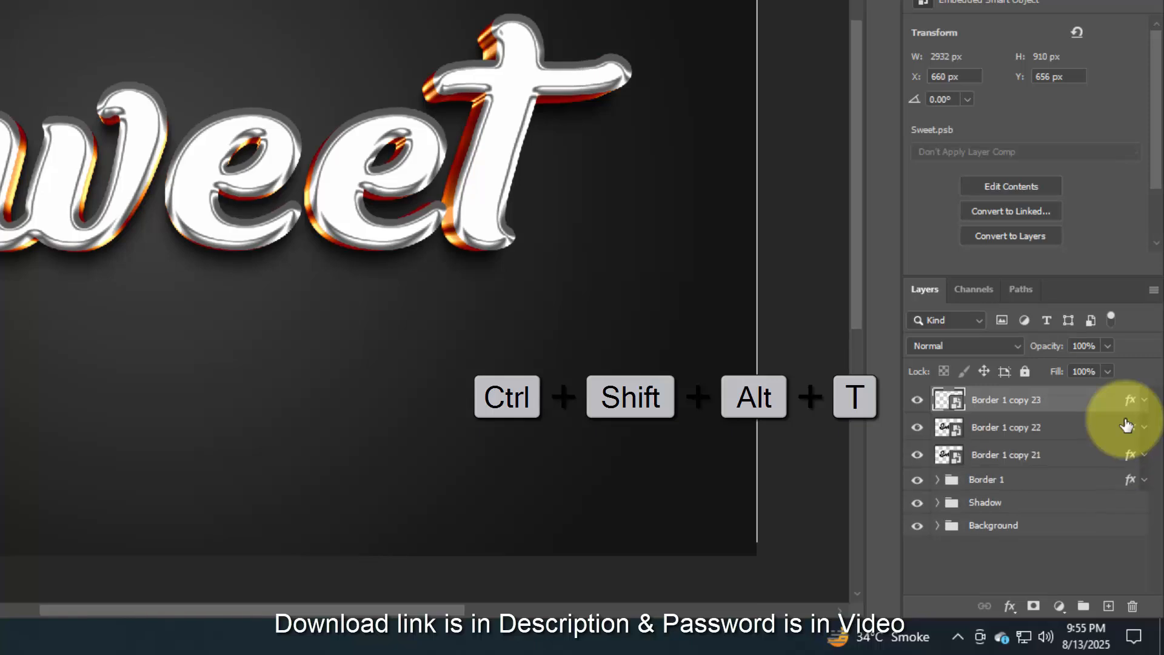
{"action": "key", "text": "ctrl+shift+alt+t"}
{"action": "key", "text": "ctrl+shift+alt+t"}
{"action": "key", "text": "ctrl+shift+alt+t"}
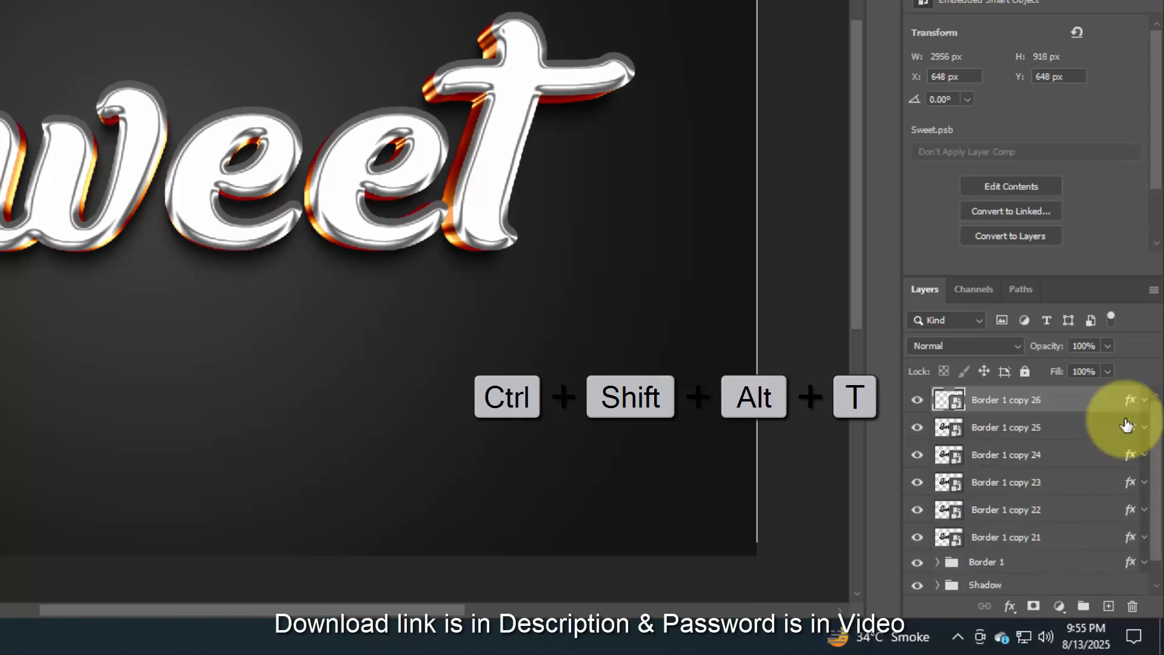
{"action": "key", "text": "ctrl+shift+alt+t"}
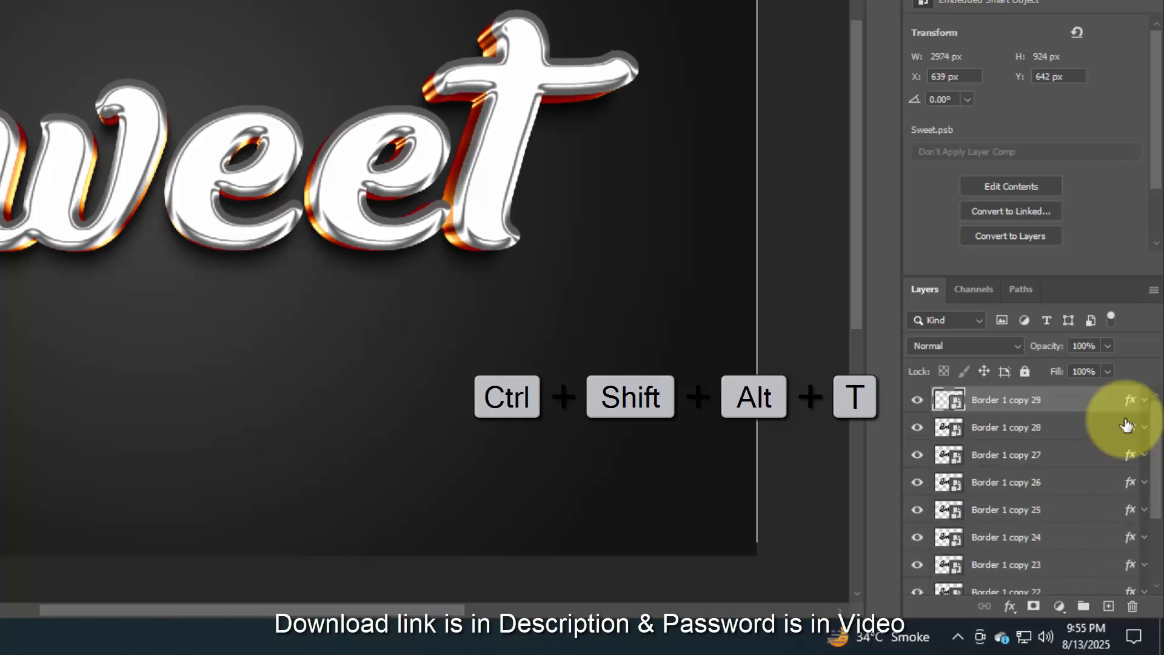
{"action": "key", "text": "ctrl+shift+alt+t"}
{"action": "key", "text": "ctrl+shift+alt+t"}
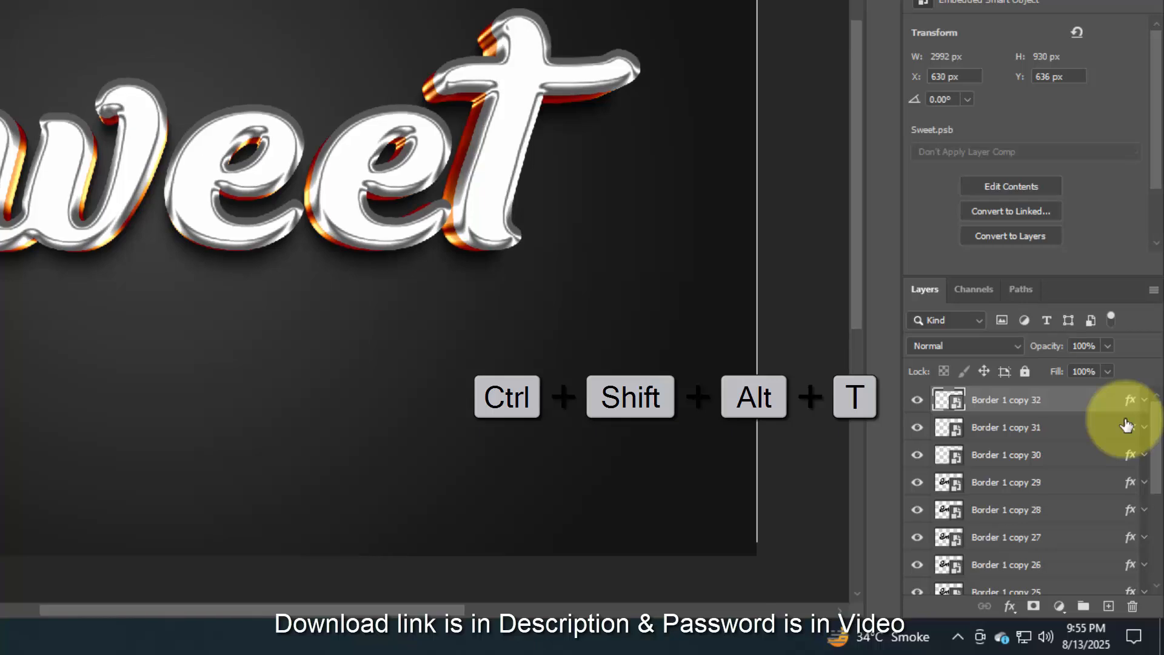
{"action": "key", "text": "ctrl+shift+alt+t"}
{"action": "key", "text": "ctrl+shift+alt+t"}
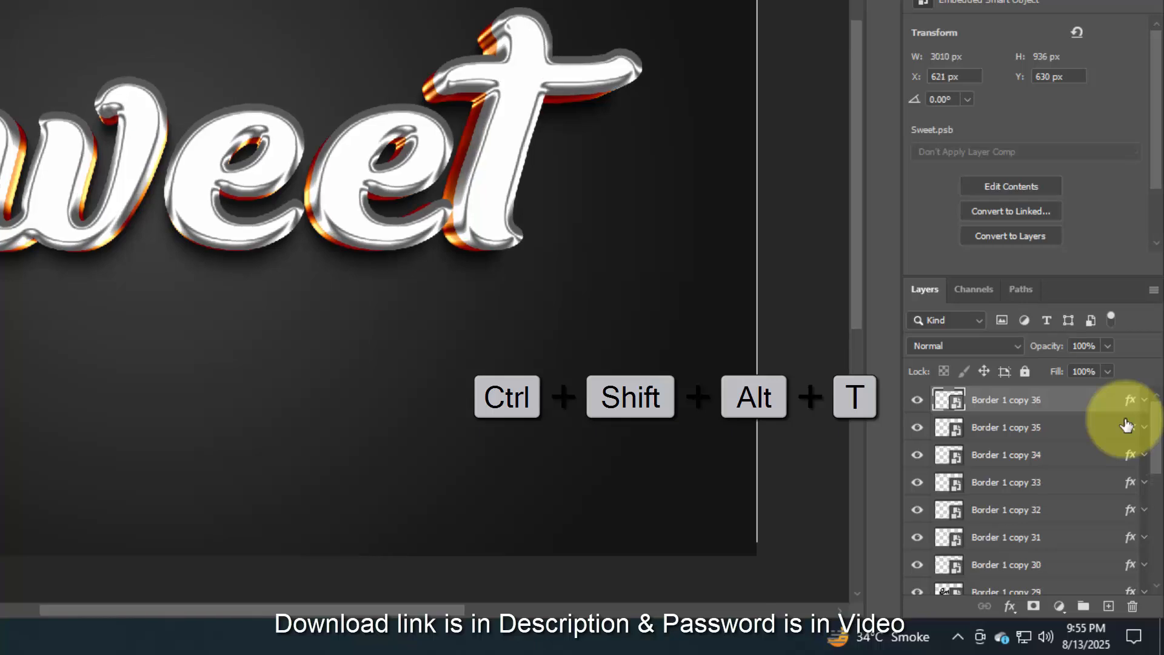
{"action": "key", "text": "ctrl+shift+alt+t"}
{"action": "key", "text": "ctrl+shift+alt+t"}
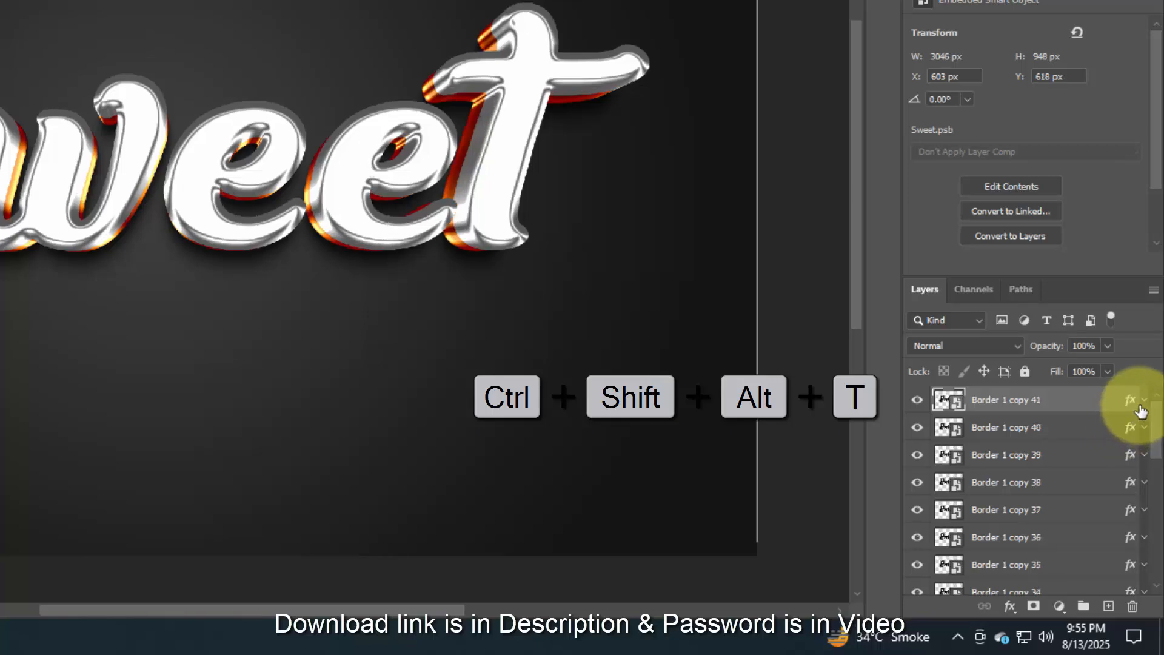
- Group the layers from Border 1 copy 40 down to Border 1 copy 21 and name the group Border 2
{"action": "left_click", "coordinate": [1113, 424]}
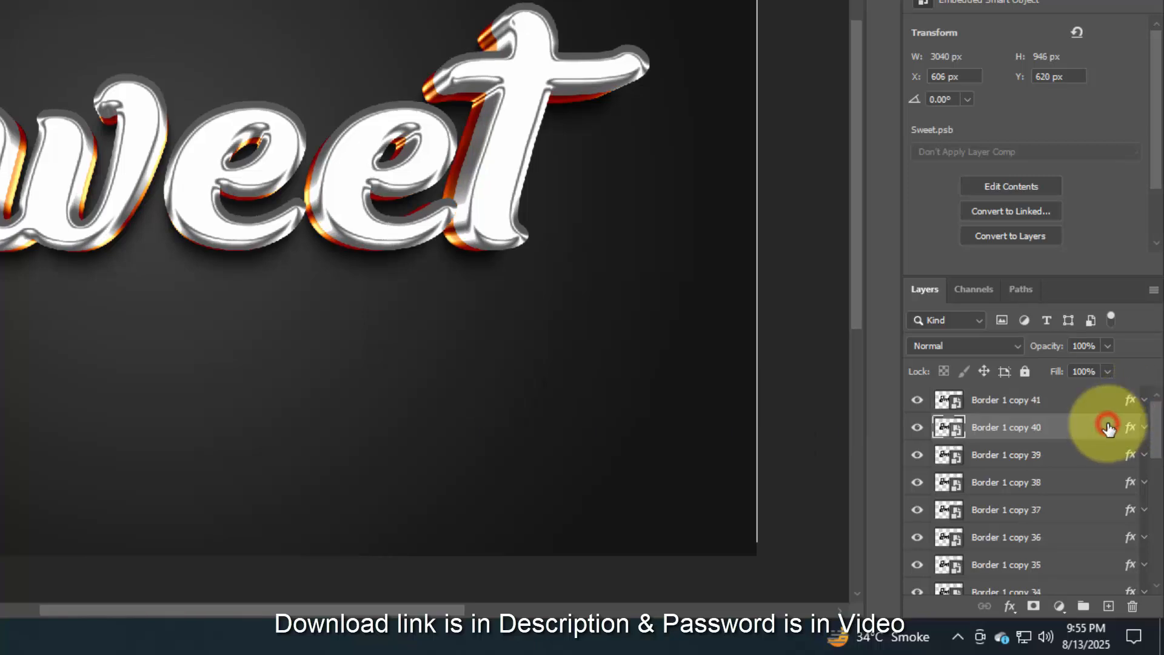
{"action": "scroll", "coordinate": [1095, 475], "scroll_direction": "down", "scroll_amount": 3}
{"action": "scroll", "coordinate": [1095, 475], "scroll_direction": "down", "scroll_amount": 5}
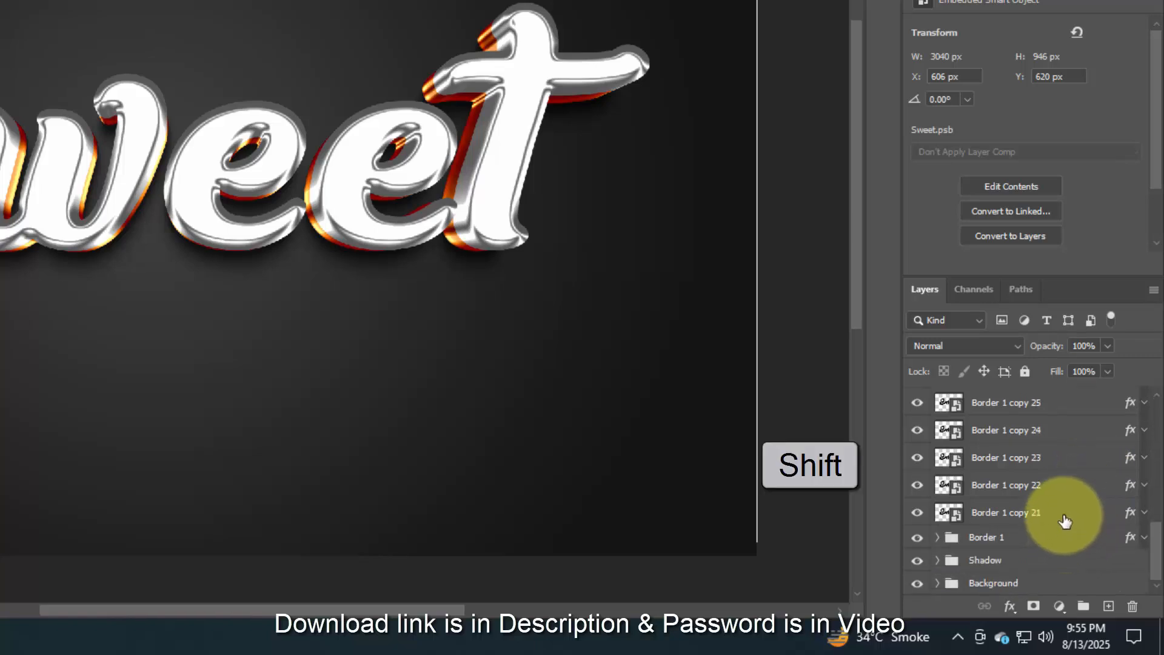
{"action": "left_click", "coordinate": [1065, 517], "text": "shift"}
{"action": "left_click", "coordinate": [1083, 605]}
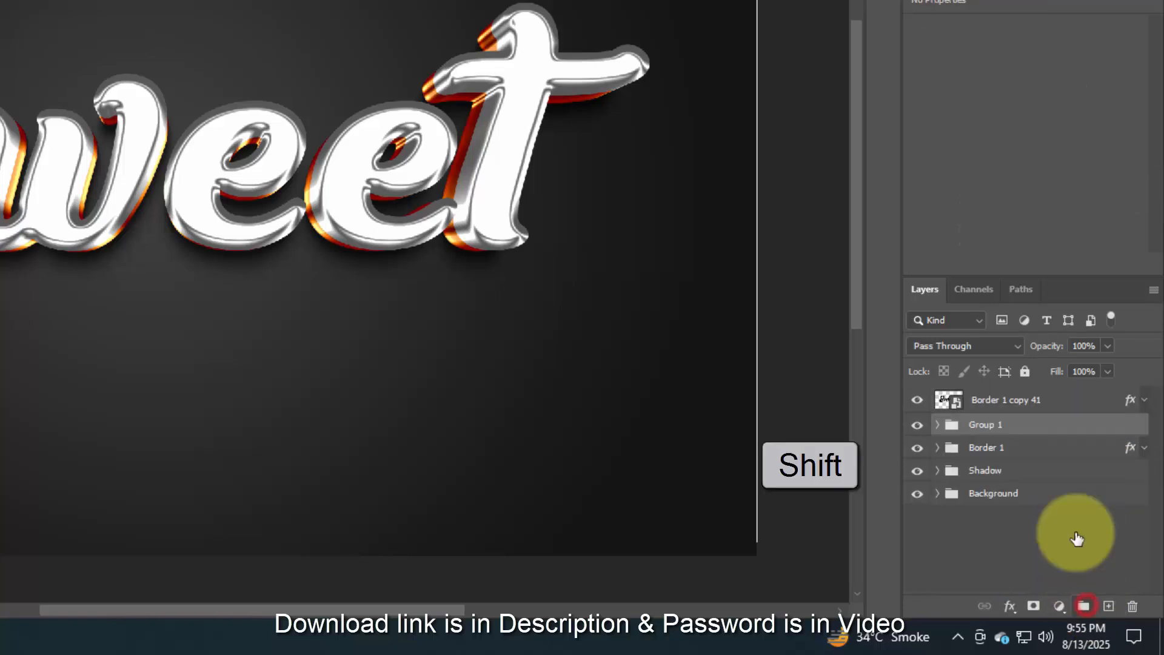
{"action": "double_click", "coordinate": [1002, 424]}
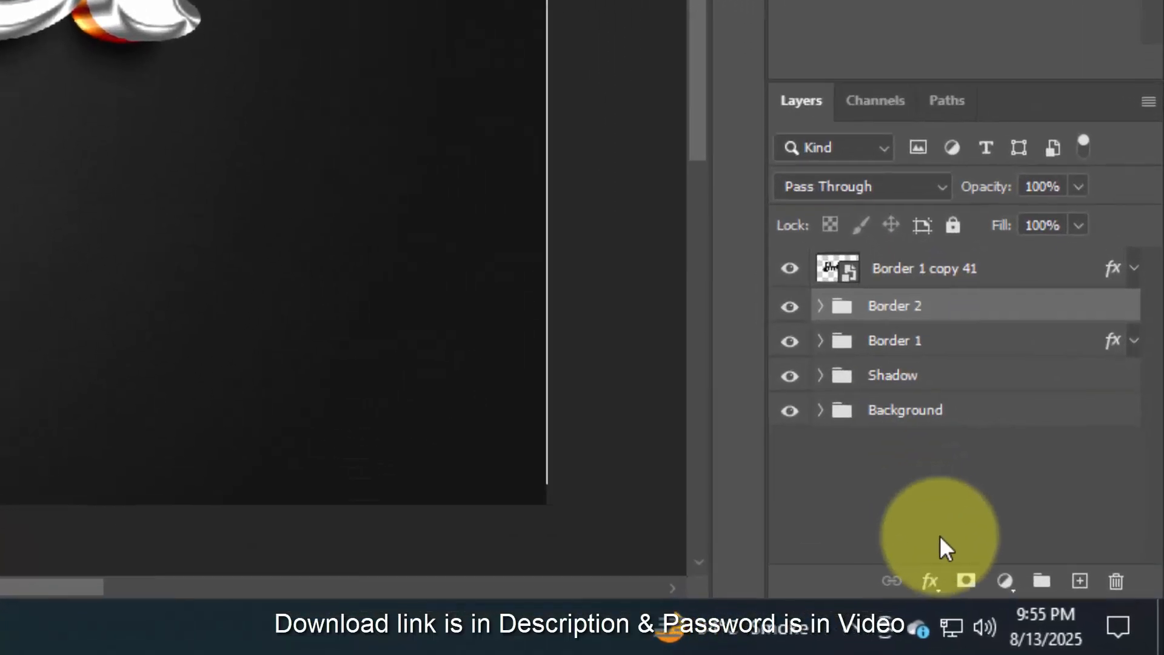
- Enable a Color Overlay on the Border 2 group with its blend mode set to Linear Burn
{"action": "left_click", "coordinate": [1009, 606]}
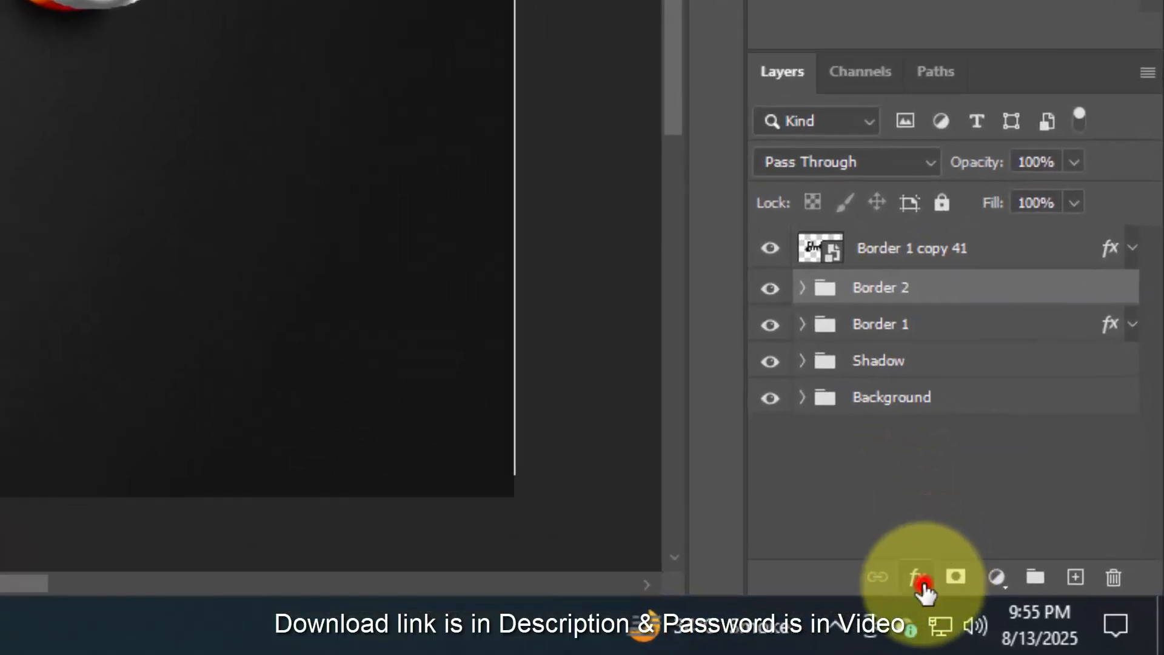
{"action": "left_click", "coordinate": [954, 299]}
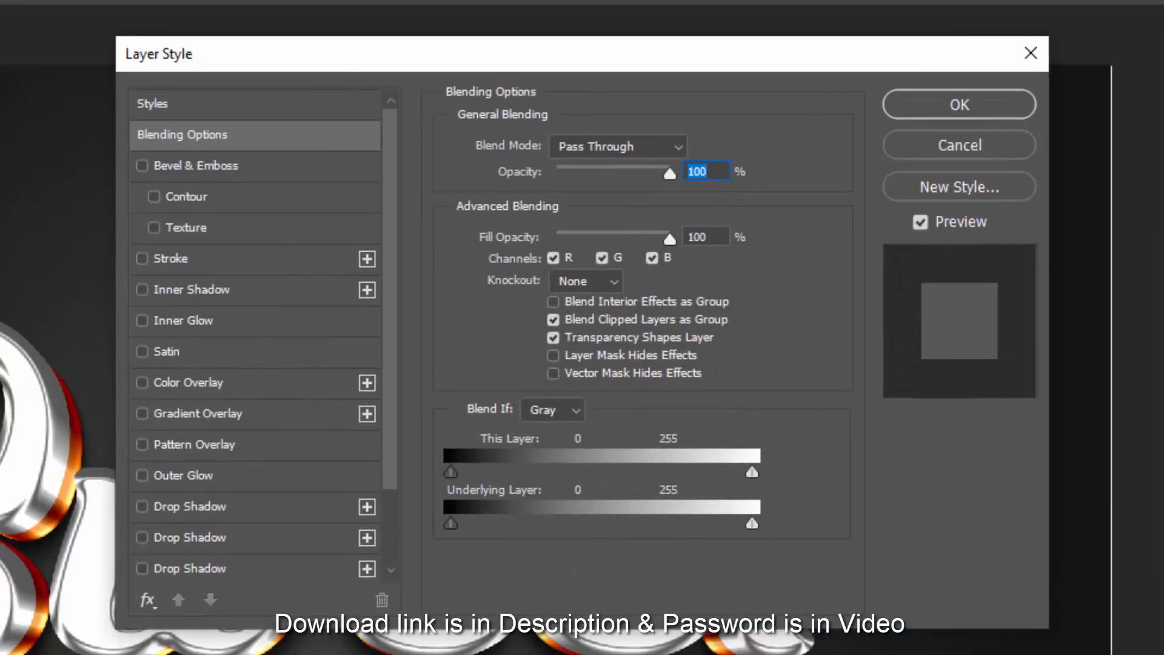
{"action": "left_click", "coordinate": [718, 236]}
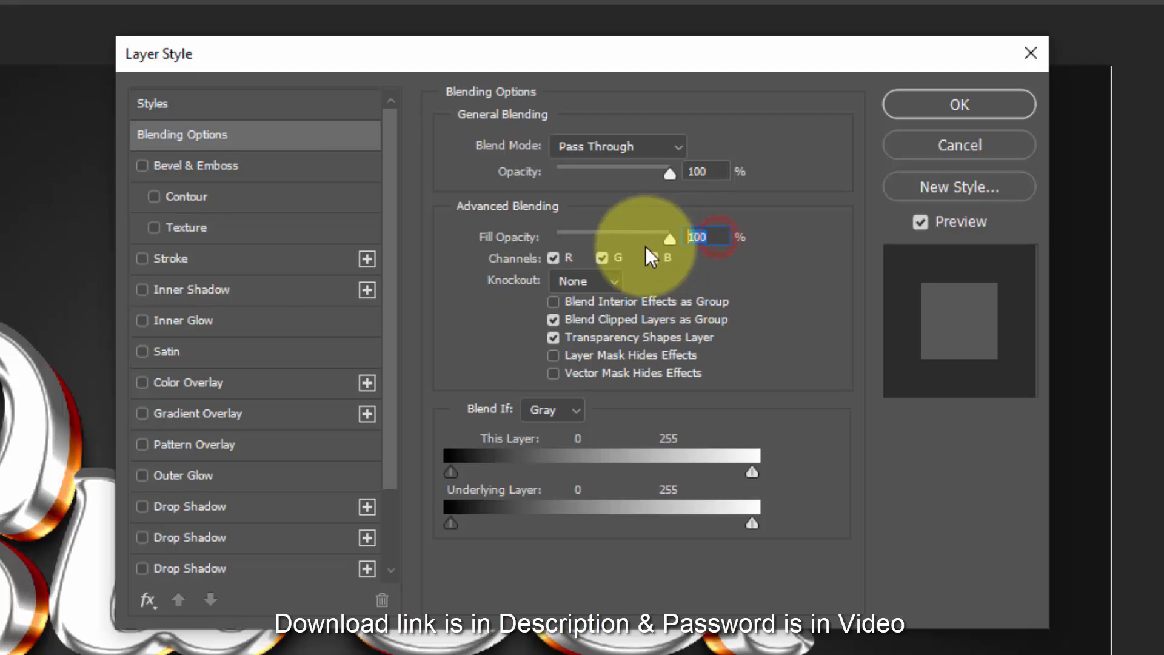
{"action": "left_click", "coordinate": [242, 387]}
{"action": "left_click", "coordinate": [584, 153]}
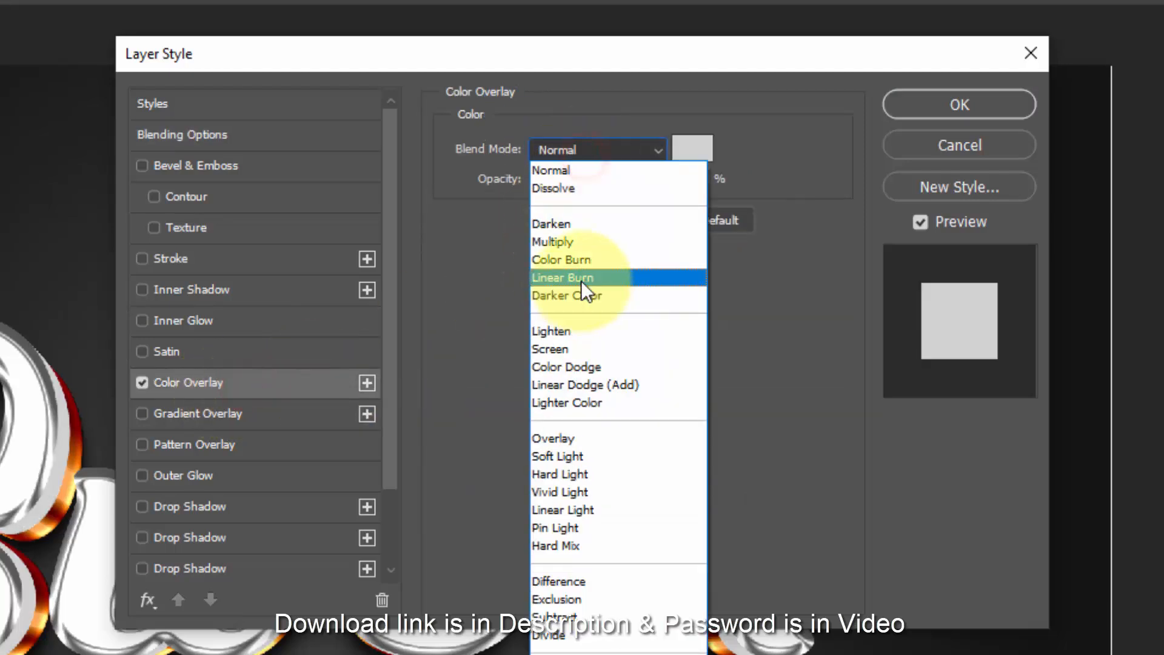
{"action": "left_click", "coordinate": [581, 279]}
- Set the Border 2 group's Color Overlay to colour fb8200 at 80% opacity and apply the style
{"action": "left_click", "coordinate": [698, 147]}
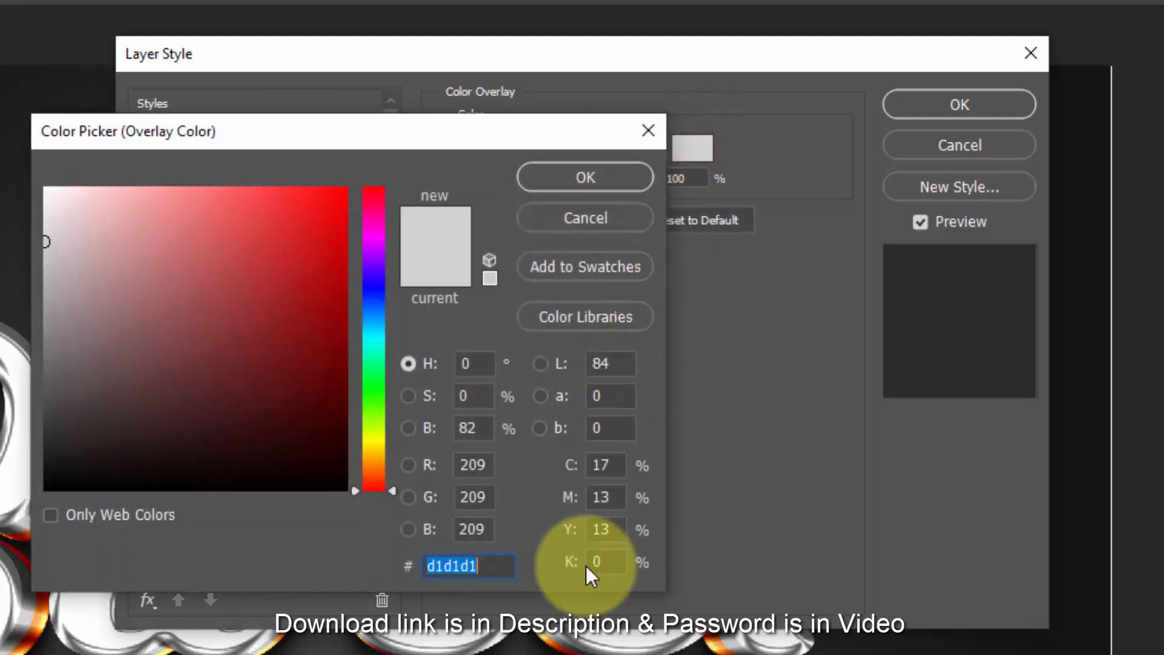
{"action": "type", "text": "fb"}
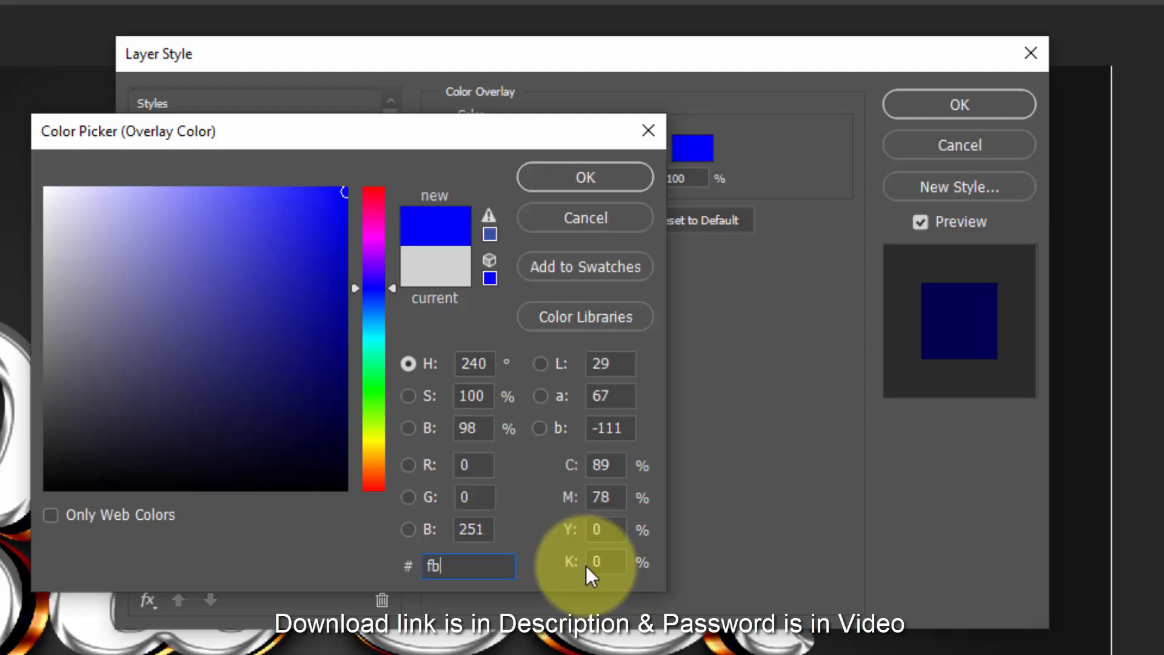
{"action": "type", "text": "8200"}
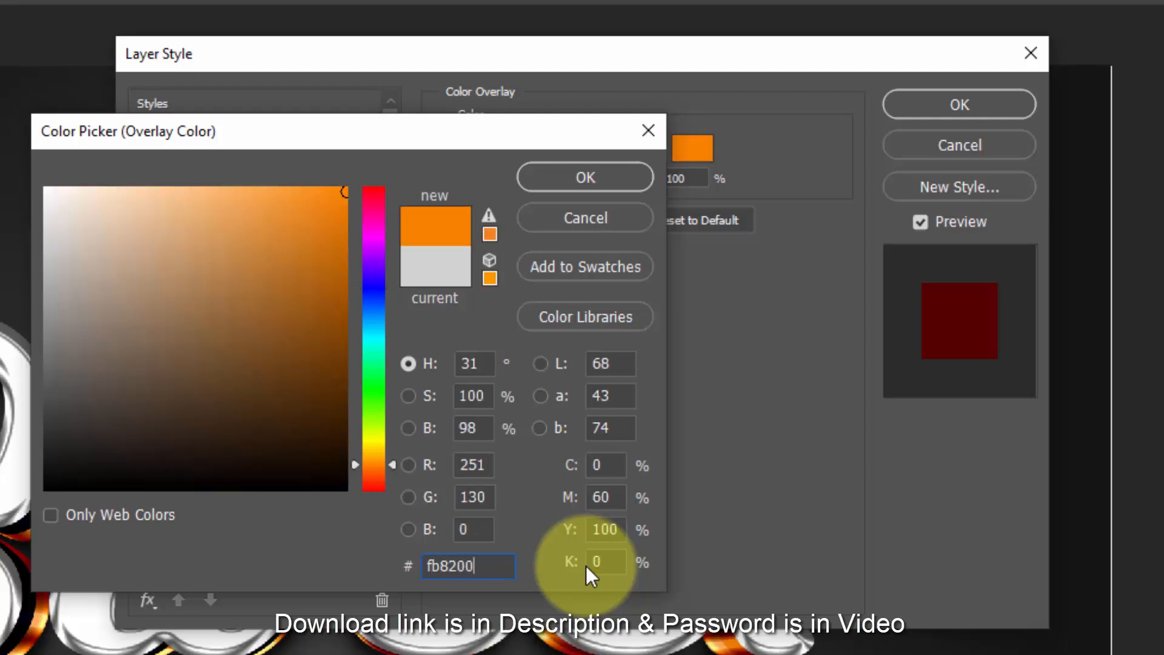
{"action": "left_click", "coordinate": [589, 172]}
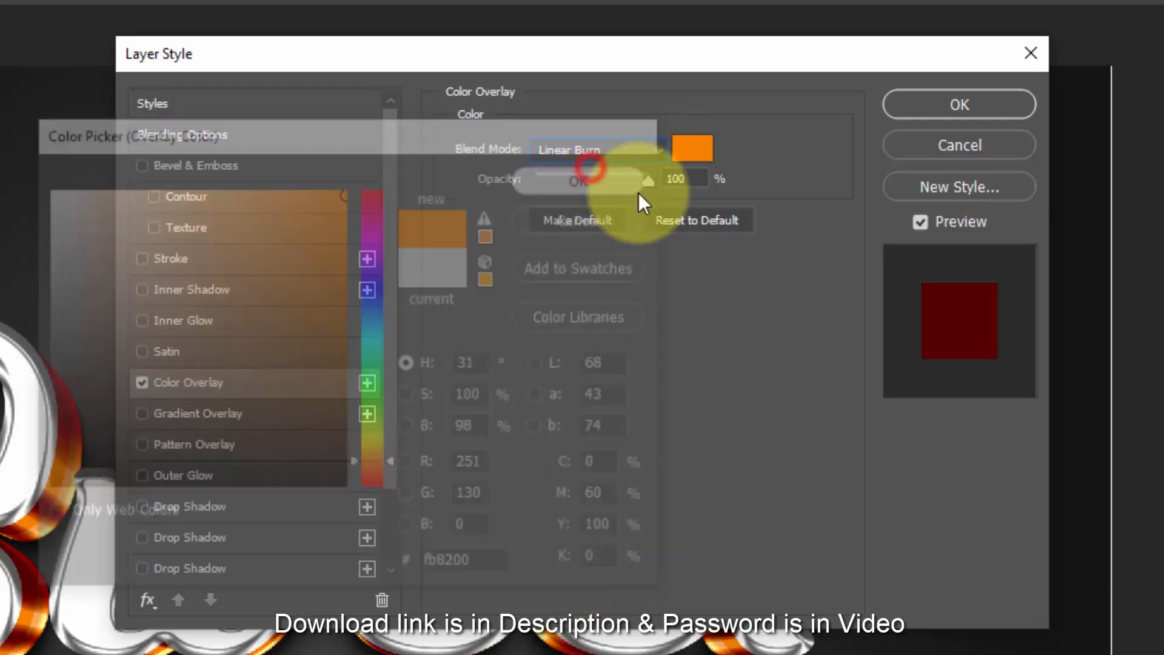
{"action": "left_click", "coordinate": [684, 178]}
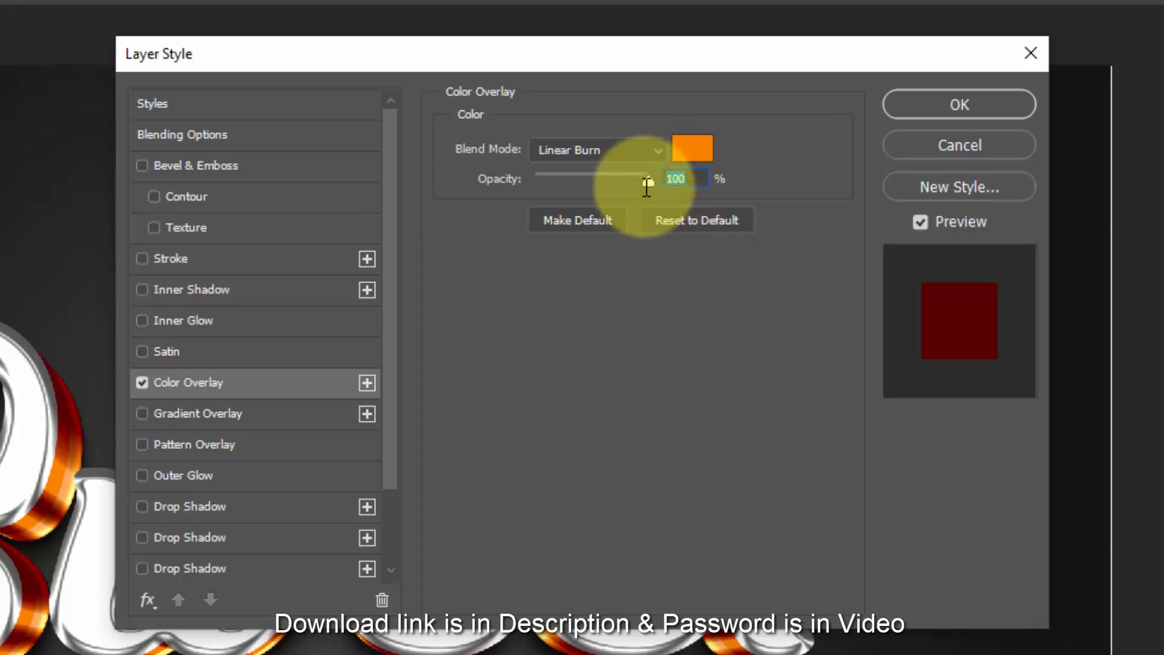
{"action": "type", "text": "80"}
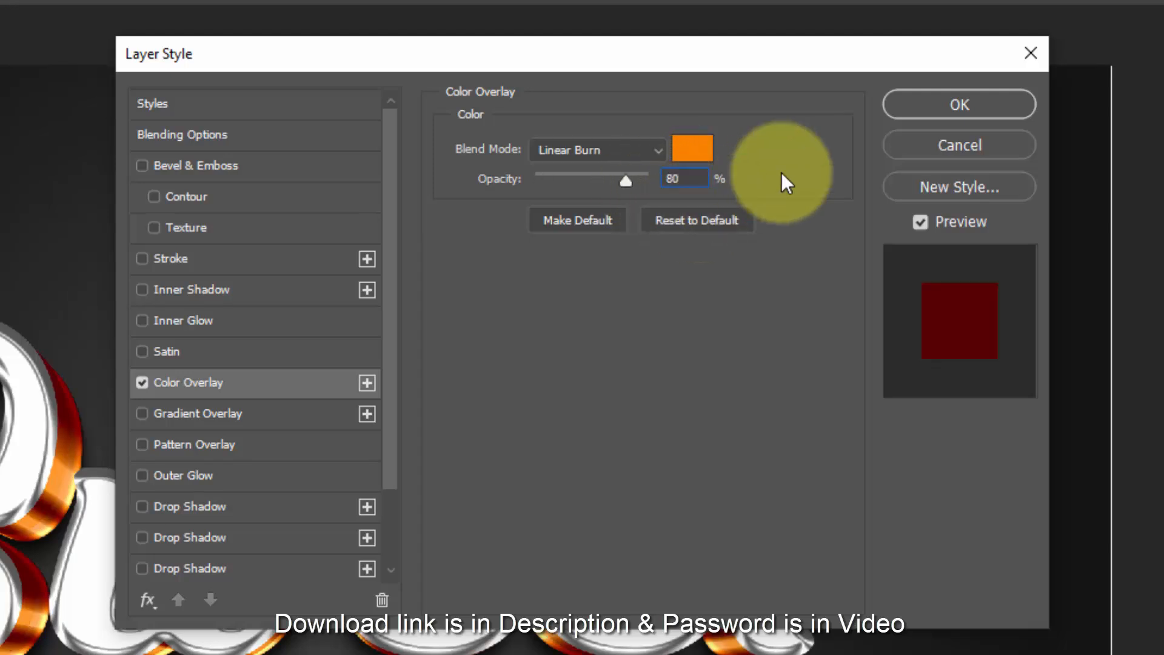
{"action": "left_click", "coordinate": [923, 111]}
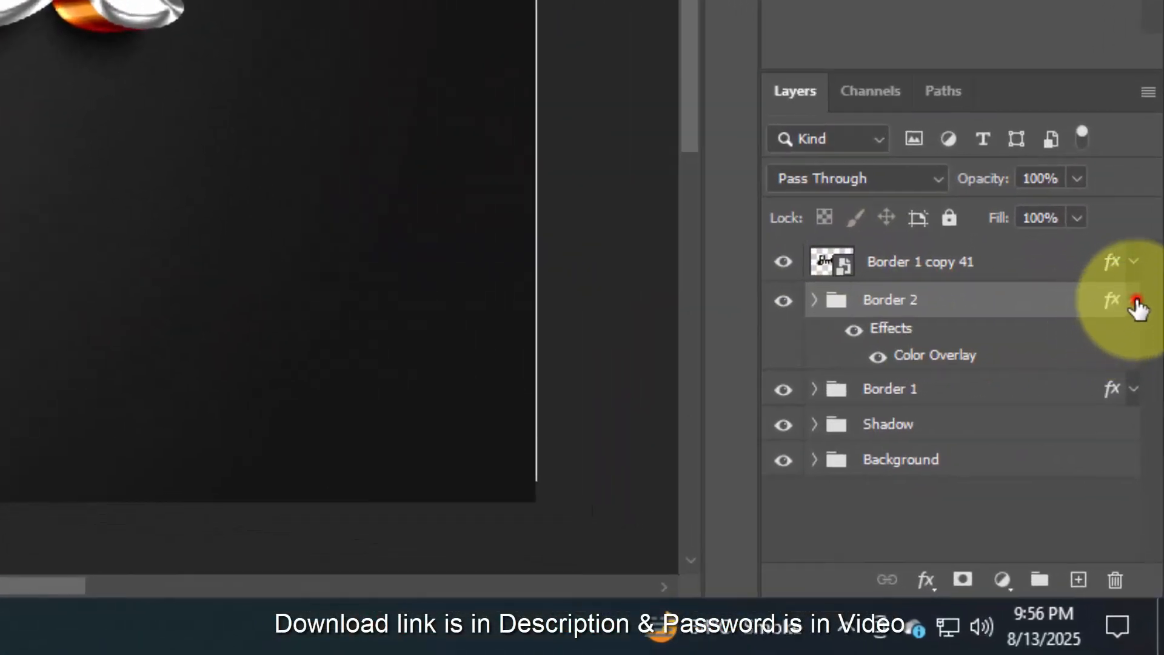
- Collapse the Border 2 effects list and set the Border 1 copy 41 layer's Bevel & Emboss style to Stroke Emboss
{"action": "left_click", "coordinate": [1135, 301]}
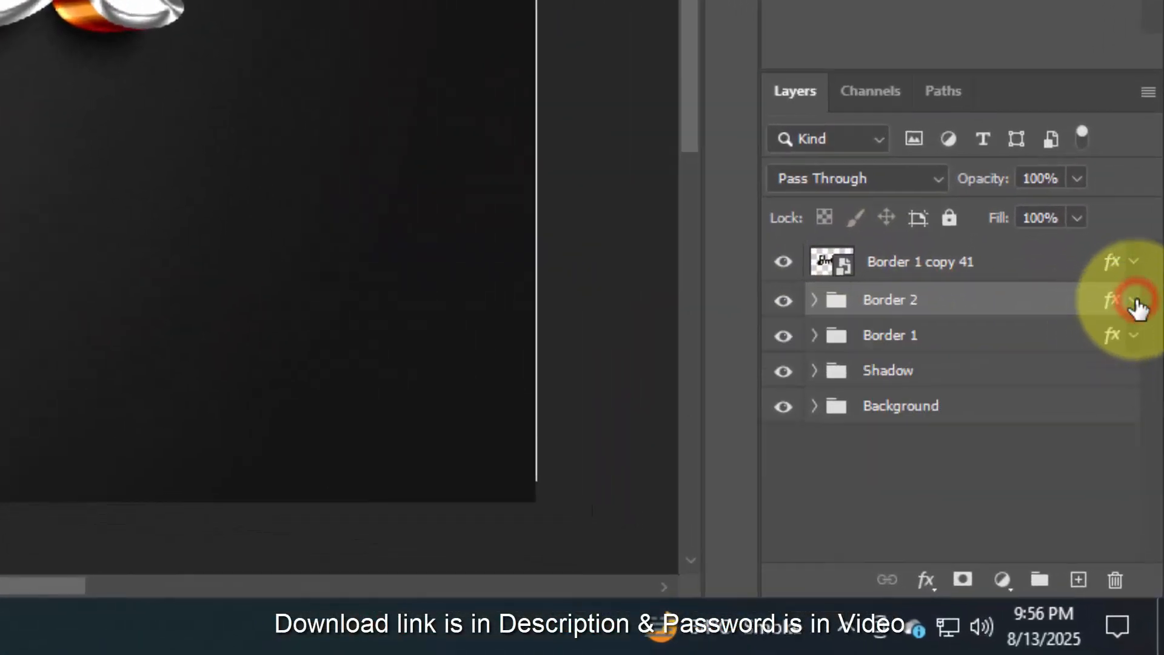
{"action": "left_click", "coordinate": [1109, 267]}
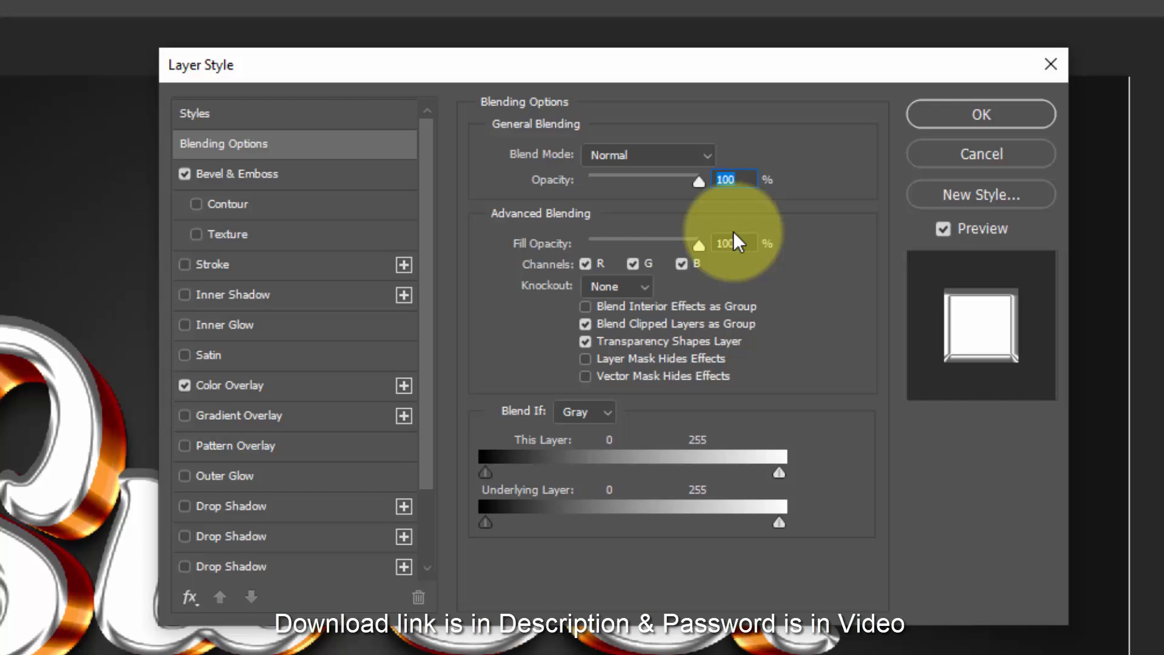
{"action": "left_click", "coordinate": [734, 243]}
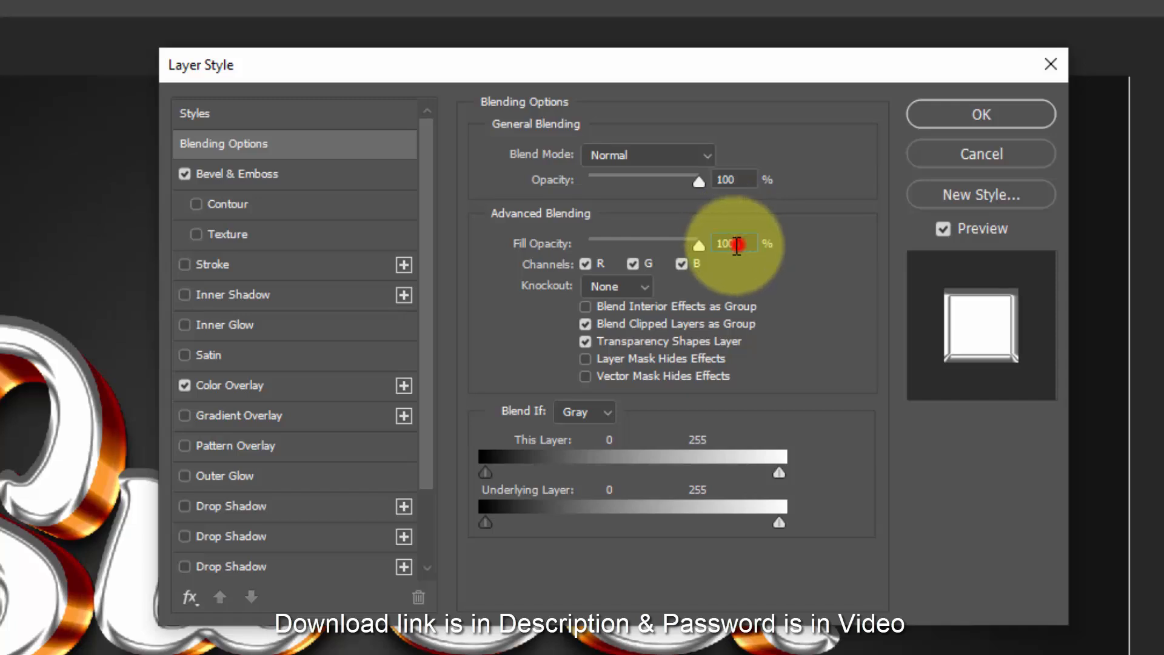
{"action": "left_click", "coordinate": [246, 177]}
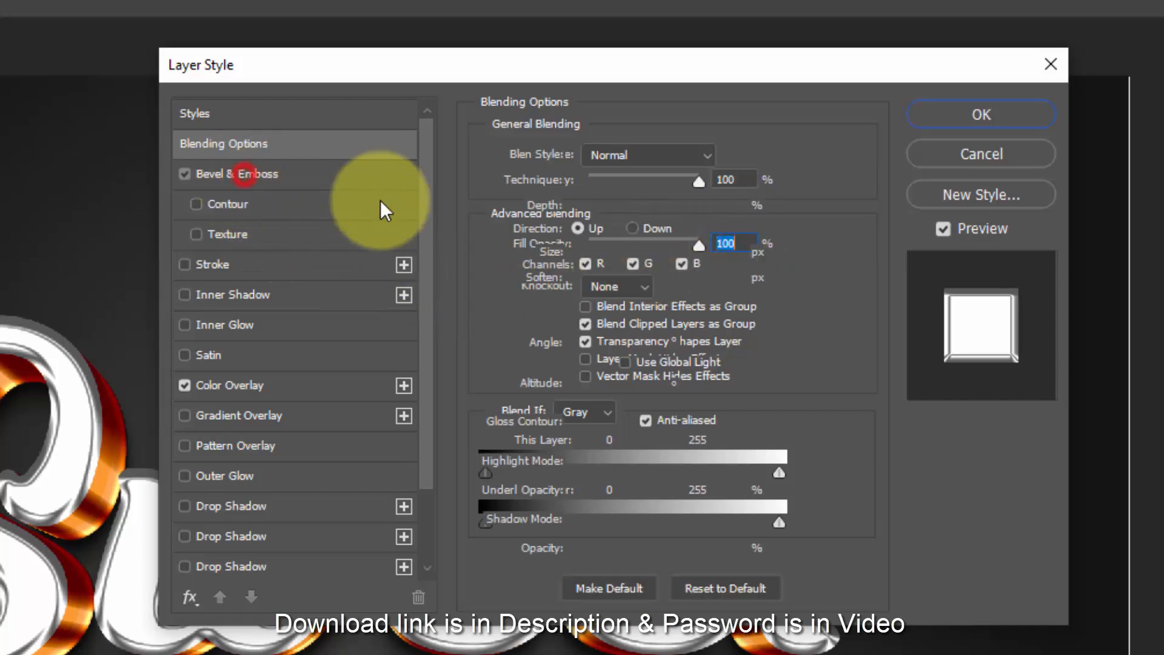
{"action": "left_click", "coordinate": [592, 156]}
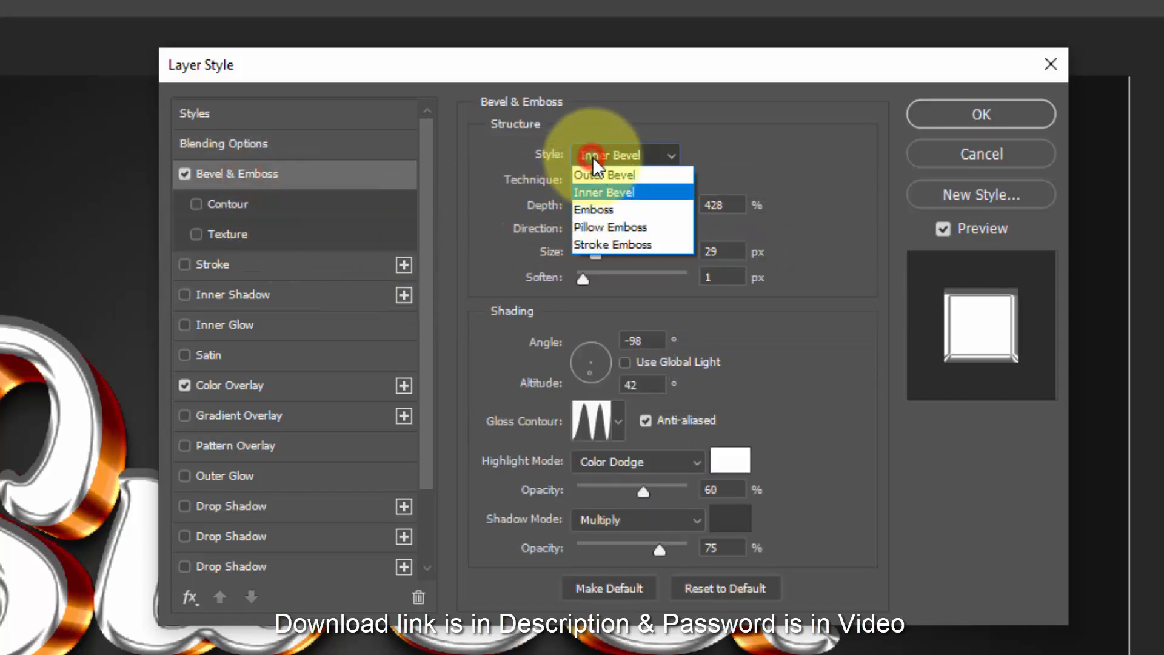
{"action": "left_click", "coordinate": [631, 243]}
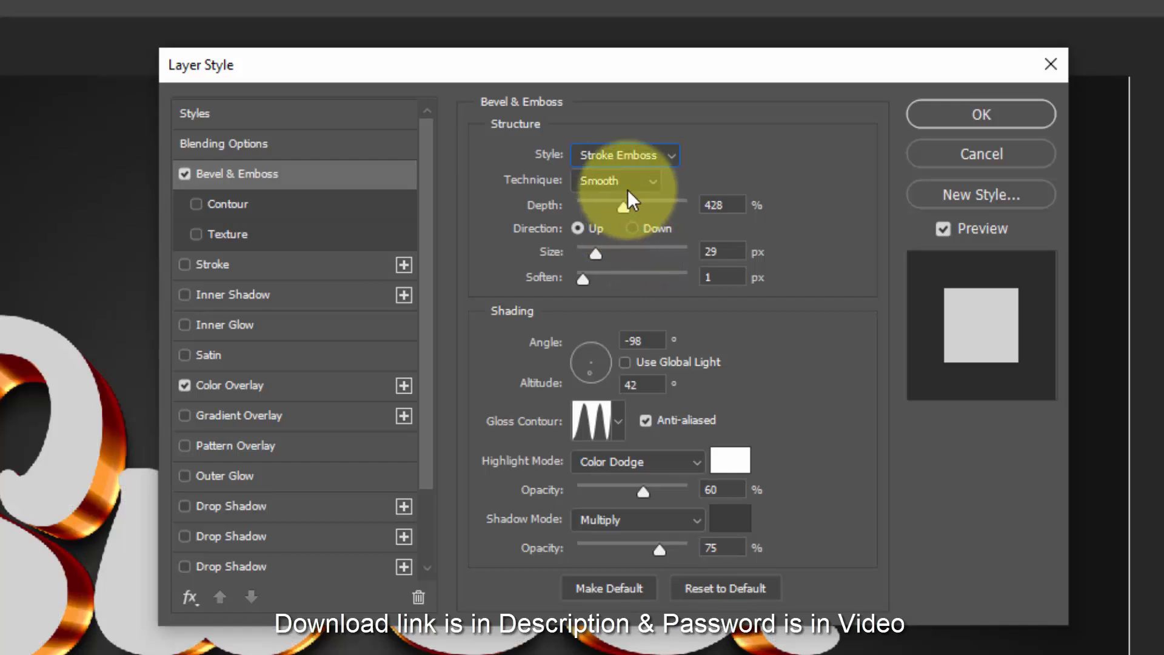
- Set the Stroke Emboss depth to 636% and its size to 13 px
{"action": "double_click", "coordinate": [726, 196]}
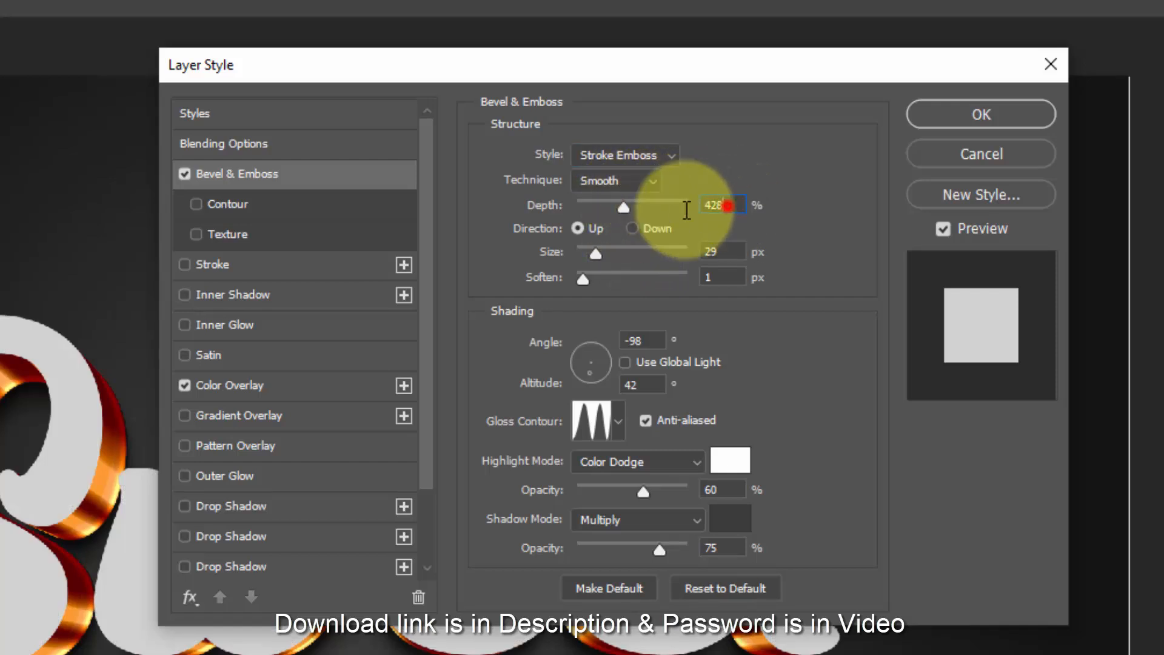
{"action": "type", "text": "63"}
{"action": "type", "text": "6"}
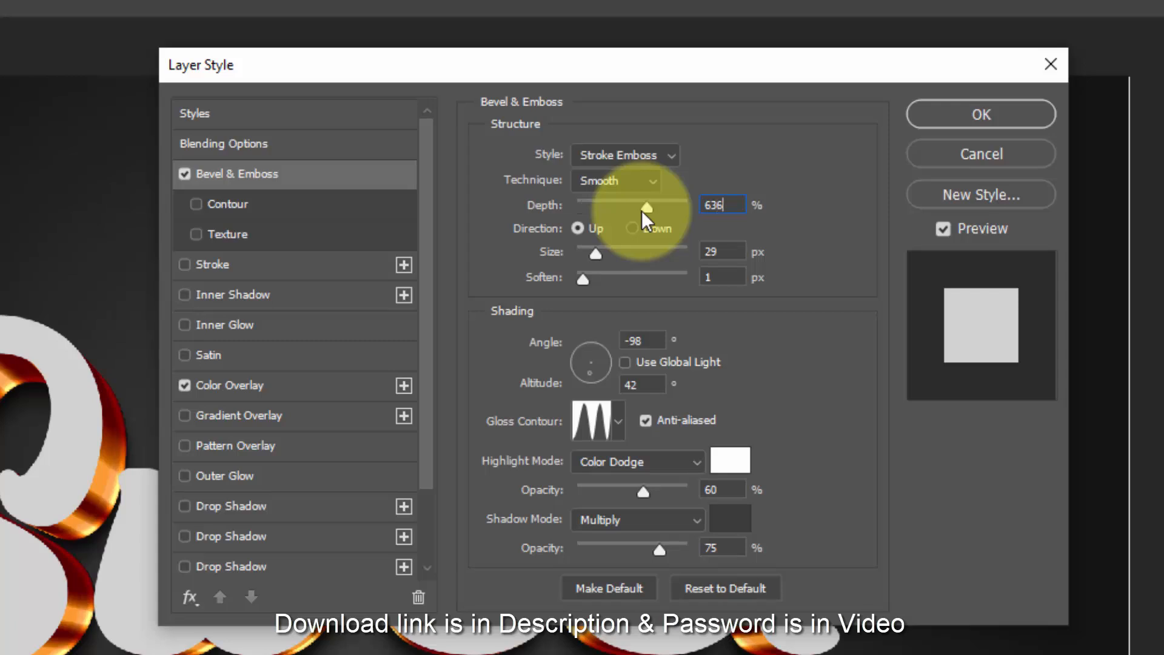
{"action": "left_click", "coordinate": [725, 254]}
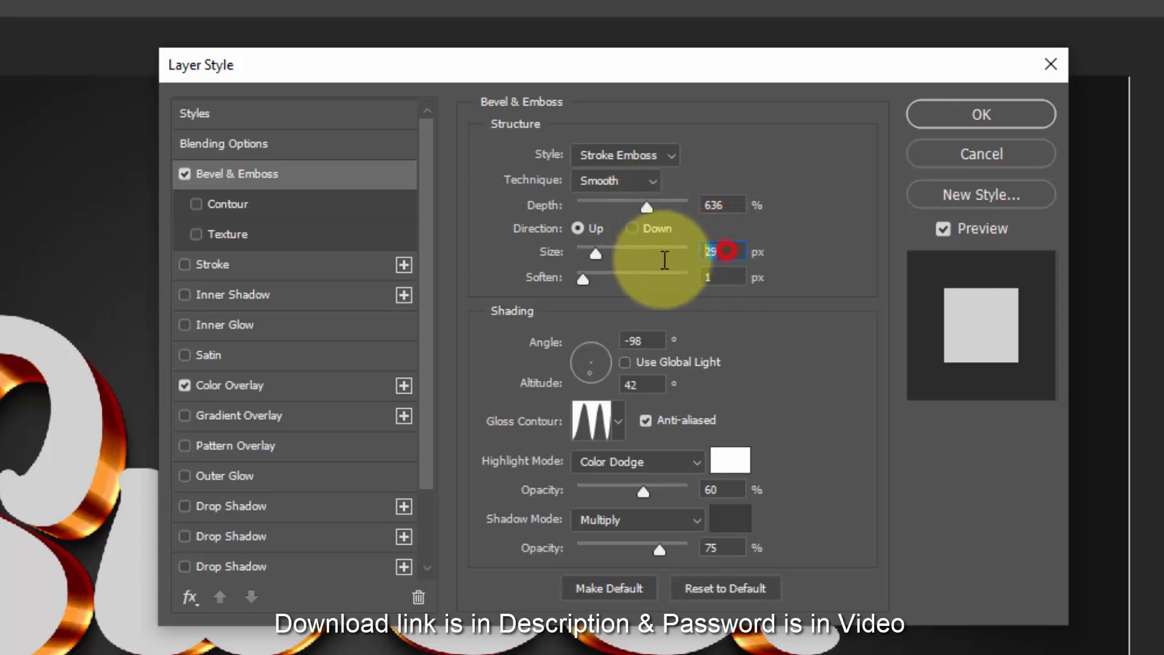
- Set the bevel's shading angle to 90° and altitude to 0°, and switch its gloss contour to a preset with fewer peaks
{"action": "double_click", "coordinate": [642, 341]}
{"action": "type", "text": "90"}
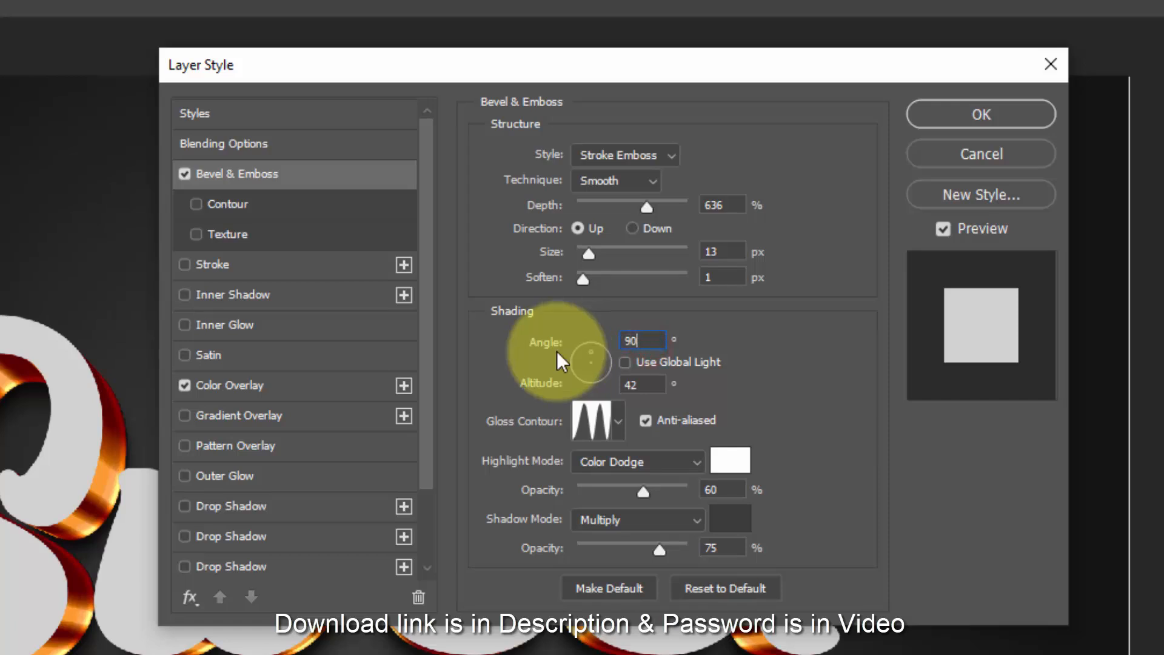
{"action": "double_click", "coordinate": [642, 386]}
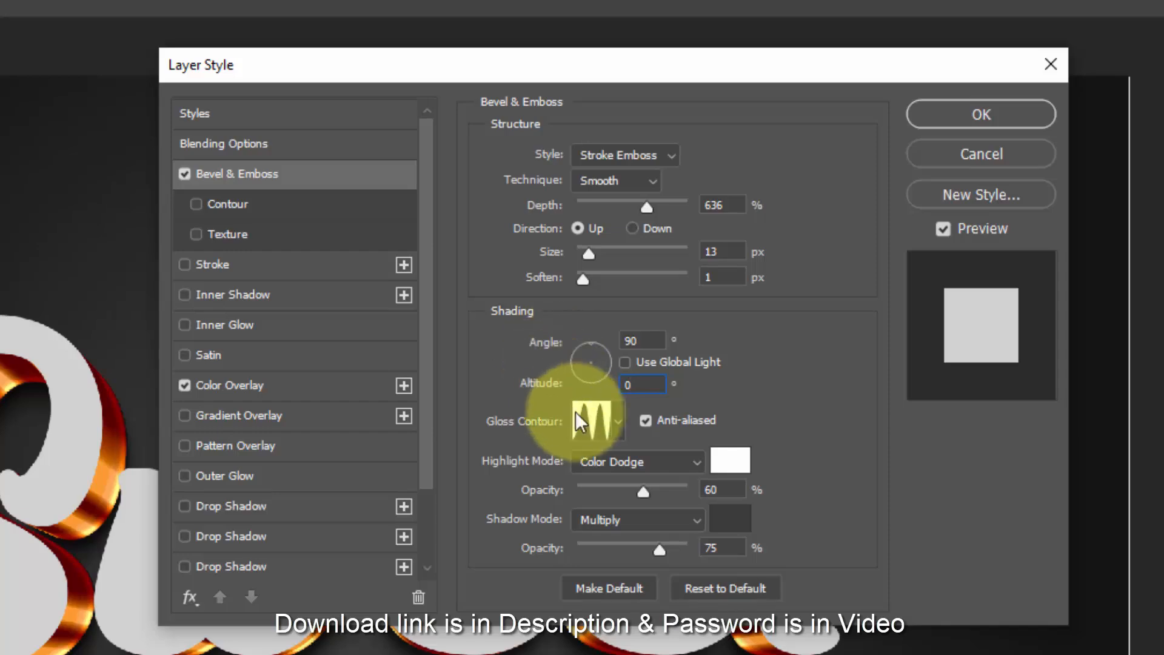
{"action": "left_click", "coordinate": [591, 421]}
{"action": "left_click", "coordinate": [130, 219]}
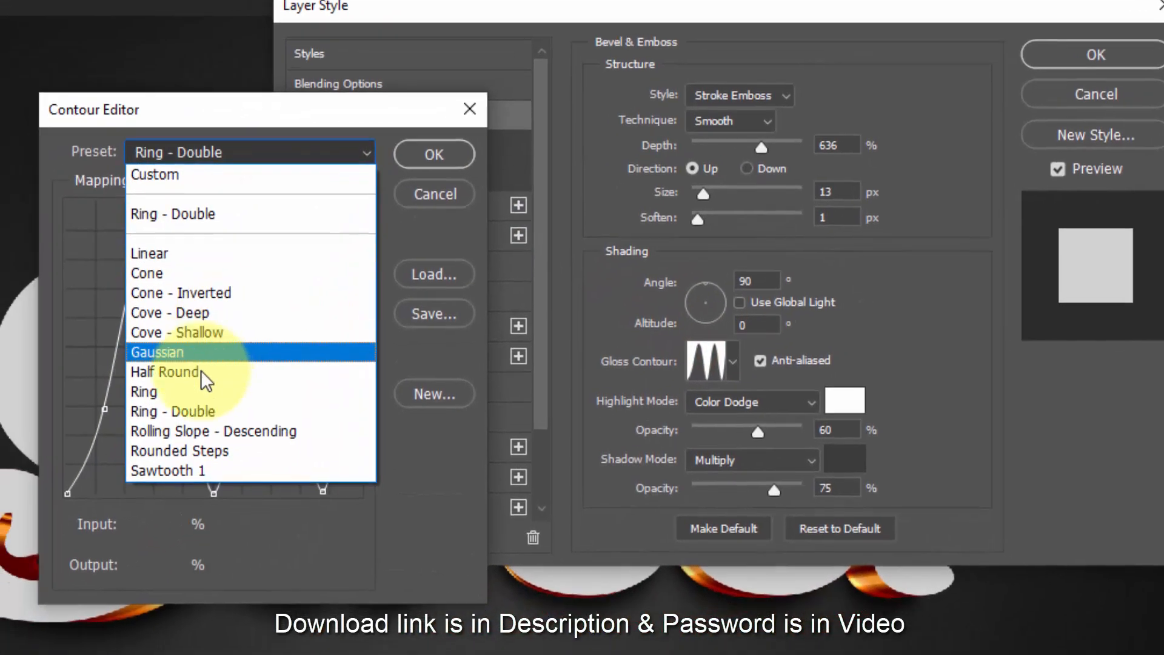
{"action": "left_click", "coordinate": [80, 452]}
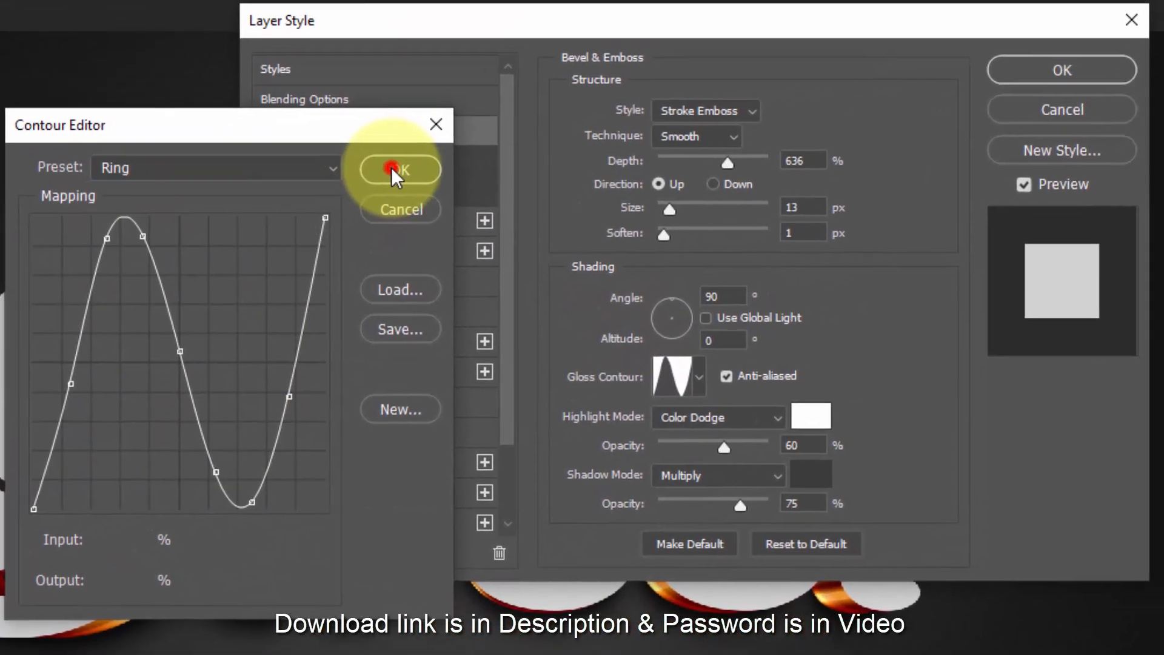
{"action": "left_click", "coordinate": [447, 147]}
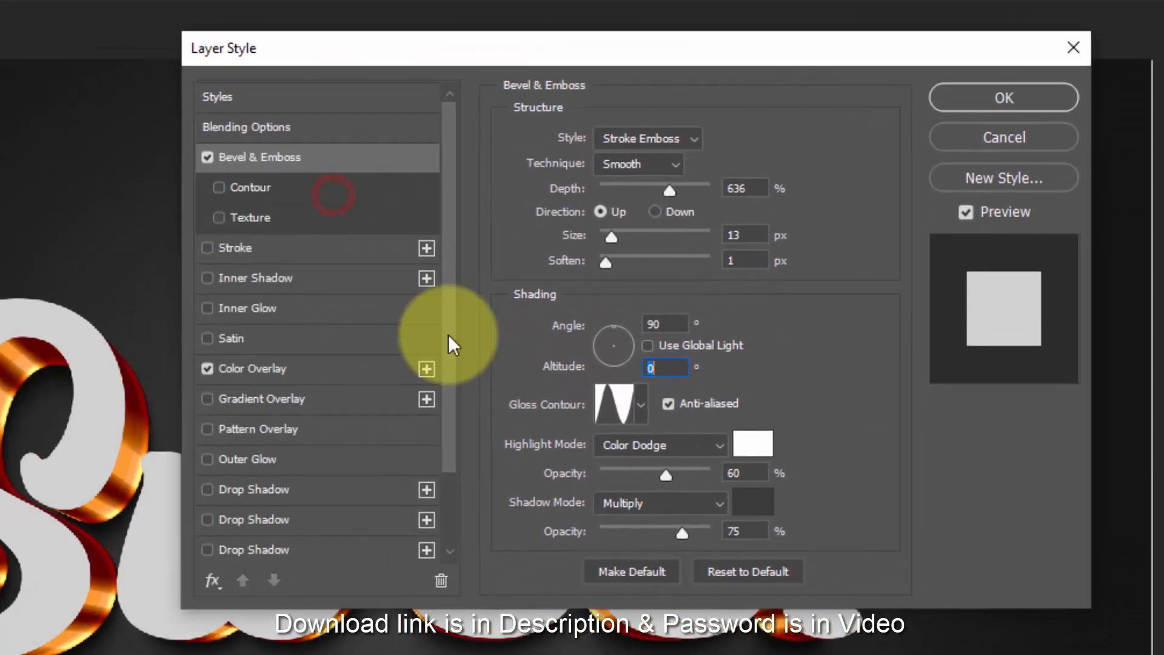
- Set the bevel's highlight opacity to 77% and its shadow to colour 595959 at 100% opacity
{"action": "left_click", "coordinate": [741, 477]}
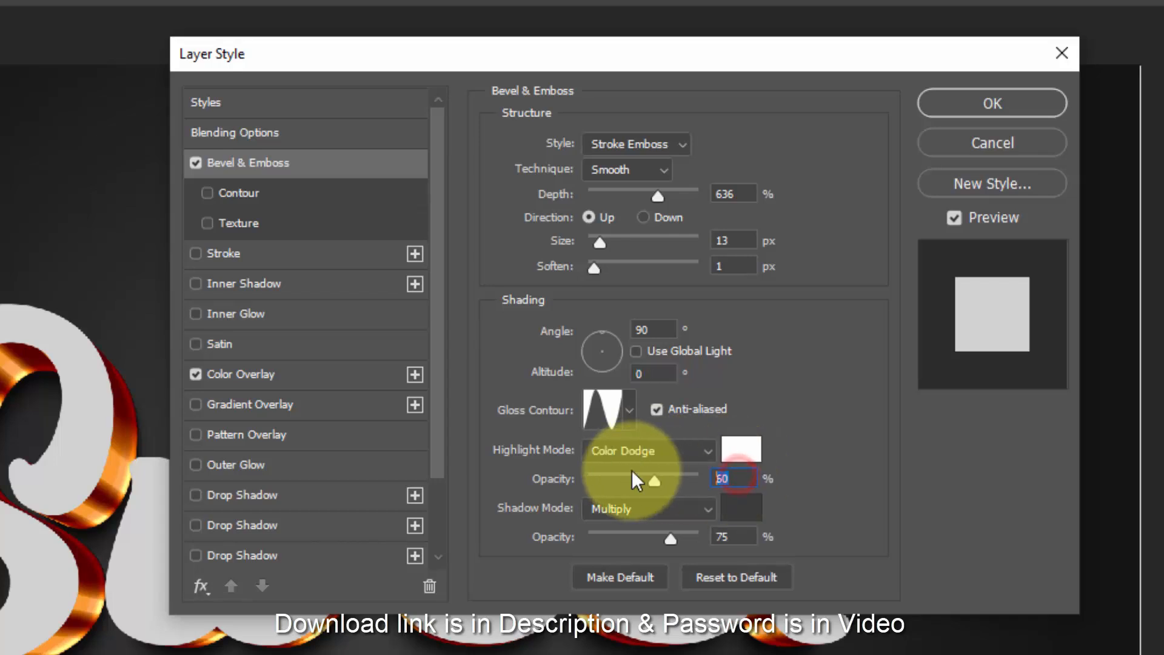
{"action": "type", "text": "77"}
{"action": "left_click", "coordinate": [755, 512]}
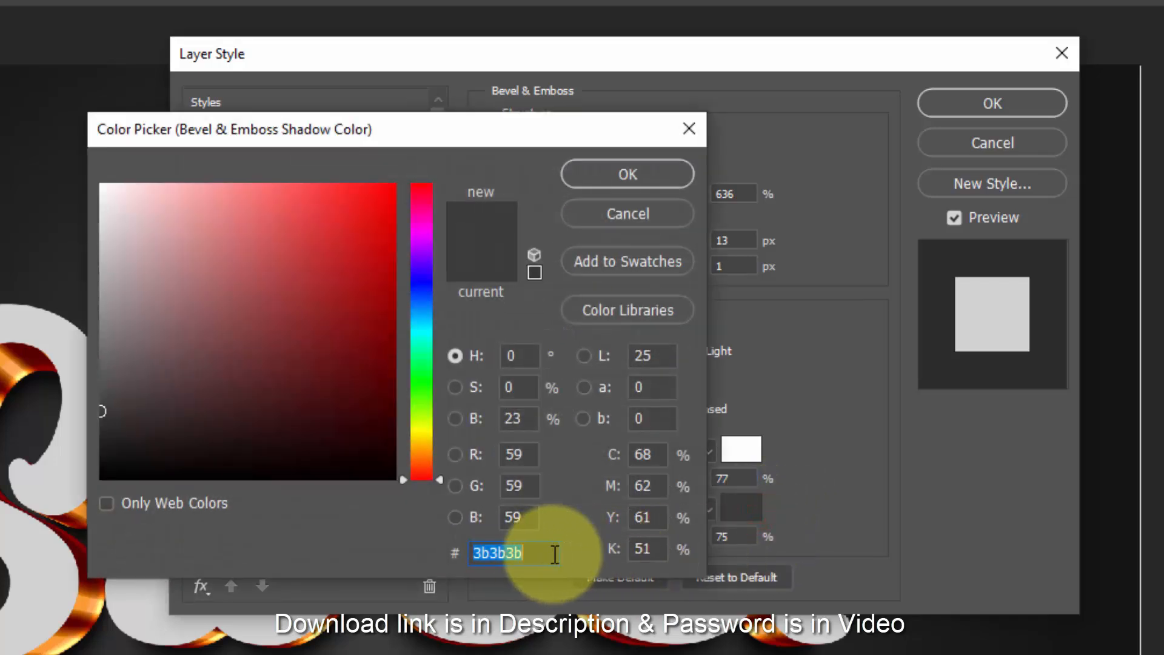
{"action": "type", "text": "595959"}
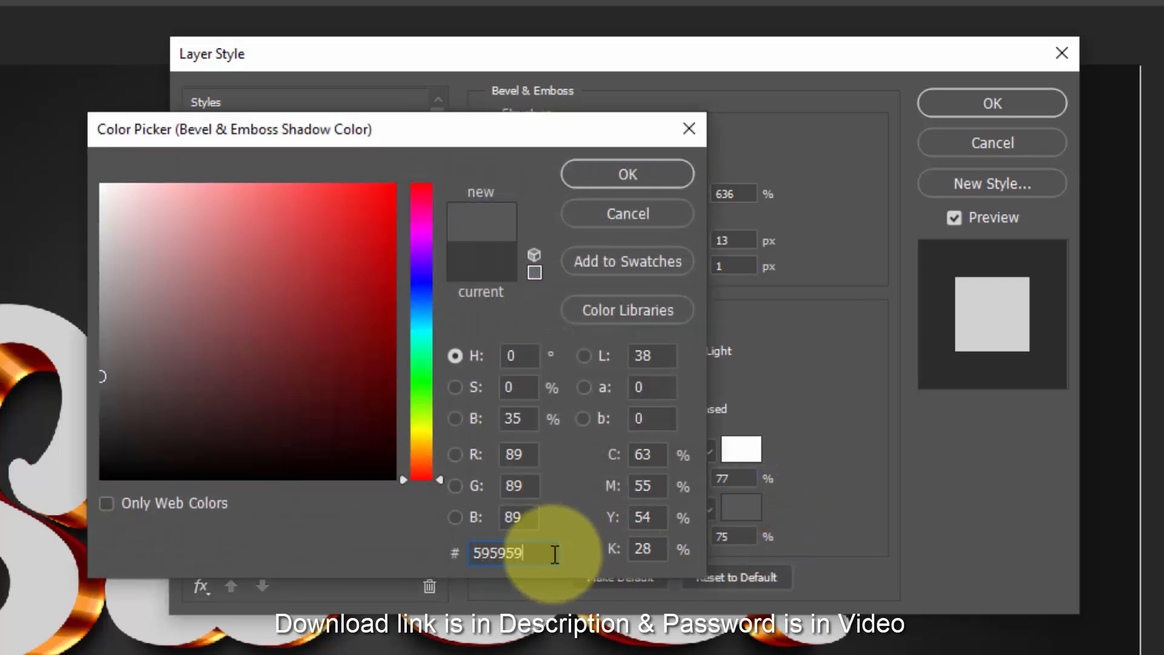
{"action": "left_click", "coordinate": [616, 174]}
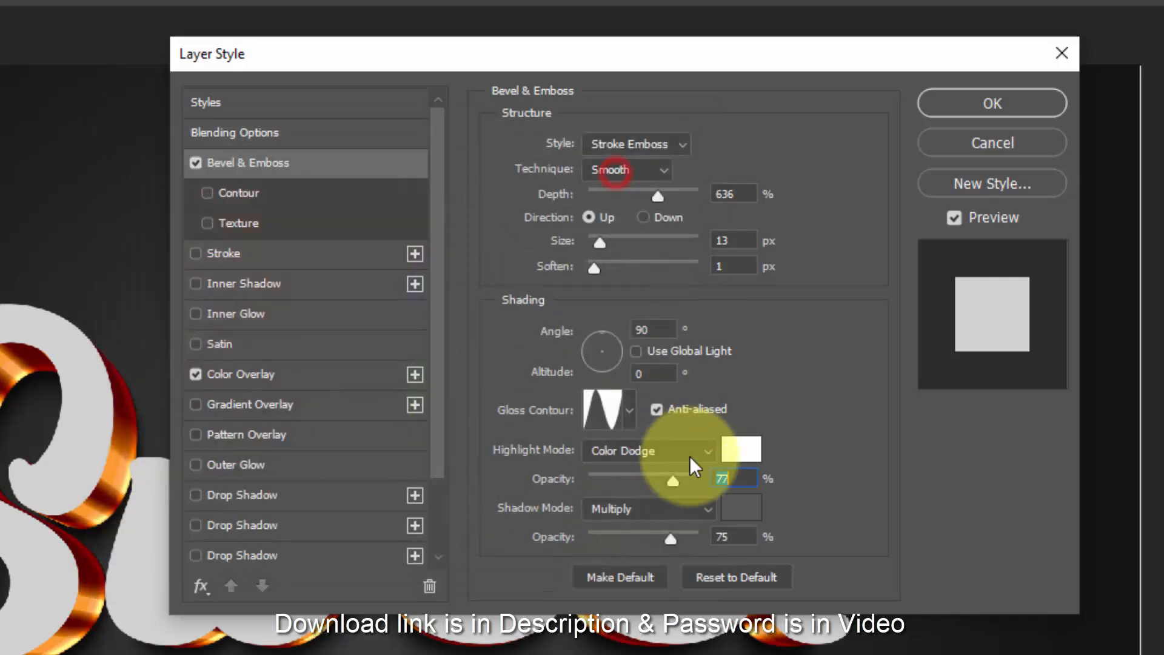
{"action": "left_click_drag", "start_coordinate": [672, 538], "coordinate": [729, 541]}
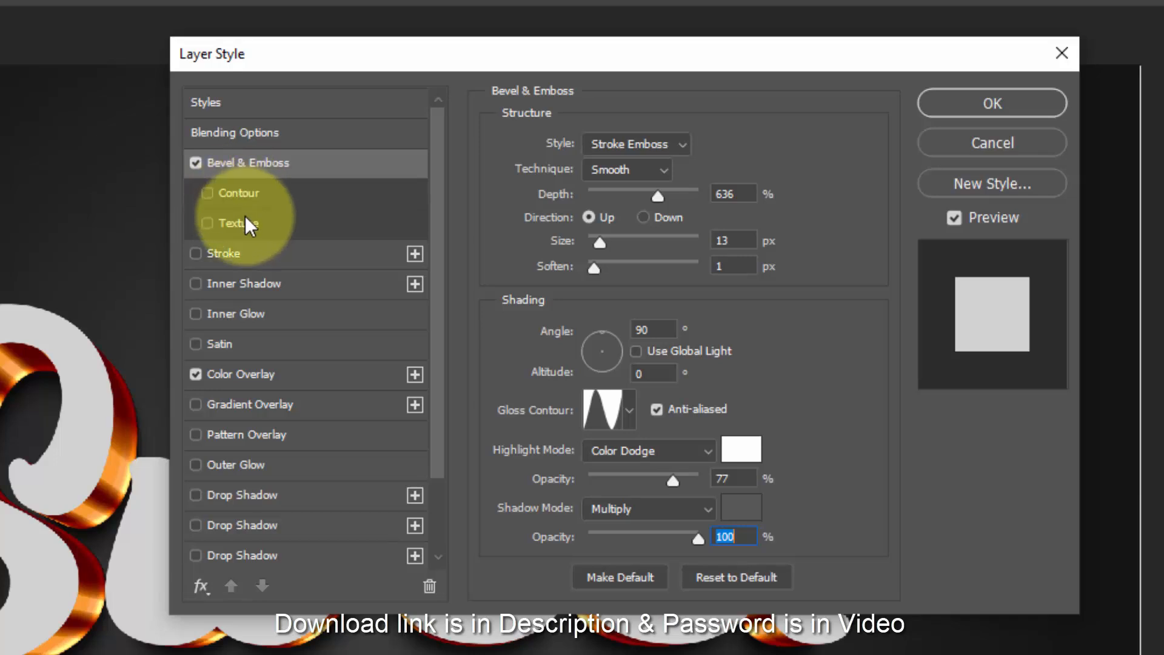
- Enable a Stroke on the Border 1 copy 41 layer, 6 px in size and positioned Inside
{"action": "left_click", "coordinate": [249, 255]}
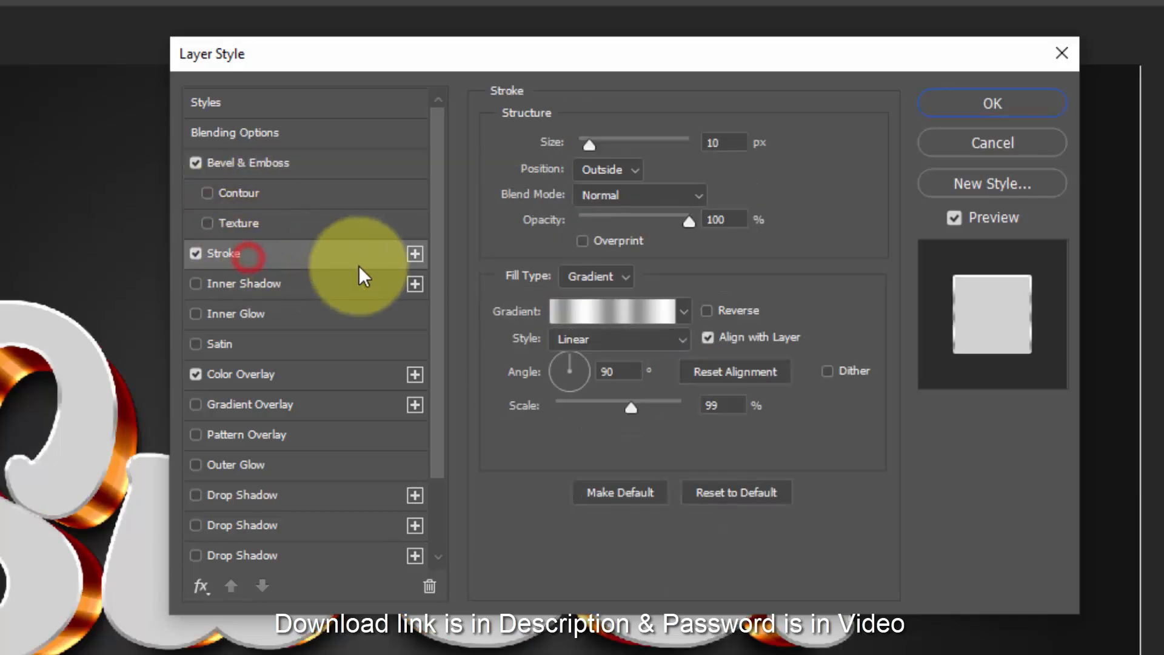
{"action": "left_click", "coordinate": [730, 145]}
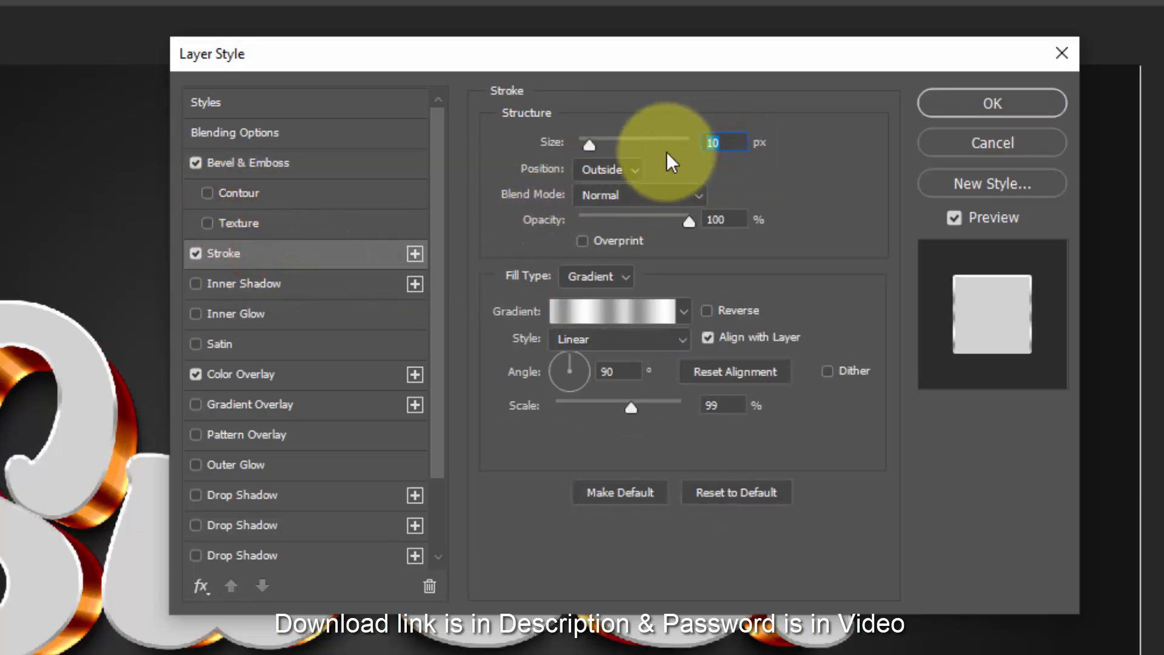
{"action": "type", "text": "6"}
{"action": "left_click", "coordinate": [625, 169]}
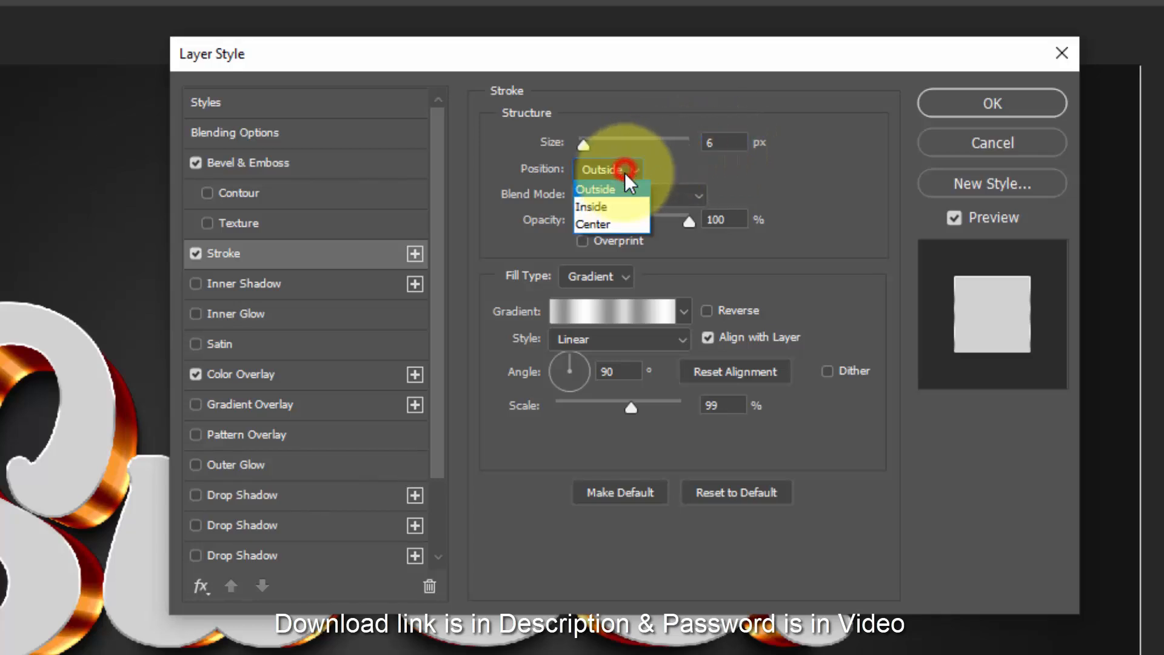
{"action": "left_click", "coordinate": [617, 206]}
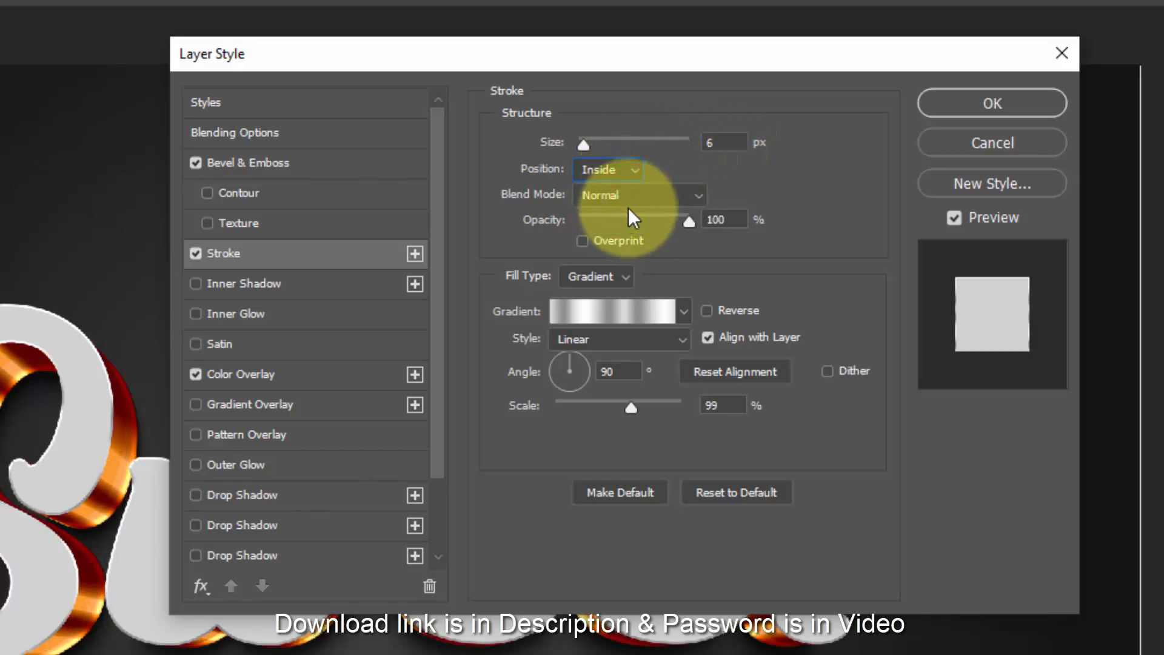
- Change the stroke's fill type to Color and set its colour to d17c39
{"action": "left_click", "coordinate": [609, 276]}
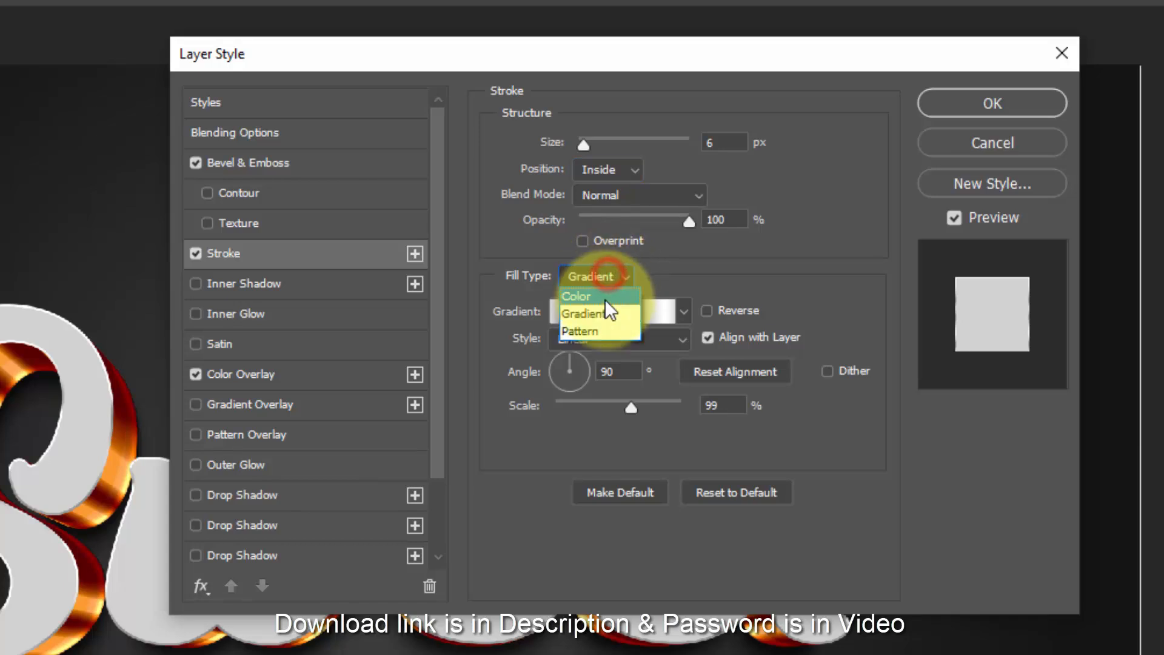
{"action": "left_click", "coordinate": [605, 297]}
{"action": "left_click", "coordinate": [554, 313]}
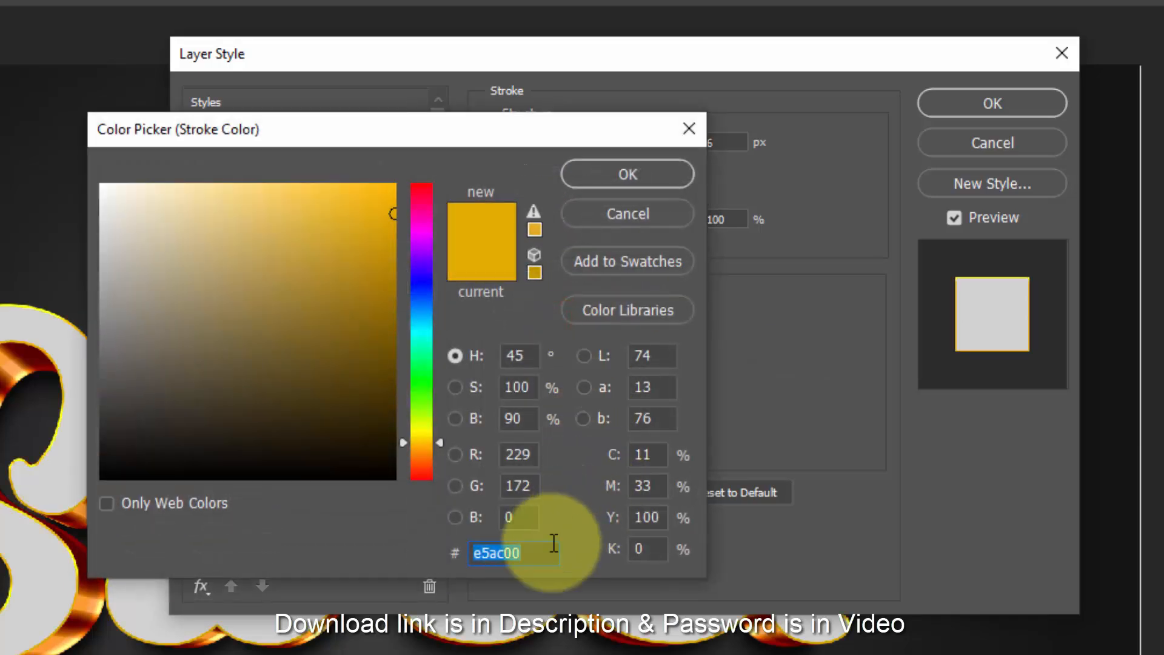
{"action": "type", "text": "d"}
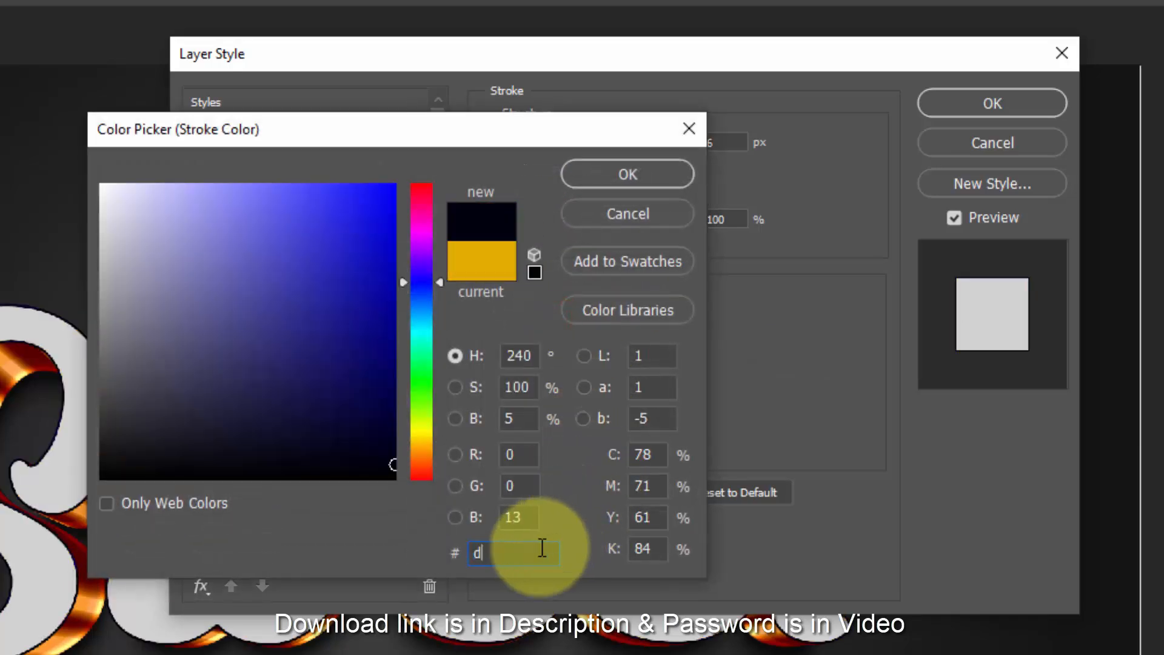
{"action": "type", "text": "17c"}
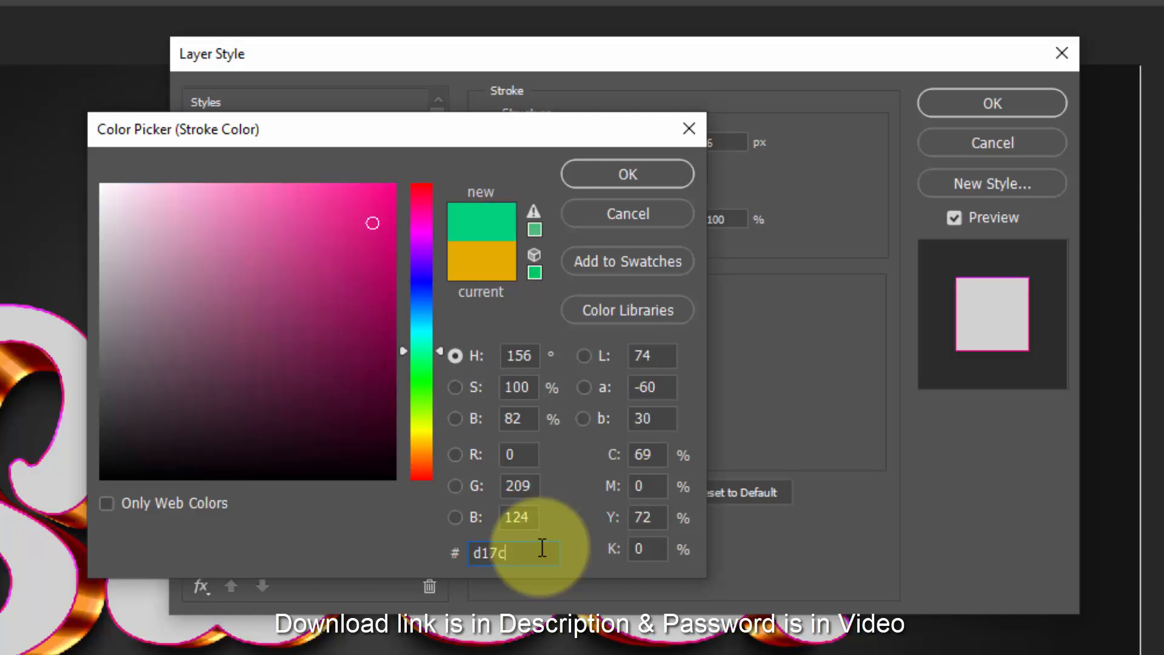
{"action": "type", "text": "39"}
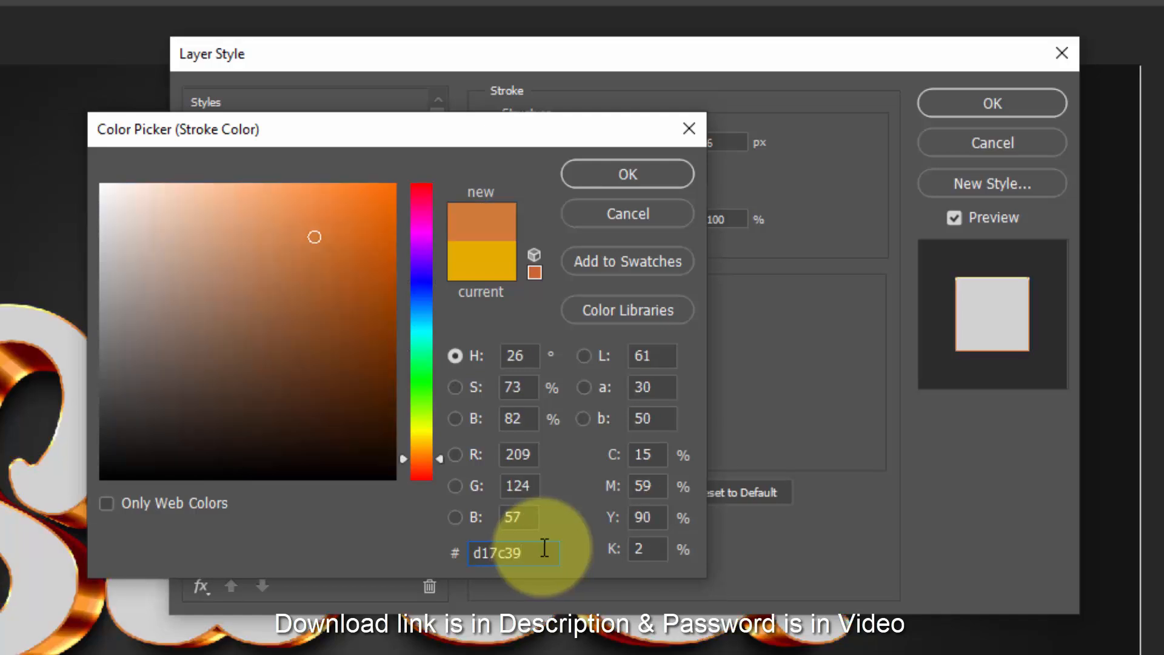
{"action": "left_click", "coordinate": [591, 176]}
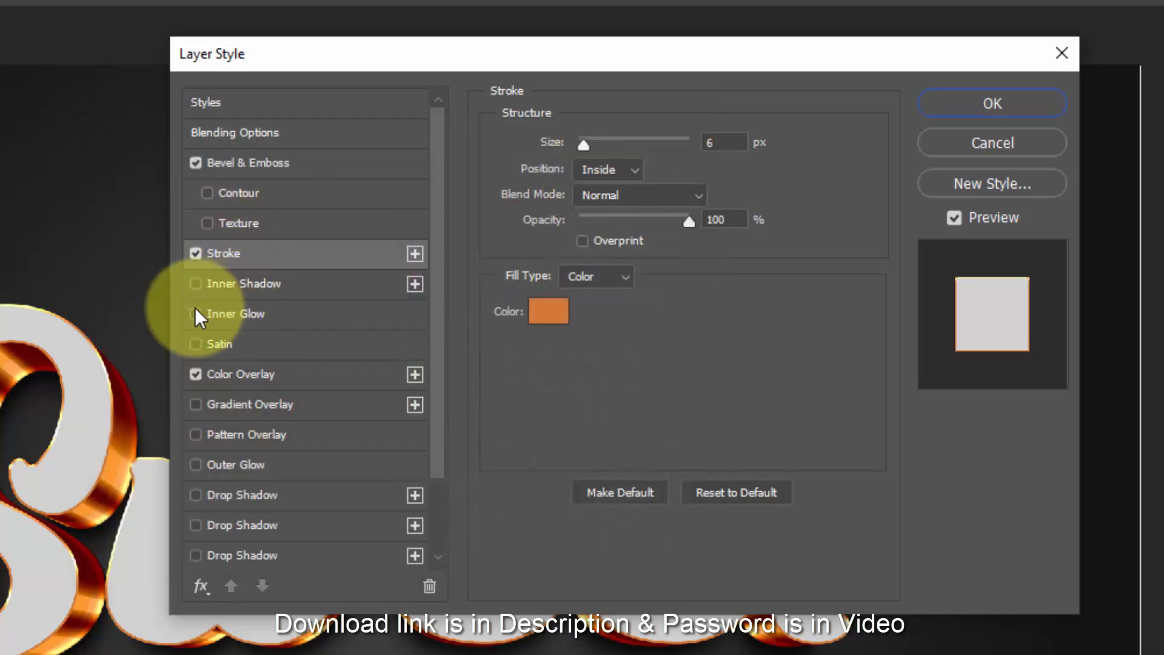
- Enable an Inner Shadow on the layer and set its colour to d17937
{"action": "left_click", "coordinate": [267, 283]}
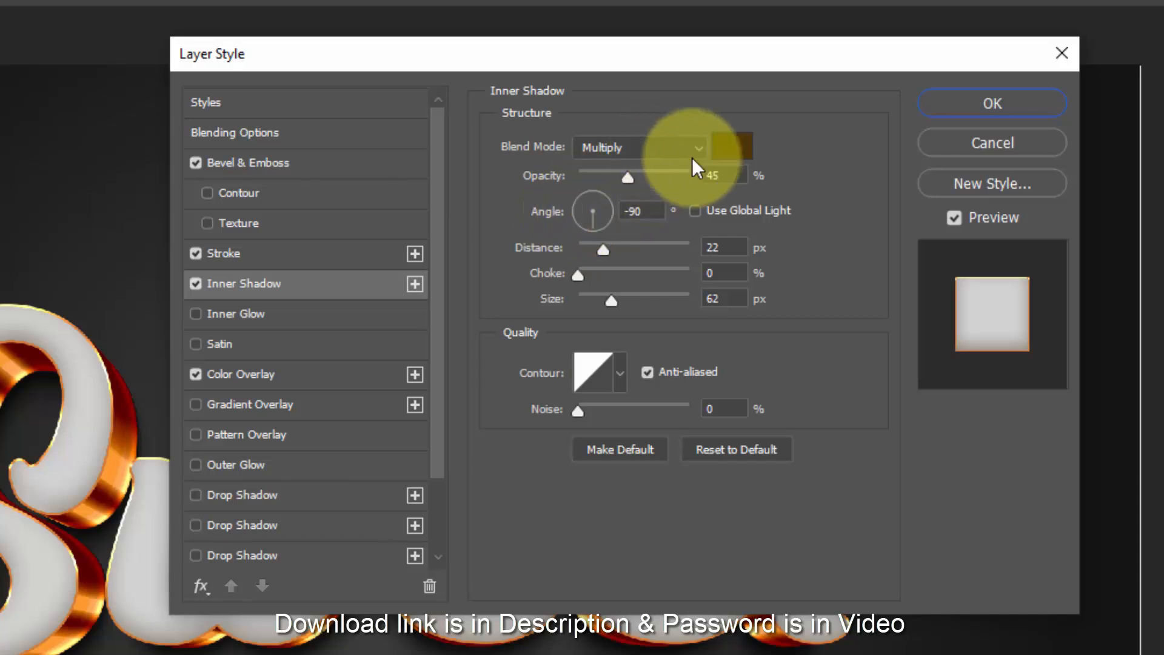
{"action": "left_click", "coordinate": [732, 146]}
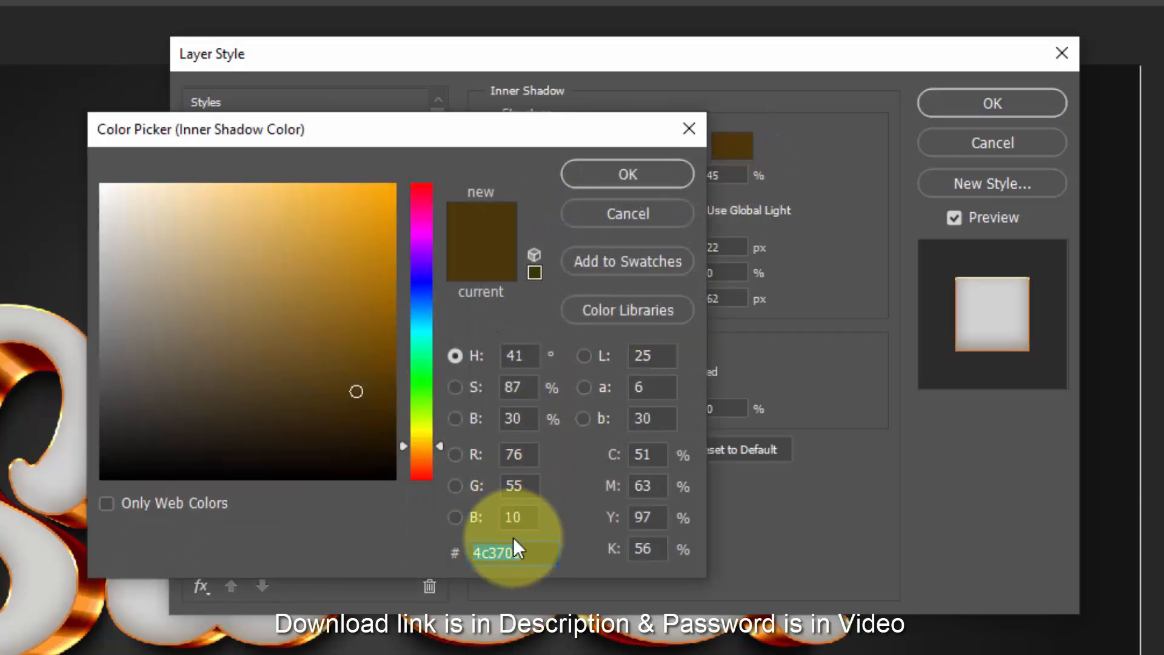
{"action": "type", "text": "d1"}
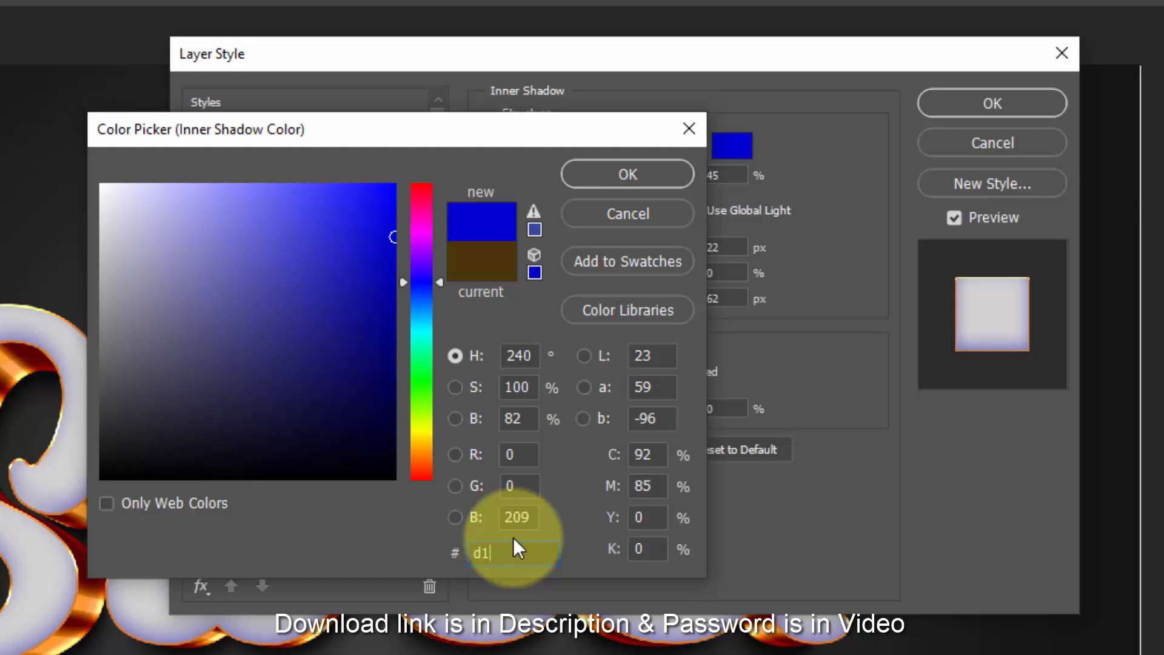
{"action": "type", "text": "79"}
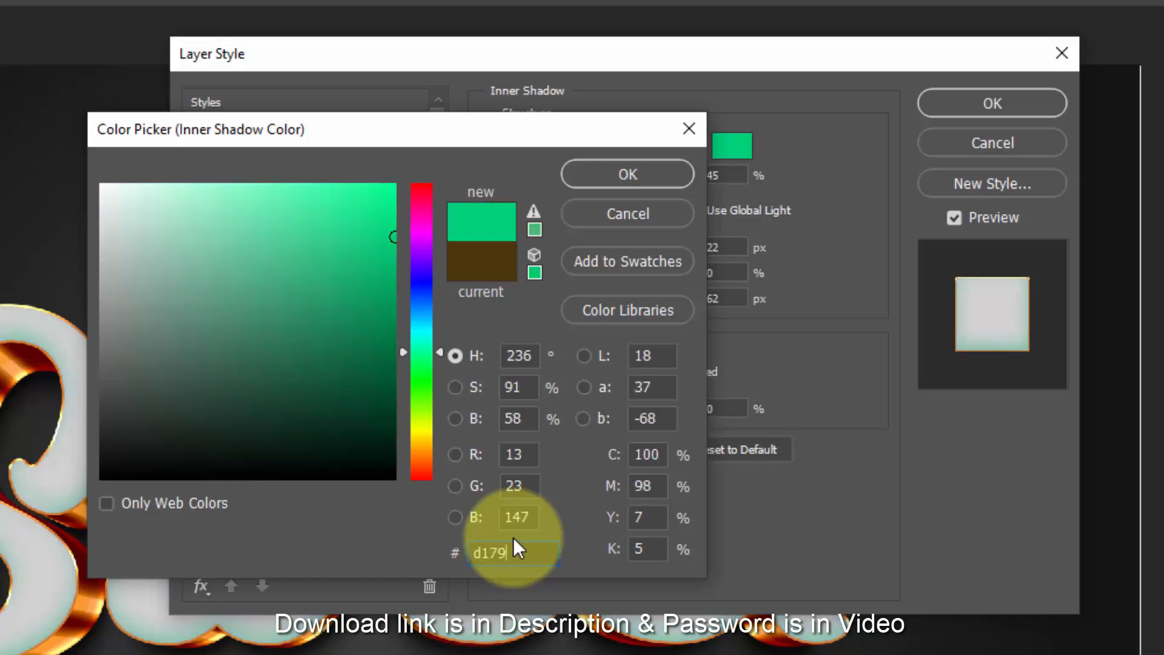
{"action": "type", "text": "37"}
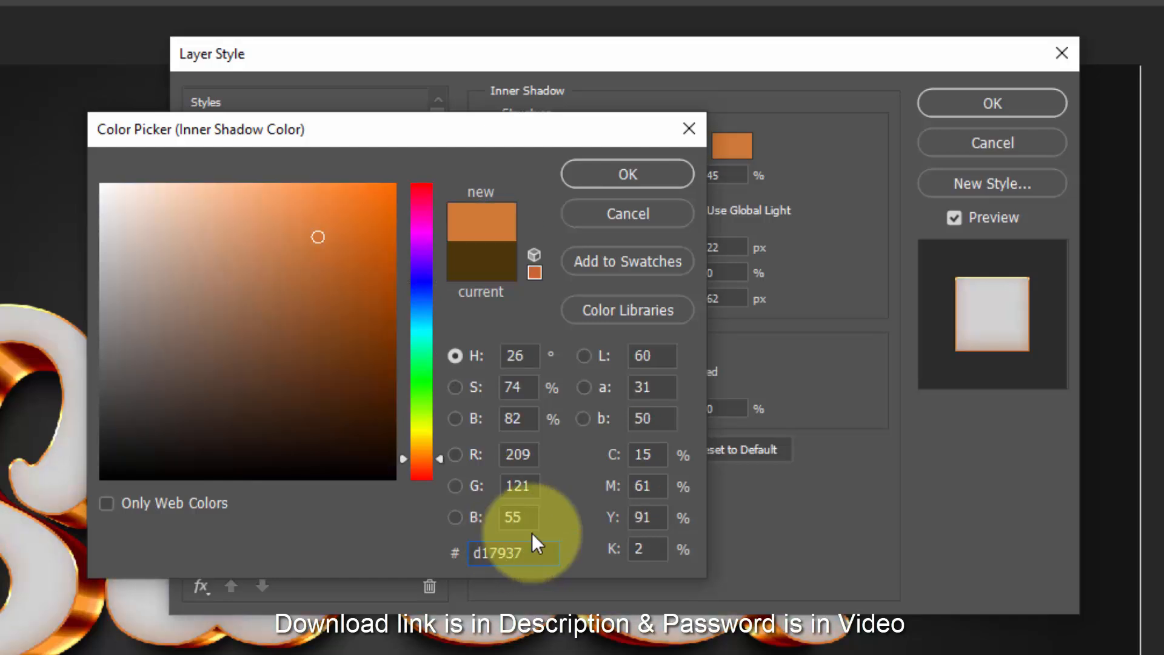
{"action": "left_click", "coordinate": [610, 179]}
- Set the inner shadow's opacity to 75% and its angle to 90°
{"action": "left_click_drag", "start_coordinate": [721, 181], "coordinate": [685, 180]}
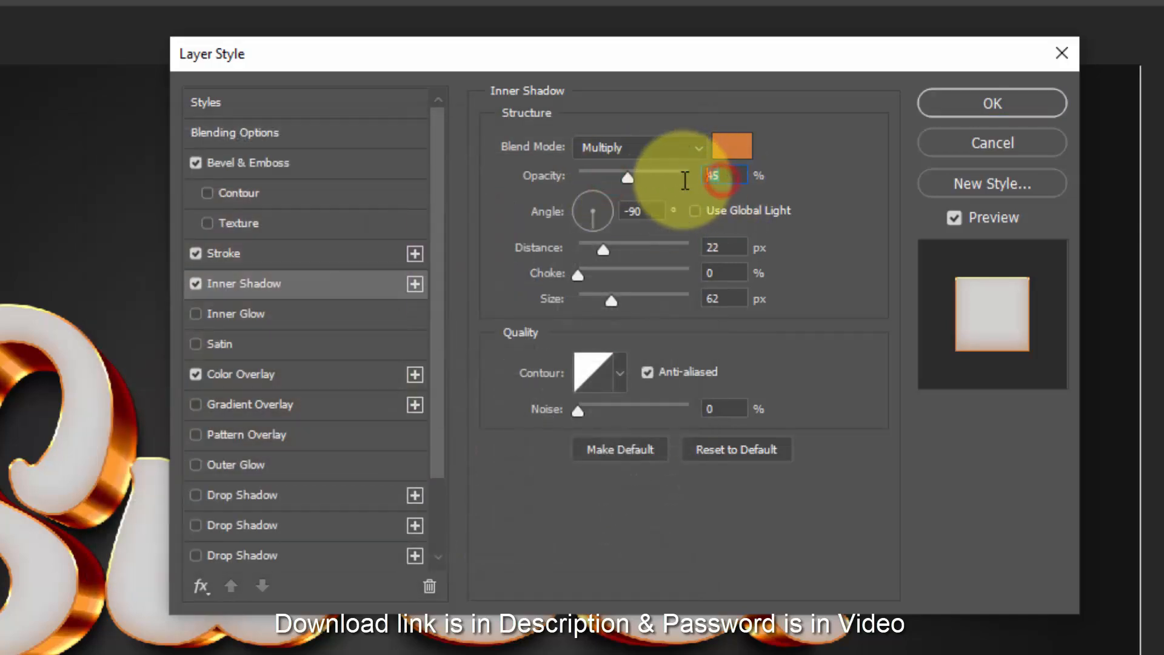
{"action": "type", "text": "75"}
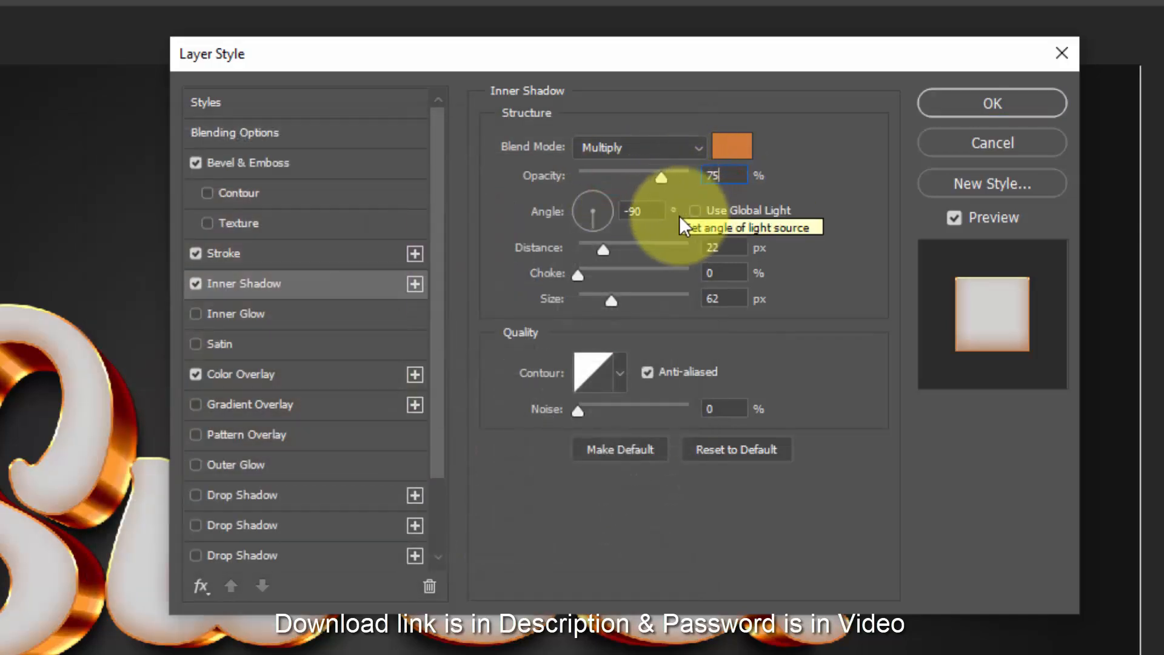
{"action": "left_click", "coordinate": [645, 217]}
{"action": "left_click_drag", "start_coordinate": [645, 217], "coordinate": [528, 228]}
{"action": "type", "text": "90"}
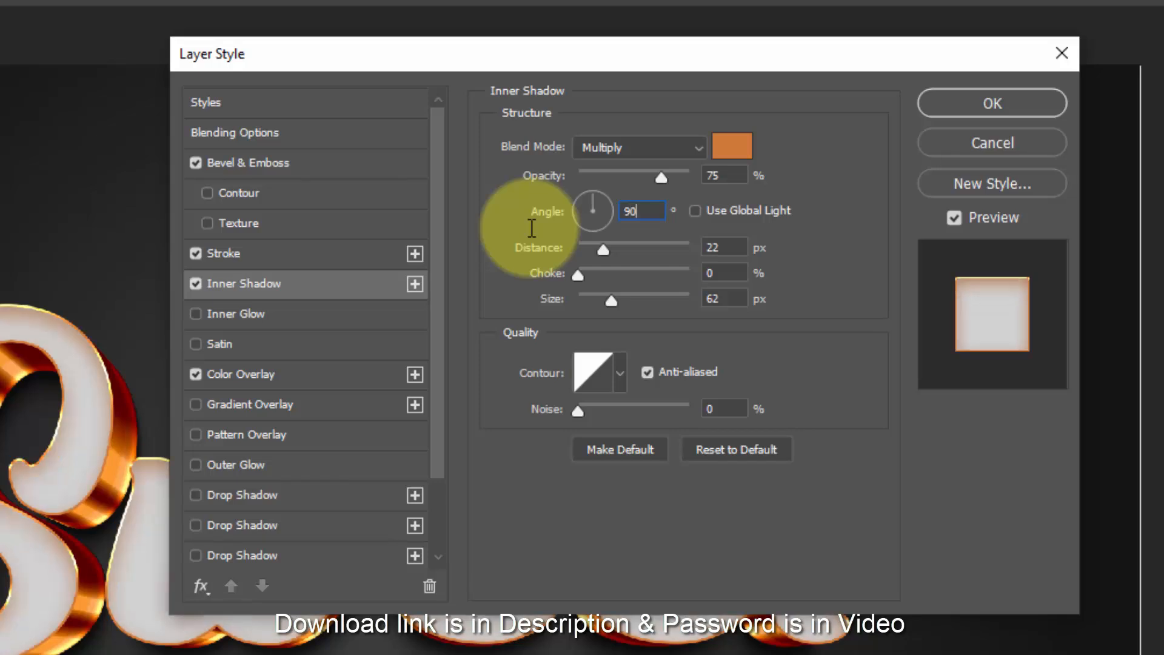
- Set the inner shadow's distance to 11 px and its size to 10 px
{"action": "left_click_drag", "start_coordinate": [747, 247], "coordinate": [663, 259]}
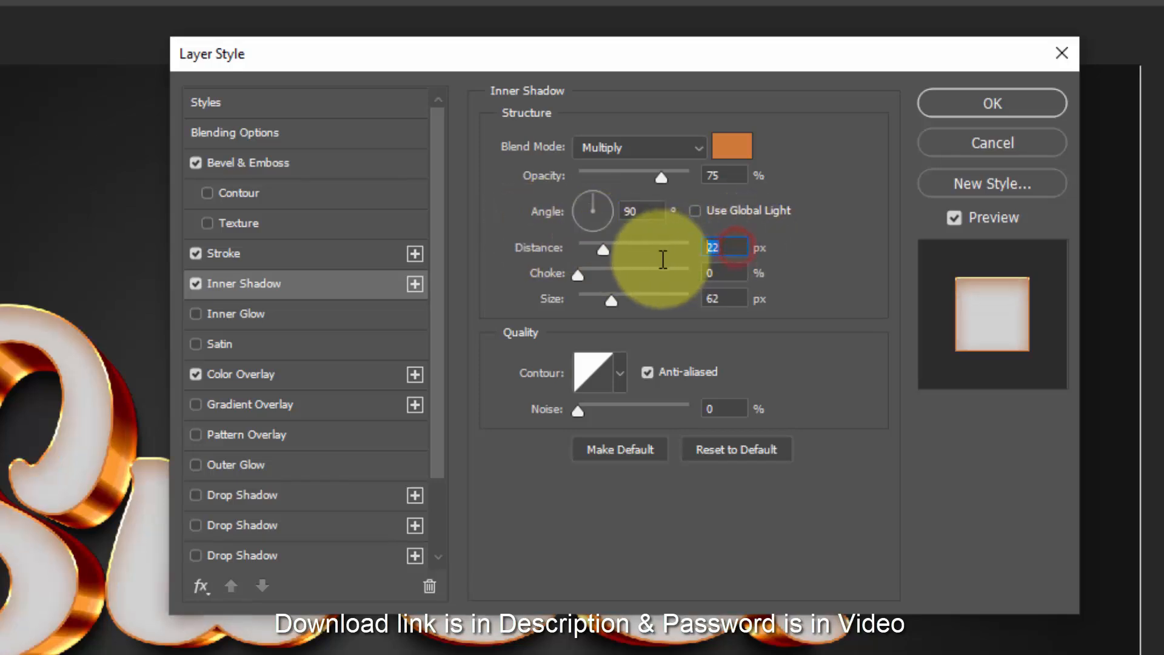
{"action": "type", "text": "11"}
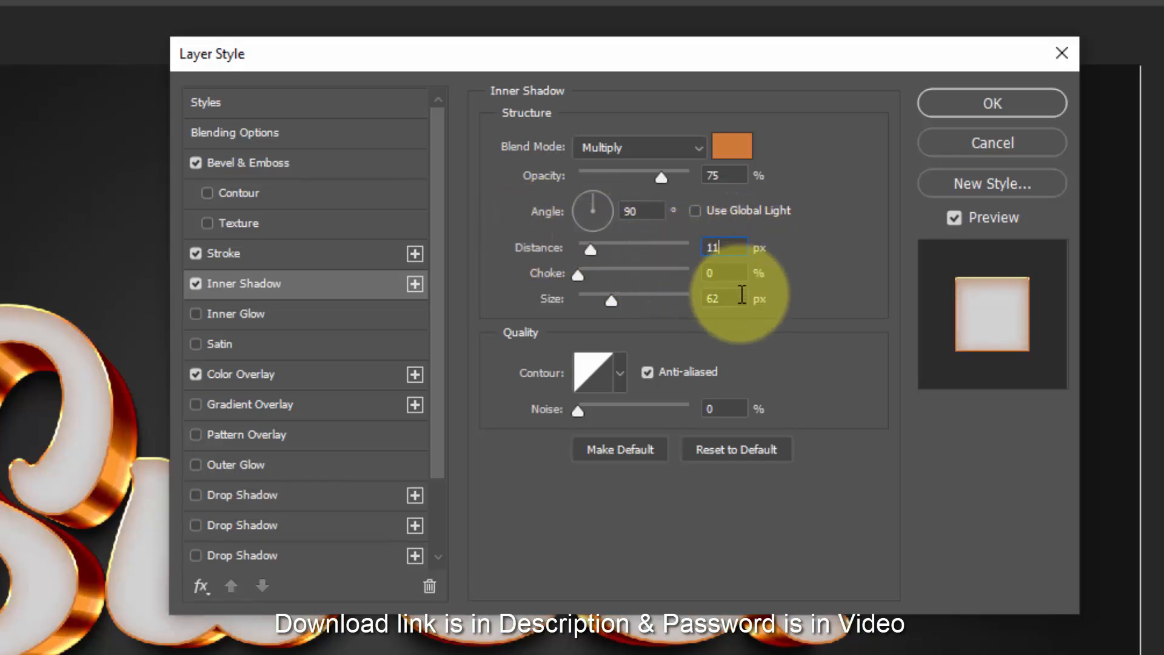
{"action": "left_click_drag", "start_coordinate": [735, 297], "coordinate": [650, 309]}
{"action": "type", "text": "10"}
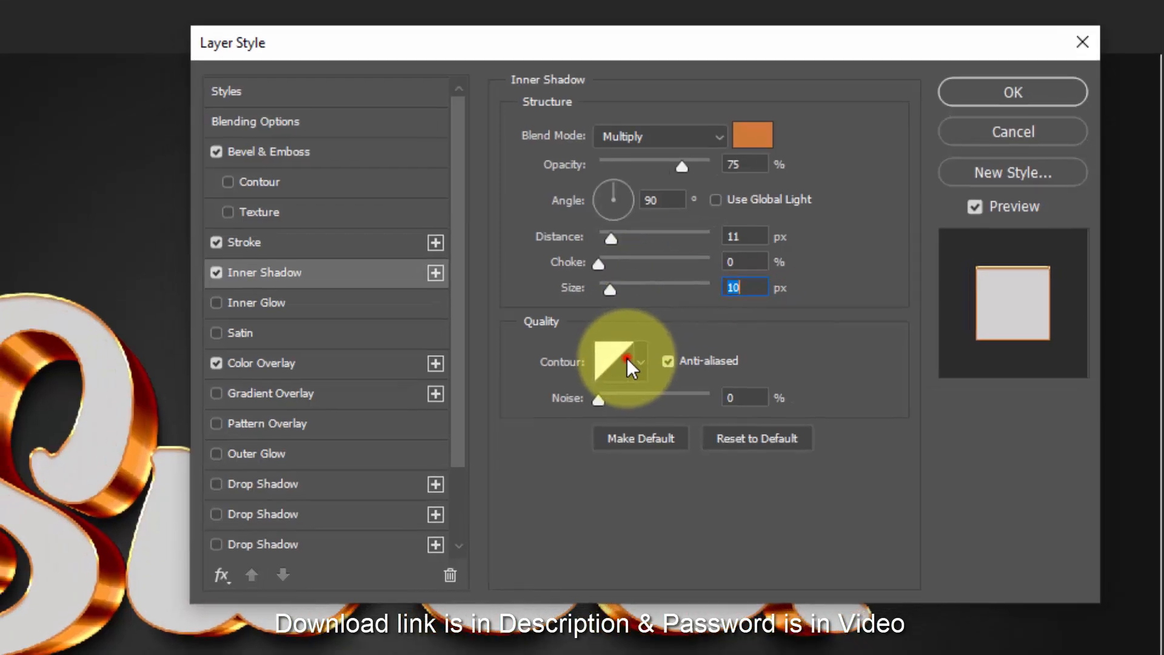
- Switch the inner shadow's contour to the Cone preset
{"action": "left_click", "coordinate": [627, 358]}
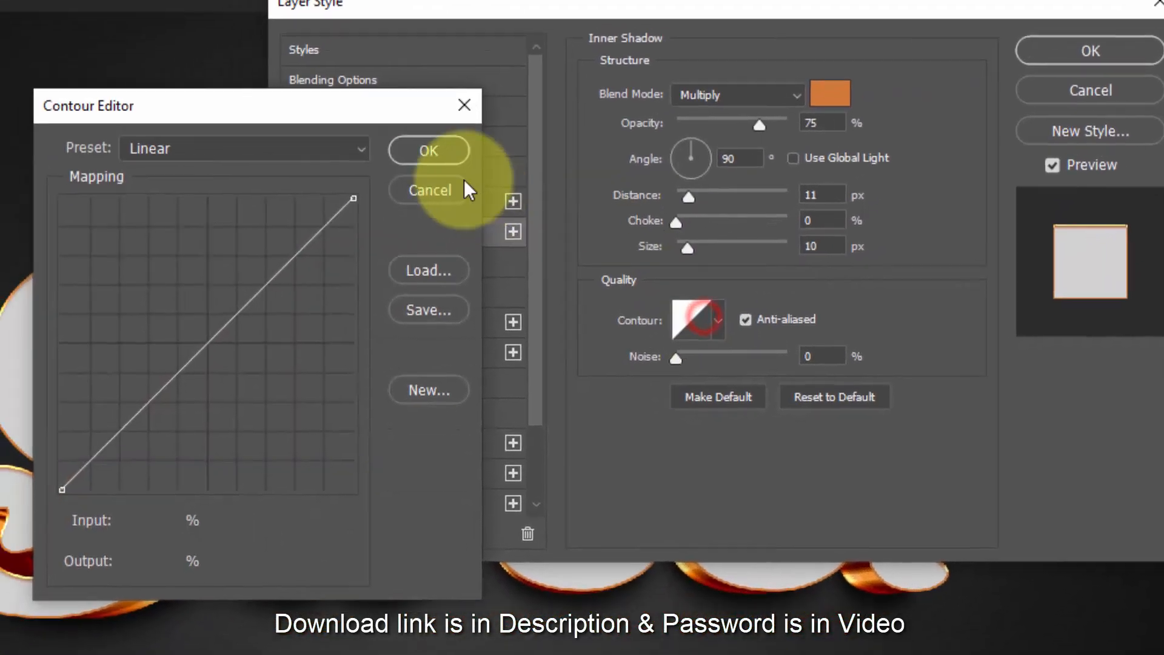
{"action": "left_click", "coordinate": [204, 193]}
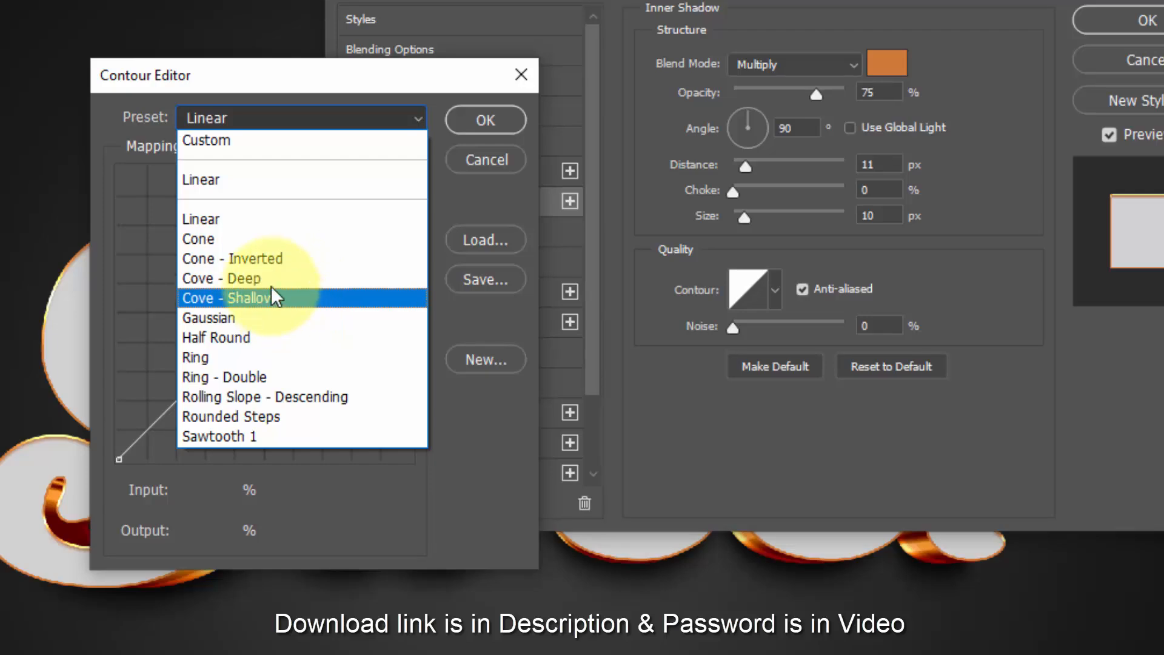
{"action": "left_click", "coordinate": [259, 239]}
{"action": "left_click", "coordinate": [470, 125]}
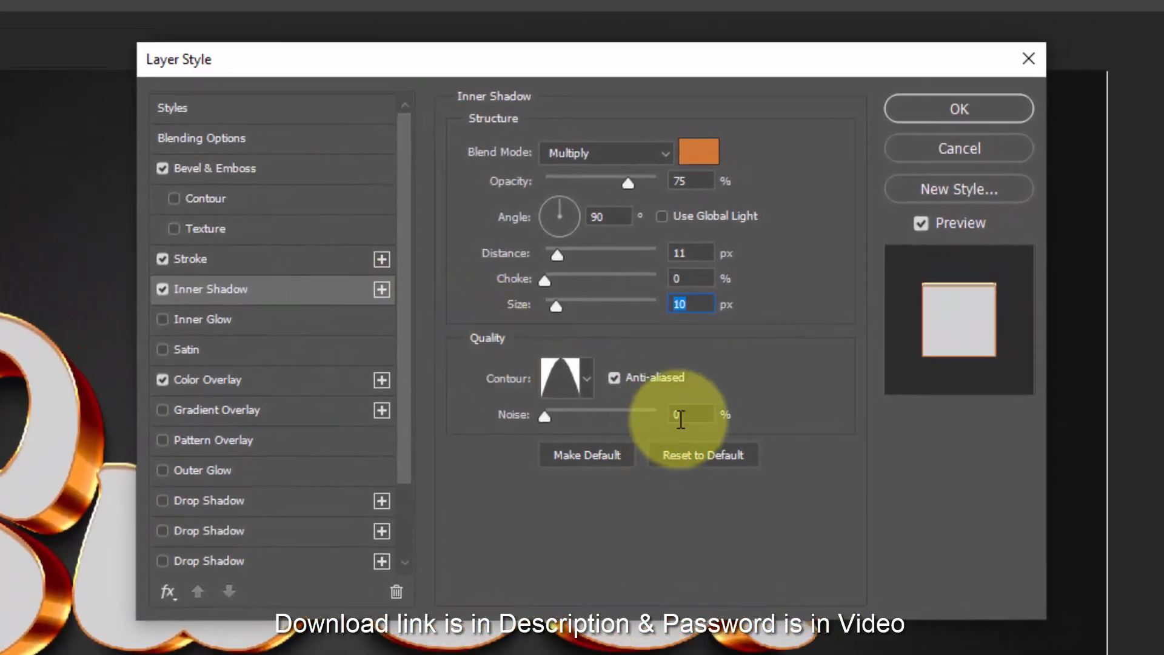
- Enable an Inner Glow on the layer and open its blend mode choices
{"action": "left_click", "coordinate": [216, 319]}
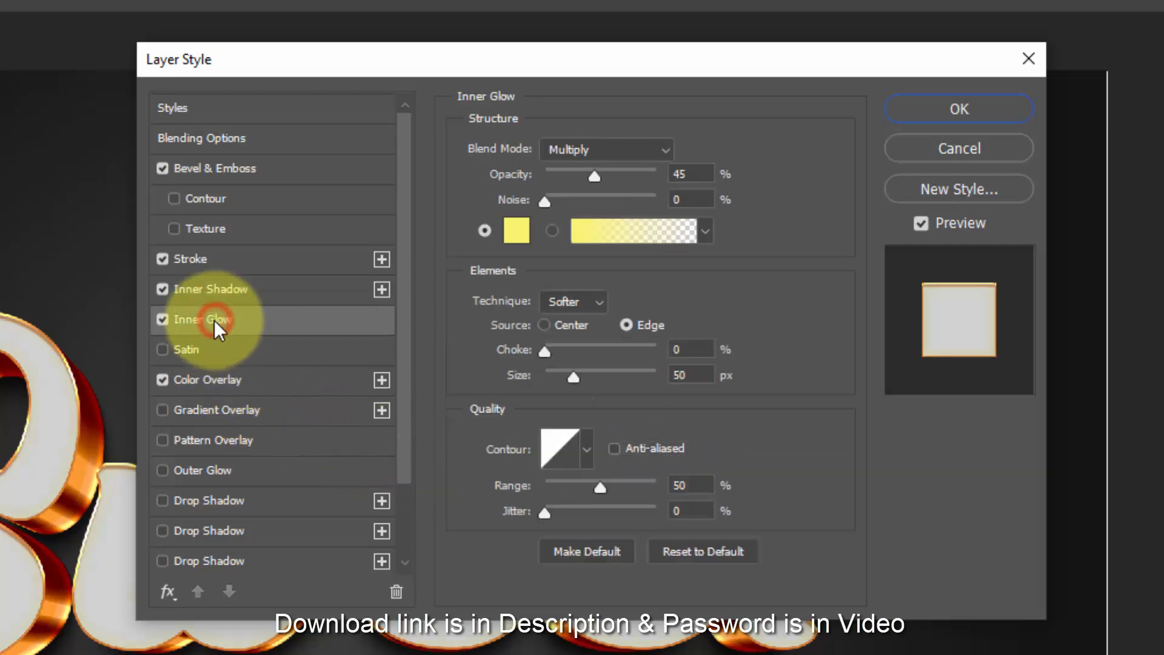
{"action": "left_click", "coordinate": [598, 156]}
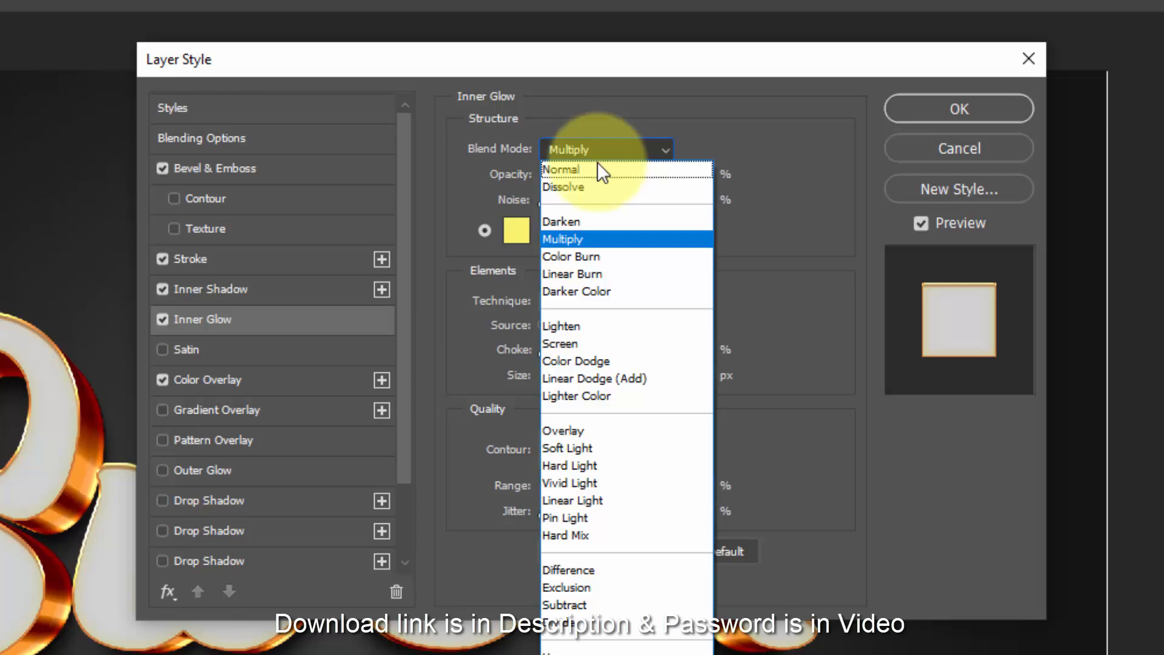
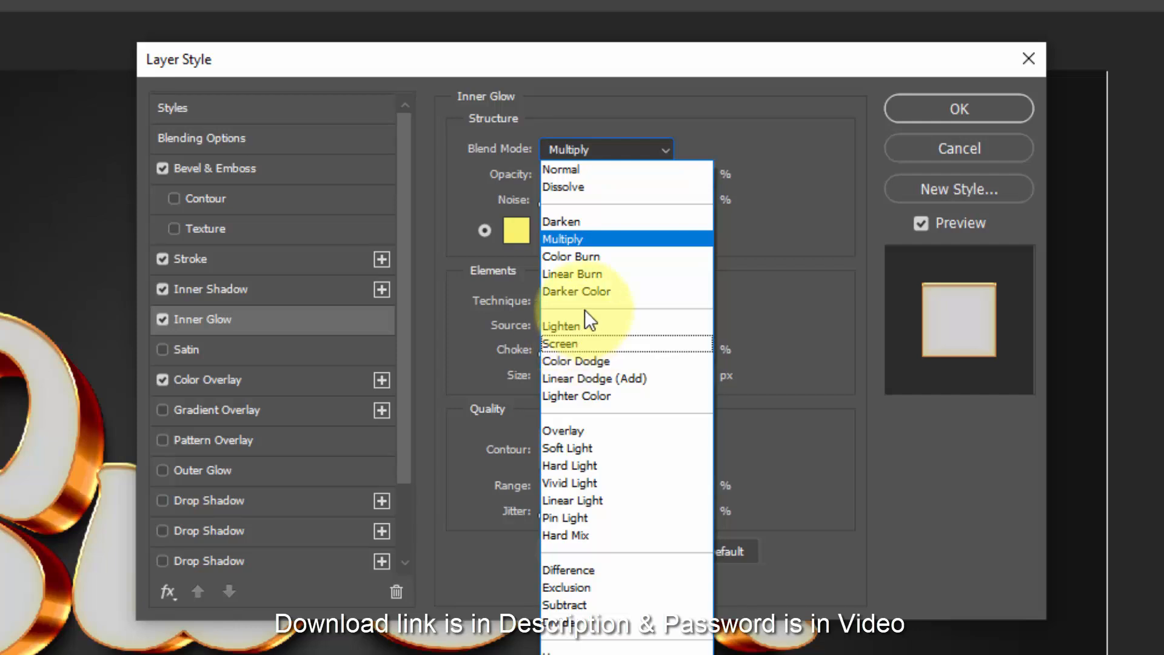
- Set the inner glow's blend mode to Screen and its opacity to 42%
{"action": "left_click", "coordinate": [579, 339]}
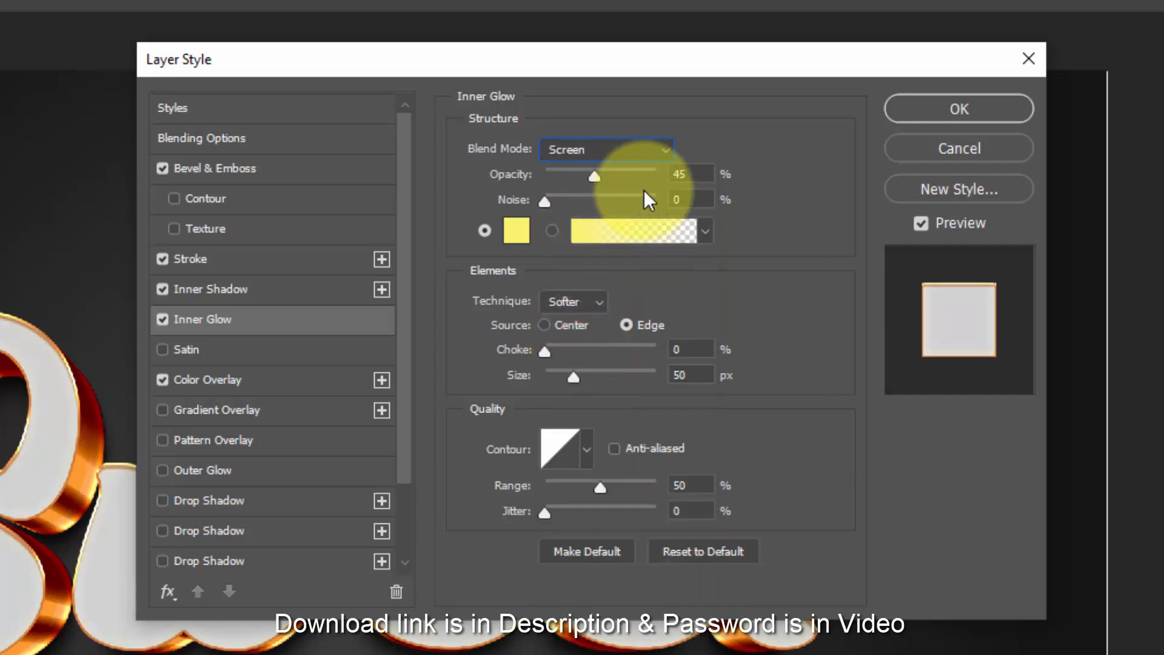
{"action": "double_click", "coordinate": [689, 174]}
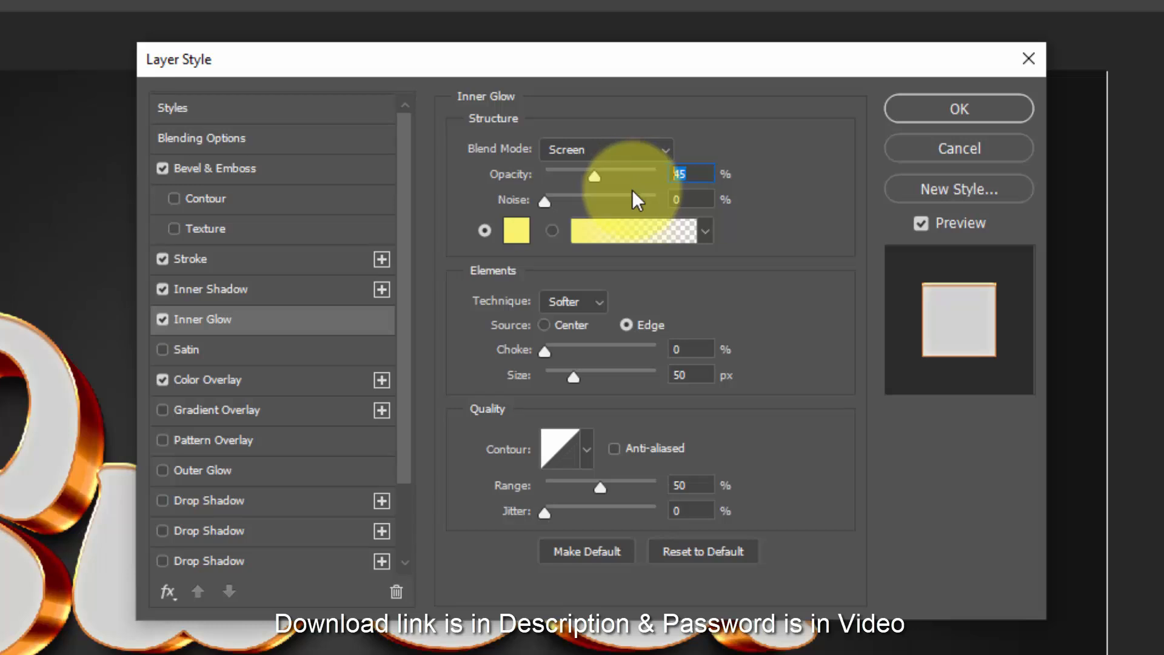
{"action": "type", "text": "42"}
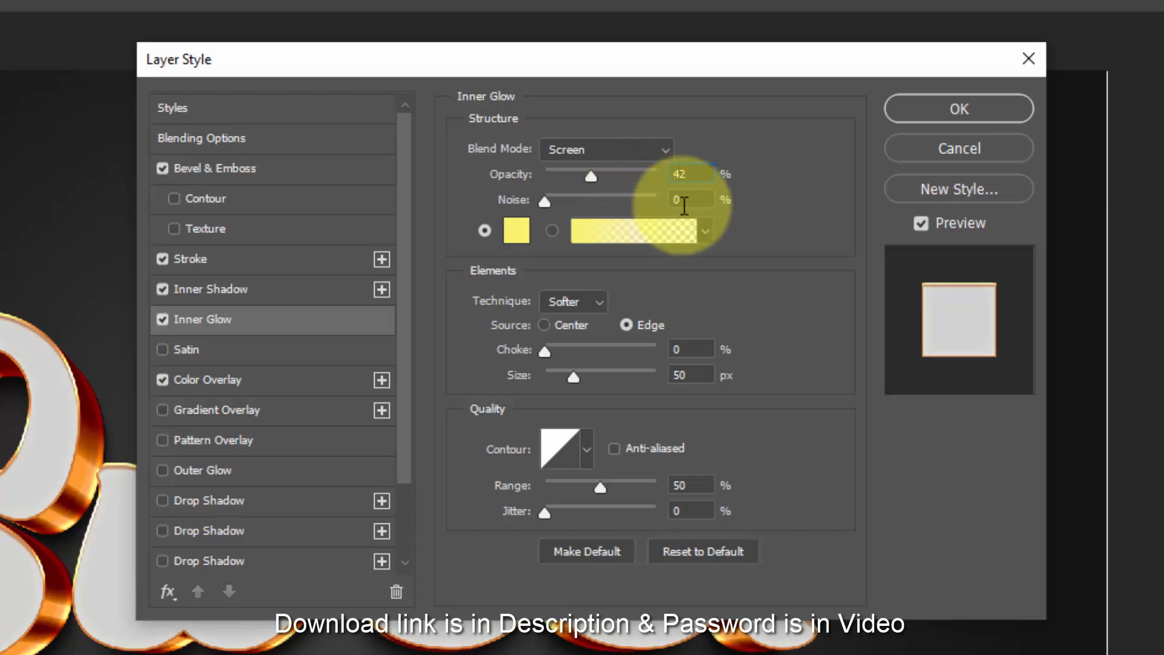
- Change the inner glow's color to orange #d07836
{"action": "left_click", "coordinate": [513, 226]}
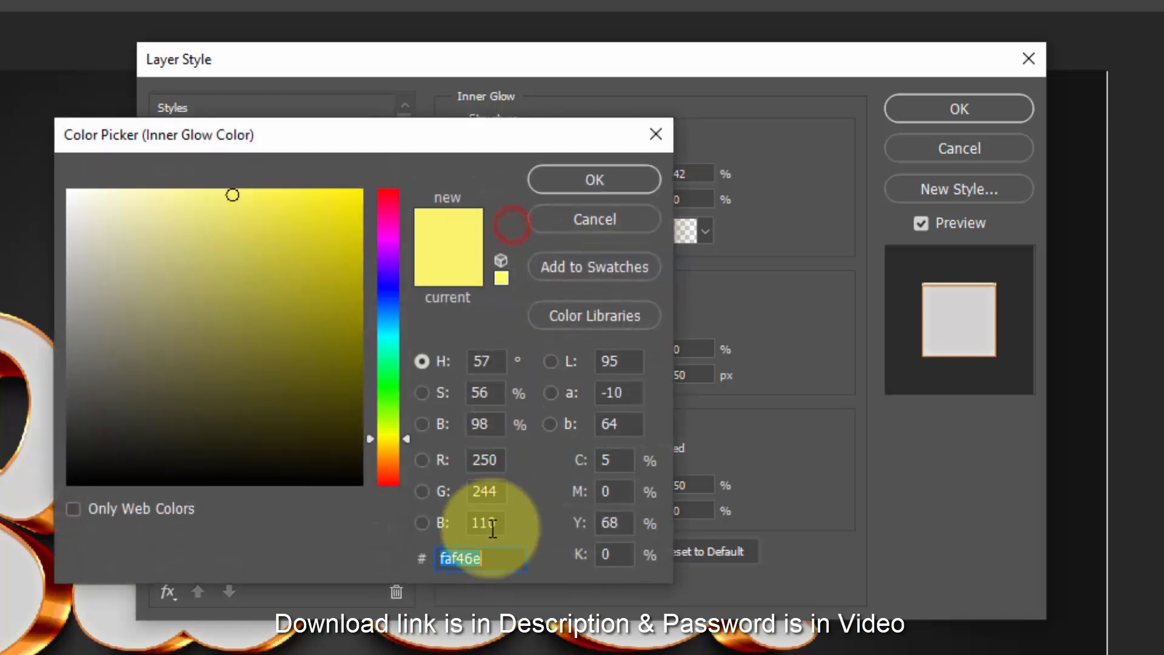
{"action": "type", "text": "d"}
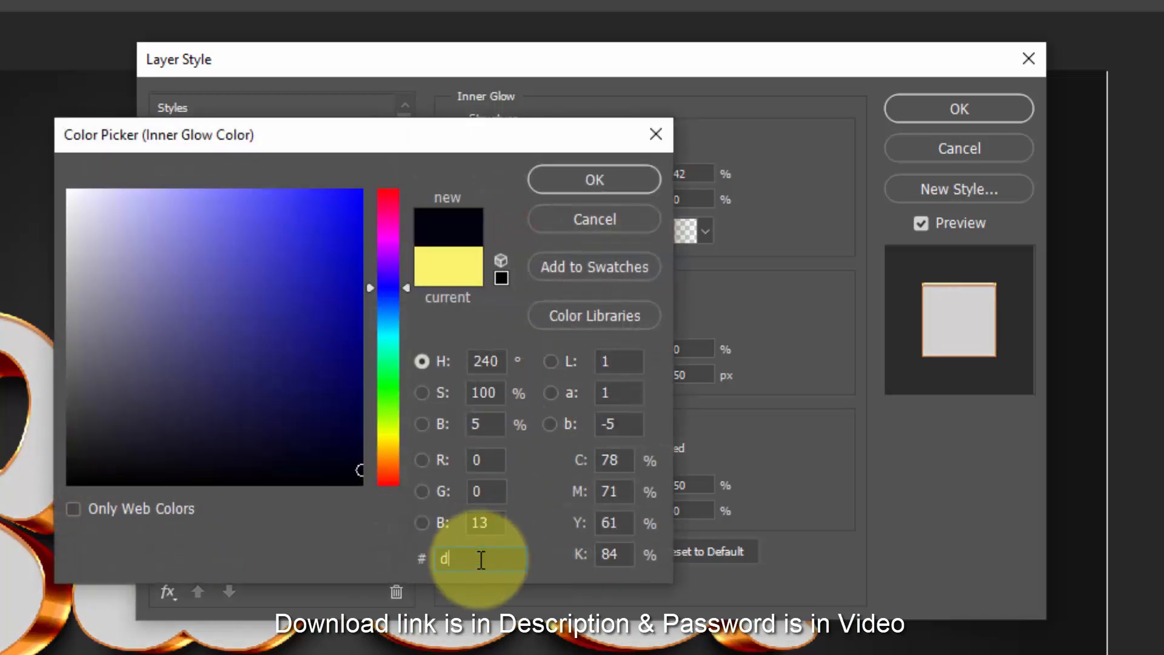
{"action": "type", "text": "07836"}
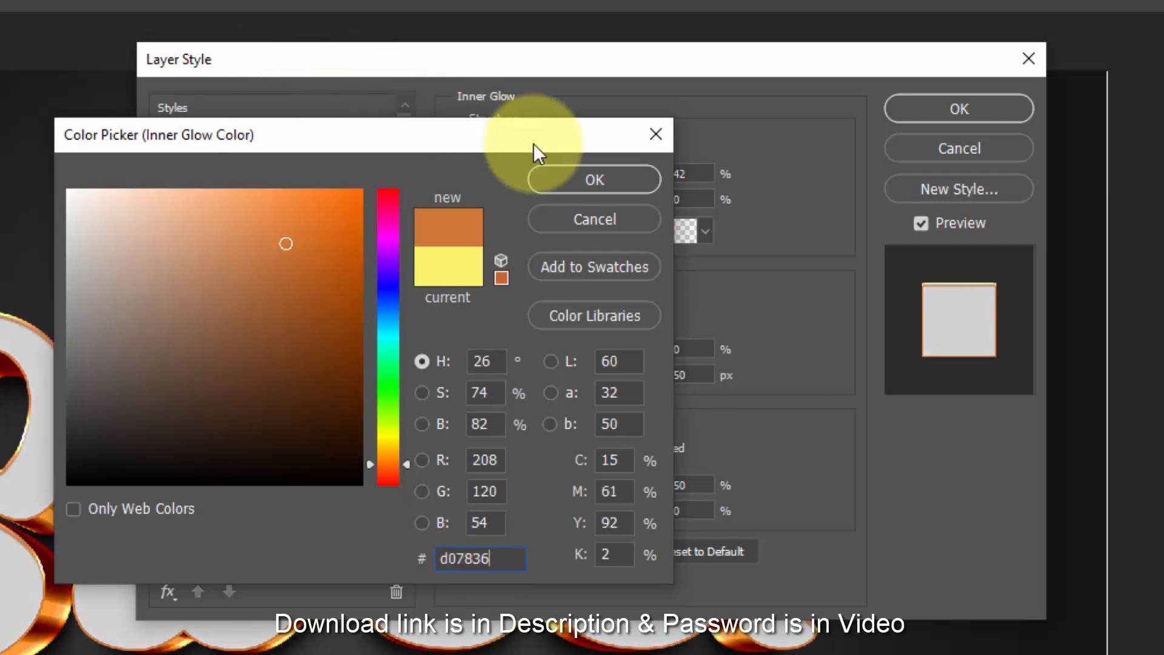
{"action": "left_click", "coordinate": [557, 176]}
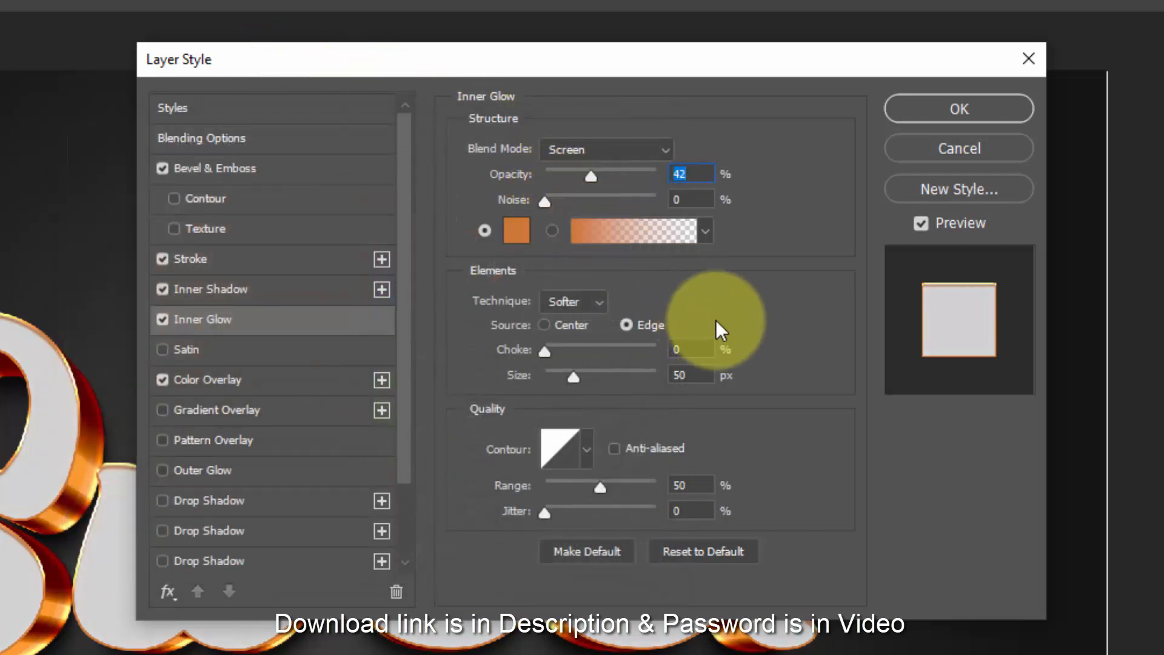
- Set the inner glow's source to Center, with a choke of 19% and a size of 16 px
{"action": "left_click", "coordinate": [576, 323]}
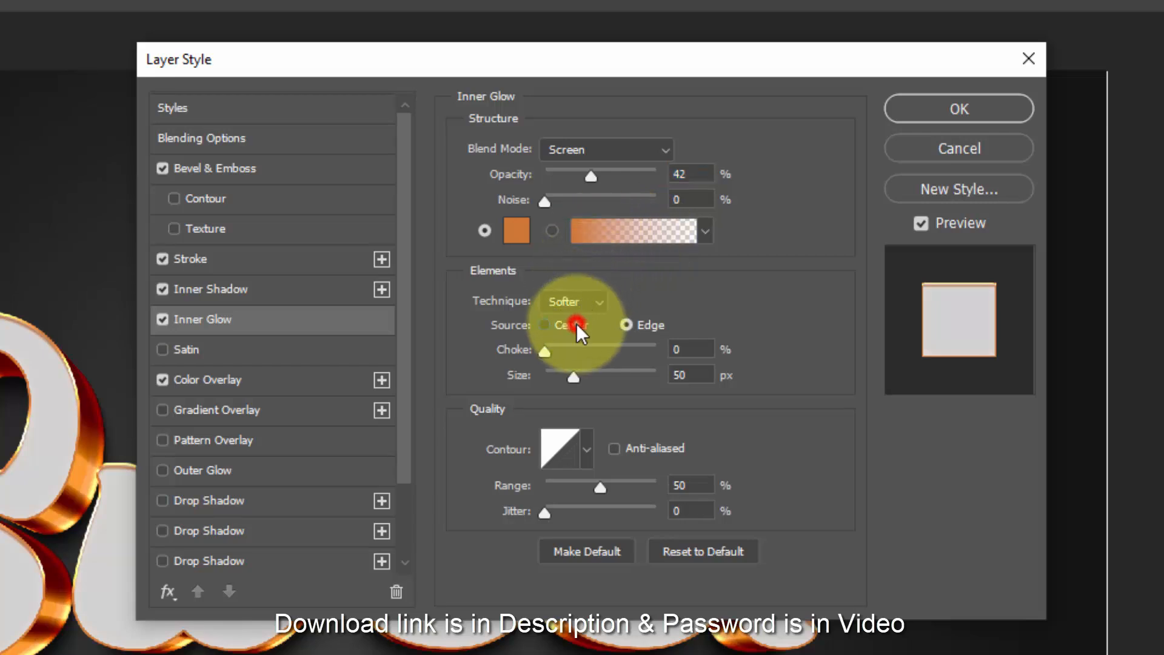
{"action": "left_click", "coordinate": [697, 350]}
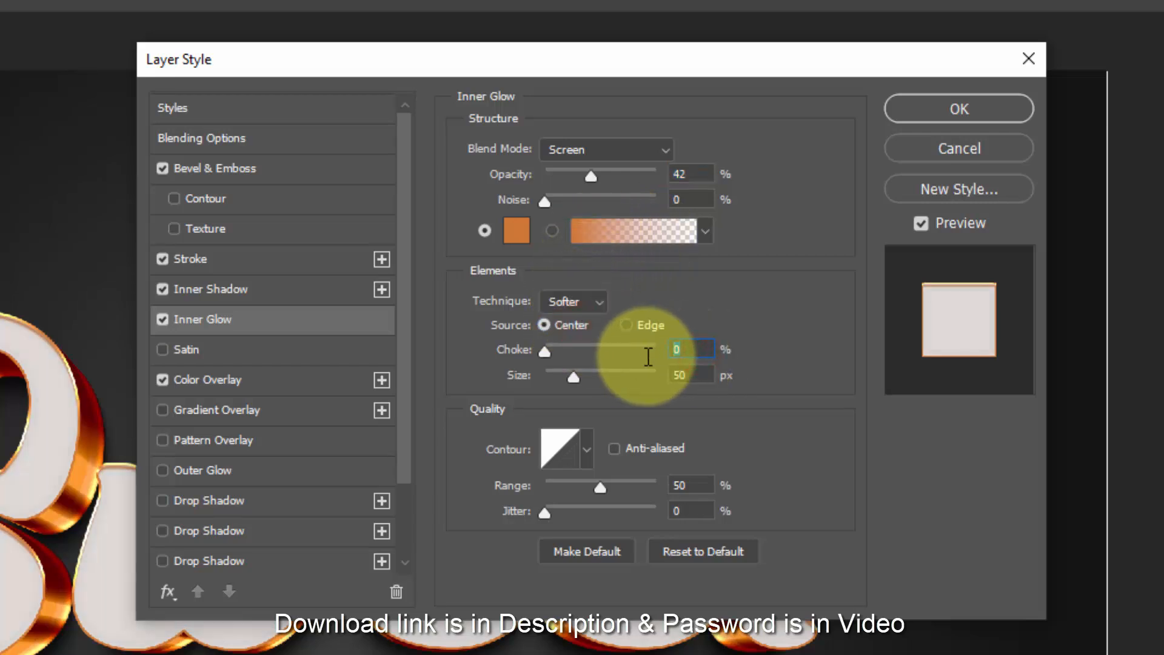
{"action": "type", "text": "19"}
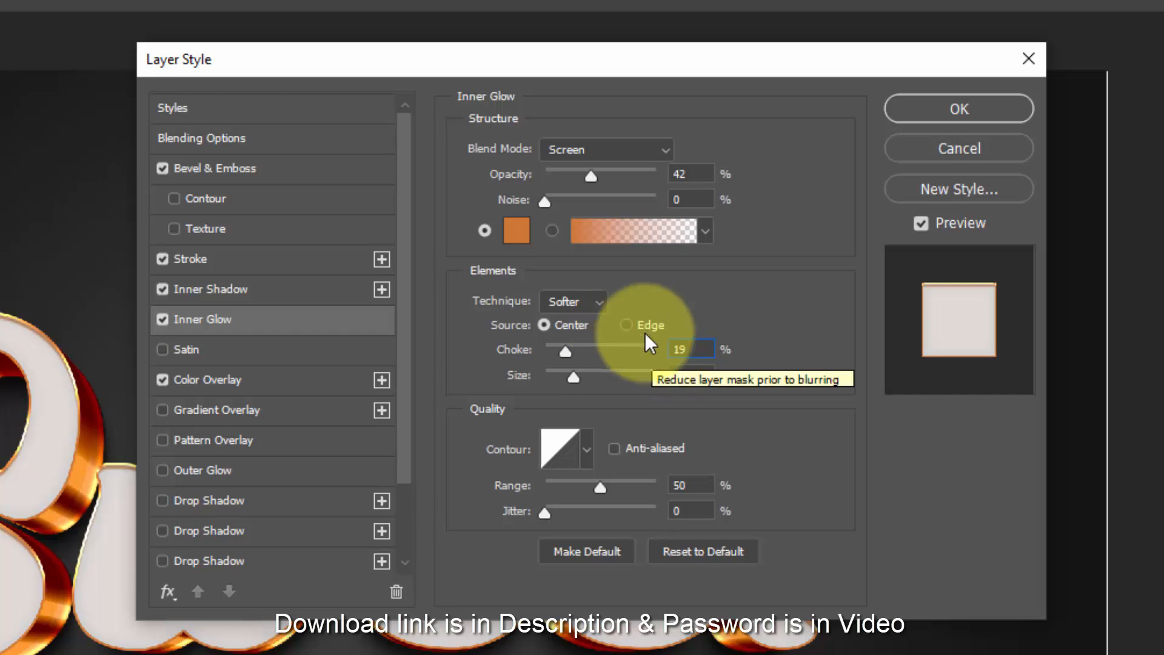
{"action": "left_click", "coordinate": [692, 375]}
{"action": "type", "text": "1"}
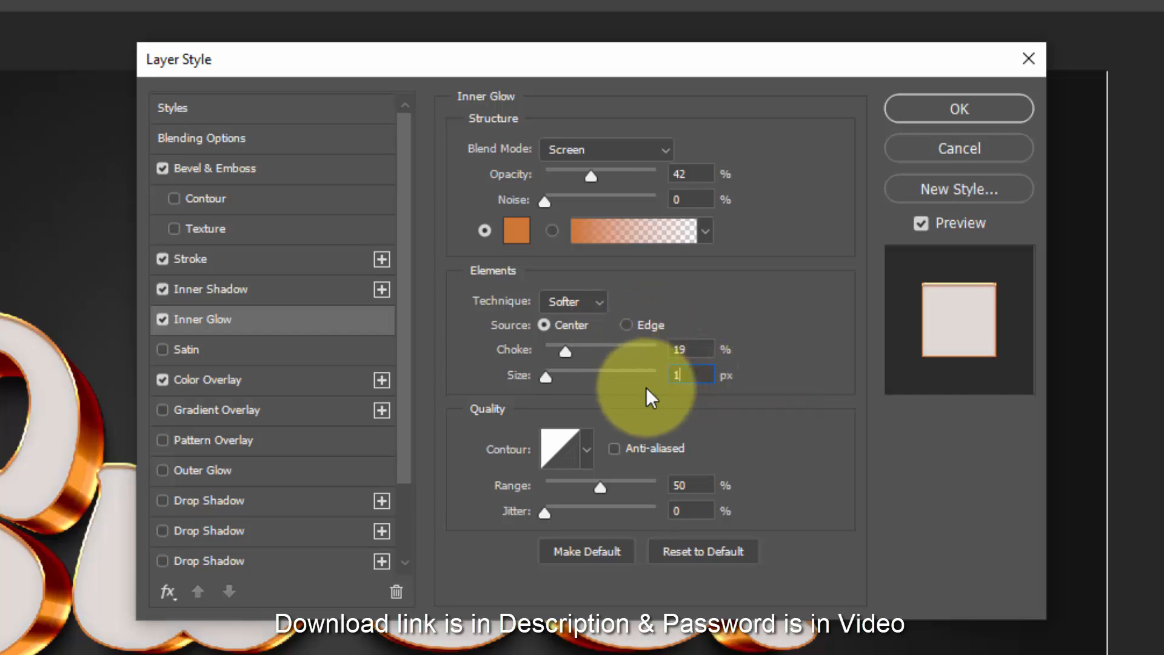
{"action": "type", "text": "6"}
- Switch the inner glow's contour to the Cone preset
{"action": "left_click", "coordinate": [560, 441]}
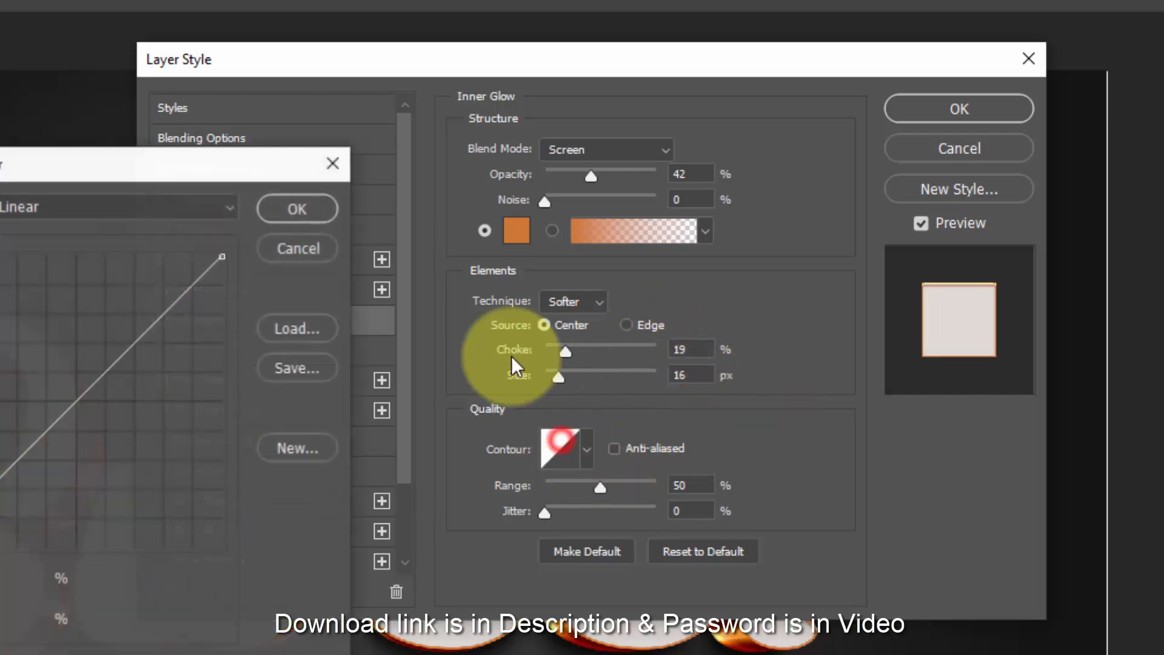
{"action": "left_click", "coordinate": [137, 208]}
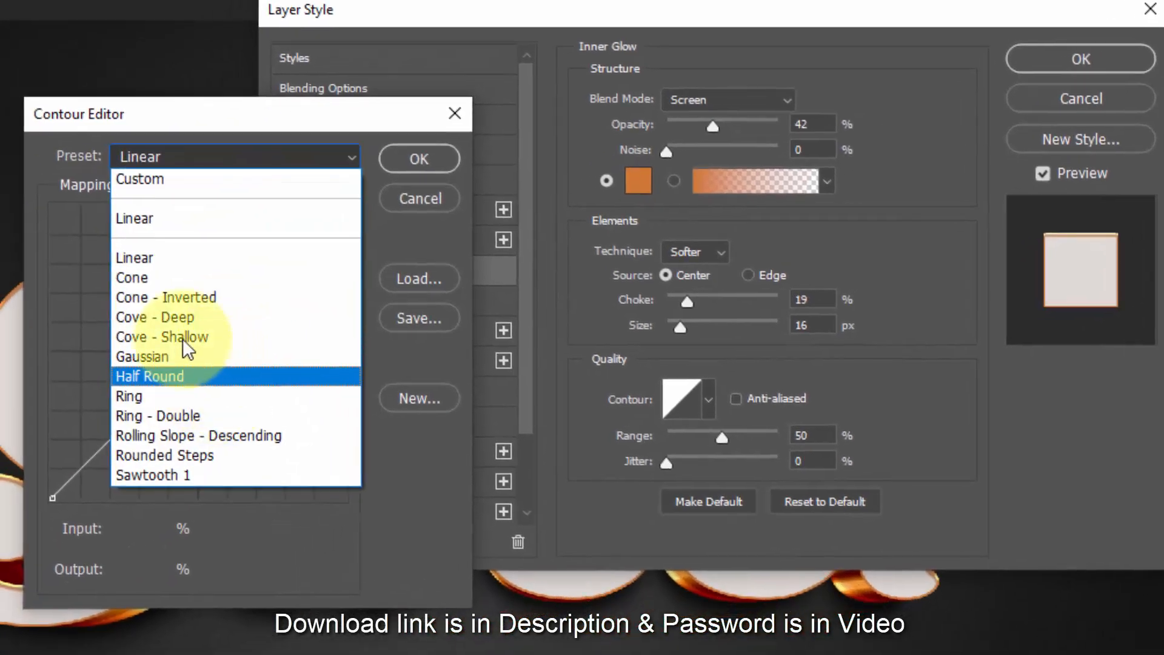
{"action": "left_click", "coordinate": [171, 277]}
{"action": "left_click", "coordinate": [419, 161]}
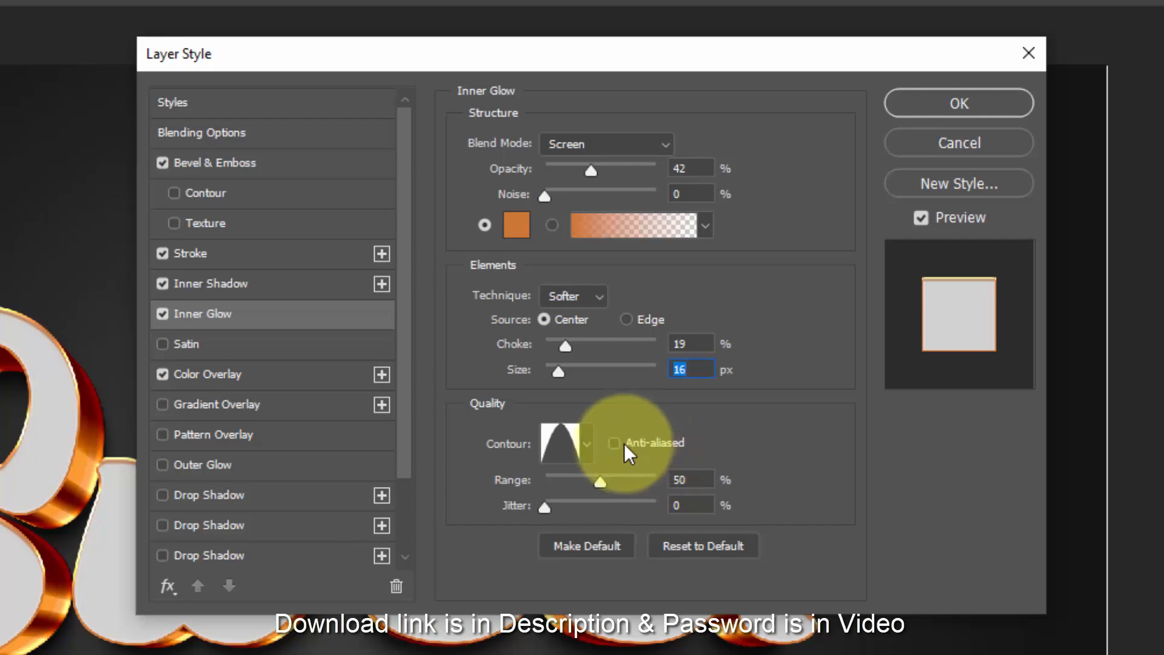
- Make the inner glow's contour anti-aliased and set its range to 64% and jitter to 14%
{"action": "left_click", "coordinate": [624, 443]}
{"action": "left_click", "coordinate": [683, 480]}
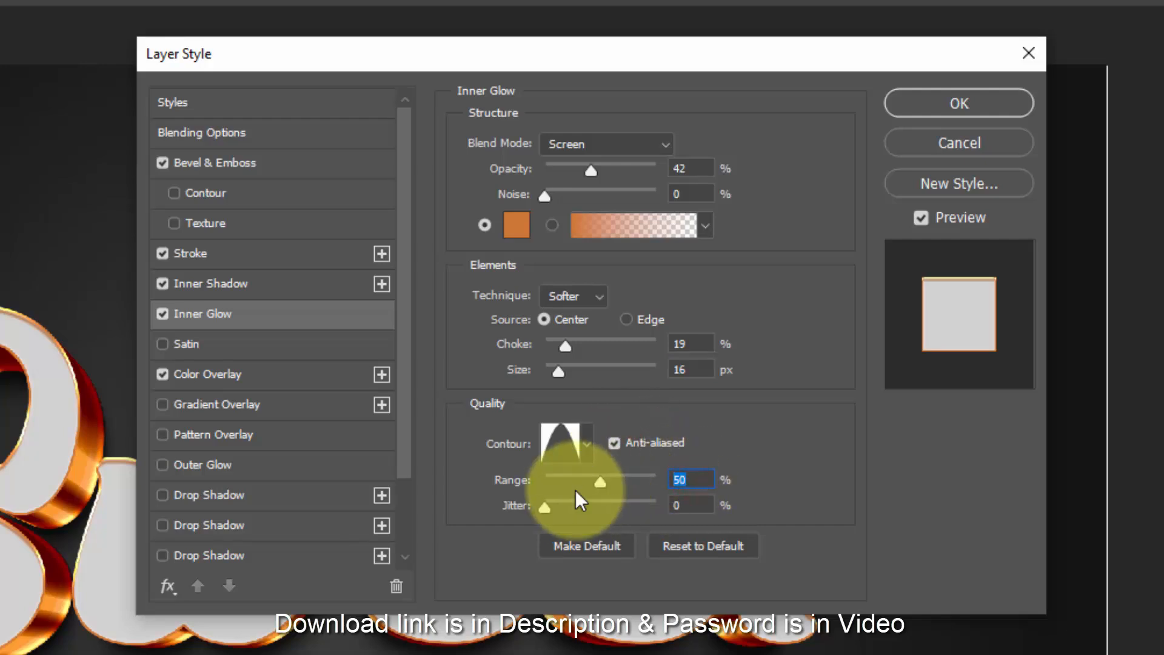
{"action": "type", "text": "64"}
{"action": "left_click", "coordinate": [693, 508]}
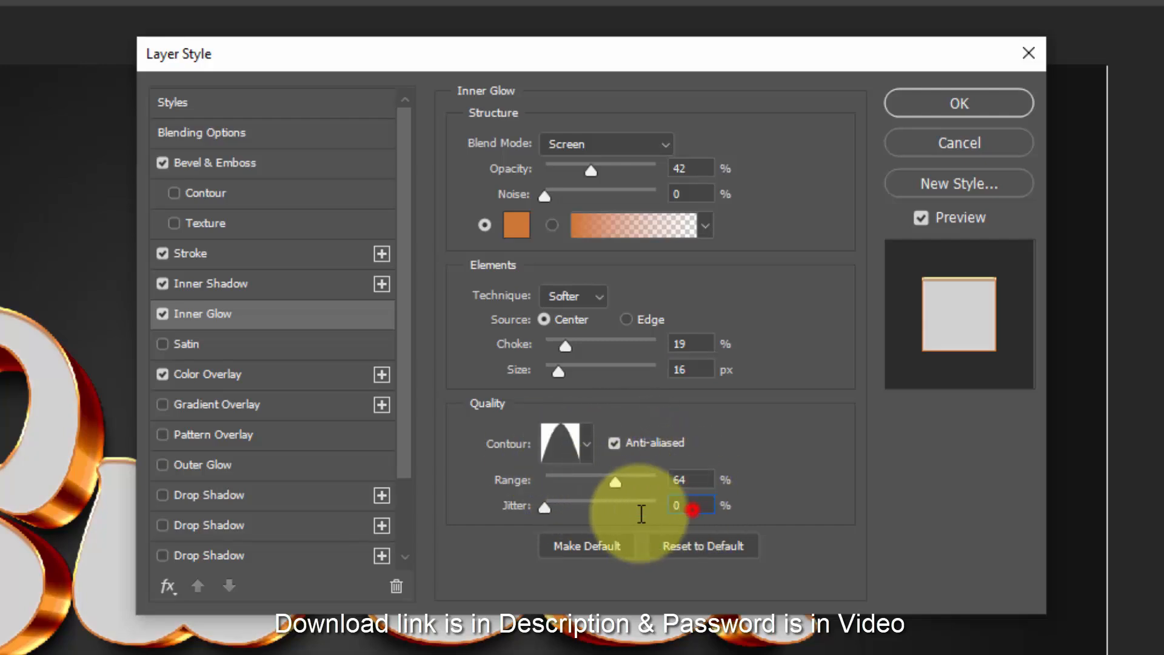
{"action": "type", "text": "14"}
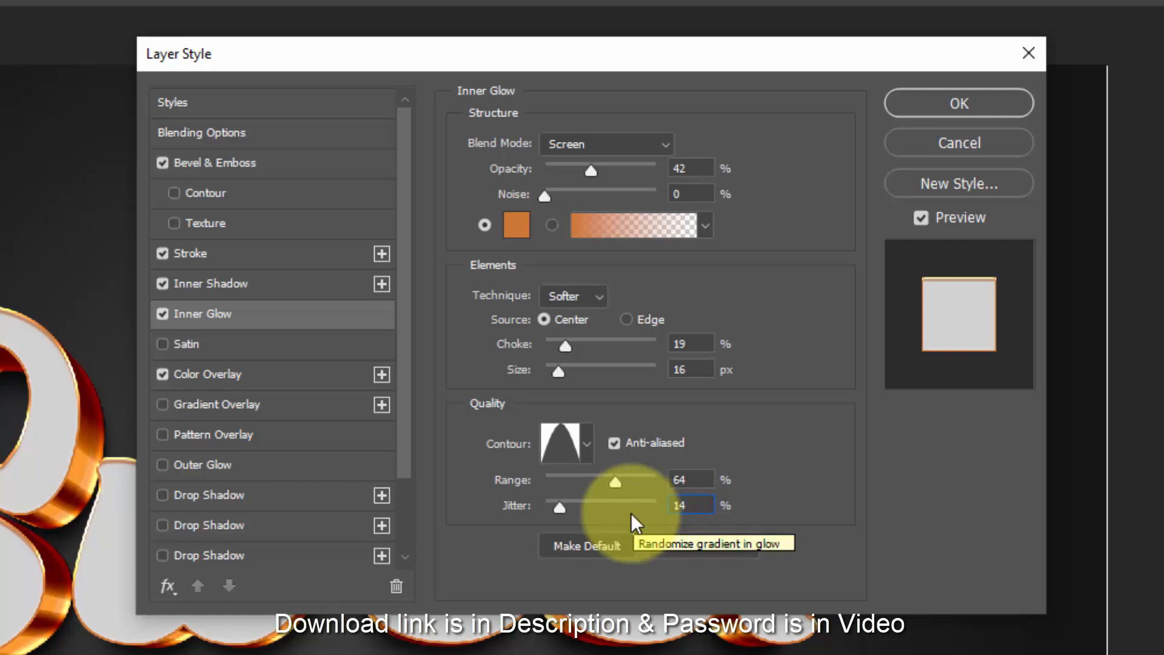
- Replace the layer's Color Overlay with a Gradient Overlay and open its gradient for editing
{"action": "left_click", "coordinate": [167, 374]}
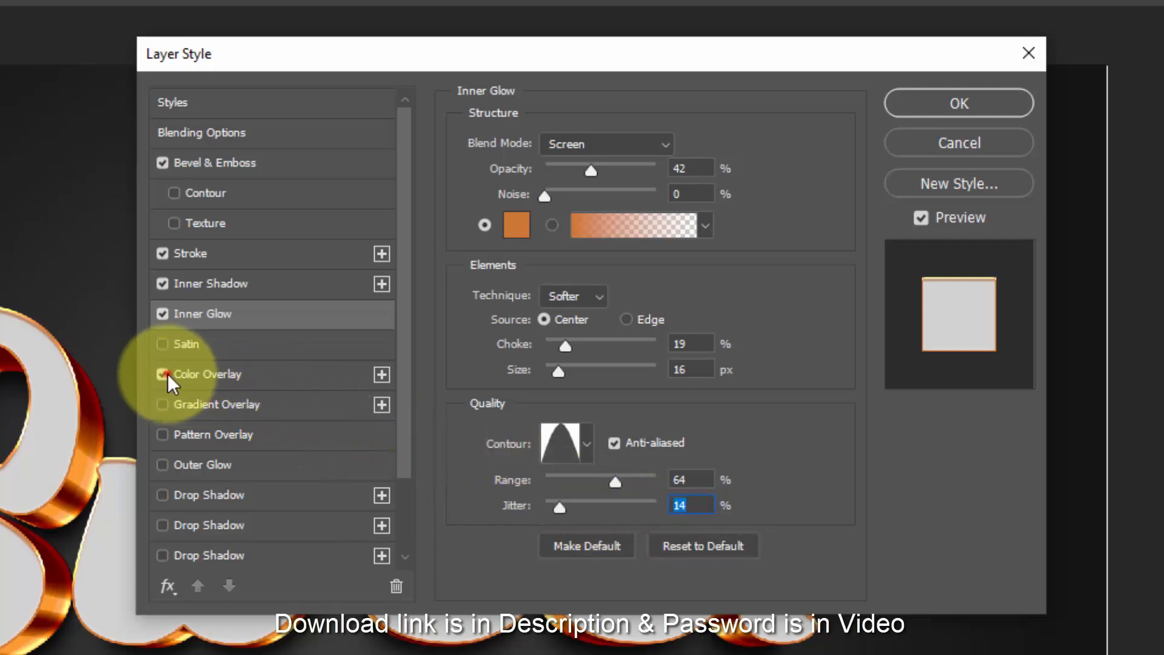
{"action": "left_click", "coordinate": [204, 406]}
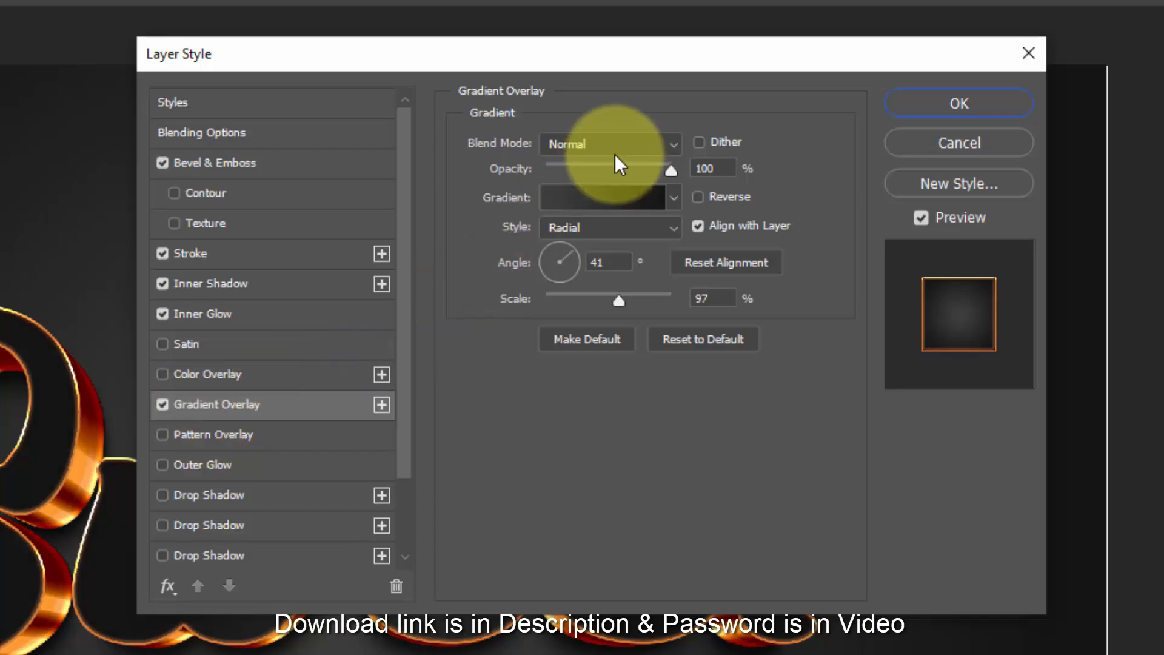
{"action": "left_click", "coordinate": [624, 203]}
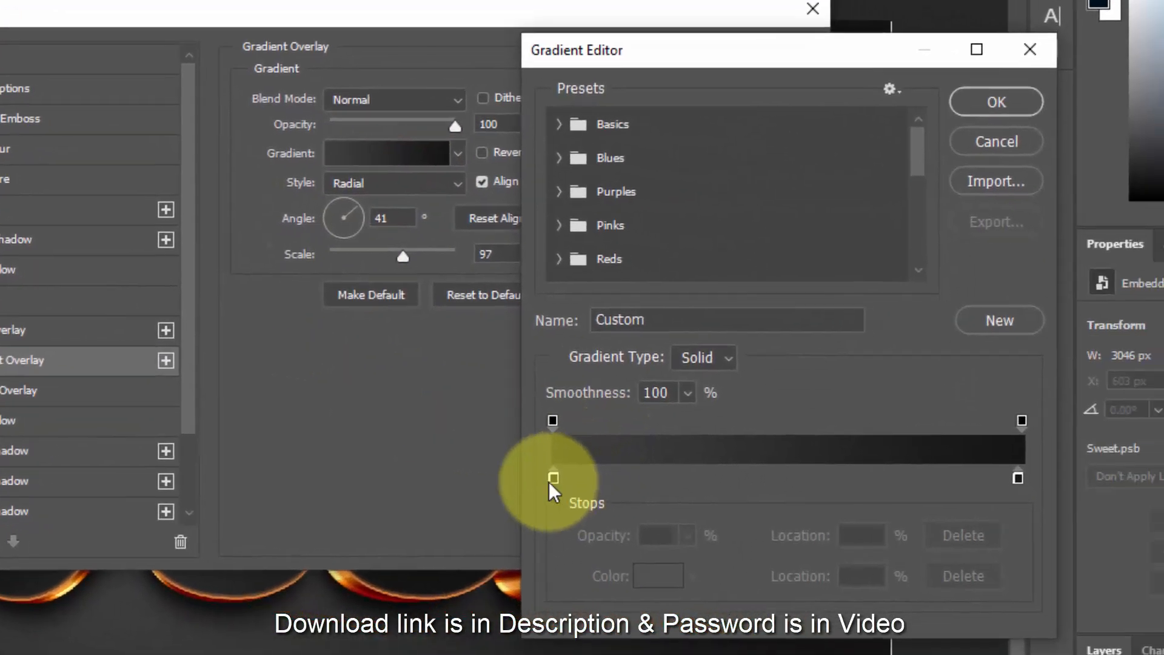
- Set the color of the gradient's starting stop to pale yellow #feee96
{"action": "left_click", "coordinate": [732, 516]}
{"action": "left_click", "coordinate": [639, 582]}
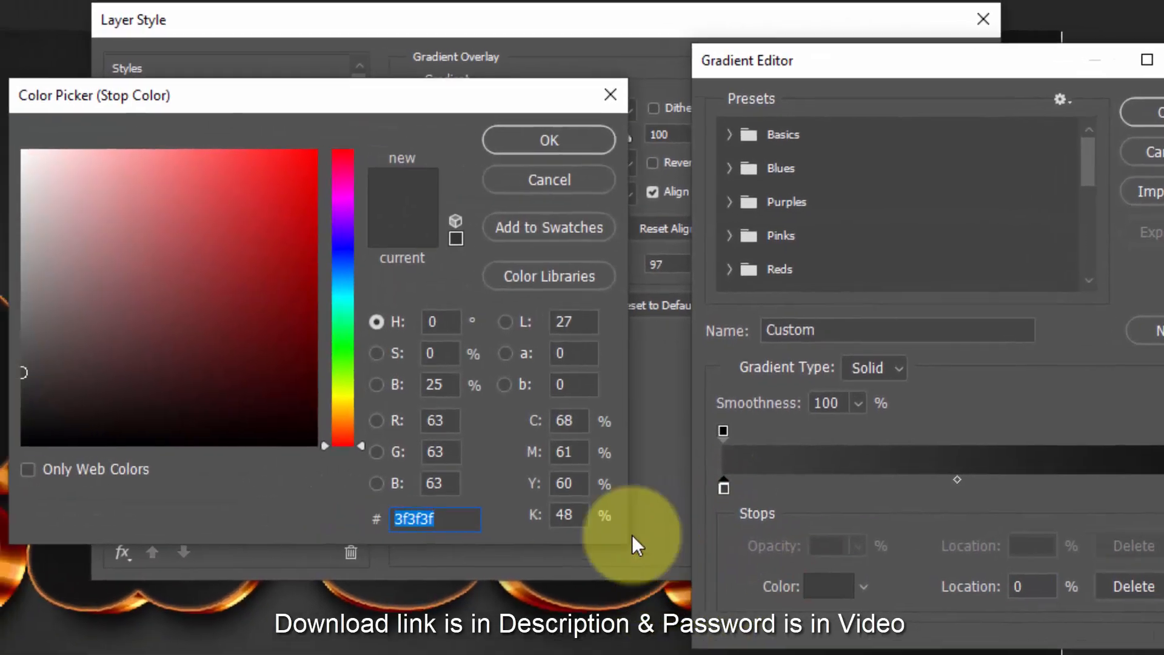
{"action": "type", "text": "fee"}
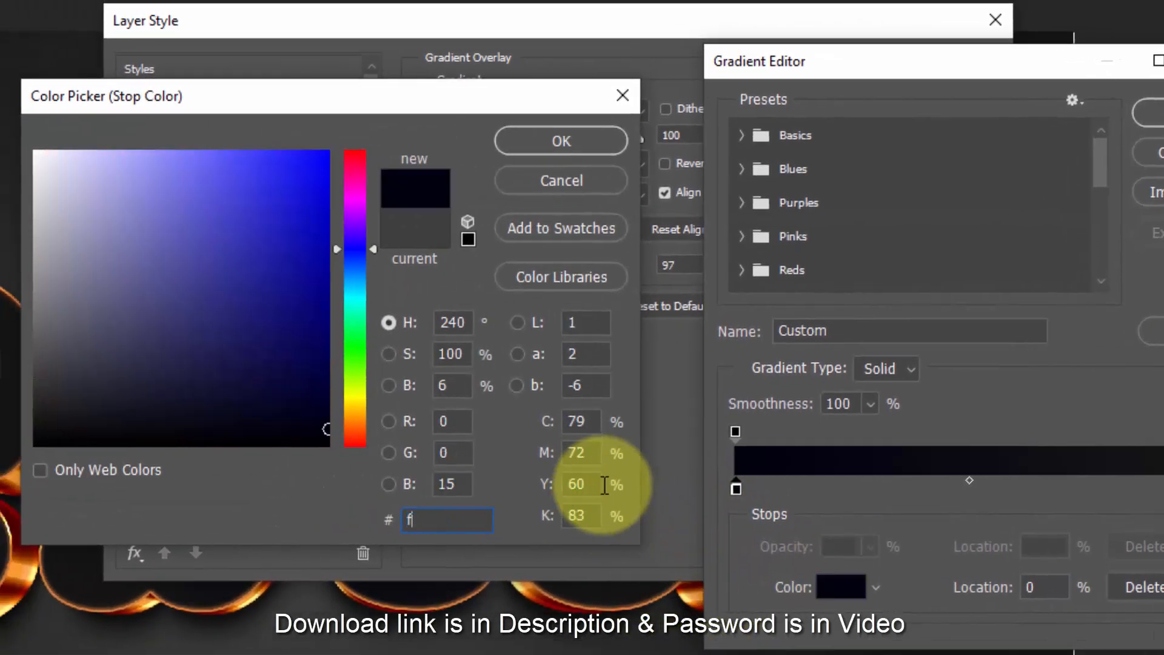
{"action": "type", "text": "e"}
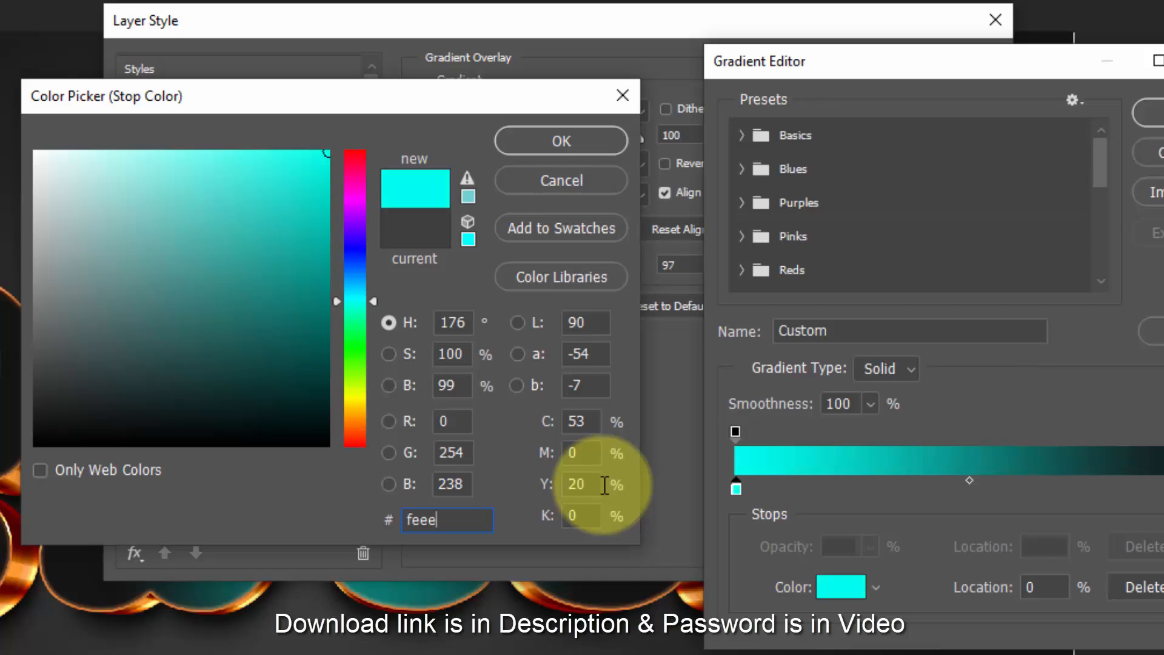
{"action": "type", "text": "96"}
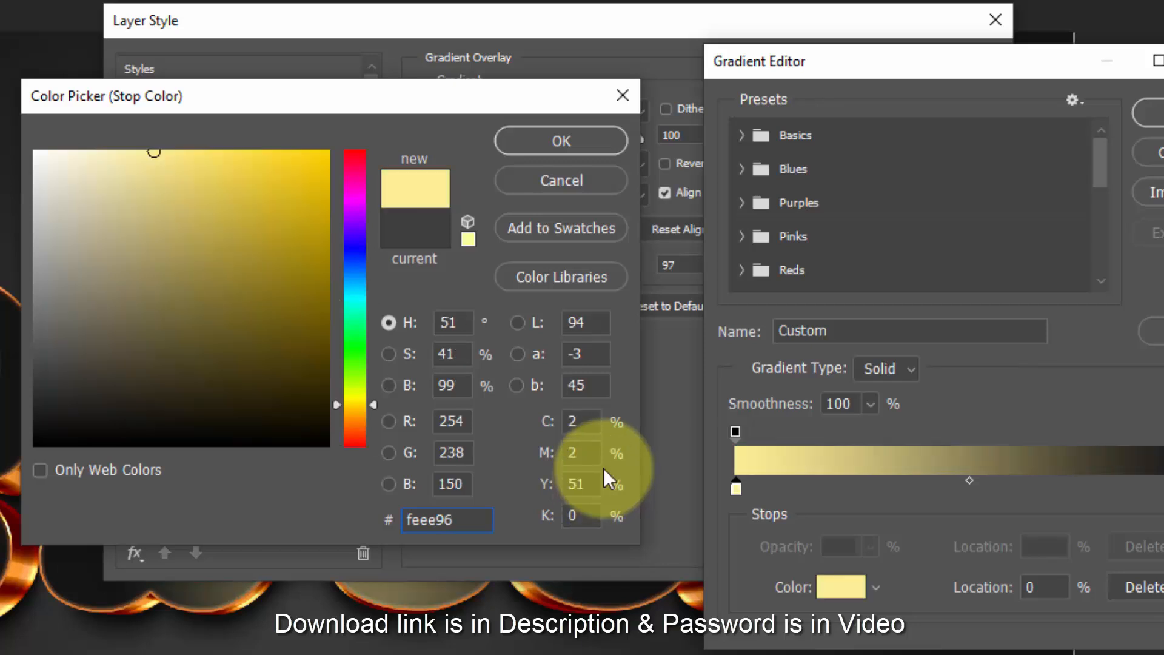
{"action": "left_click", "coordinate": [597, 151]}
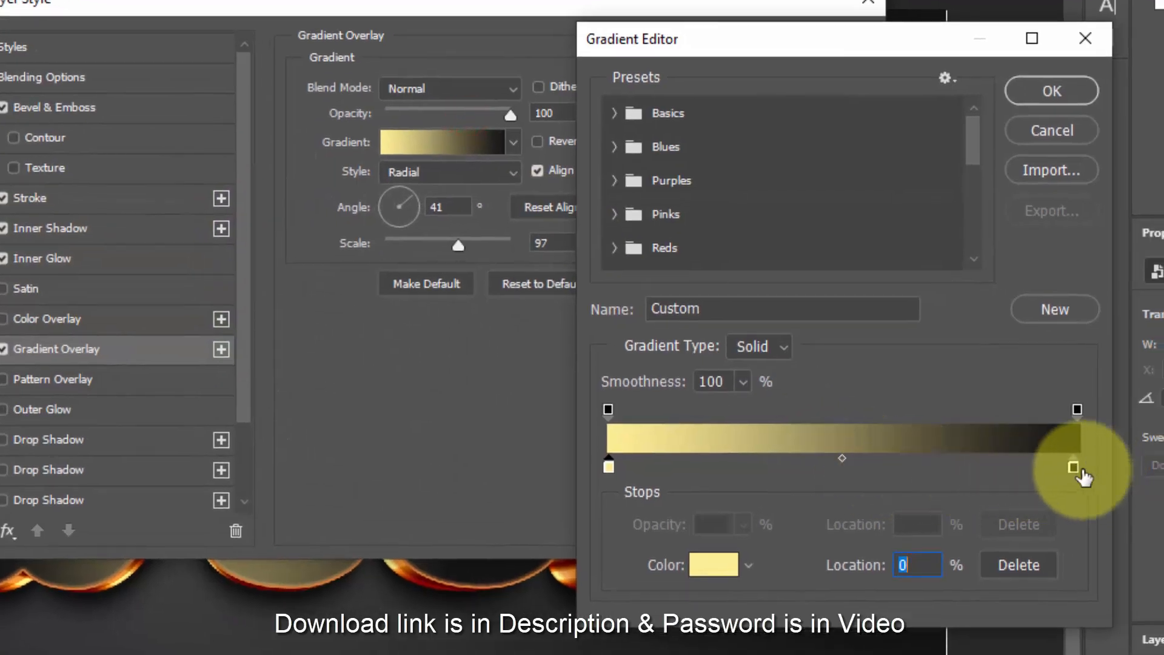
- Set the color of the gradient's end stop to #e2a957 and accept the edited gradient
{"action": "left_click", "coordinate": [1126, 476]}
{"action": "left_click", "coordinate": [714, 564]}
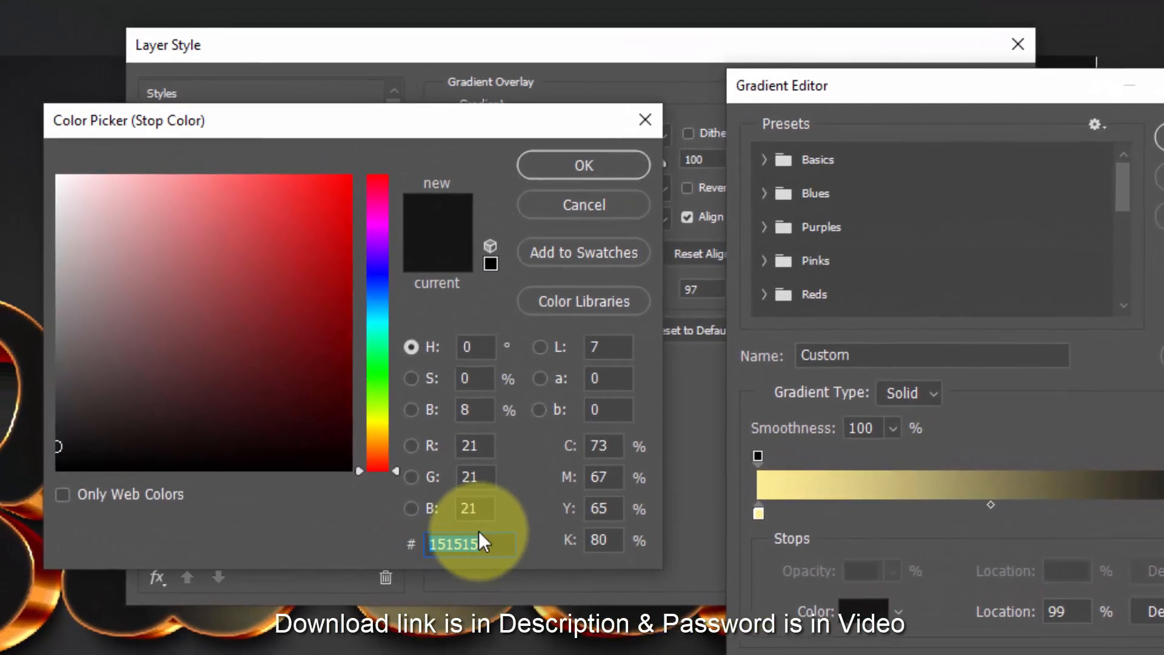
{"action": "type", "text": "e2"}
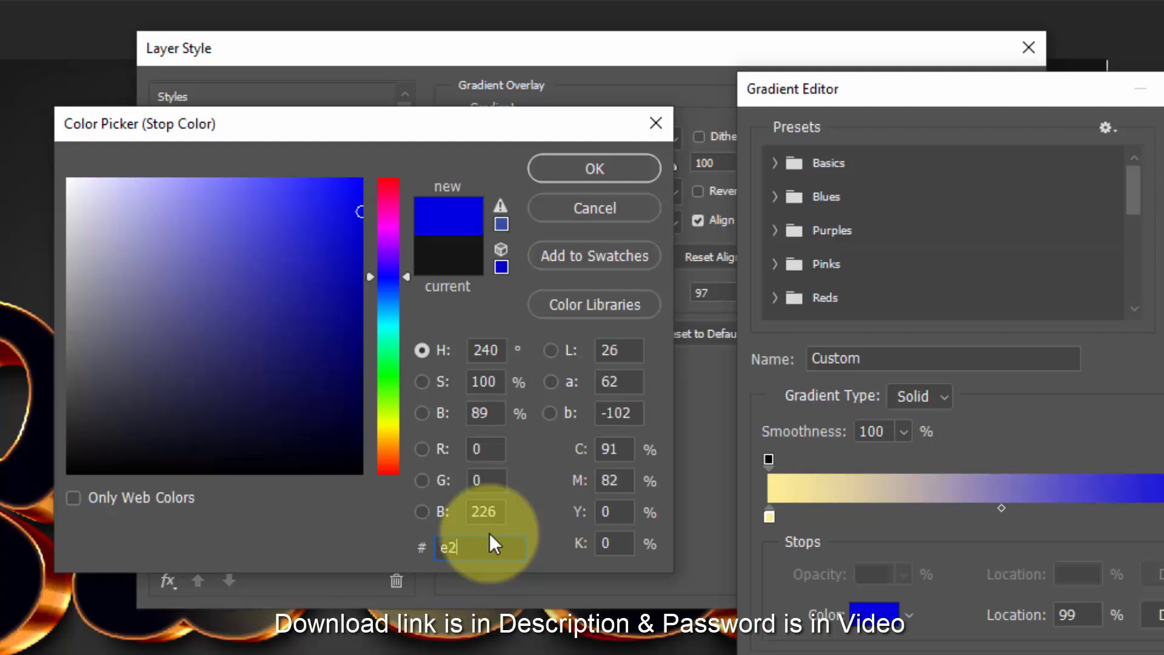
{"action": "type", "text": "a"}
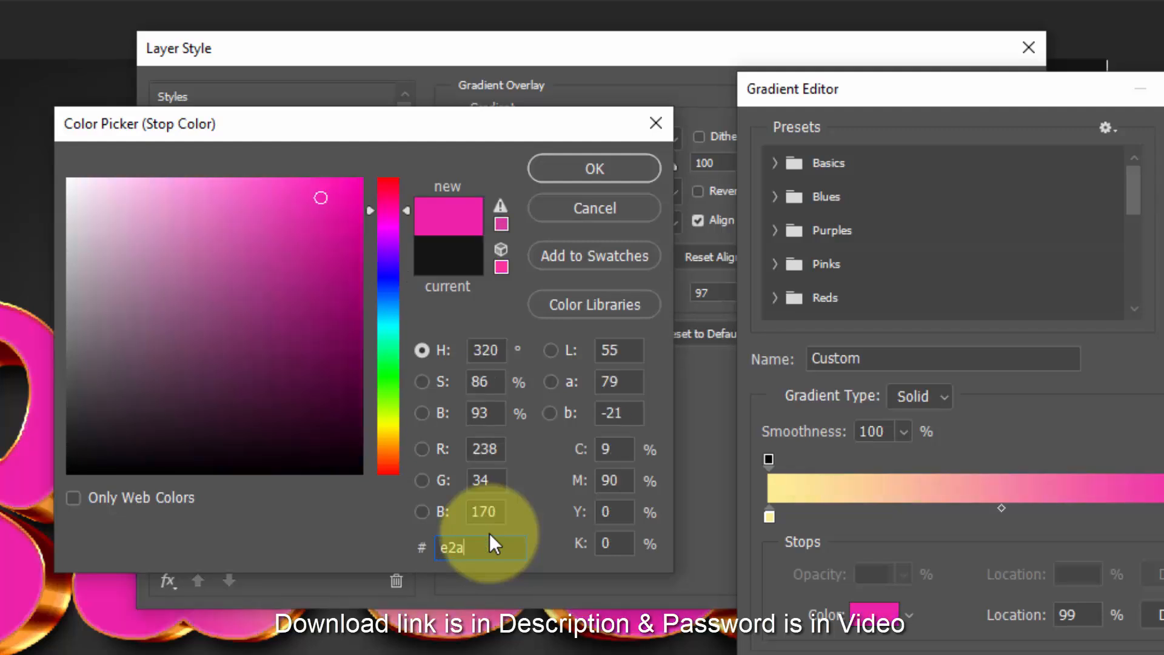
{"action": "type", "text": "9"}
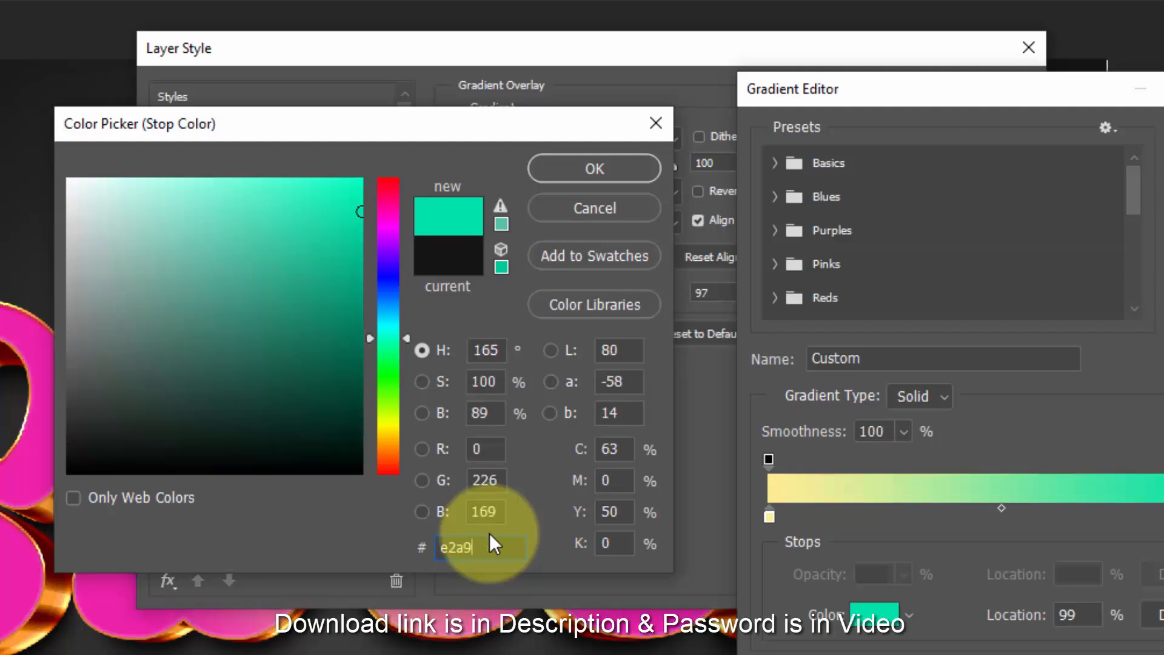
{"action": "type", "text": "57"}
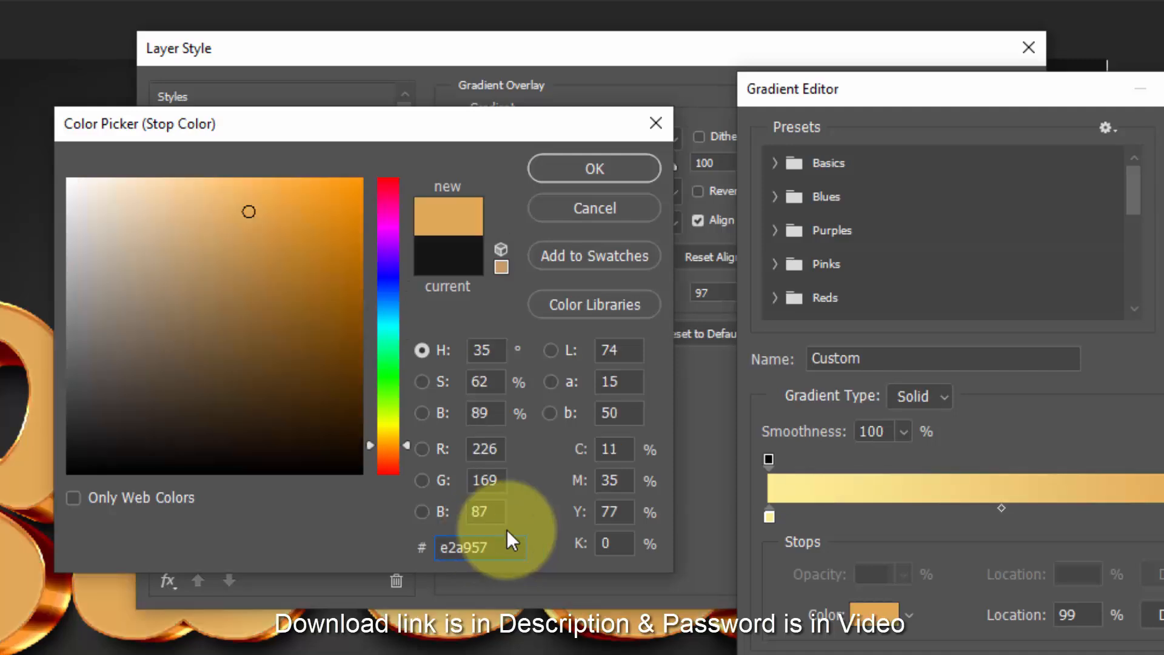
{"action": "left_click", "coordinate": [583, 167]}
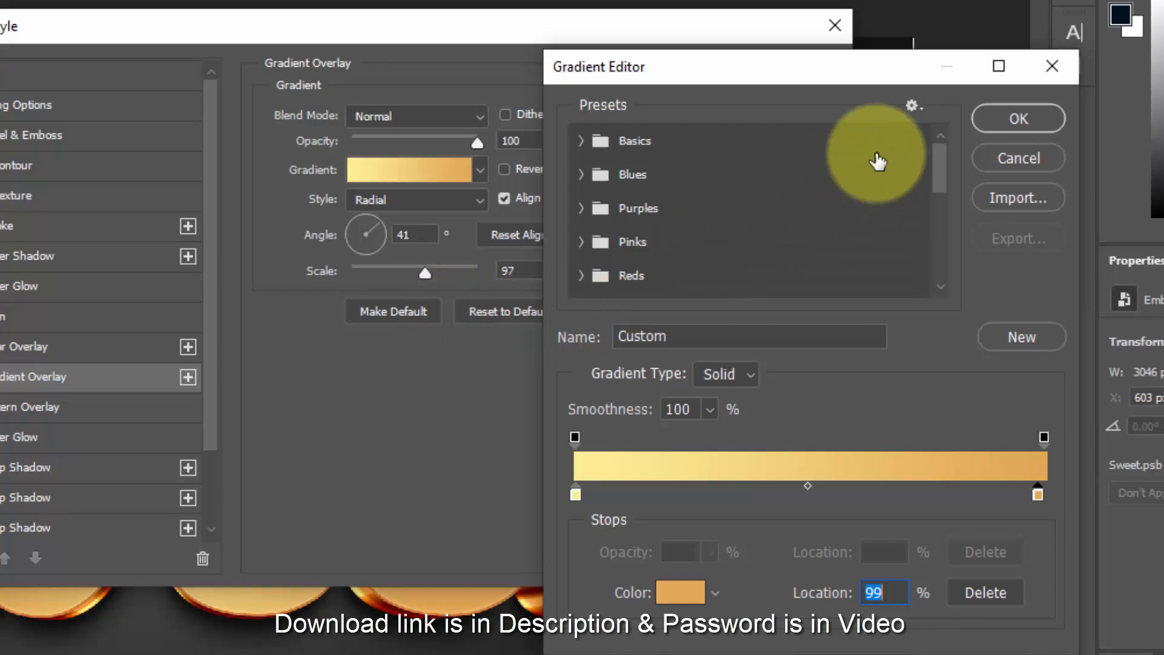
{"action": "left_click", "coordinate": [1026, 119]}
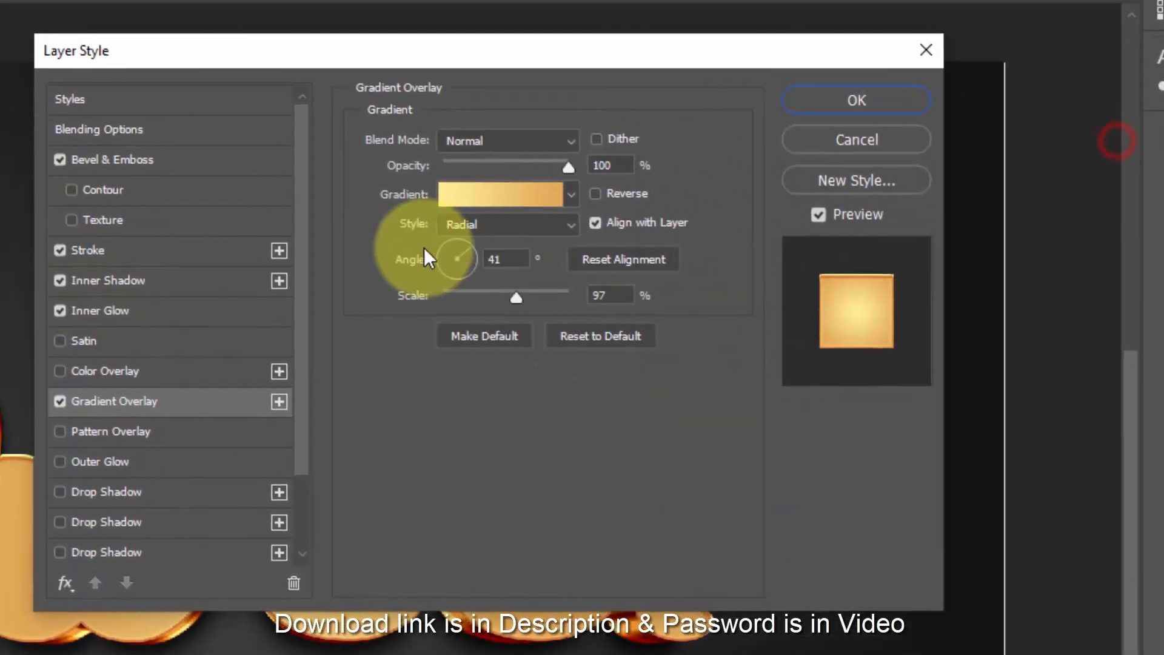
- Make the Gradient Overlay linear with a 90° angle and 150% scale, and accept the layer style
{"action": "left_click", "coordinate": [466, 228]}
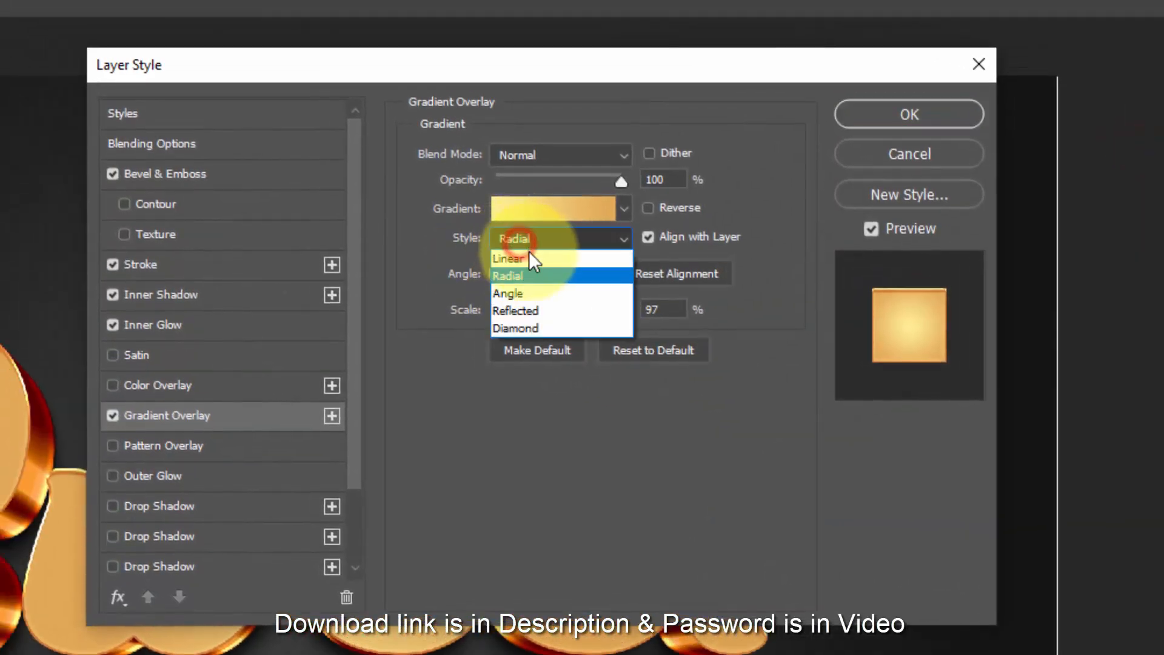
{"action": "left_click", "coordinate": [479, 238]}
{"action": "left_click_drag", "start_coordinate": [561, 275], "coordinate": [523, 282]}
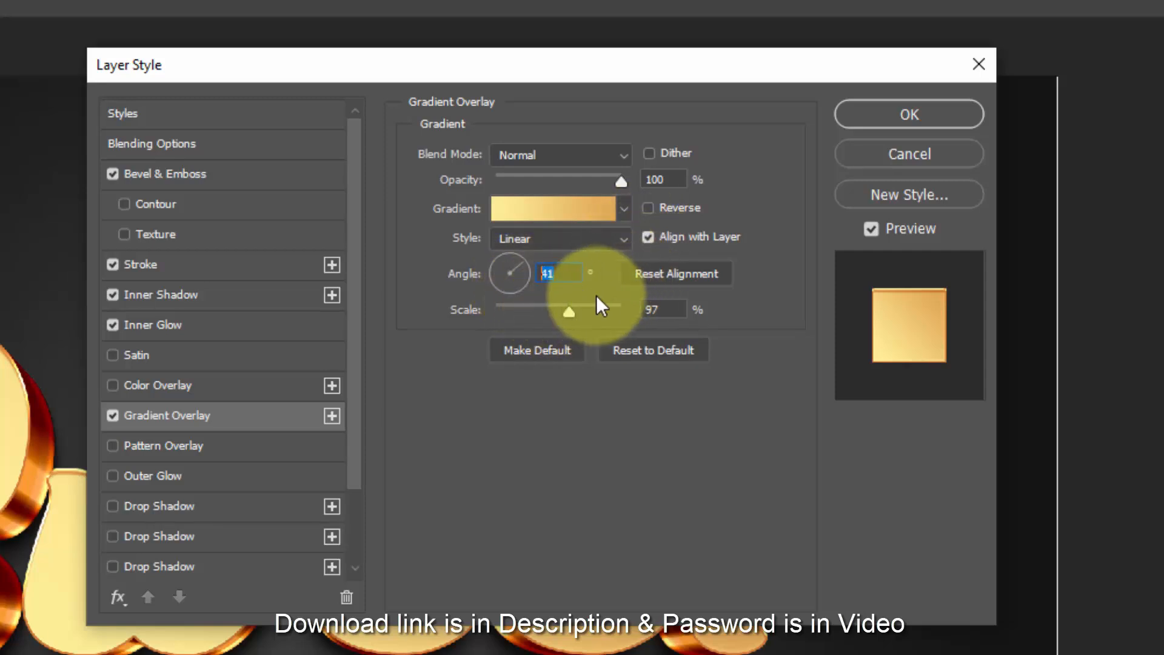
{"action": "type", "text": "90"}
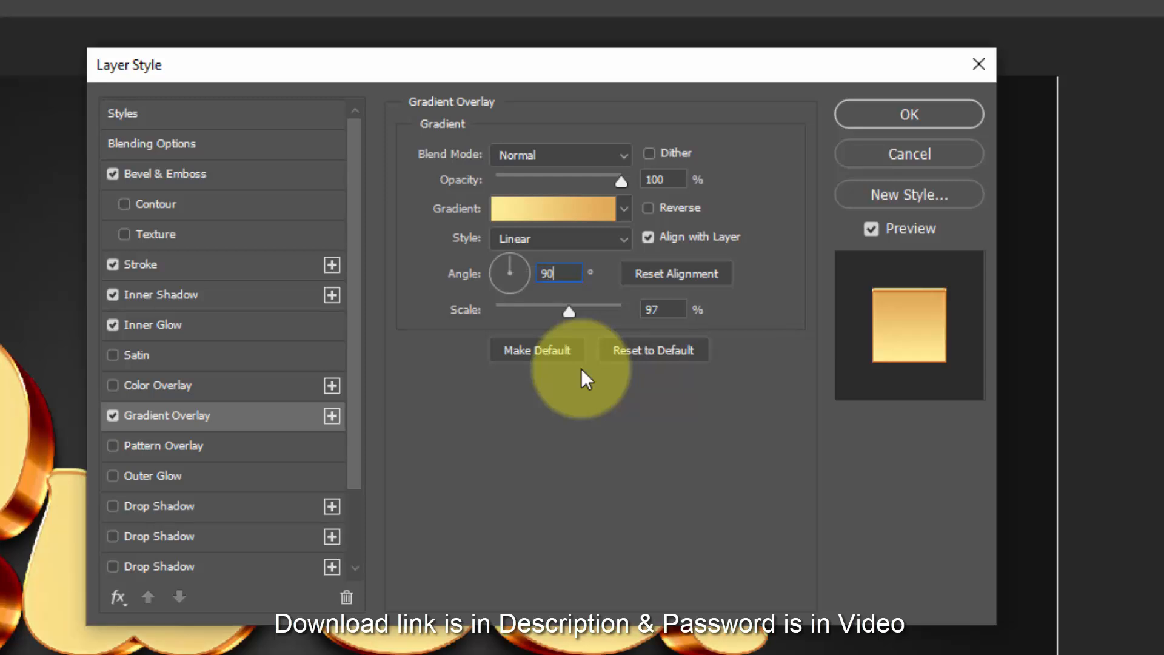
{"action": "left_click", "coordinate": [653, 309]}
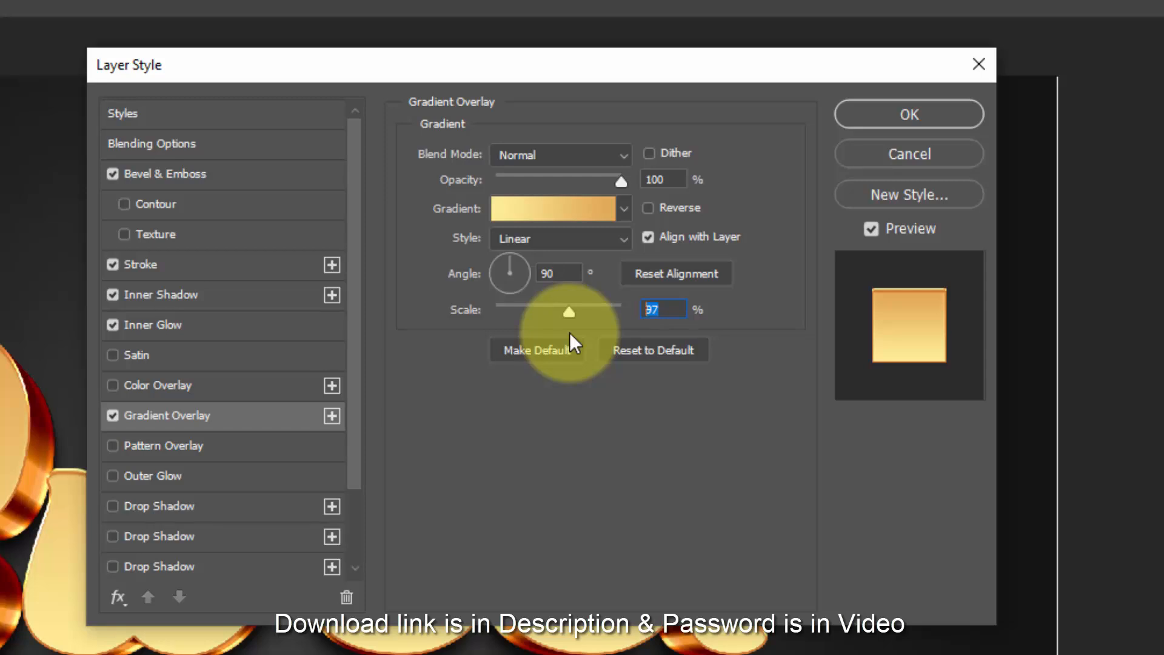
{"action": "type", "text": "150"}
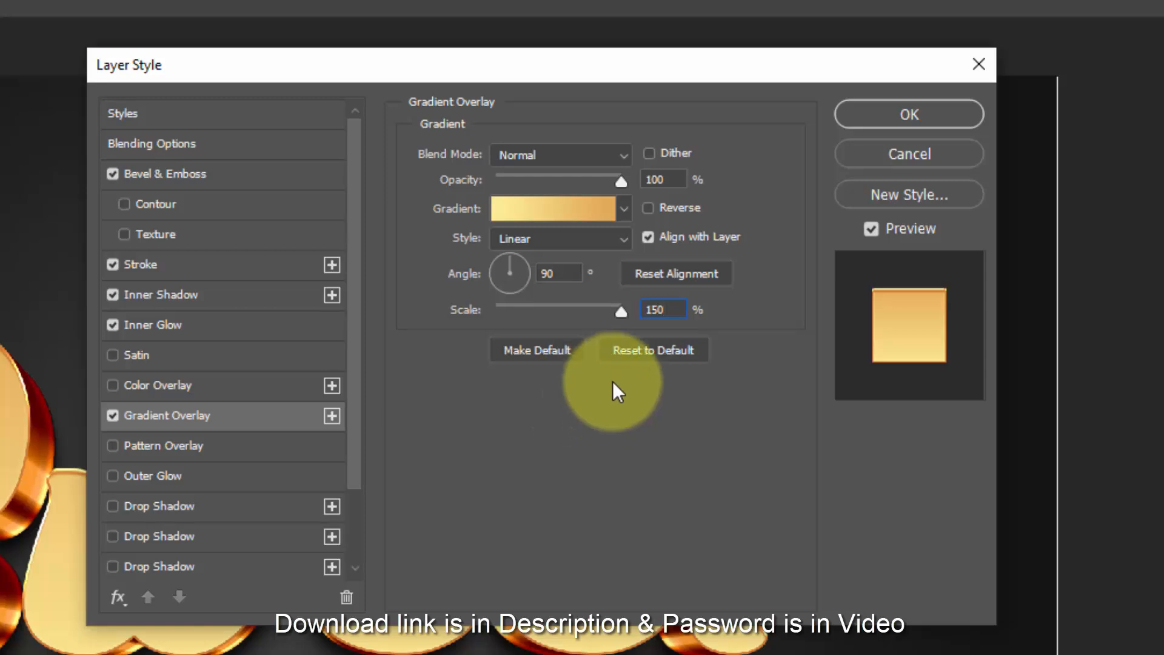
{"action": "left_click", "coordinate": [873, 116]}
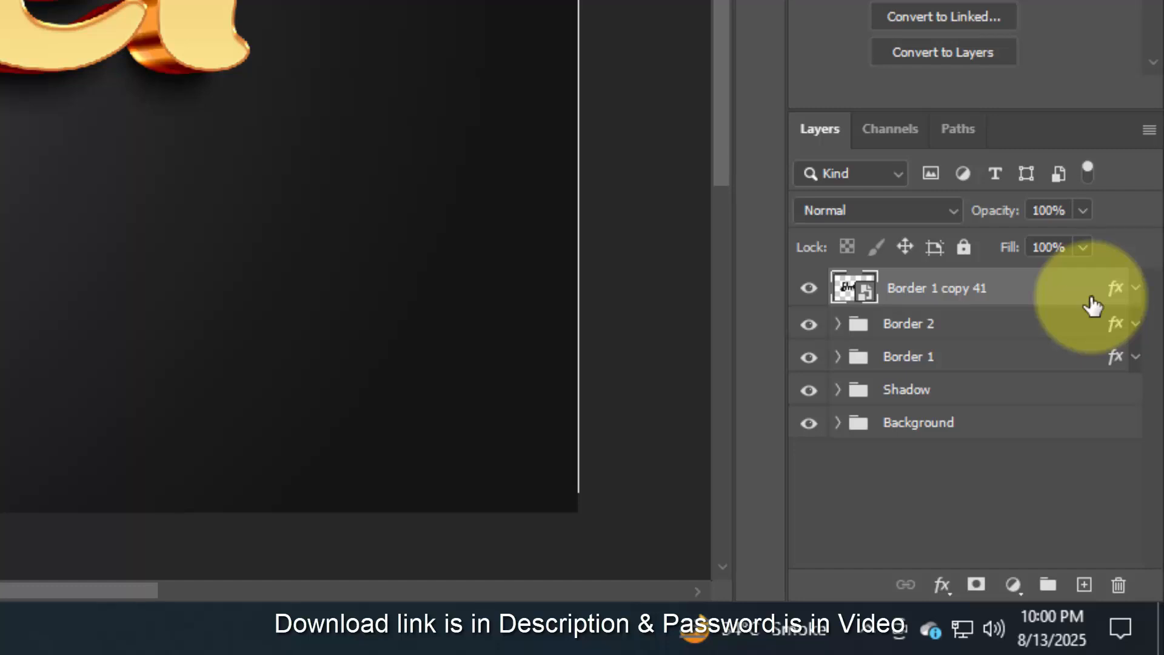
- Duplicate the styled top layer, renaming the original "Surface" and the copy above it "Change your text from here"
{"action": "key", "text": "ctrl+shift+alt+t"}
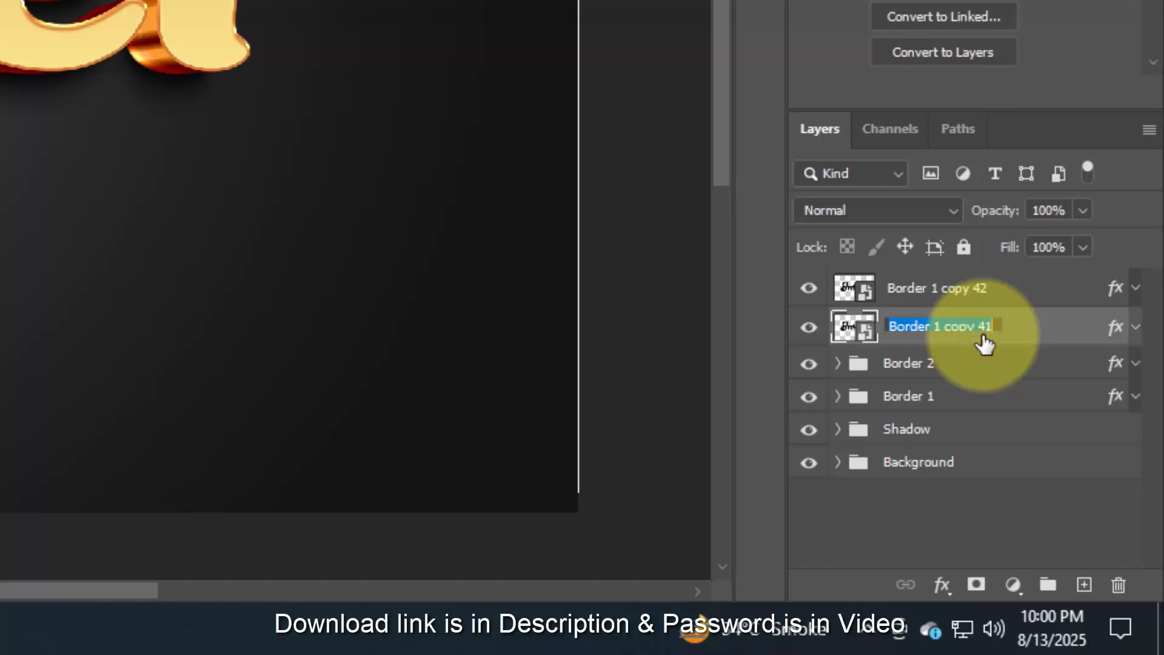
{"action": "type", "text": "Surface"}
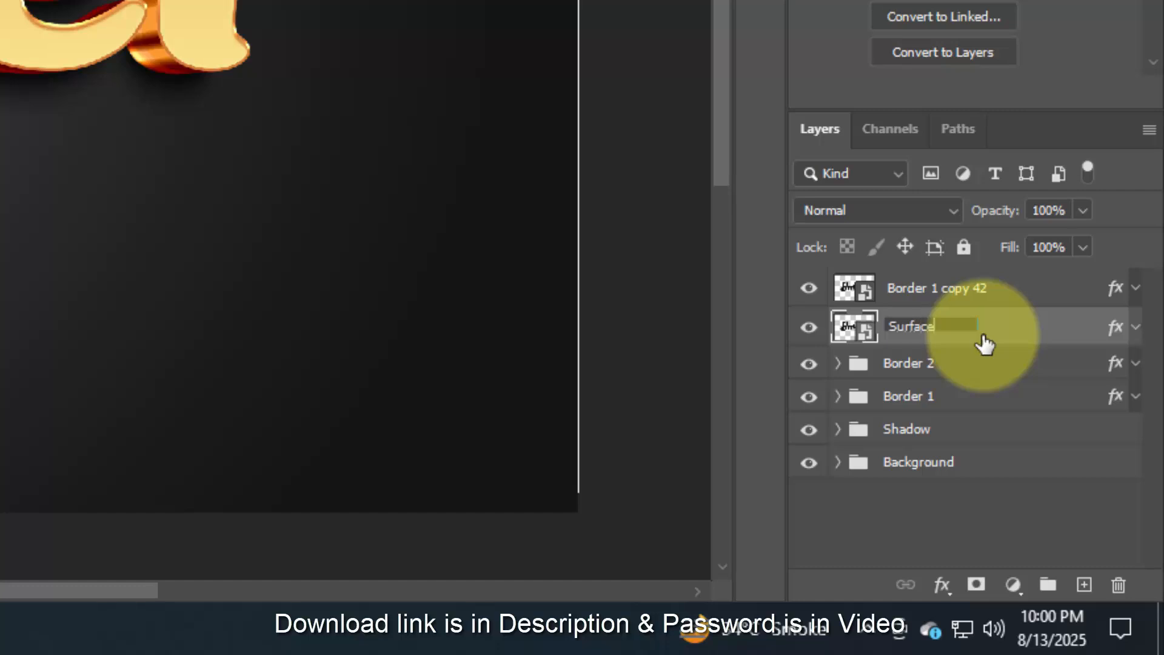
{"action": "double_click", "coordinate": [954, 287]}
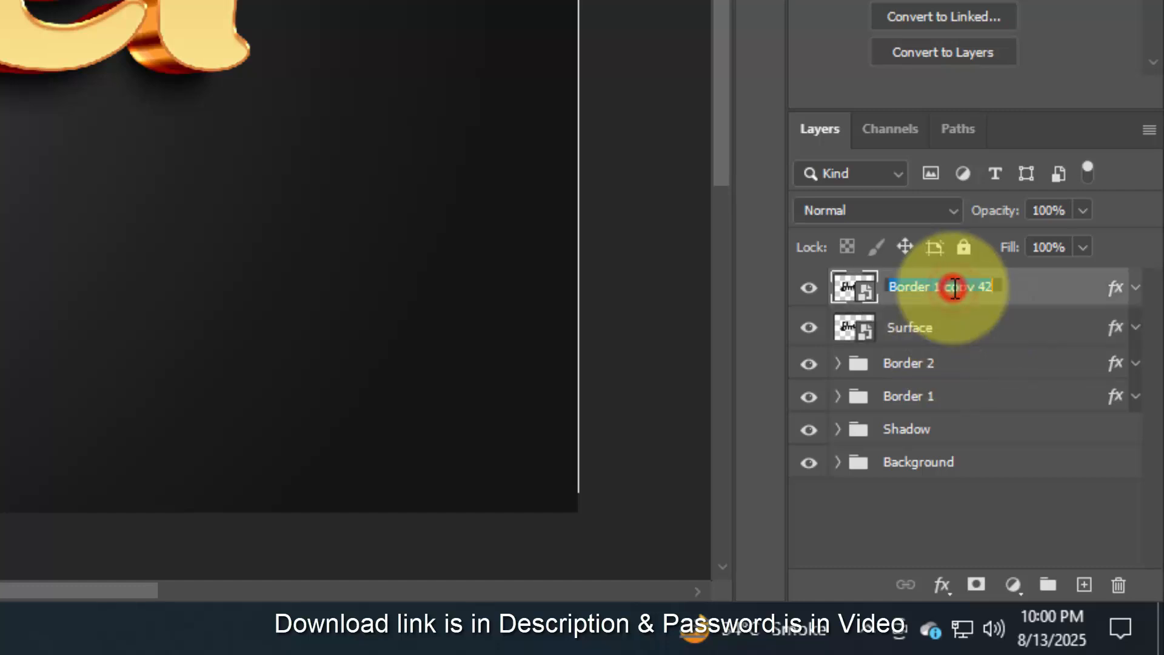
{"action": "key", "text": "BackSpace"}
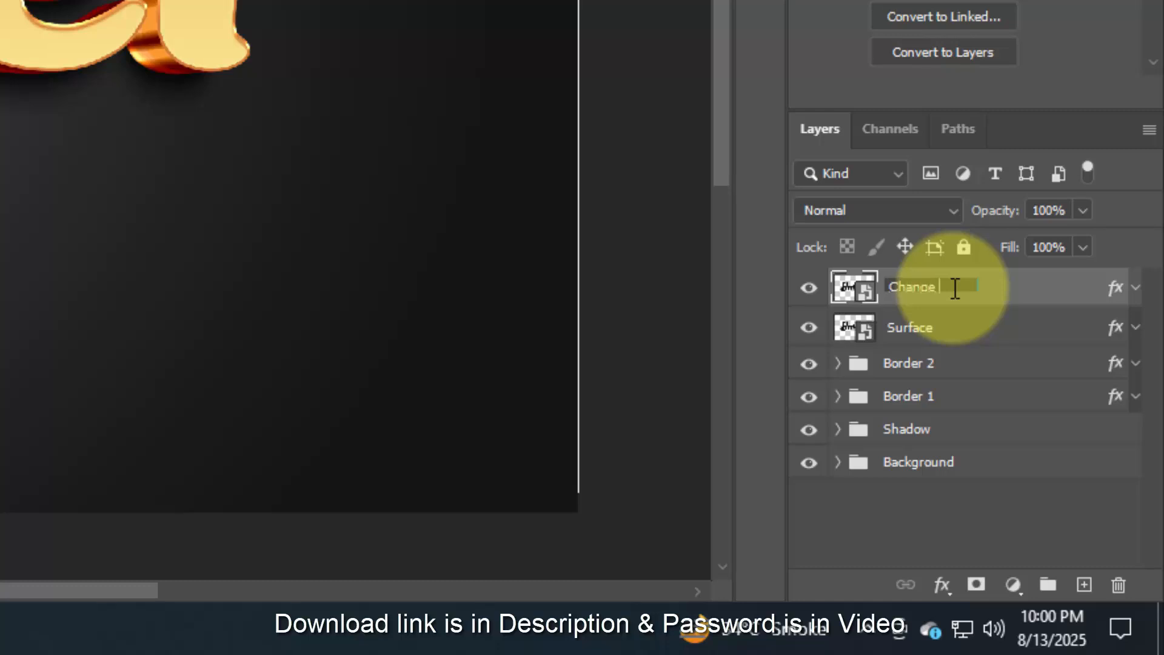
{"action": "type", "text": "Change your text fr"}
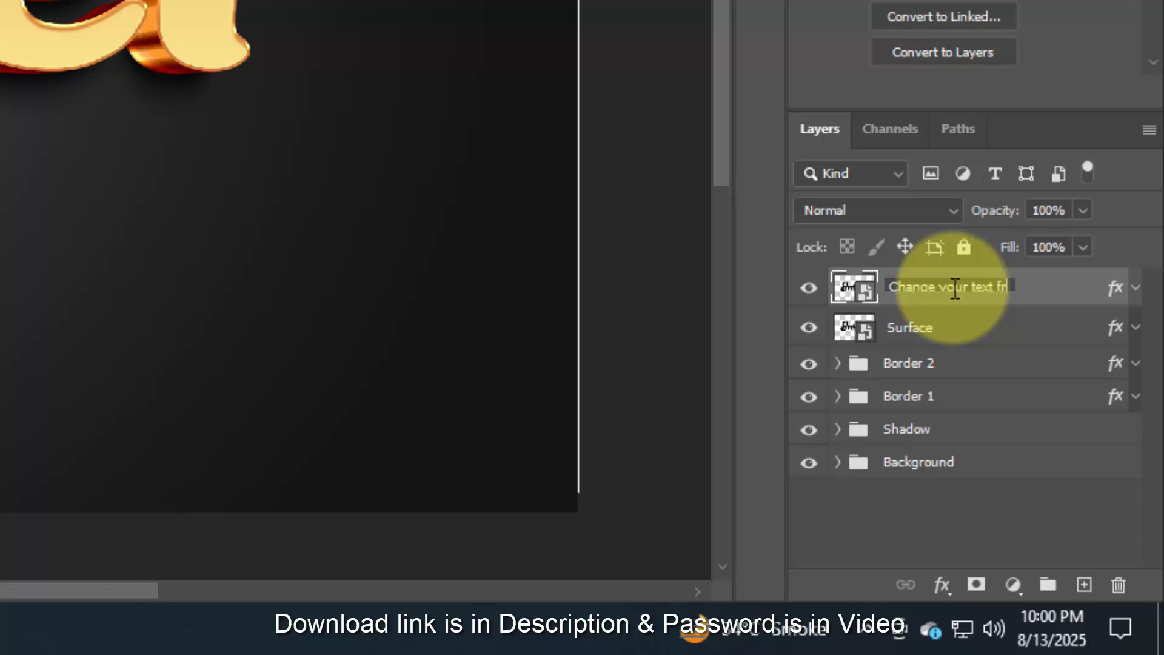
{"action": "type", "text": "om here"}
{"action": "key", "text": "Return"}
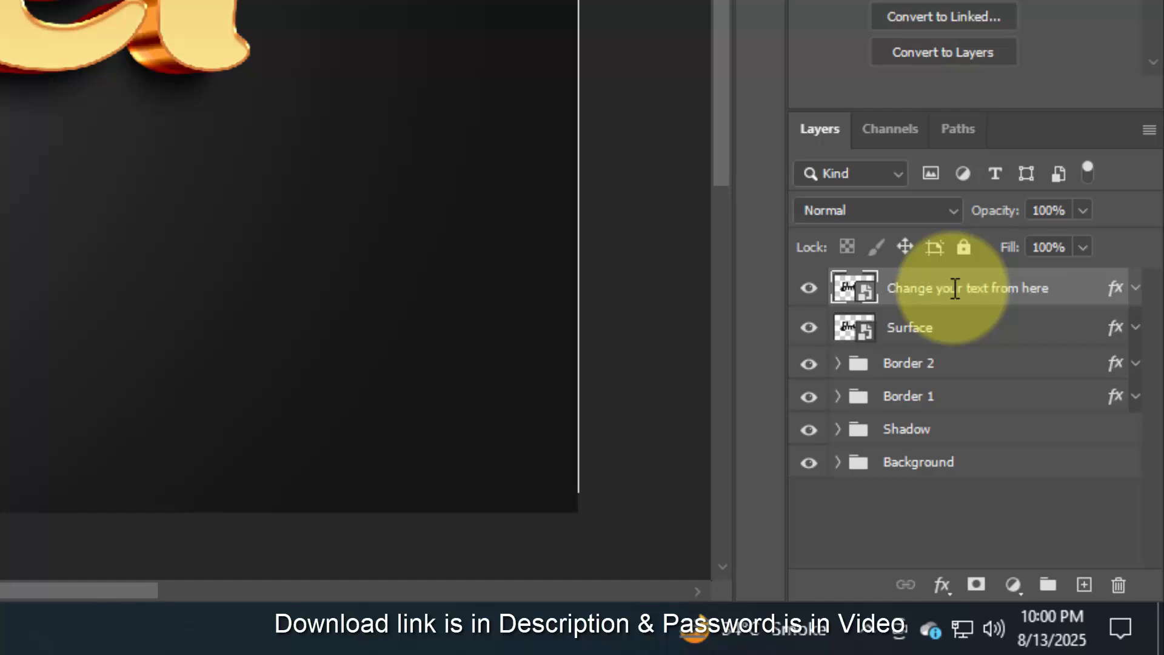
- Clear the layer style from the "Change your text from here" layer and hide that layer
{"action": "right_click", "coordinate": [1081, 287]}
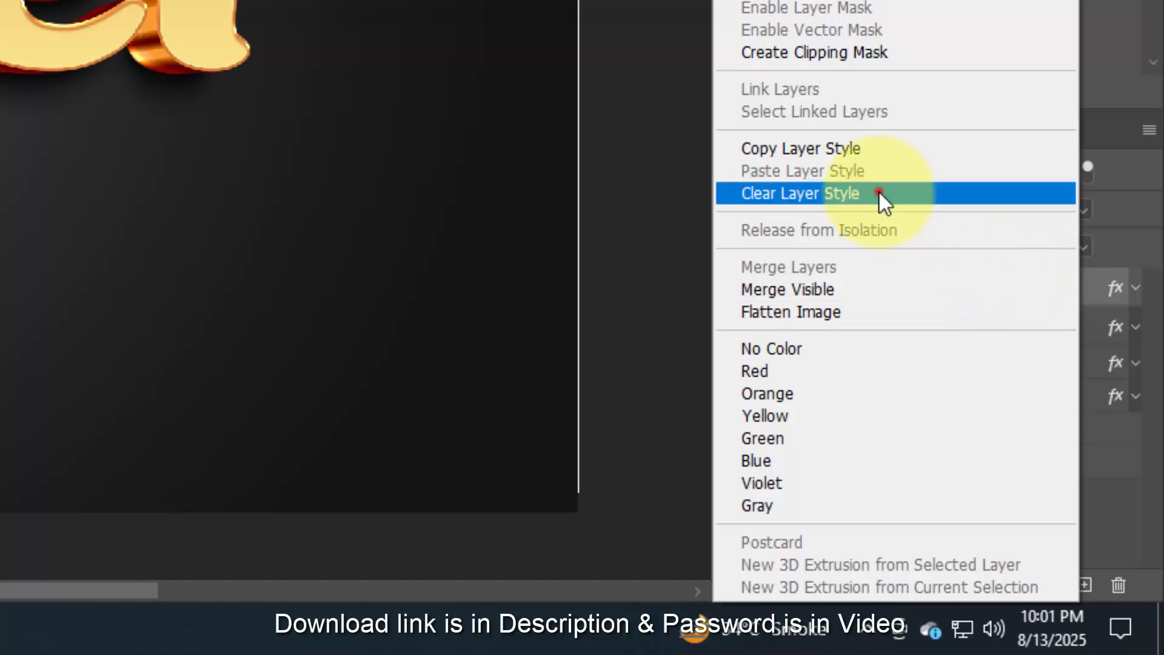
{"action": "left_click", "coordinate": [879, 192]}
{"action": "left_click", "coordinate": [809, 290]}
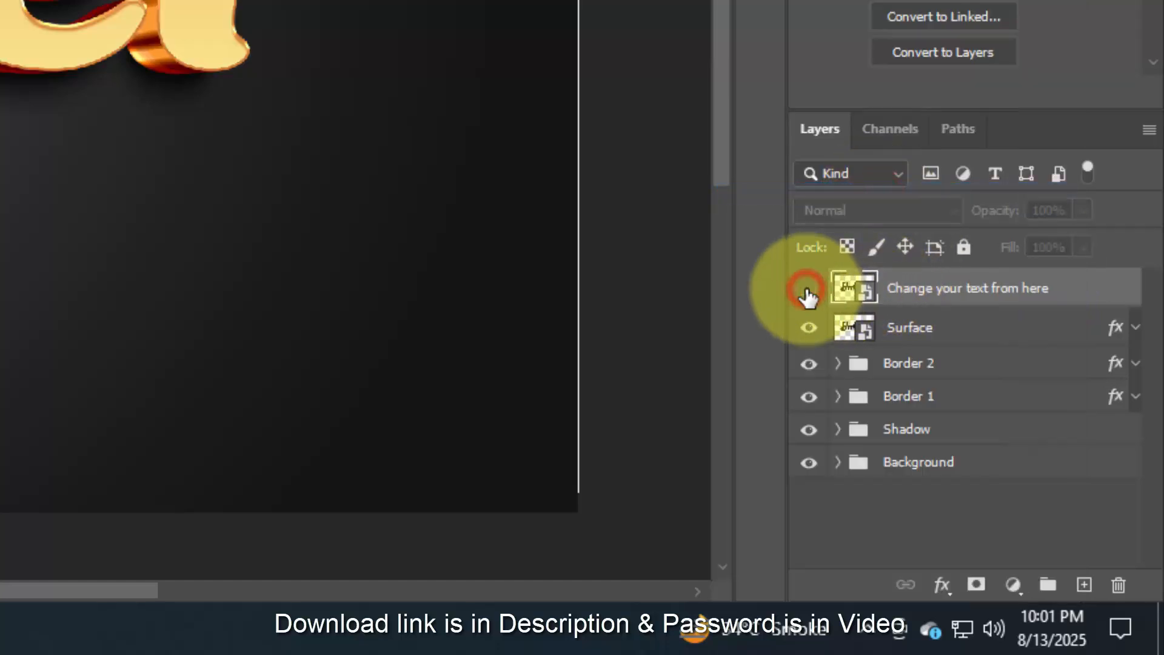
- Put the Surface layer into a new group named "TOP" and collapse the group
{"action": "left_click", "coordinate": [950, 339]}
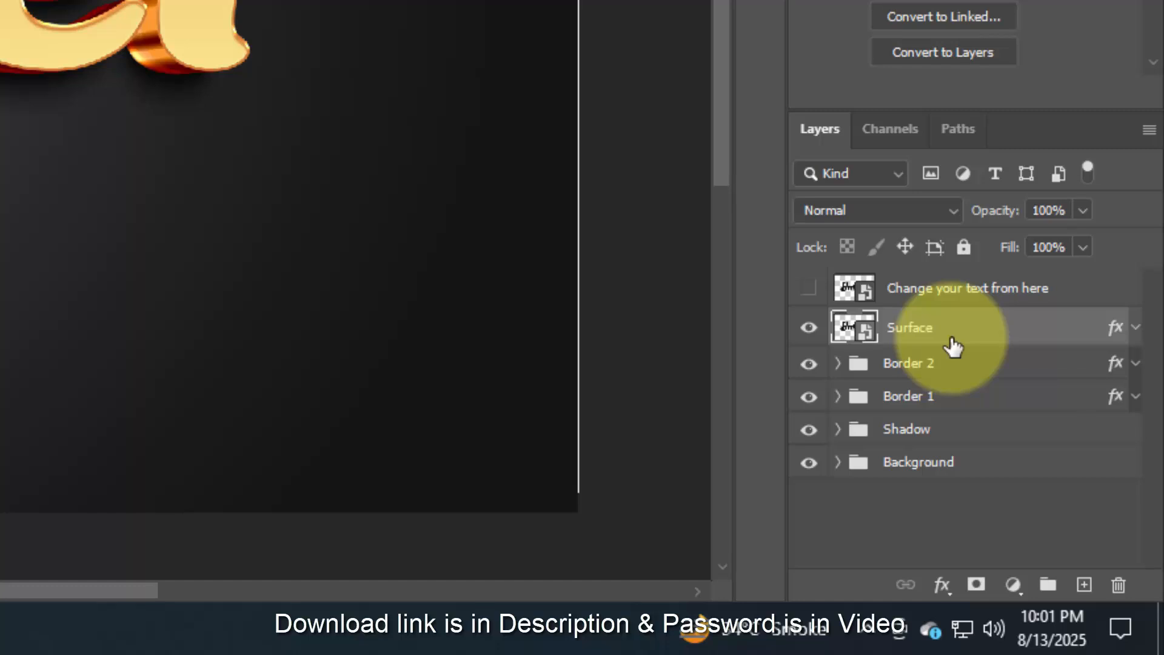
{"action": "left_click", "coordinate": [1048, 584]}
{"action": "double_click", "coordinate": [920, 328]}
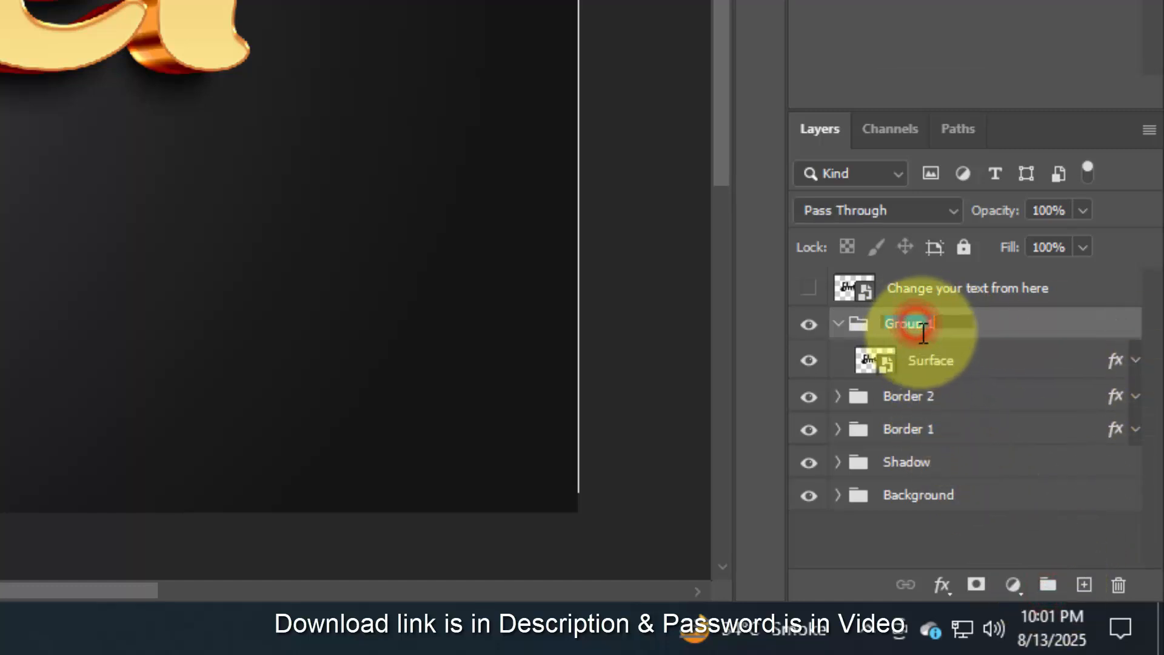
{"action": "type", "text": "TOP"}
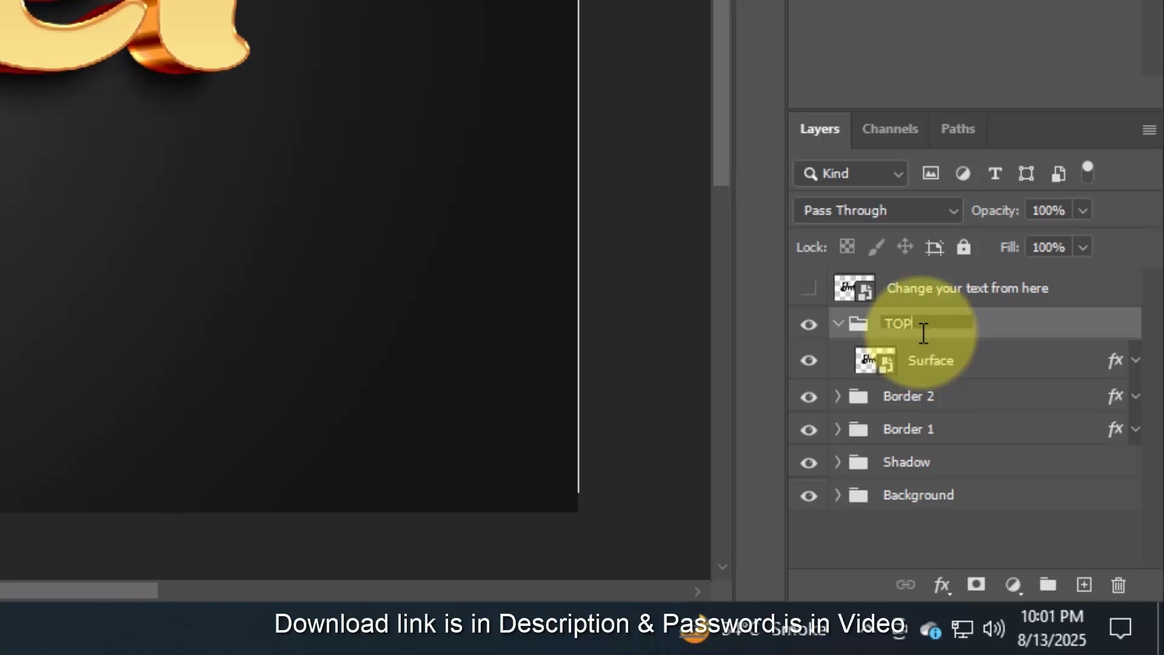
{"action": "key", "text": "Return"}
{"action": "left_click", "coordinate": [838, 324]}
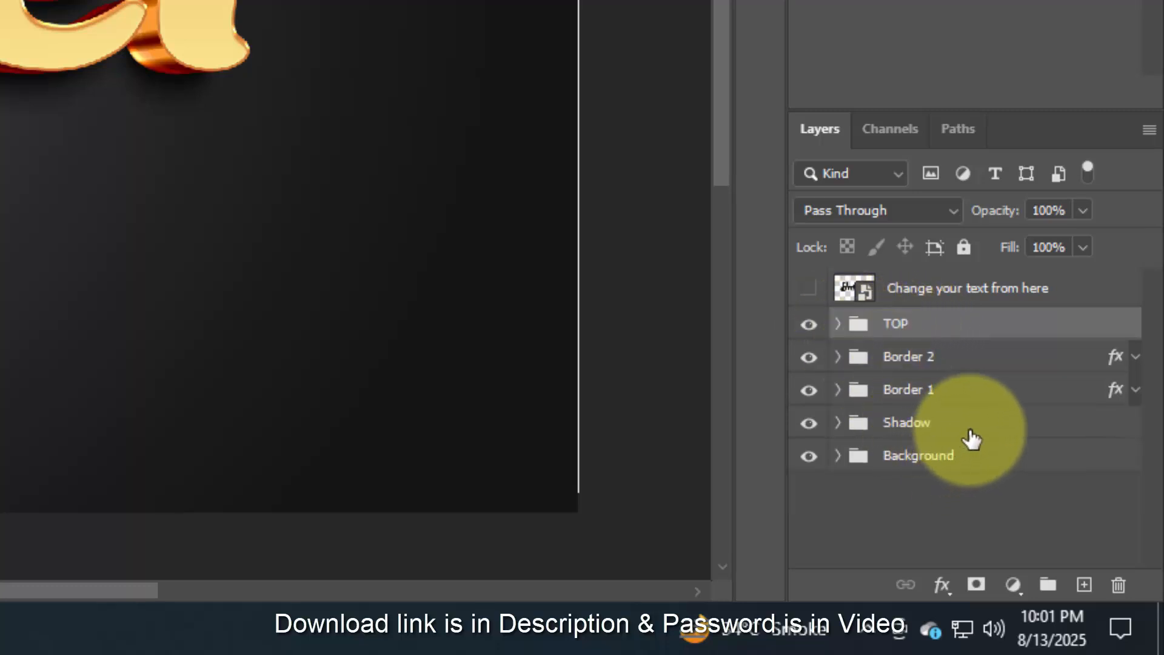
- Add a Hue/Saturation adjustment layer above the TOP group and try different hues, returning the hue to 0
{"action": "left_click", "coordinate": [1012, 585]}
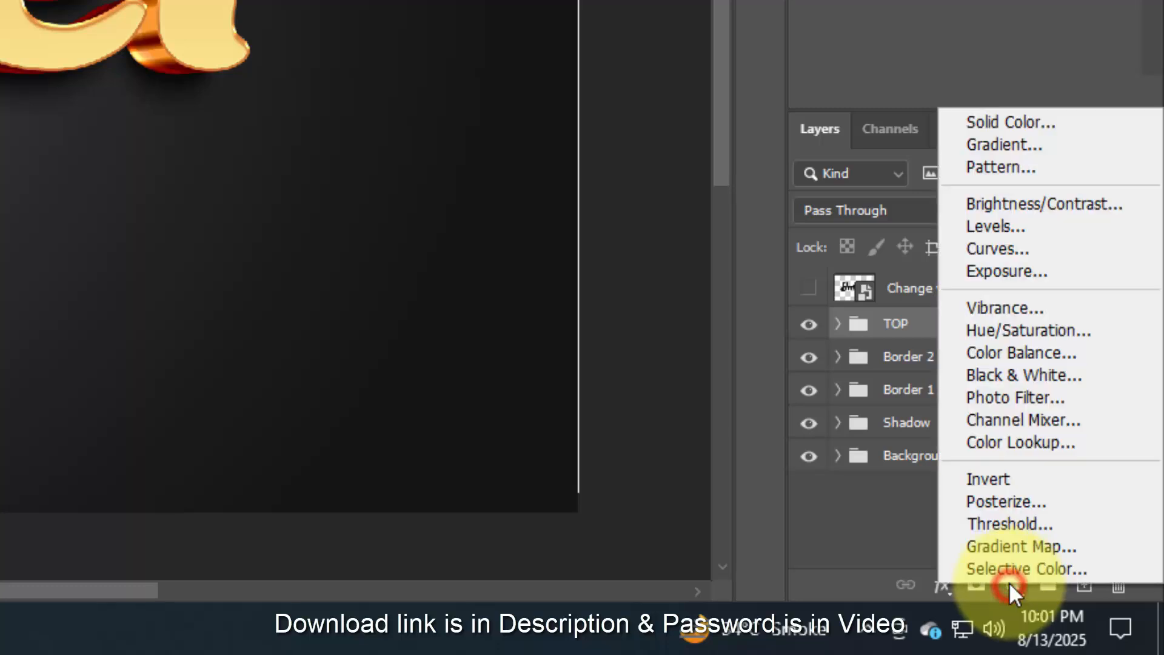
{"action": "left_click", "coordinate": [1029, 338]}
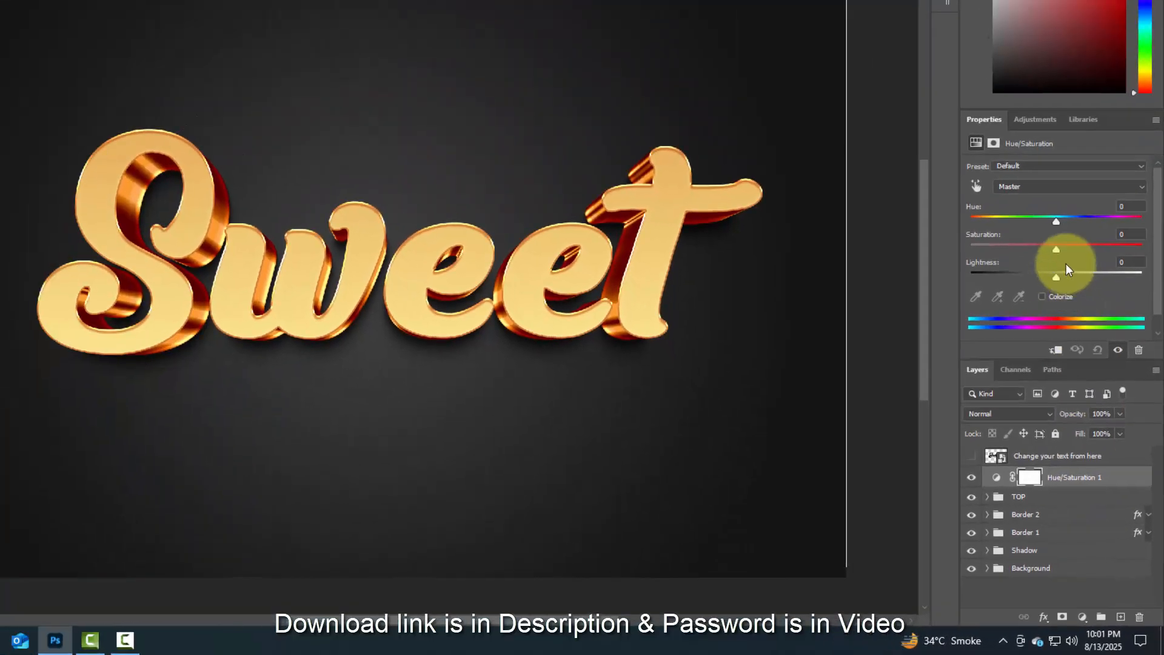
{"action": "mouse_move", "coordinate": [1054, 220]}
{"action": "left_mouse_down"}
{"action": "mouse_move", "coordinate": [974, 218]}
{"action": "mouse_move", "coordinate": [1135, 242]}
{"action": "mouse_move", "coordinate": [1056, 224]}
{"action": "left_mouse_up"}
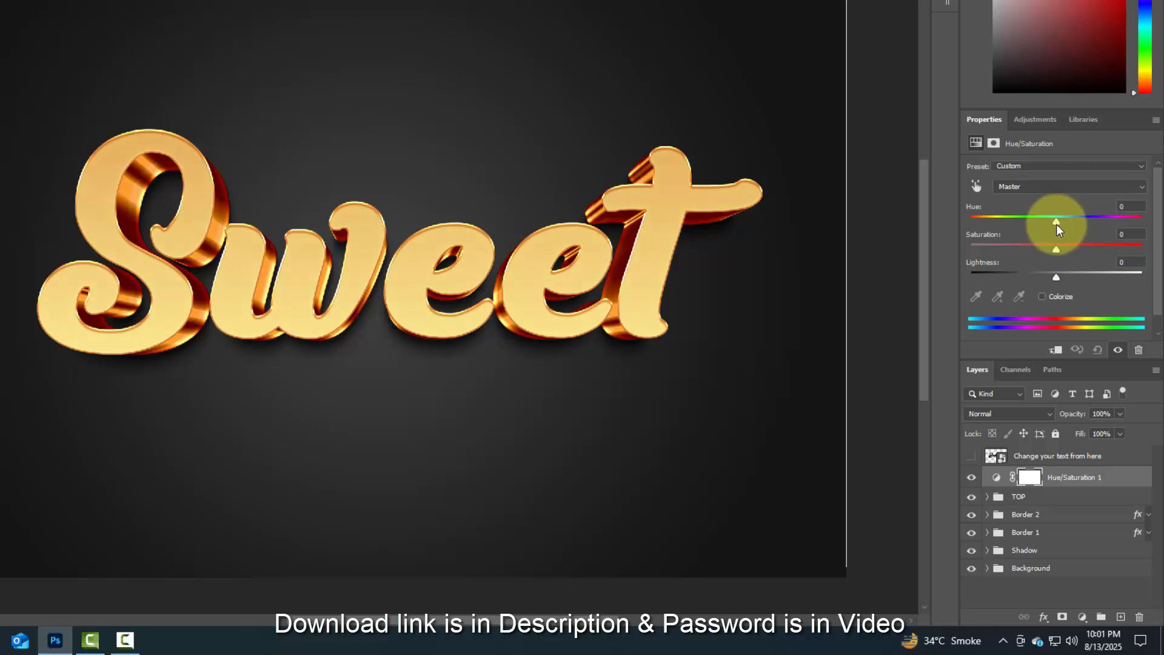